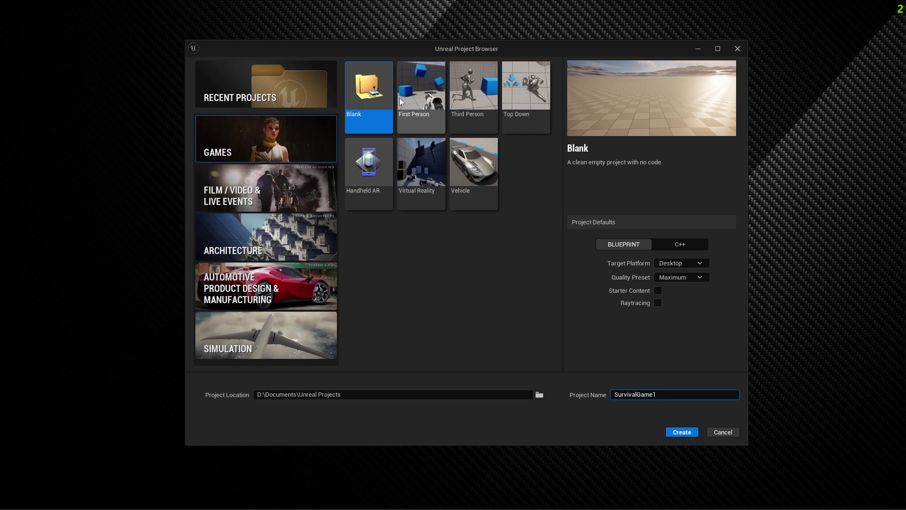
Create a Blueprint game project named SurvivalGame1 from the Third Person template and make the viewport taller.
click(474, 78)
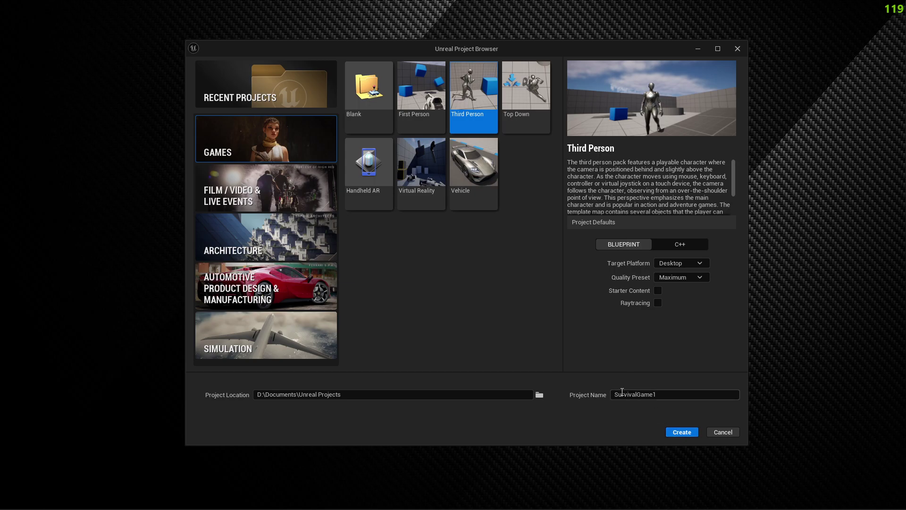
click(681, 432)
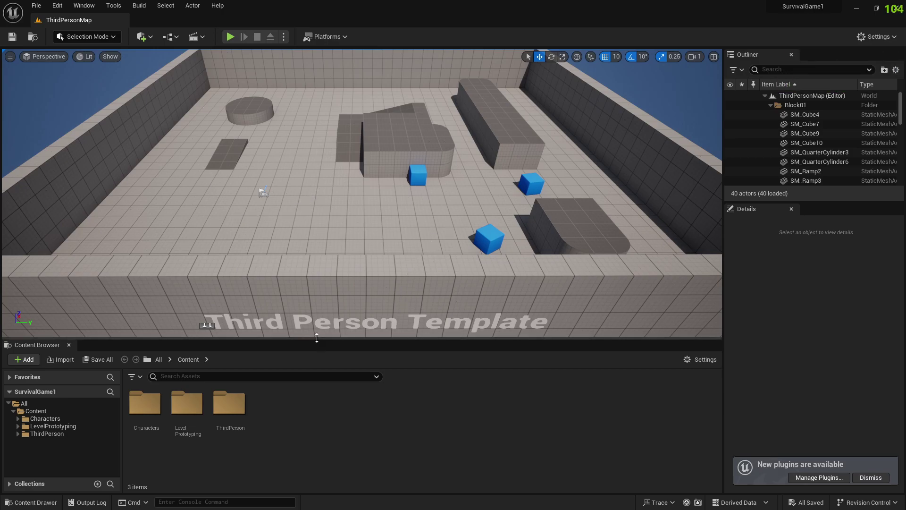
drag(316, 338, 310, 390)
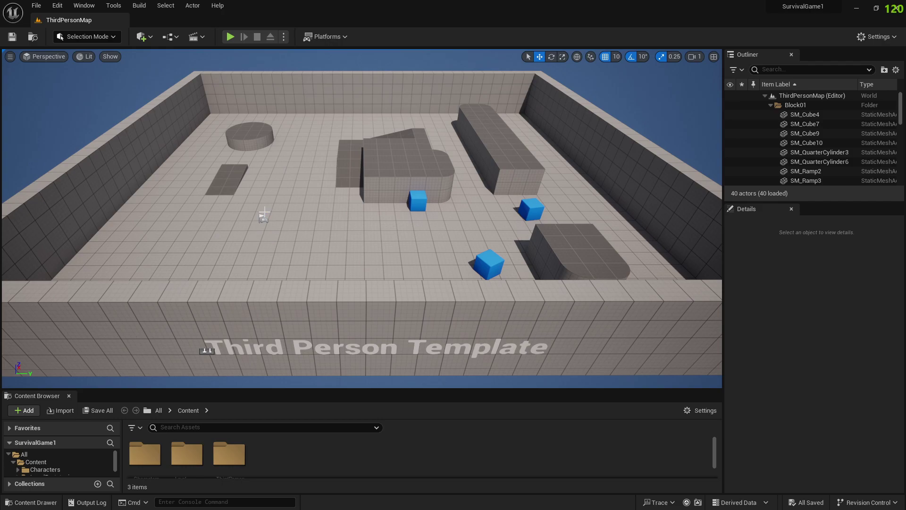
Play-test the level by running and jumping with the default character, and stop the session.
click(230, 36)
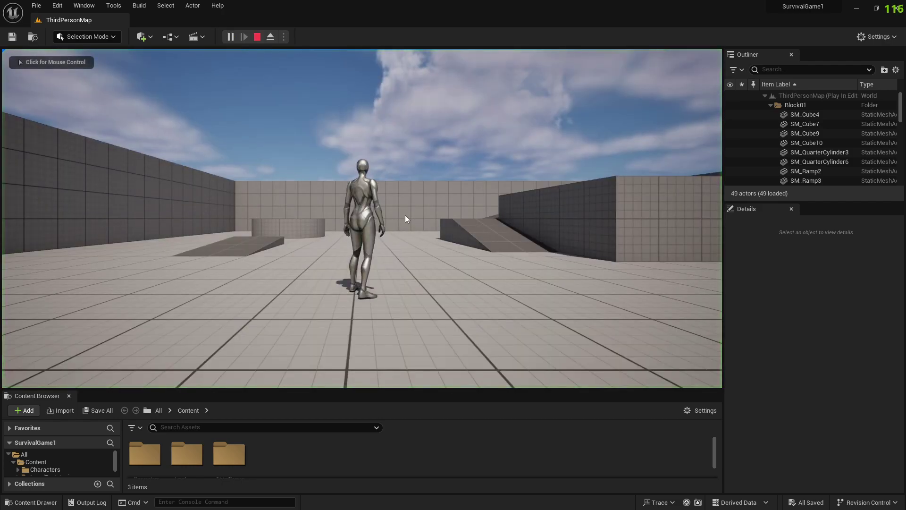
key(w)
key(space)
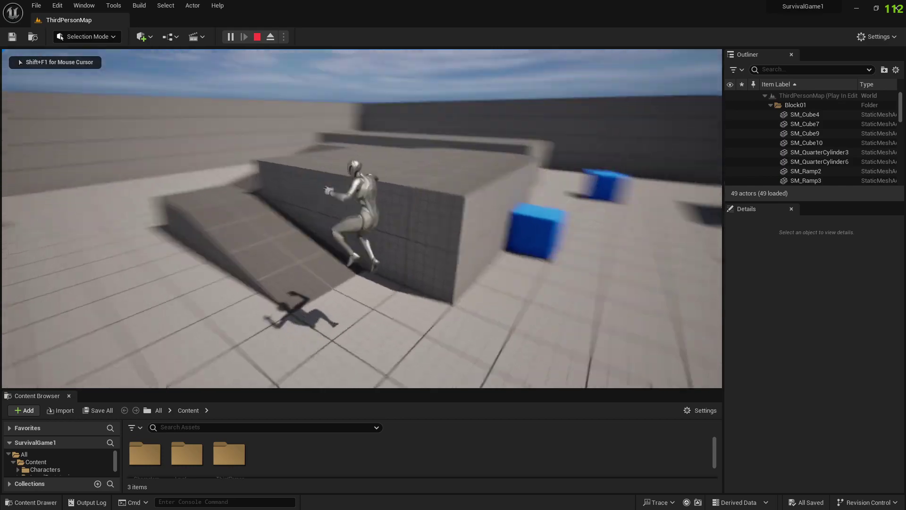
key(space)
key(w)
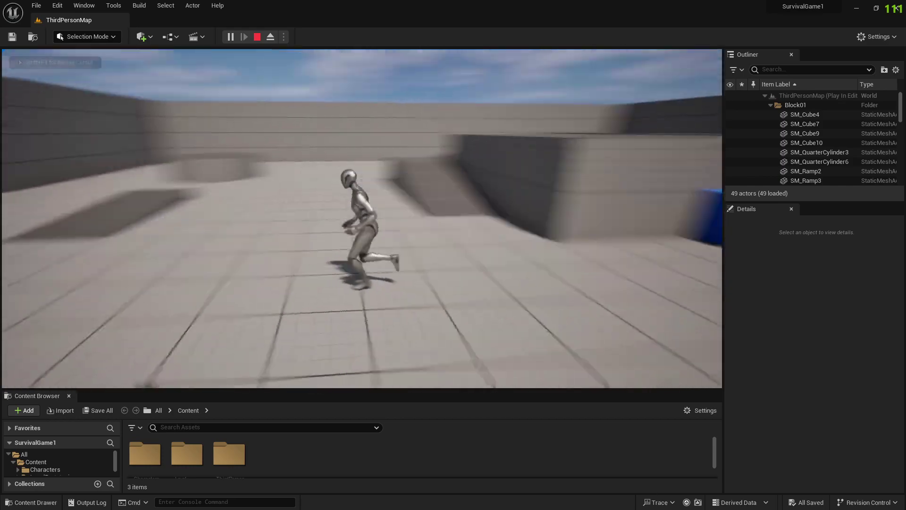
key(s)
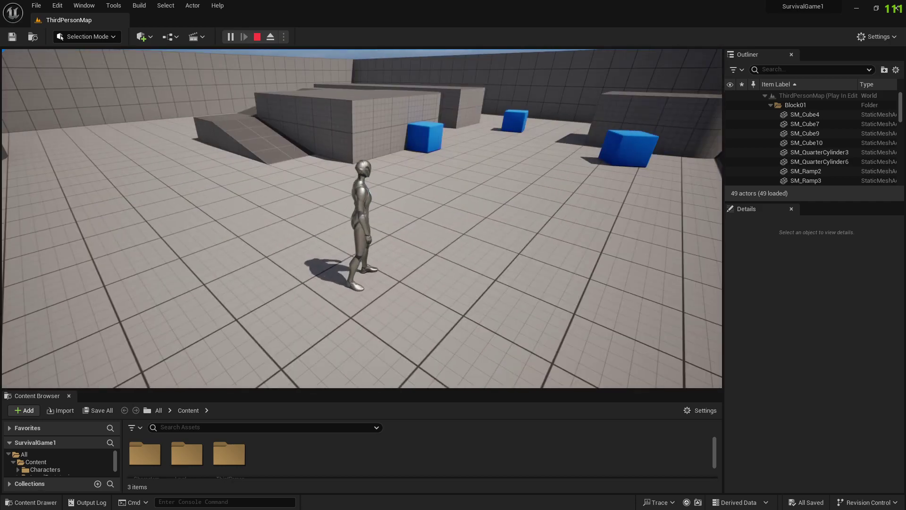
click(257, 37)
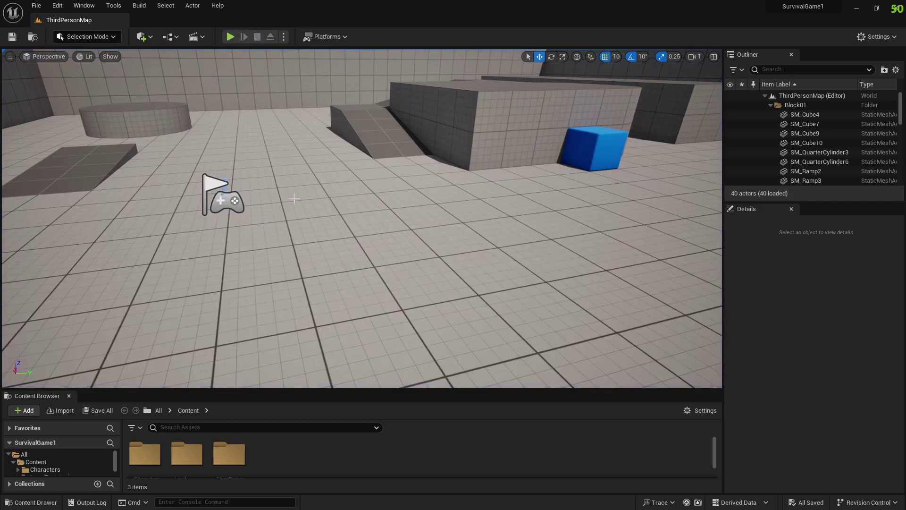
Play the level again to view the default mannequin from the front and test a jump, and end the session.
right_drag(404, 238, 414, 215)
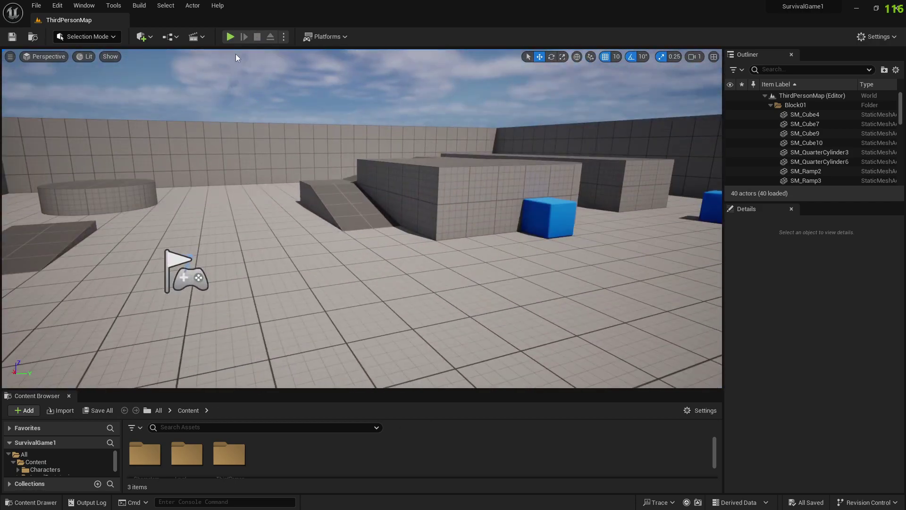
click(230, 37)
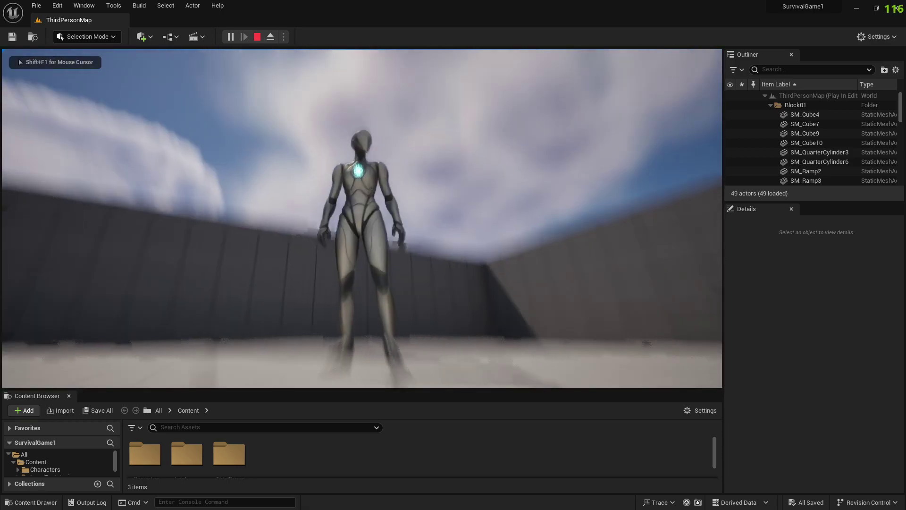
key(space)
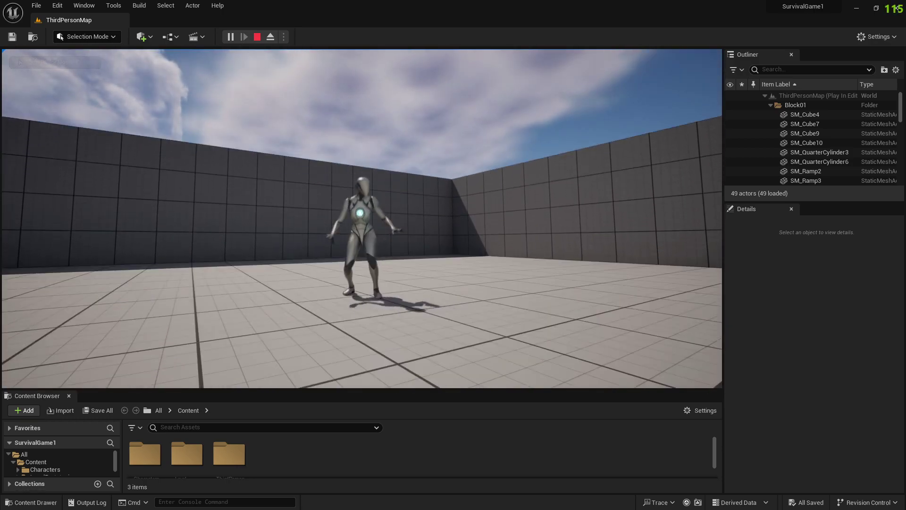
key(Escape)
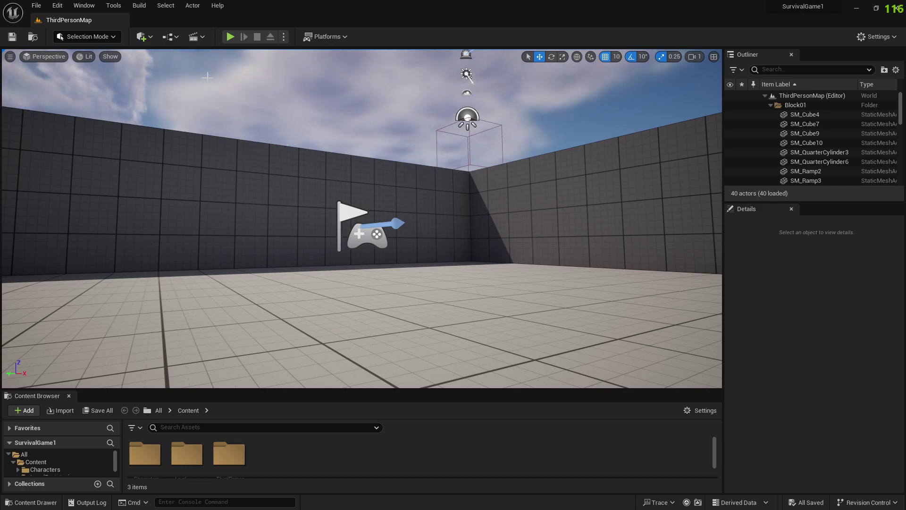
Open Quixel Bridge and go to the My MetaHumans collection.
click(143, 37)
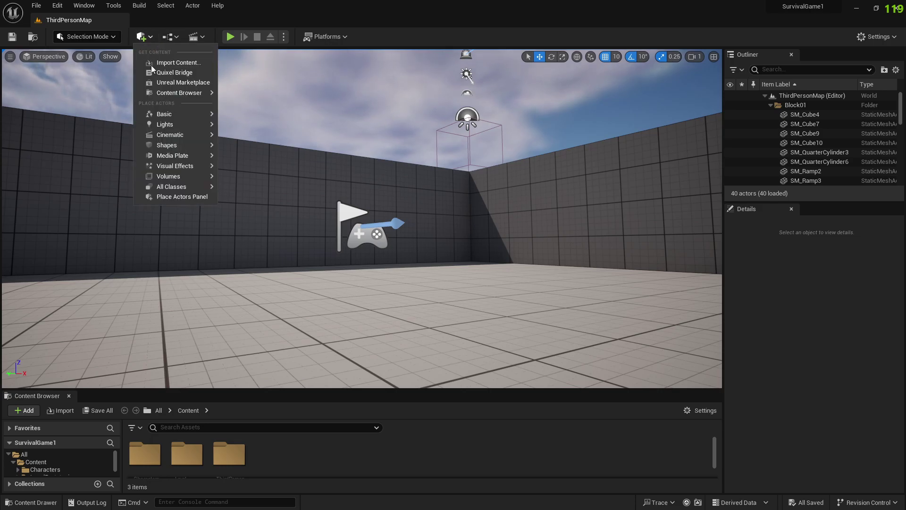
click(167, 74)
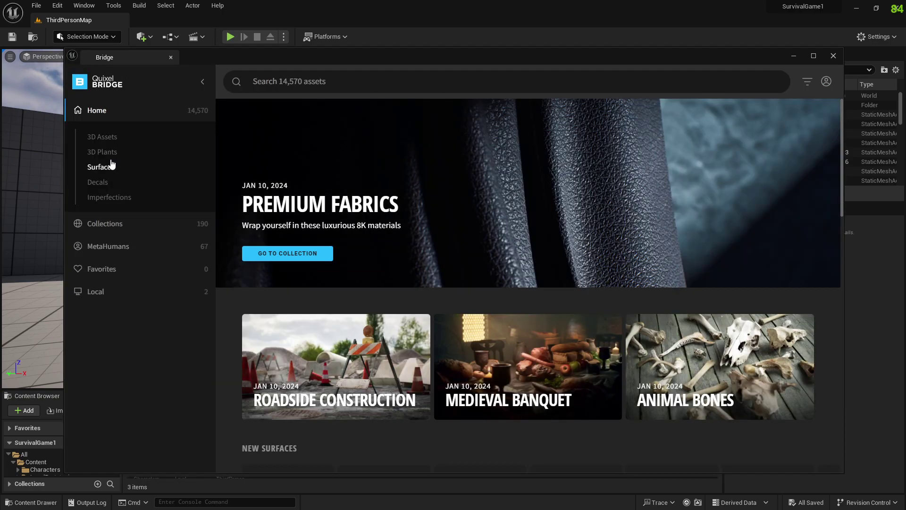
click(109, 166)
click(112, 113)
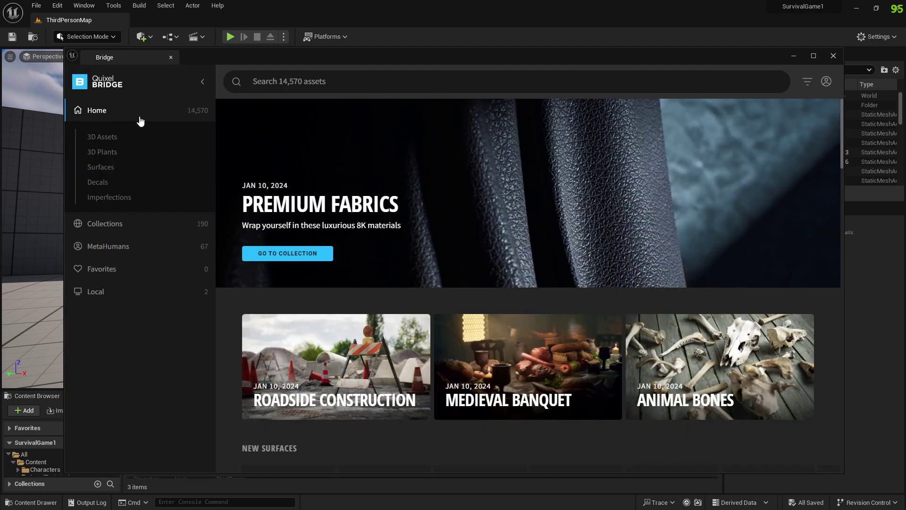
click(105, 252)
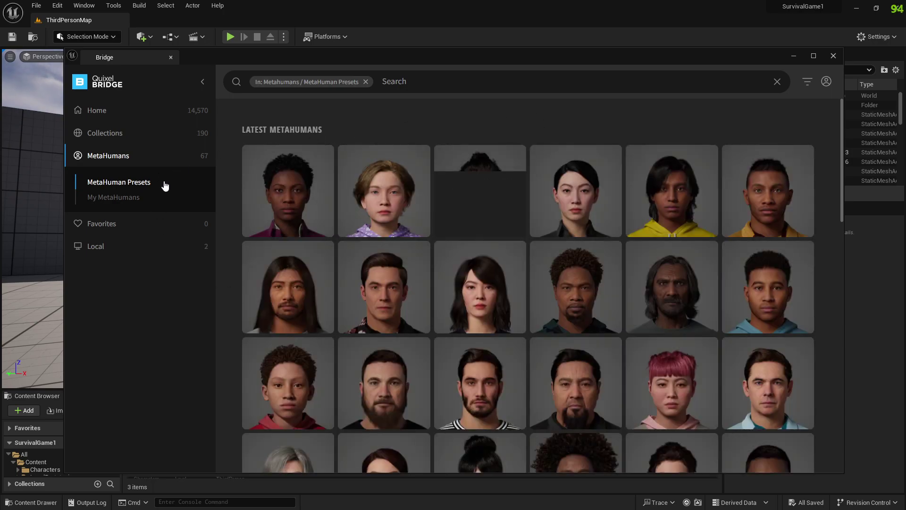
click(109, 200)
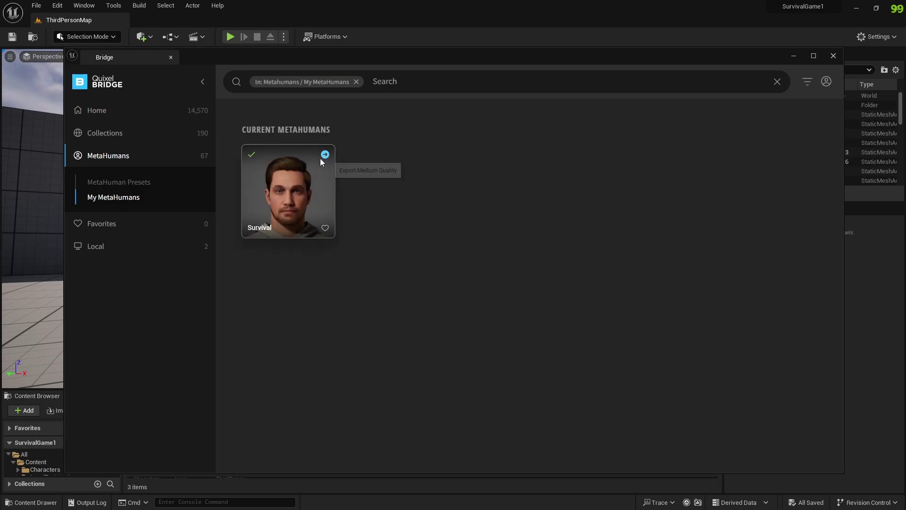
Add the Survival MetaHuman to the project at Medium Quality and open the imported MetaHumans content folder.
click(291, 190)
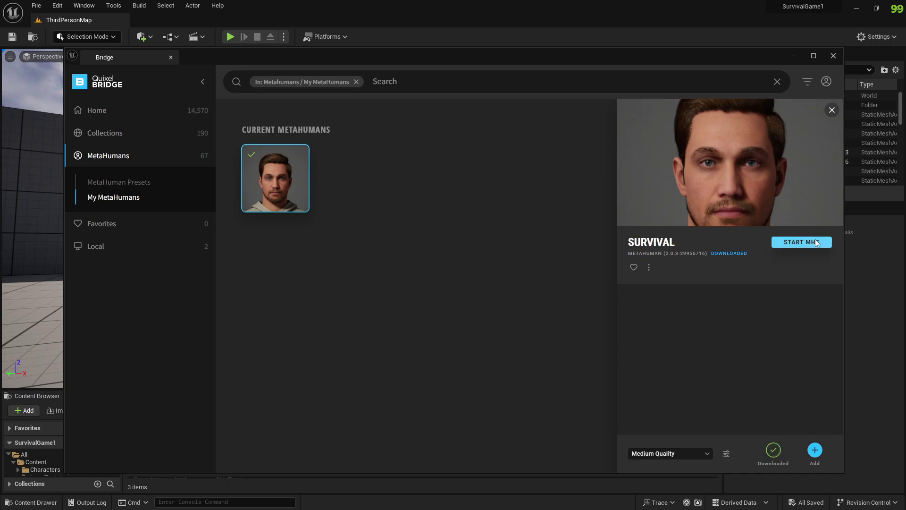
click(815, 451)
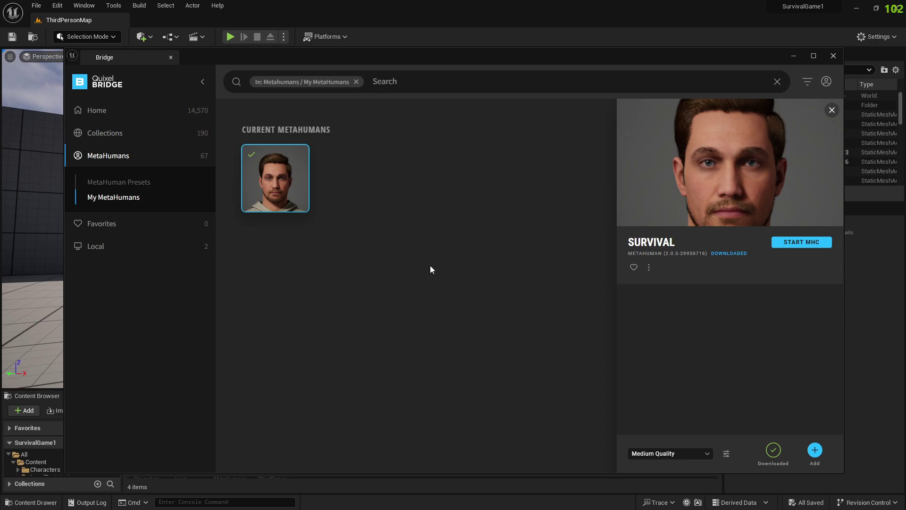
click(834, 56)
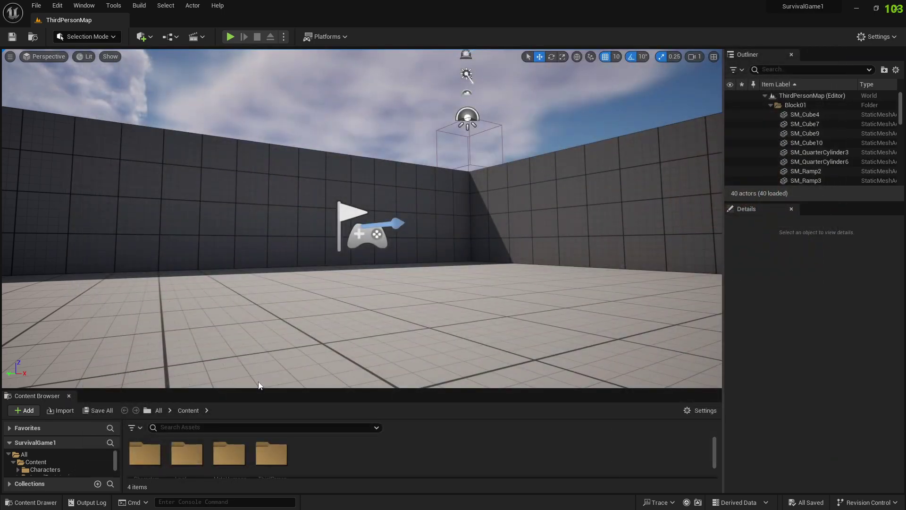
drag(340, 396, 337, 352)
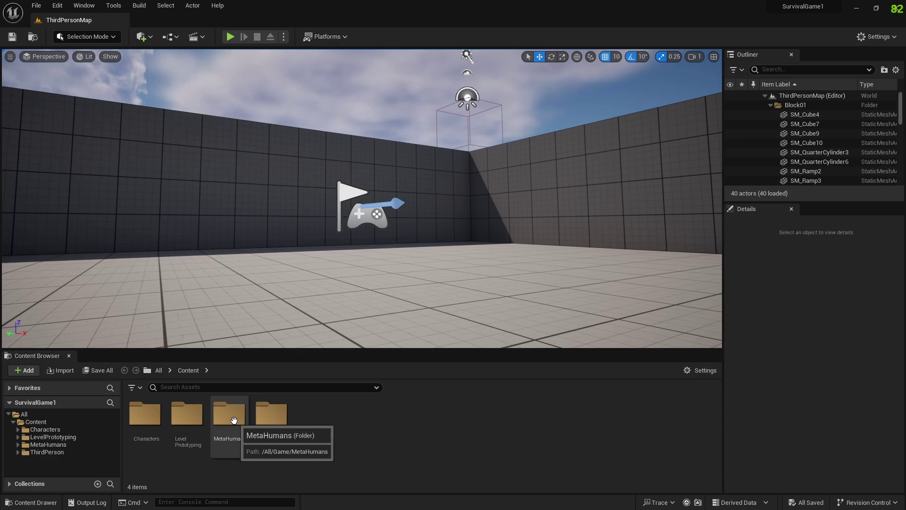
double_click(229, 420)
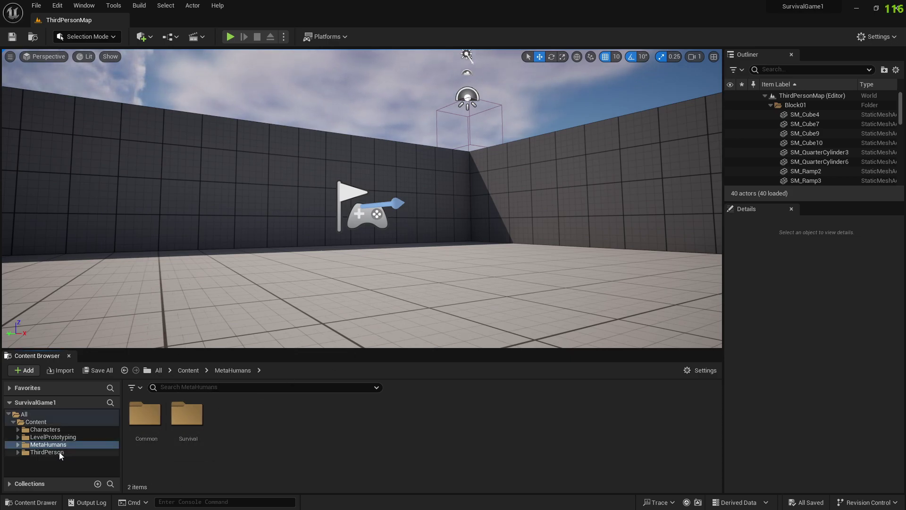
Collapse the actor folders in the Outliner, make the Outliner taller, and expand only the Lighting folder.
click(771, 106)
click(771, 116)
click(770, 124)
click(770, 133)
click(770, 143)
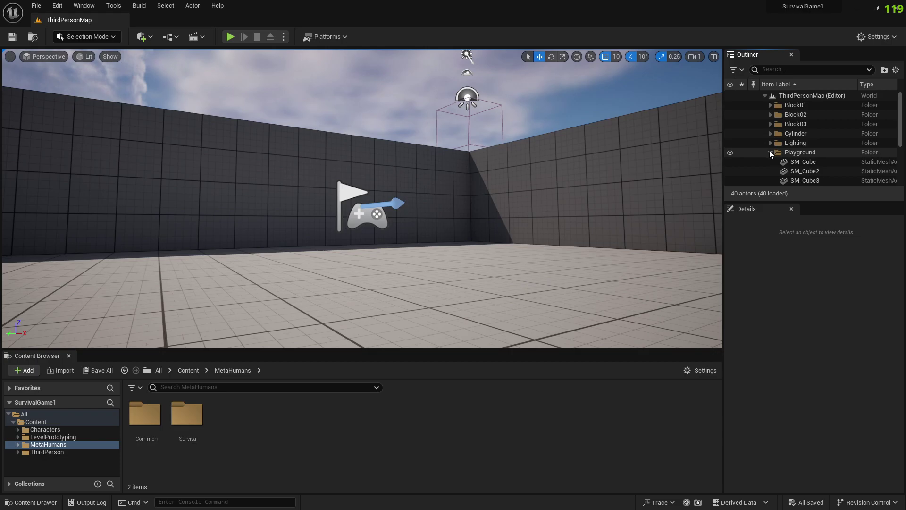
scroll(792, 170, down, 2)
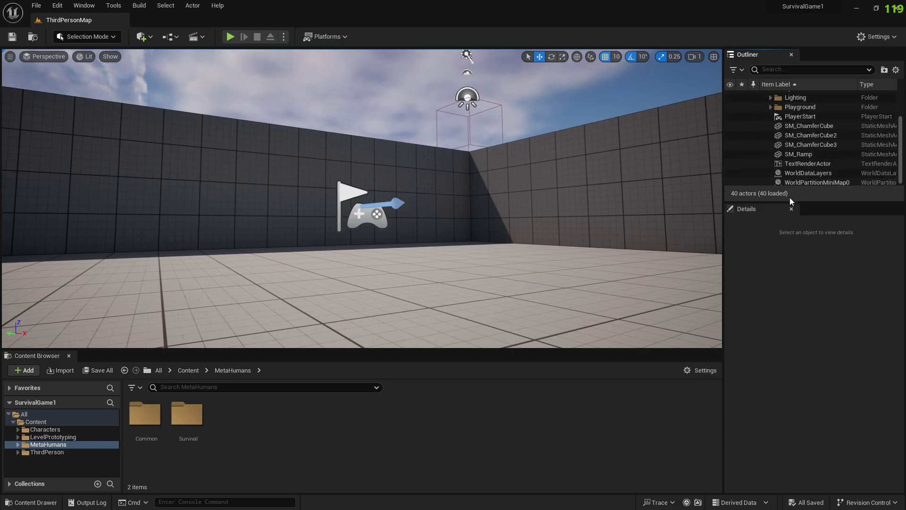
drag(809, 202, 810, 319)
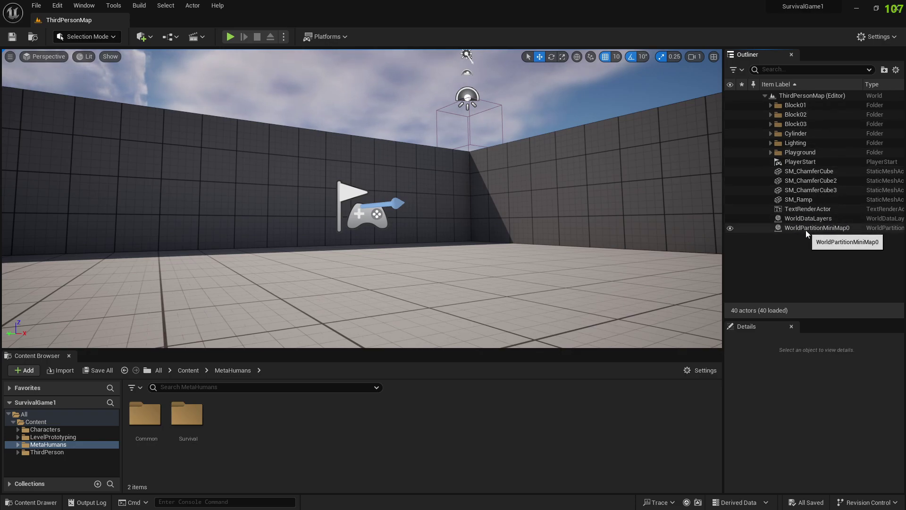
click(771, 142)
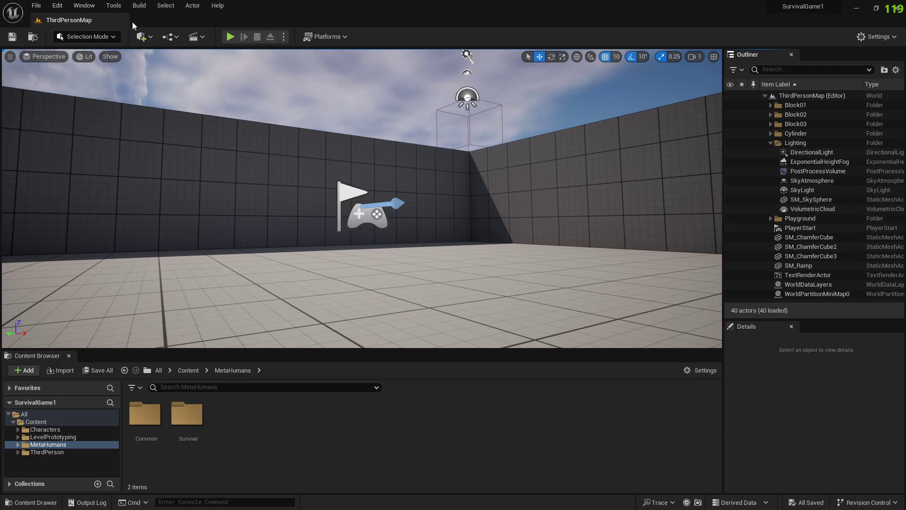
Search the available plugins for "sky", clear the search and close the plugin browser.
click(110, 7)
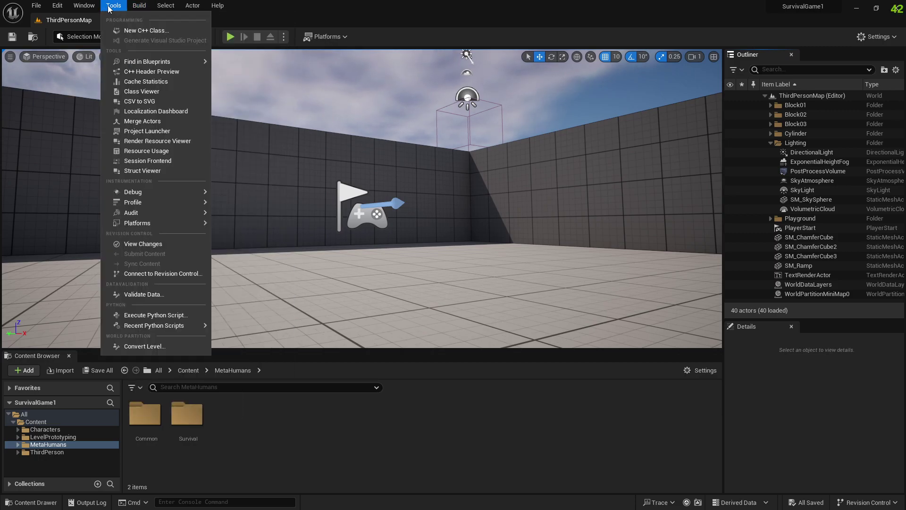
mouse_move(90, 7)
mouse_move(60, 8)
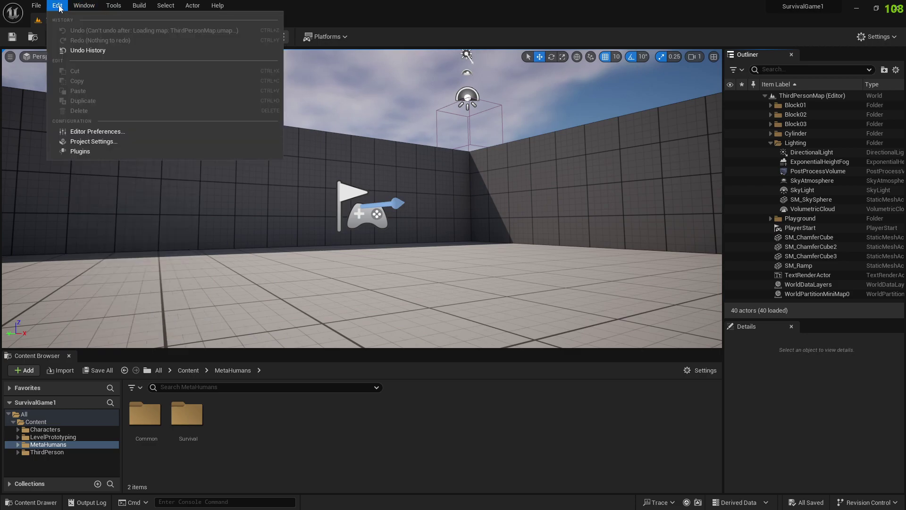
click(80, 151)
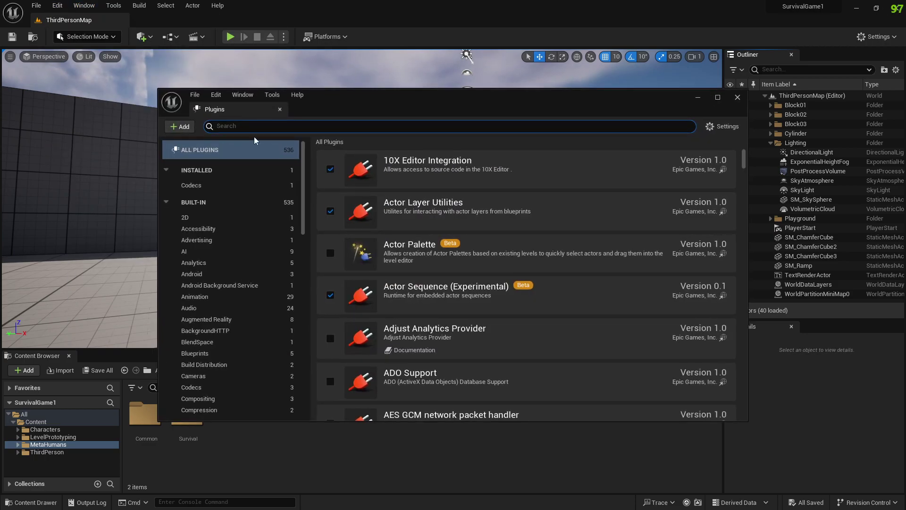
text(sky)
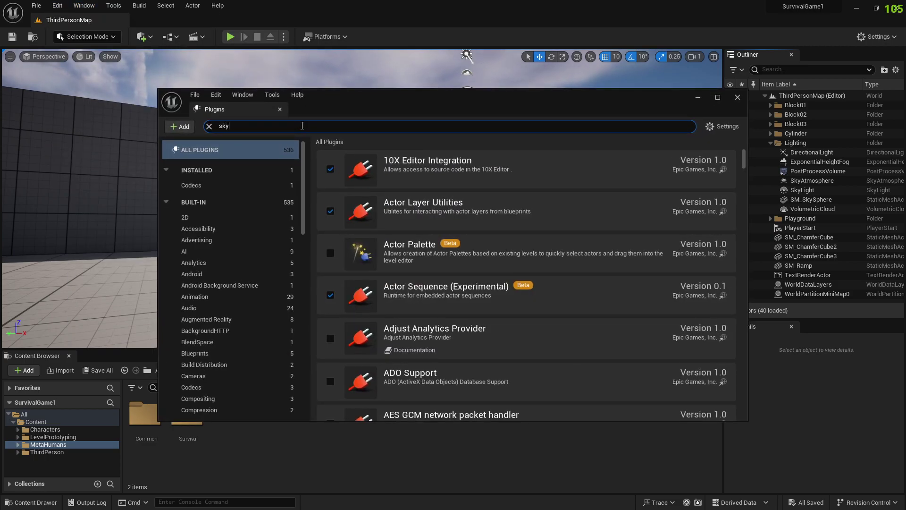
key(BackSpace)
key(BackSpace)
key(BackSpace)
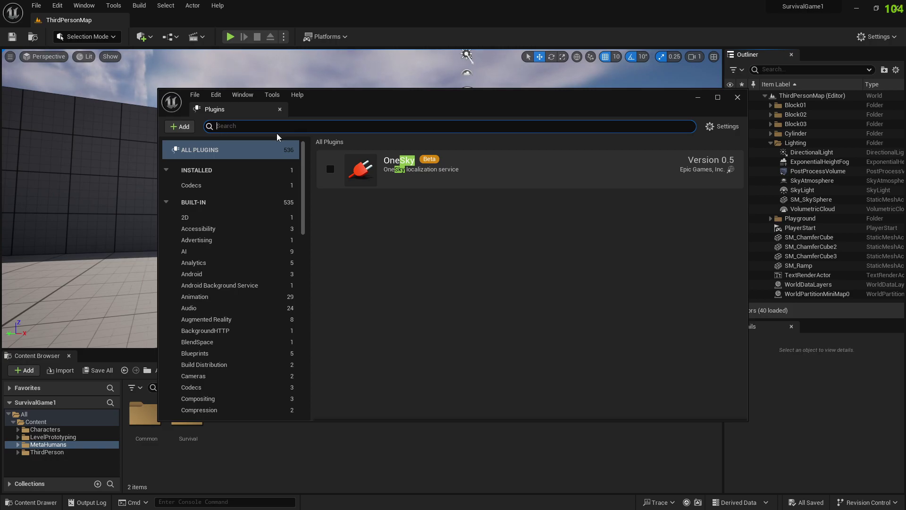
click(736, 99)
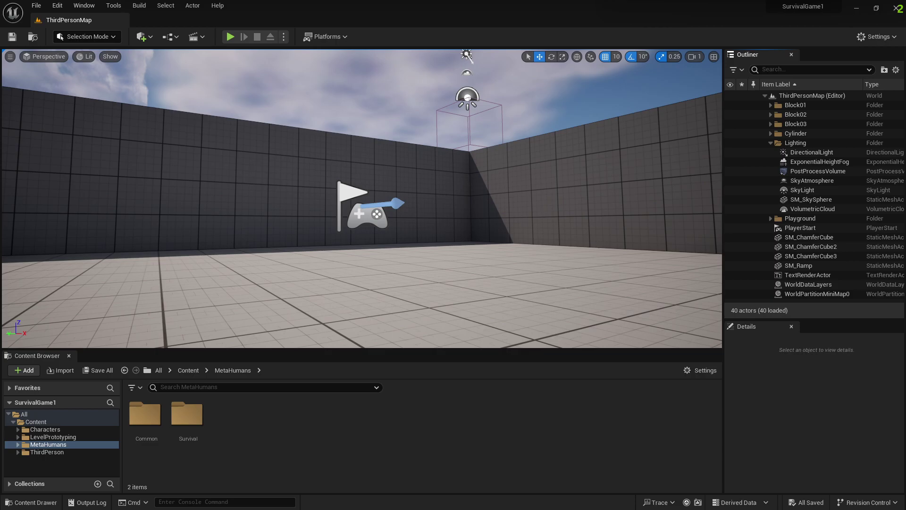
Switch to the web browser and open the Ultra Dynamic Sky product page from the Unreal Marketplace results.
key(alt+Tab)
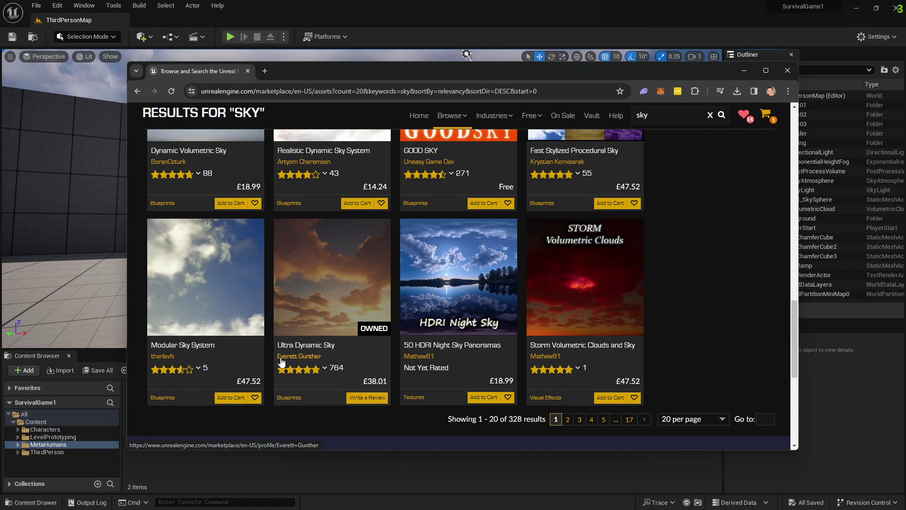
click(344, 278)
scroll(542, 348, down, 2)
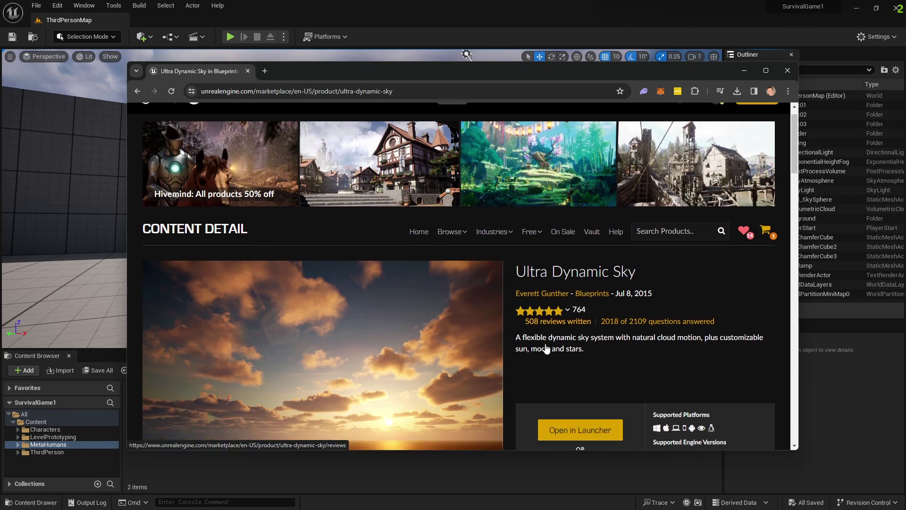
mouse_move(569, 239)
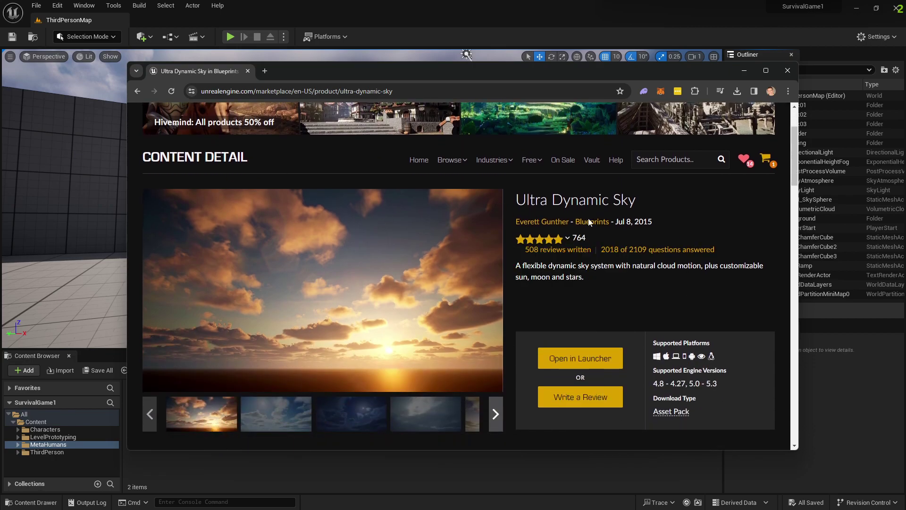
Open Ultra Dynamic Sky in the Epic Games Launcher and add it to the SurvivalGame1 project.
click(582, 362)
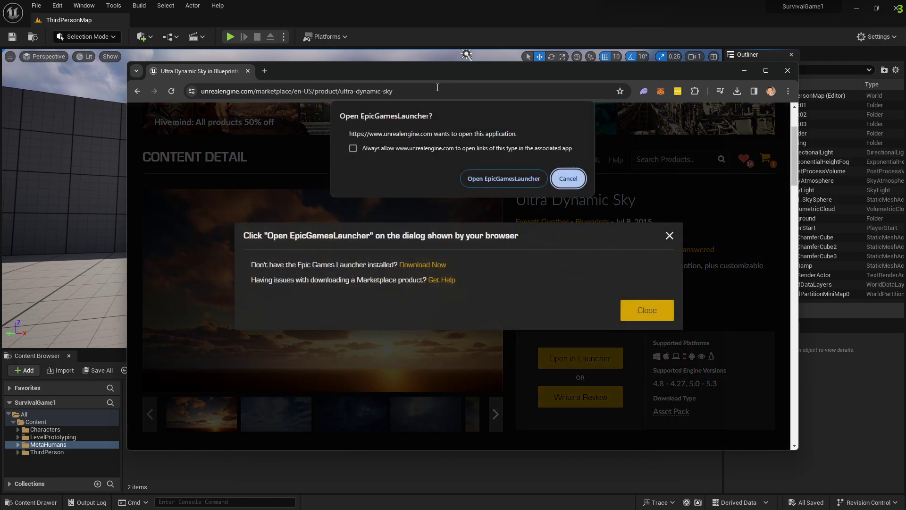
click(495, 179)
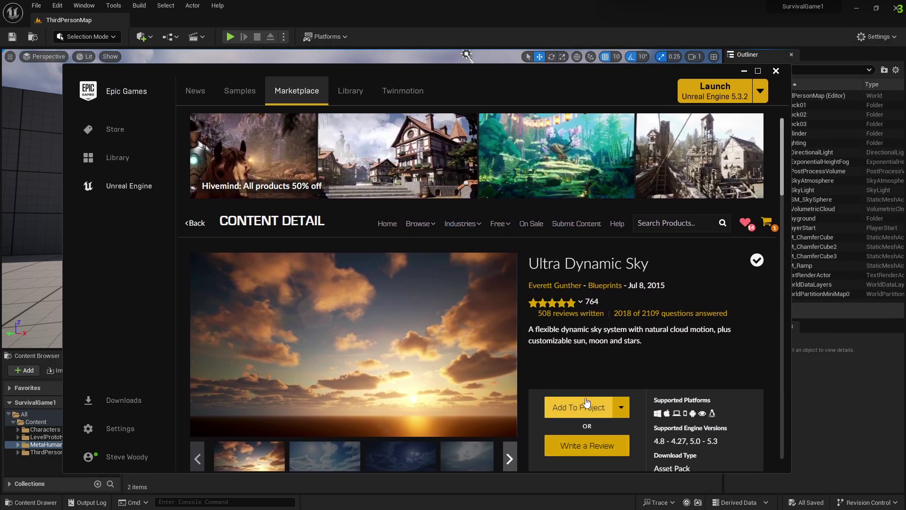
click(586, 404)
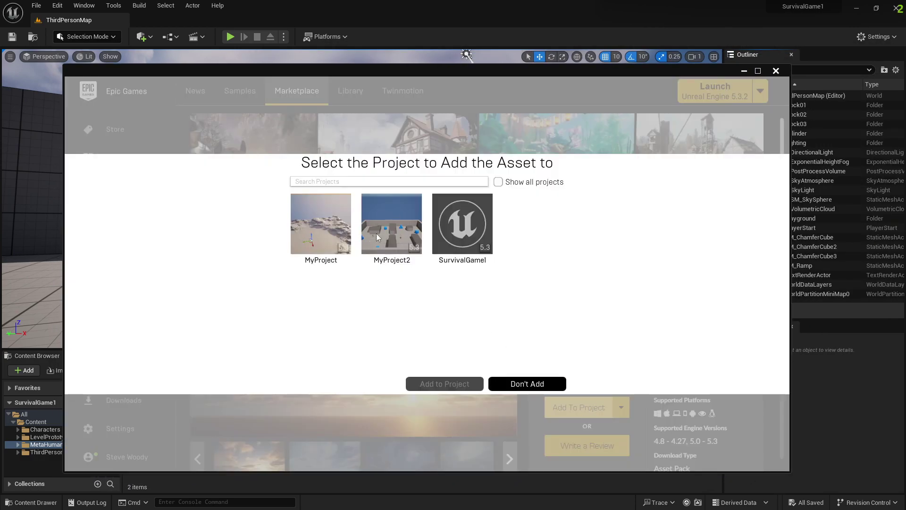
click(453, 234)
click(454, 385)
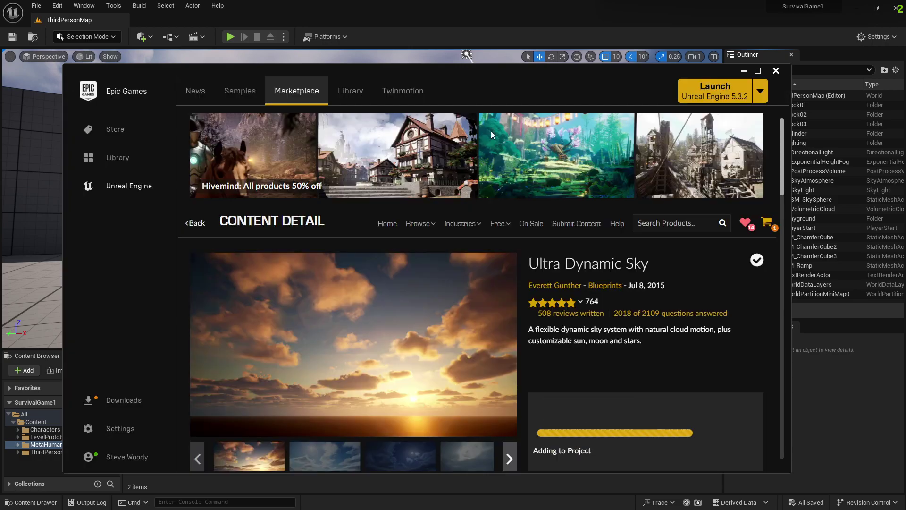
drag(342, 69, 905, 107)
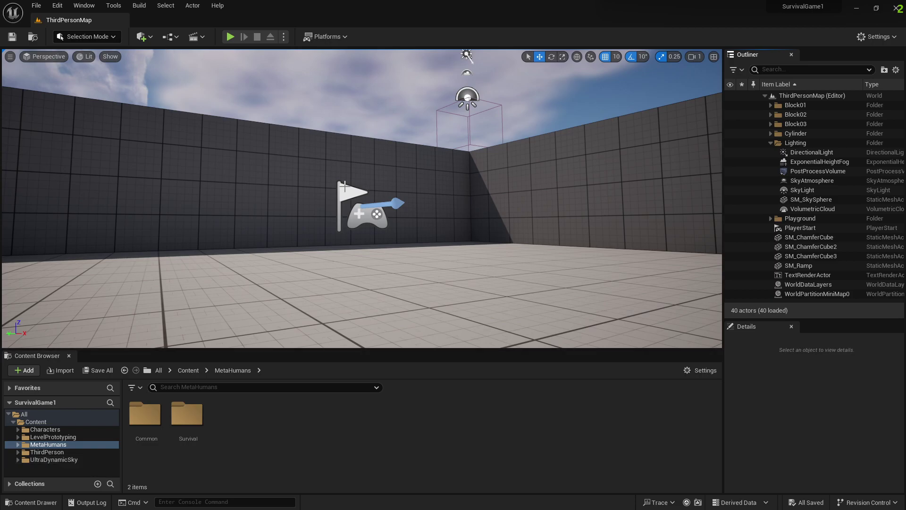
Delete all actors in the Lighting folder, from DirectionalLight through VolumetricCloud.
click(804, 152)
shift+click(798, 209)
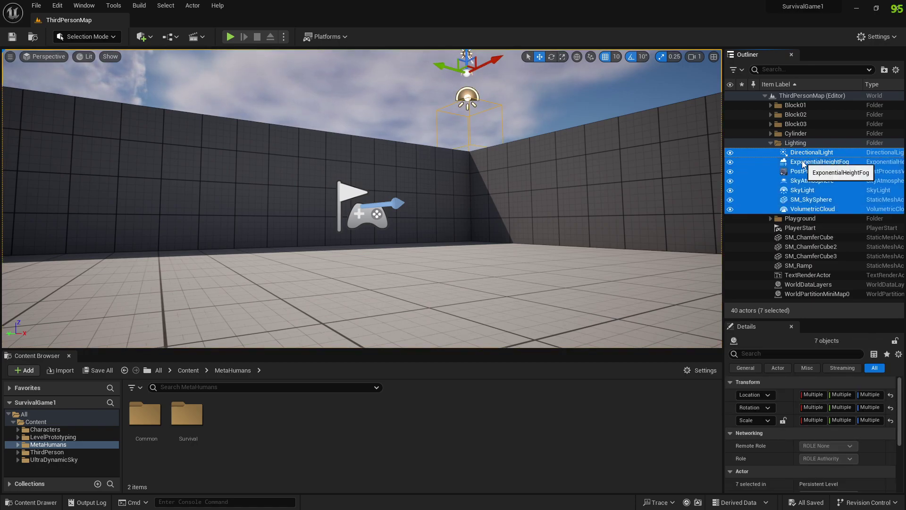
key(Delete)
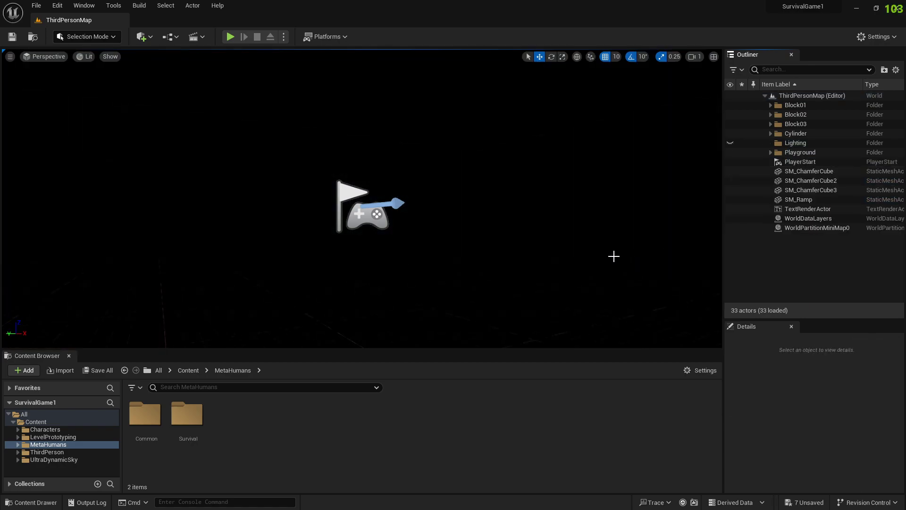
click(141, 38)
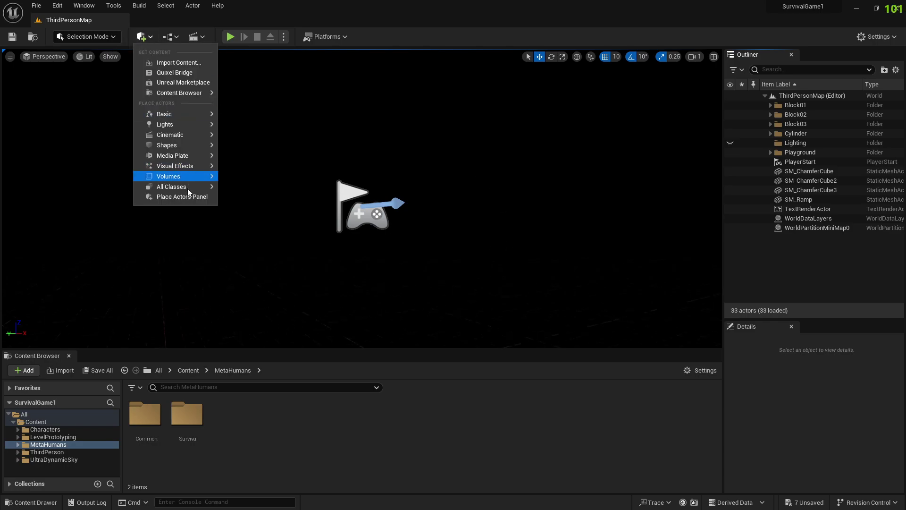
mouse_move(187, 190)
text(sky)
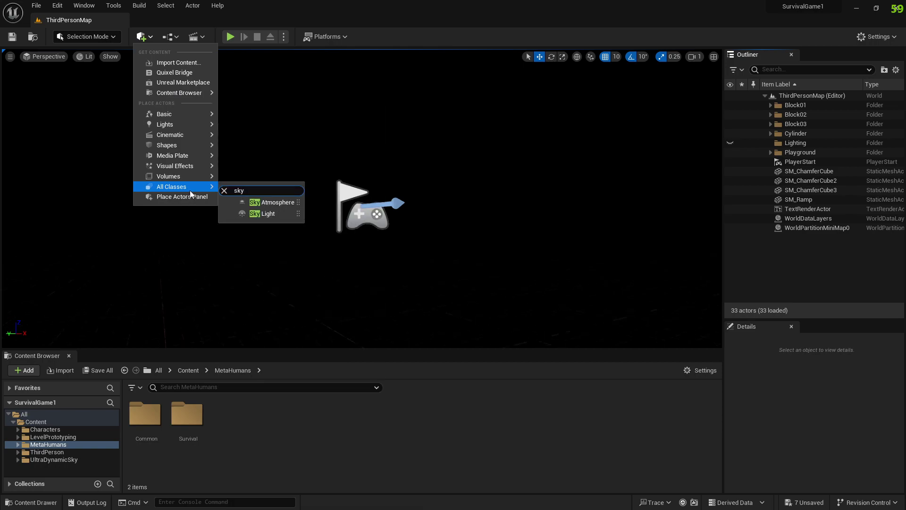
Place the Ultra_Dynamic_Sky blueprint from UltraDynamicSky/Blueprints in the level and move its actor into the Lighting folder.
click(53, 459)
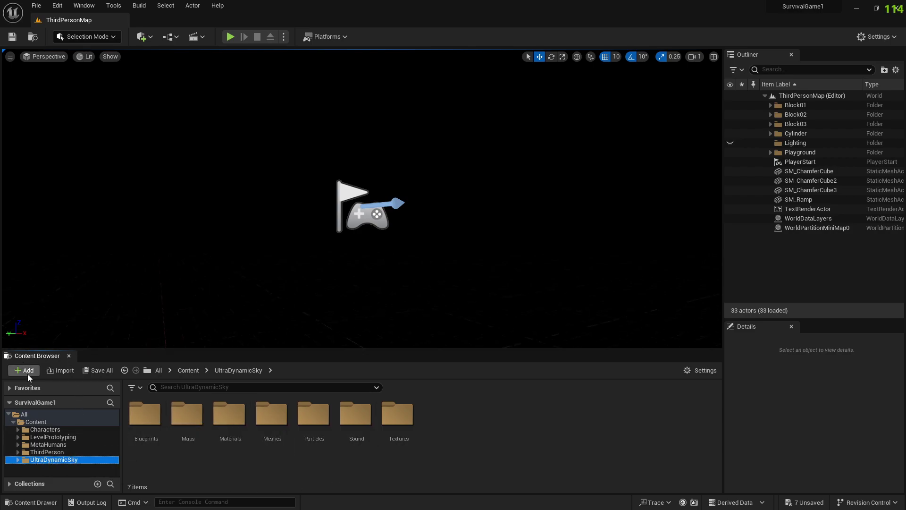
double_click(145, 413)
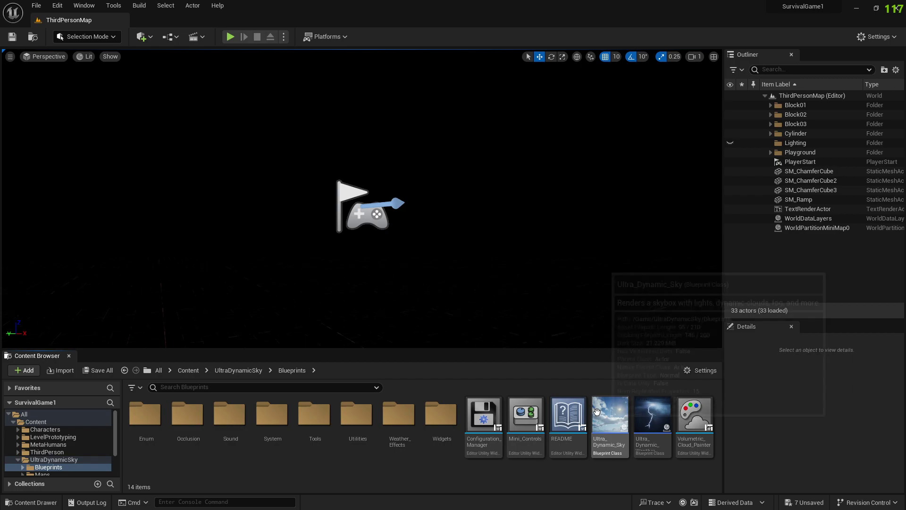
drag(609, 417, 736, 226)
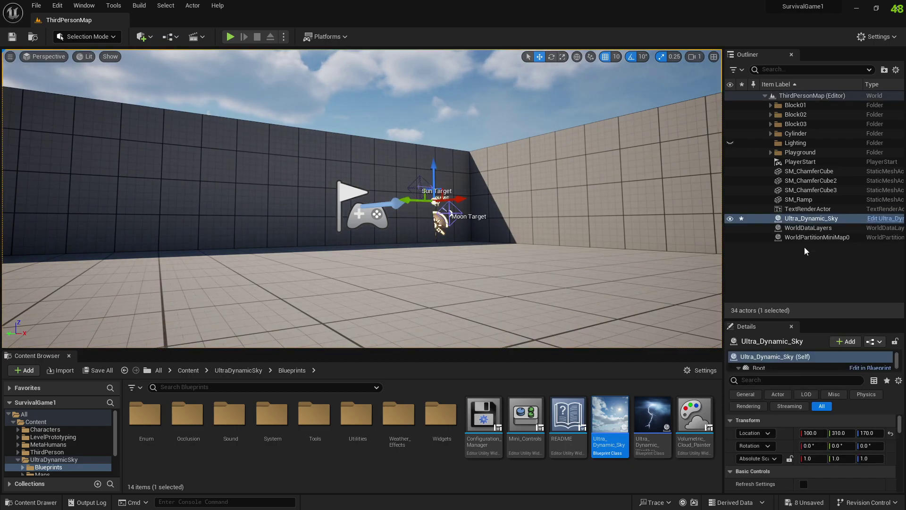
drag(802, 219, 796, 146)
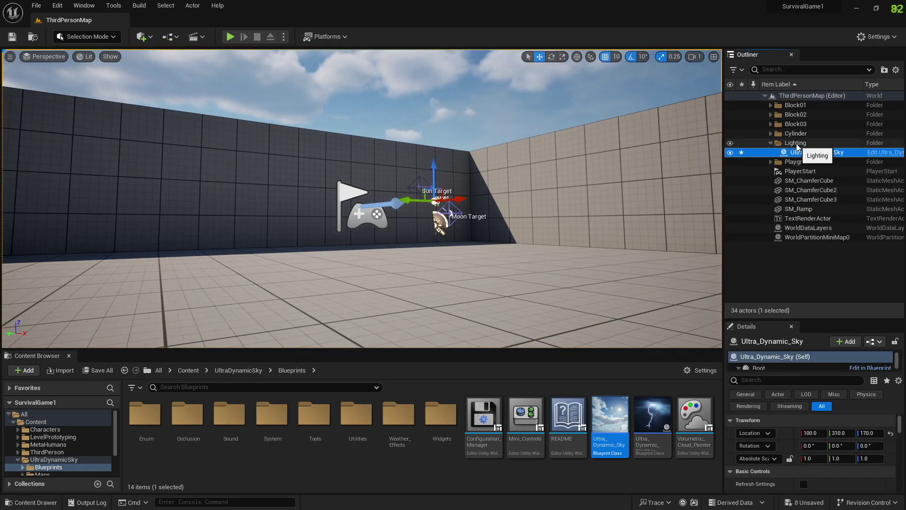
click(771, 143)
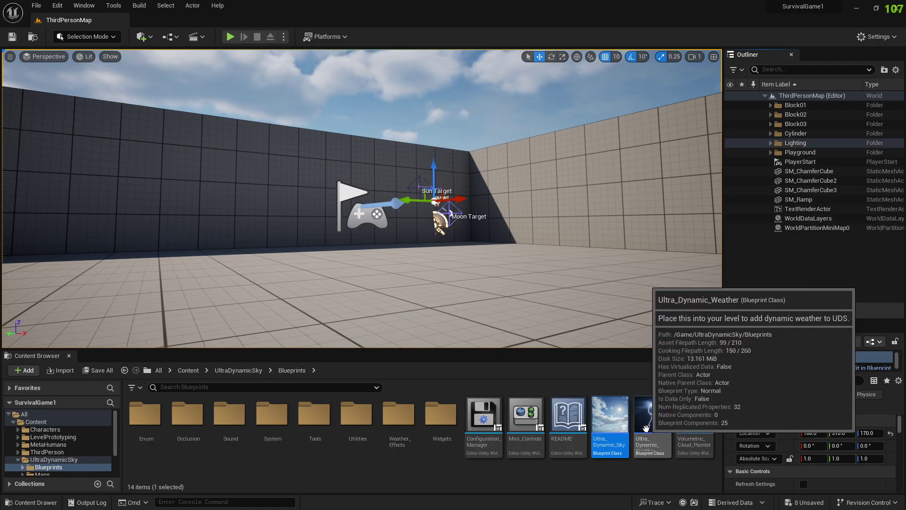
Place the Ultra_Dynamic_Weather blueprint in the level near the wall corner.
drag(646, 428, 530, 210)
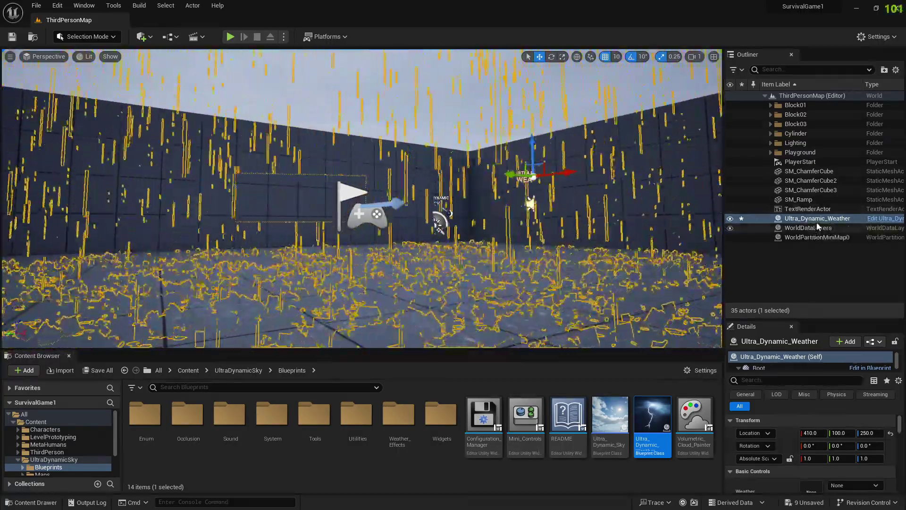
click(525, 206)
click(526, 207)
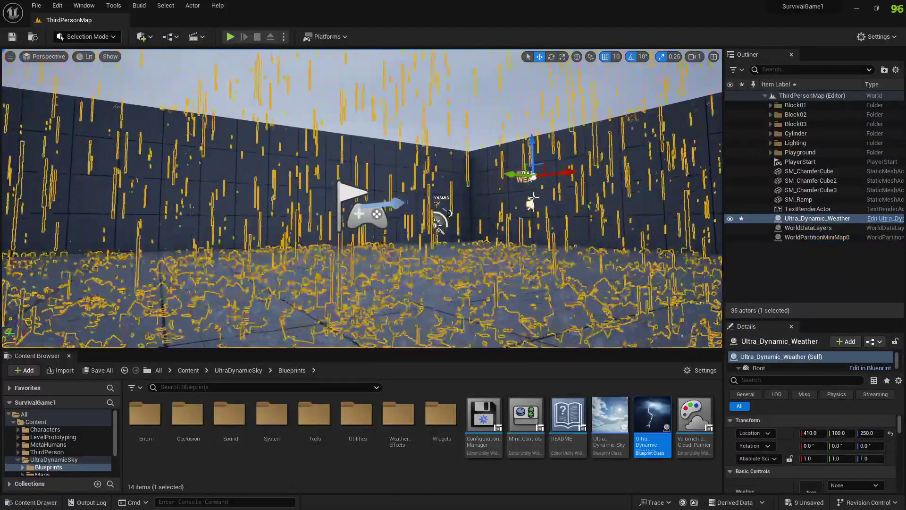
Try out different positions for the Ultra_Dynamic_Sky actor in the level.
click(440, 219)
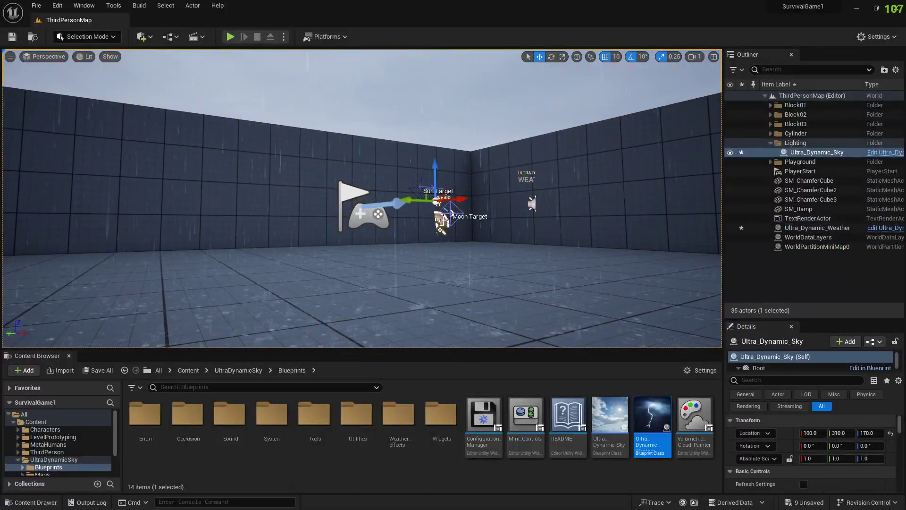
drag(460, 199, 442, 109)
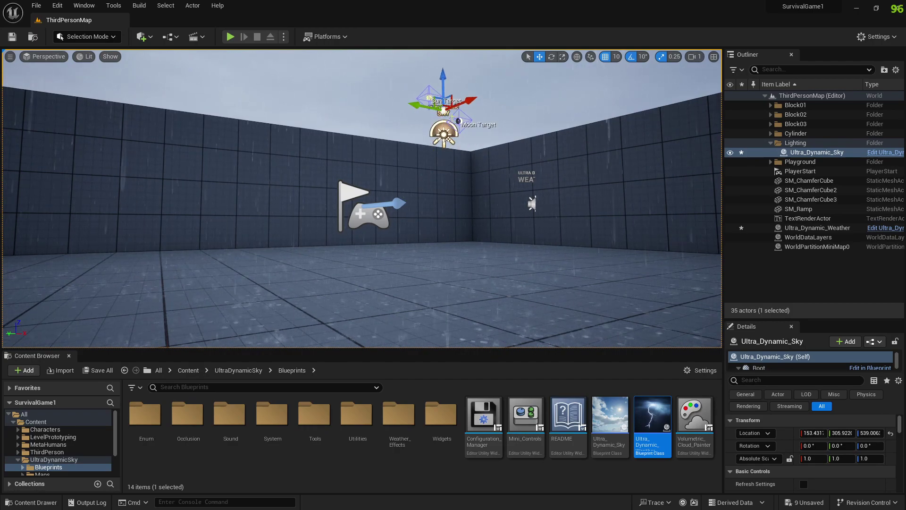
drag(443, 110, 443, 121)
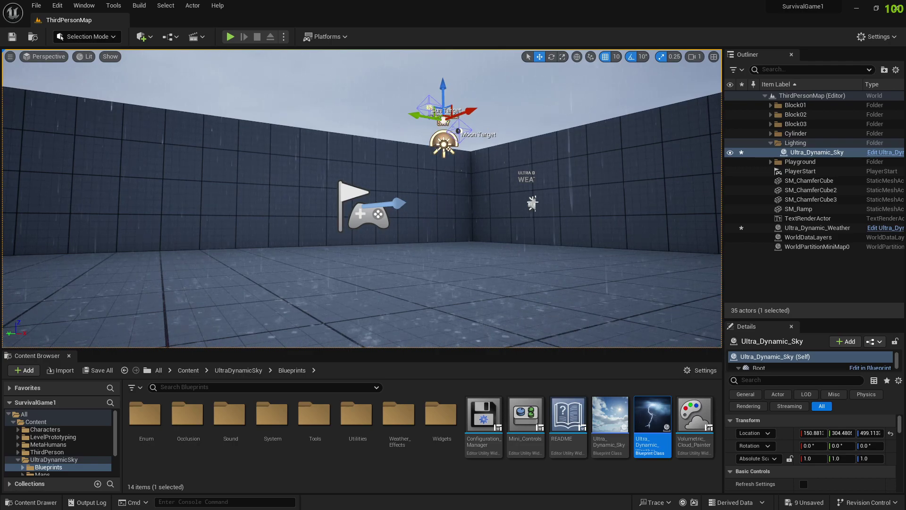
drag(445, 122, 495, 199)
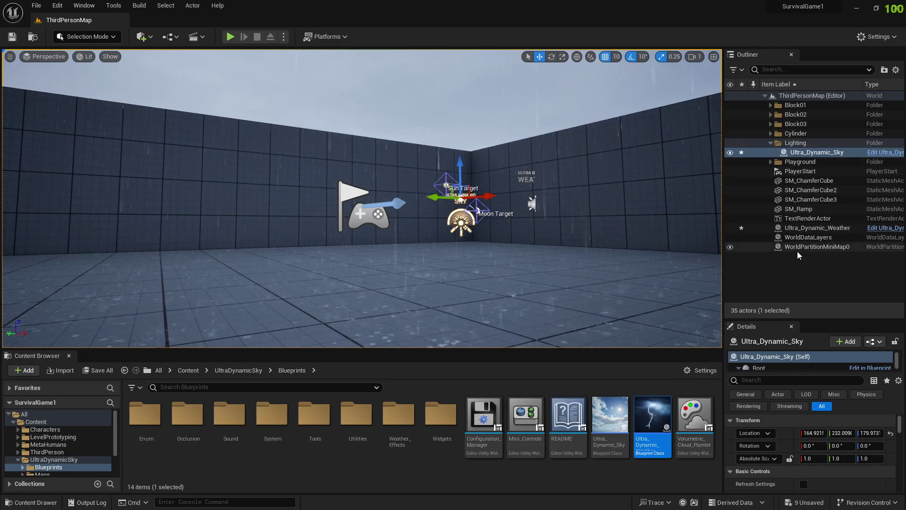
Create an Outliner folder named Weather and move the Ultra_Dynamic_Weather actor into it.
right_click(797, 270)
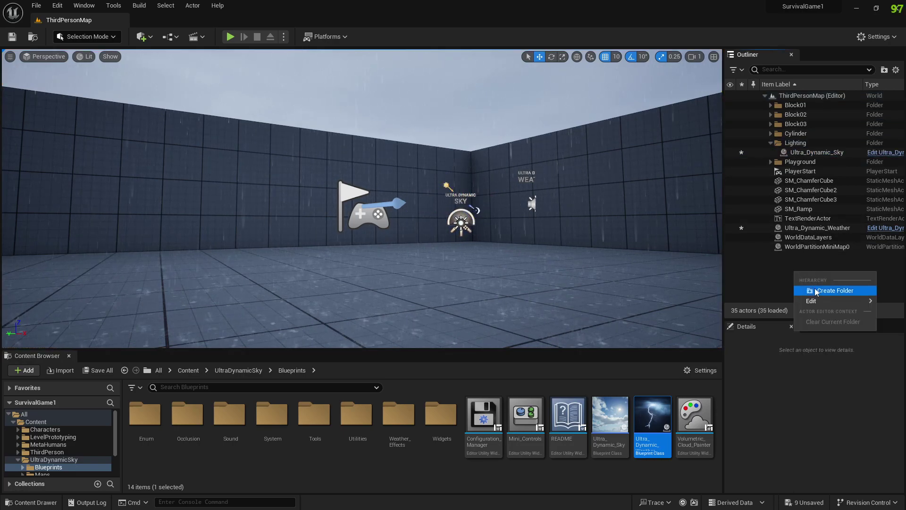
click(819, 292)
text(Weather)
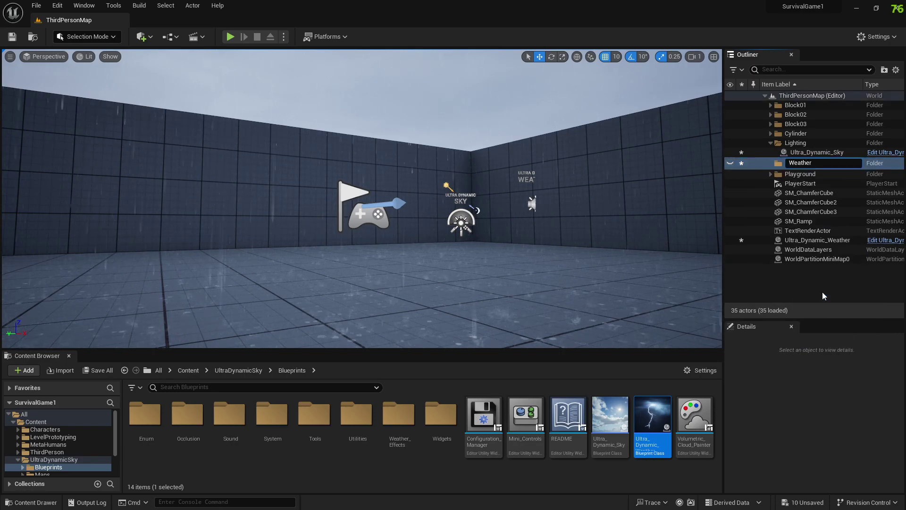
key(Return)
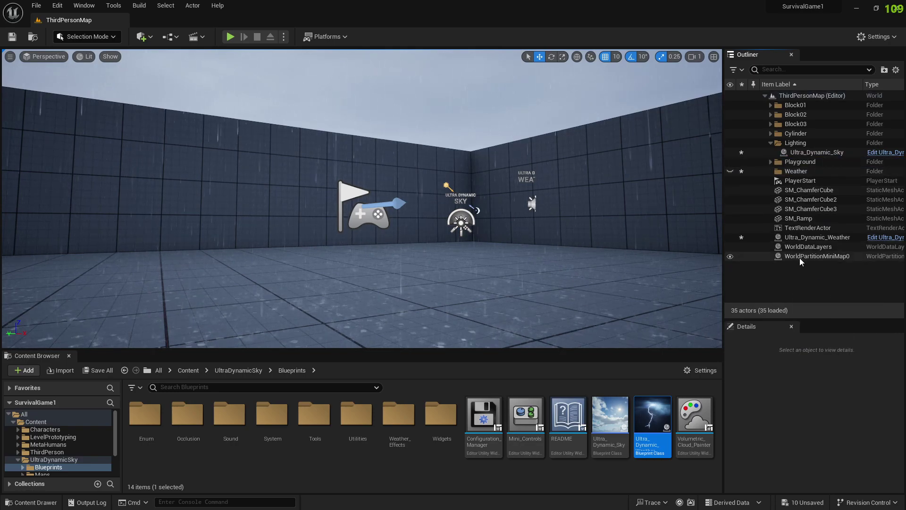
drag(802, 238, 795, 172)
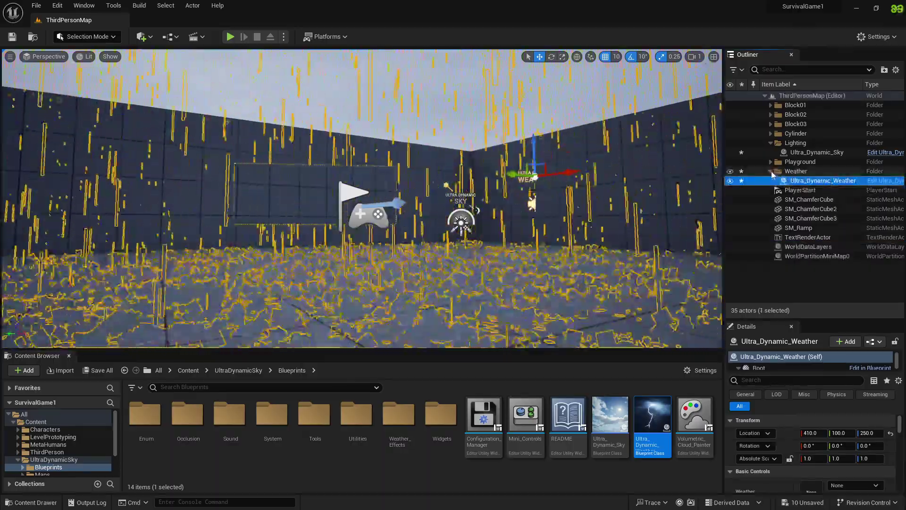
Enlarge the Details area for the Ultra_Dynamic_Sky actor and reset its location to 0, 0, 0.
click(810, 152)
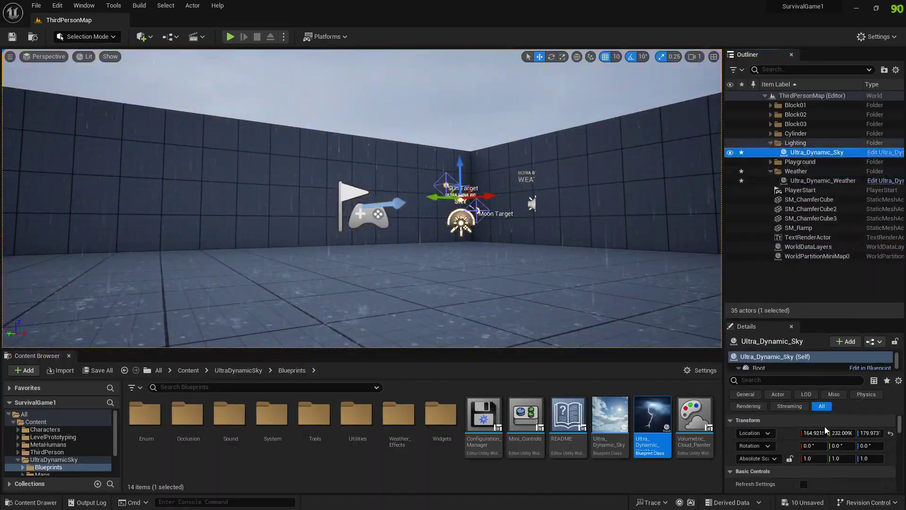
drag(797, 319, 797, 208)
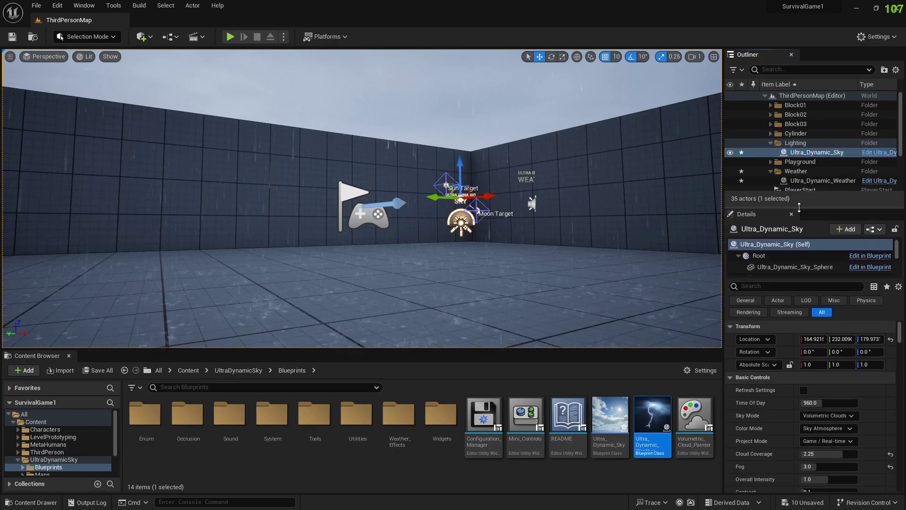
click(891, 340)
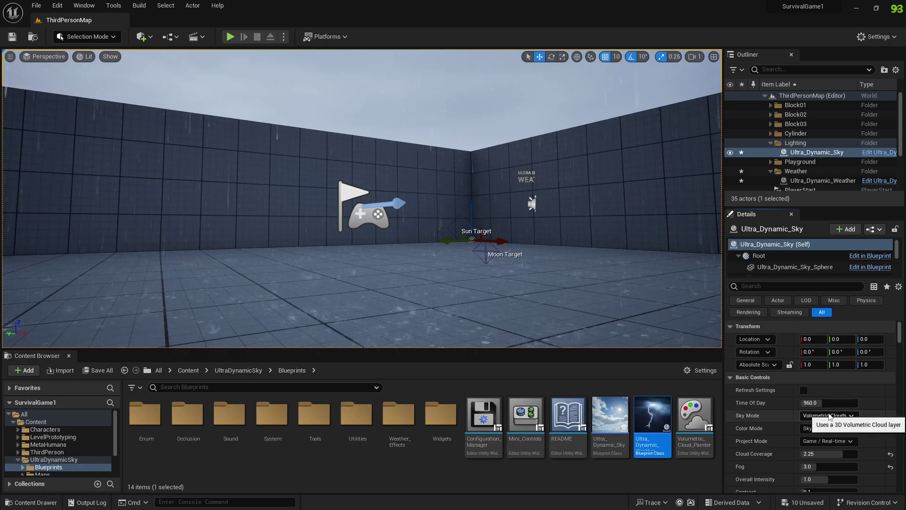
Enable Animate Time Of Day on the Ultra_Dynamic_Sky actor and set Day Length to 4.
scroll(845, 431, down, 2)
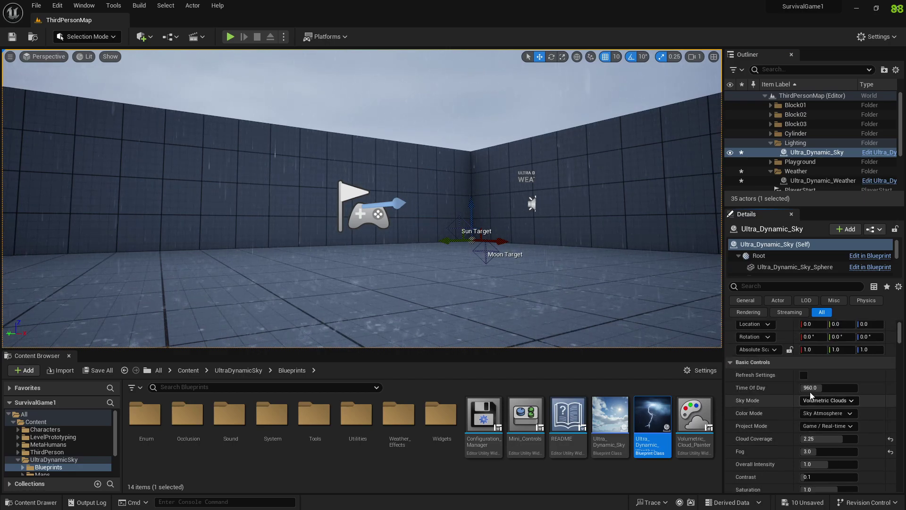
scroll(824, 415, down, 6)
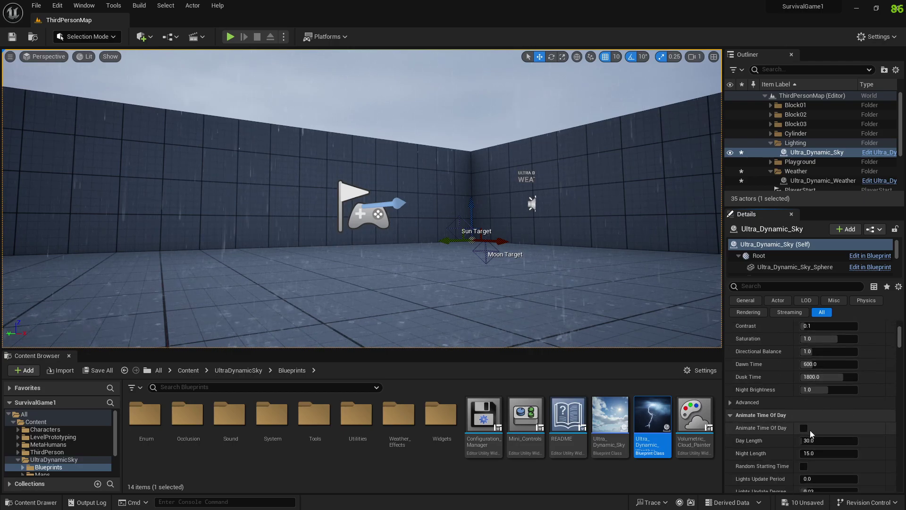
mouse_move(775, 429)
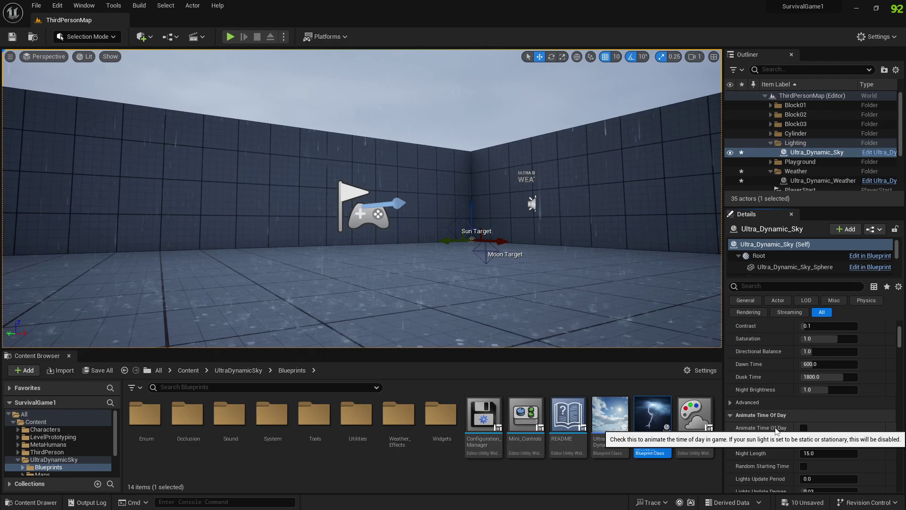
click(804, 428)
click(826, 441)
text(0.1)
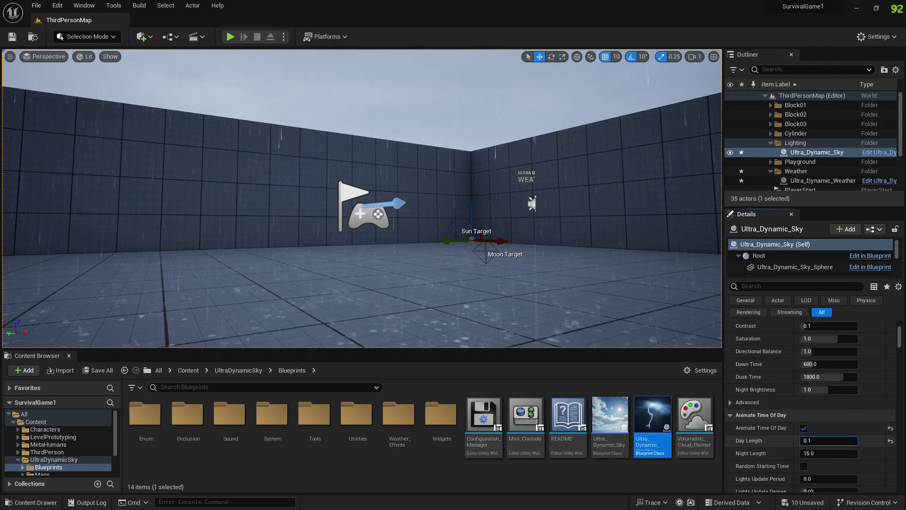
click(822, 442)
text(4)
key(Return)
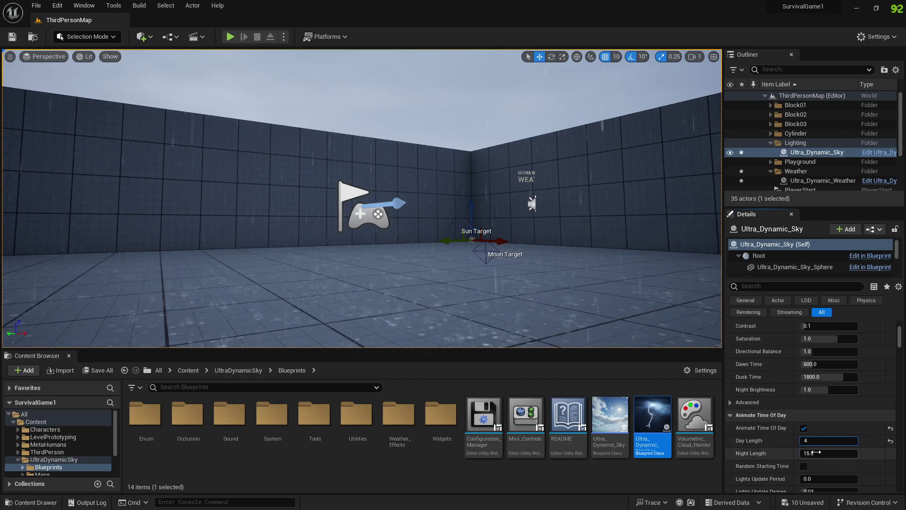
Set the sky's Night Length to 1 and enable Random Starting Time.
click(821, 453)
text(1)
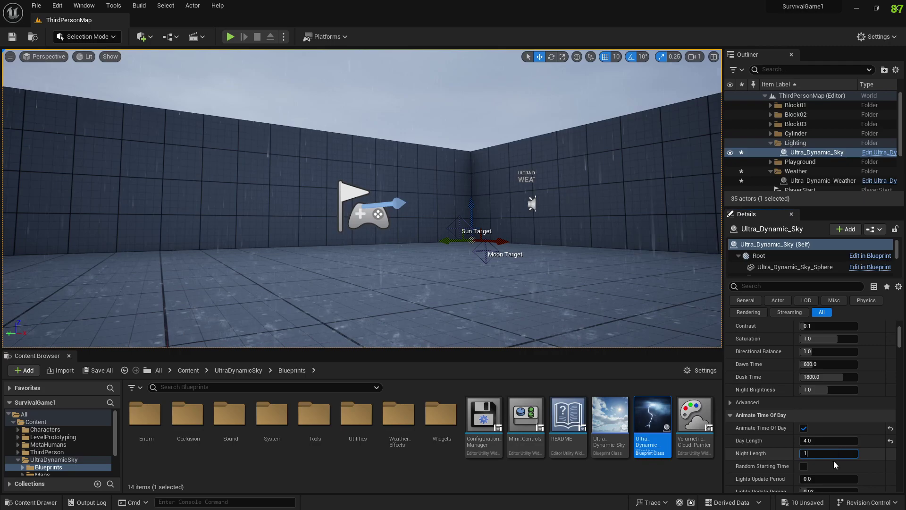
click(805, 466)
scroll(826, 448, down, 5)
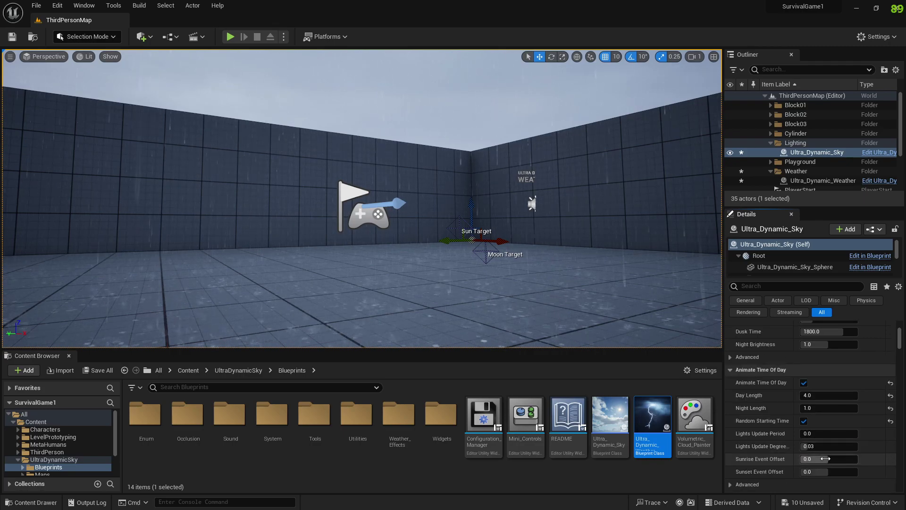
scroll(835, 397, down, 3)
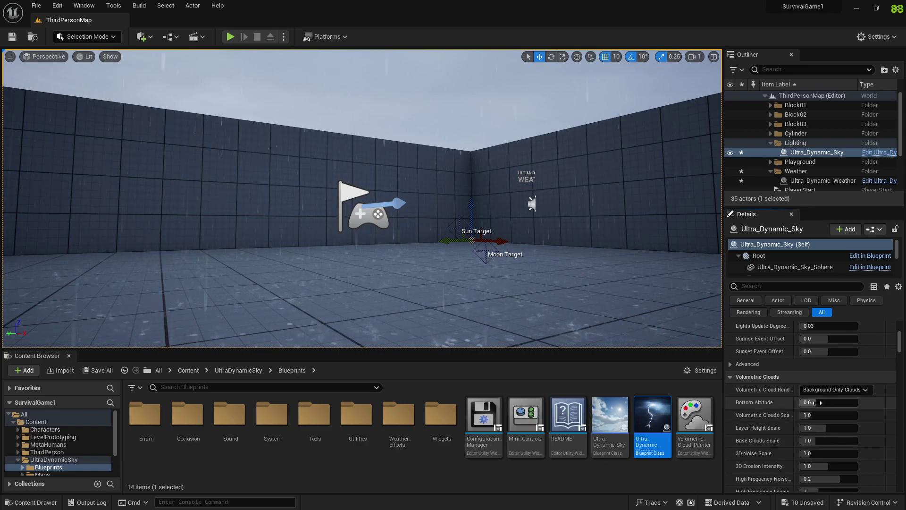
Review the Ultra_Dynamic_Sky actor's volumetric, 2D and static cloud settings, plus cloud movement, cloud shadows and cloud wisps.
scroll(828, 421, down, 6)
scroll(833, 406, down, 8)
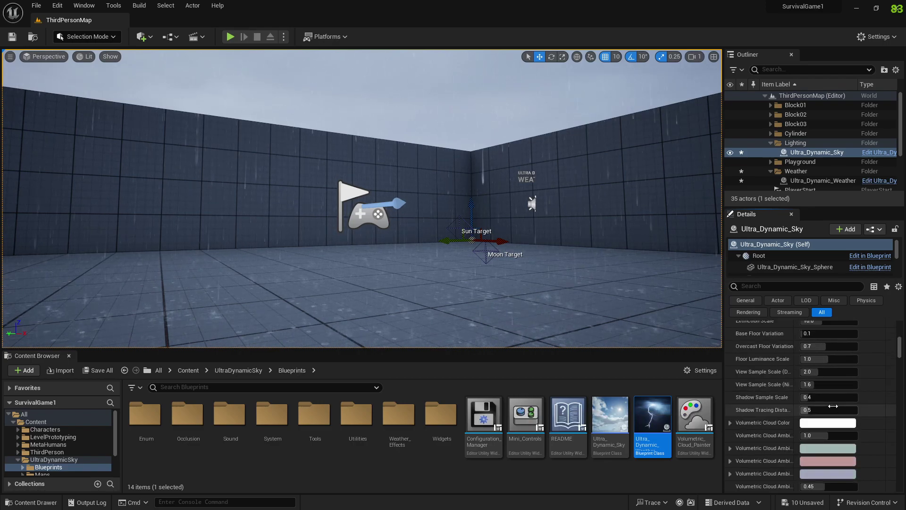
scroll(831, 427, down, 4)
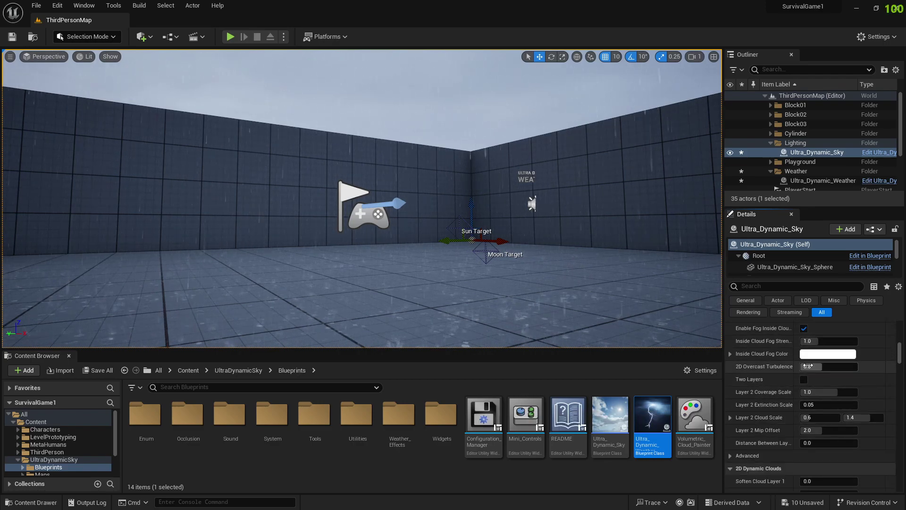
scroll(815, 402, down, 7)
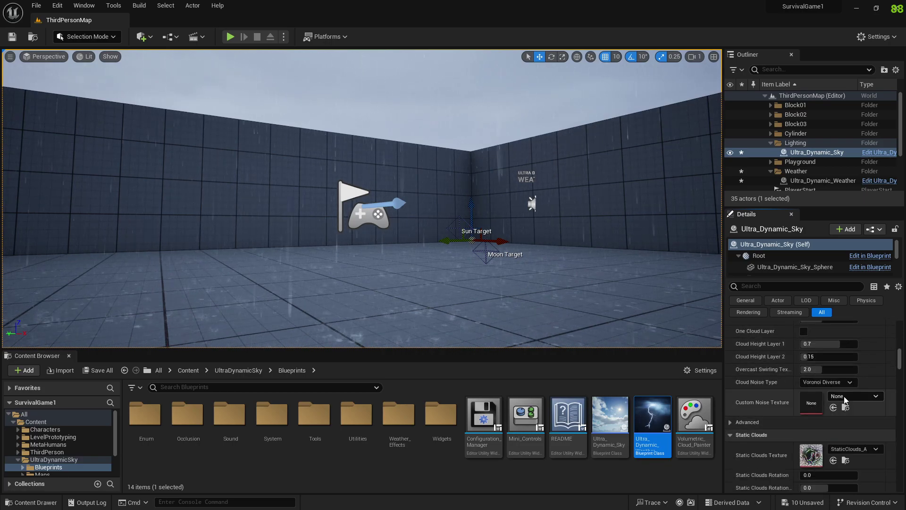
scroll(826, 415, down, 7)
scroll(831, 410, down, 4)
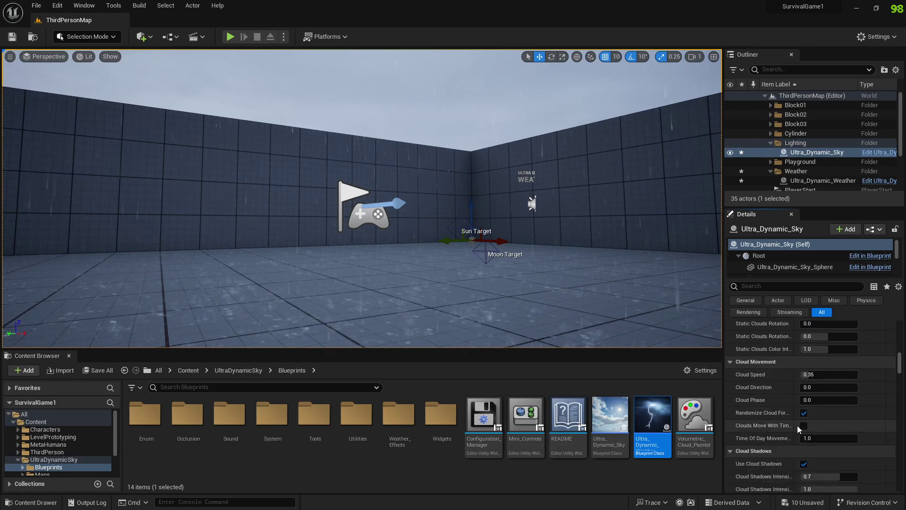
scroll(850, 350, down, 10)
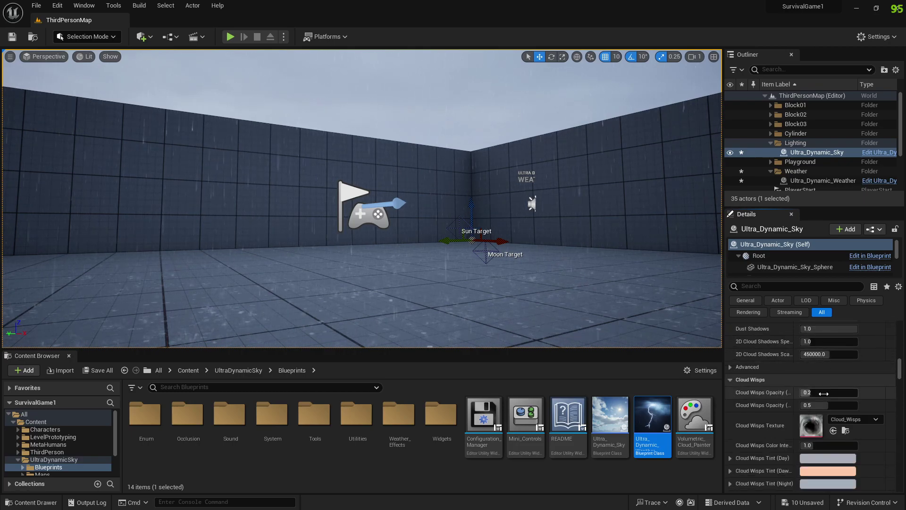
scroll(833, 387, down, 4)
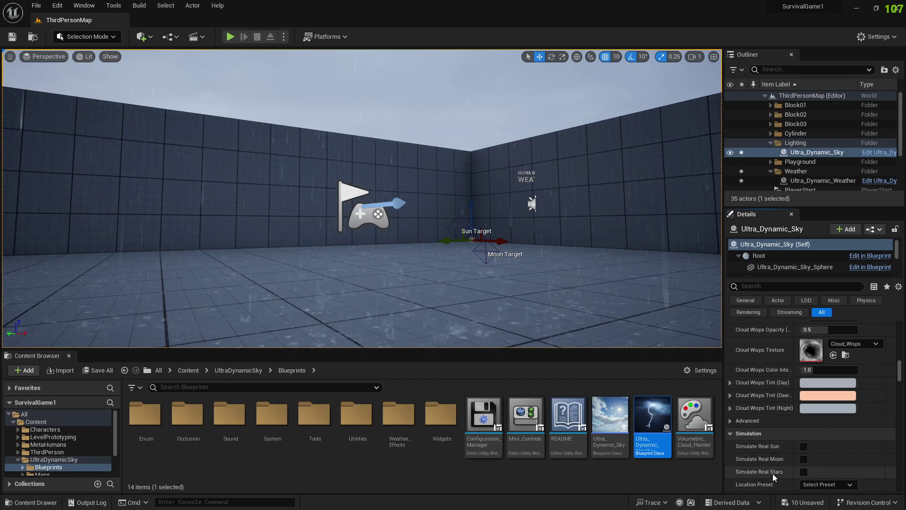
Review the sky actor's simulation, sun, moon and sky light settings.
scroll(826, 446, down, 2)
scroll(826, 445, down, 12)
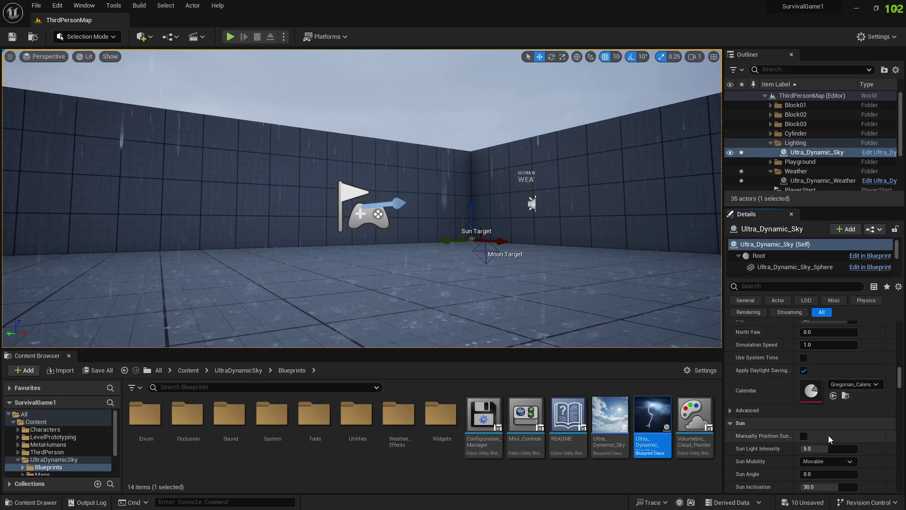
scroll(778, 435, down, 10)
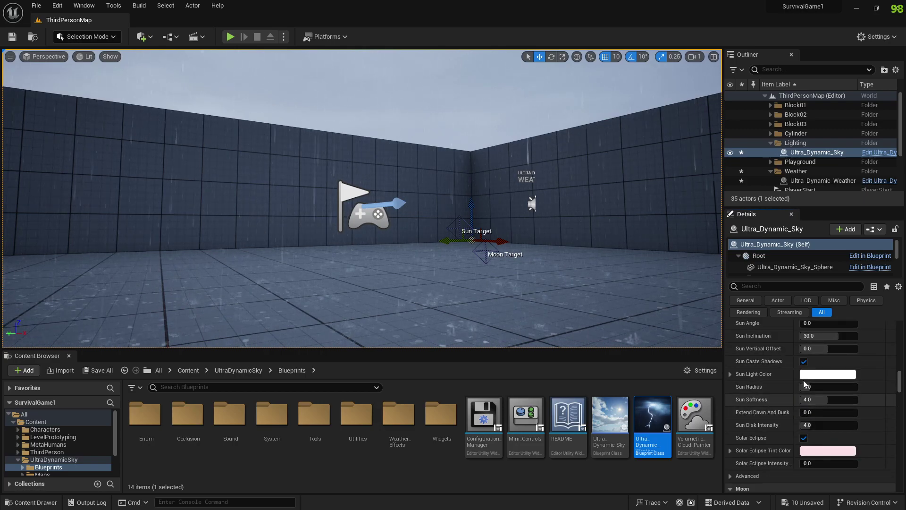
scroll(821, 439, down, 3)
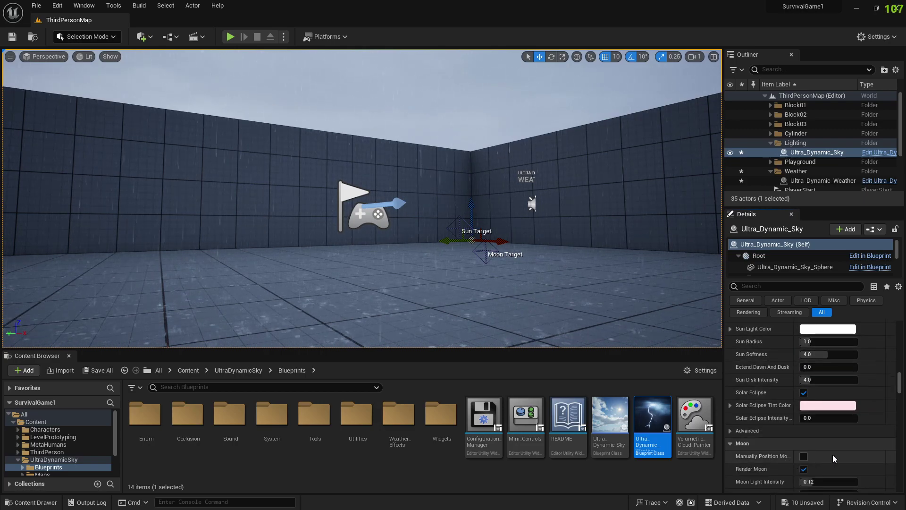
scroll(835, 443, down, 10)
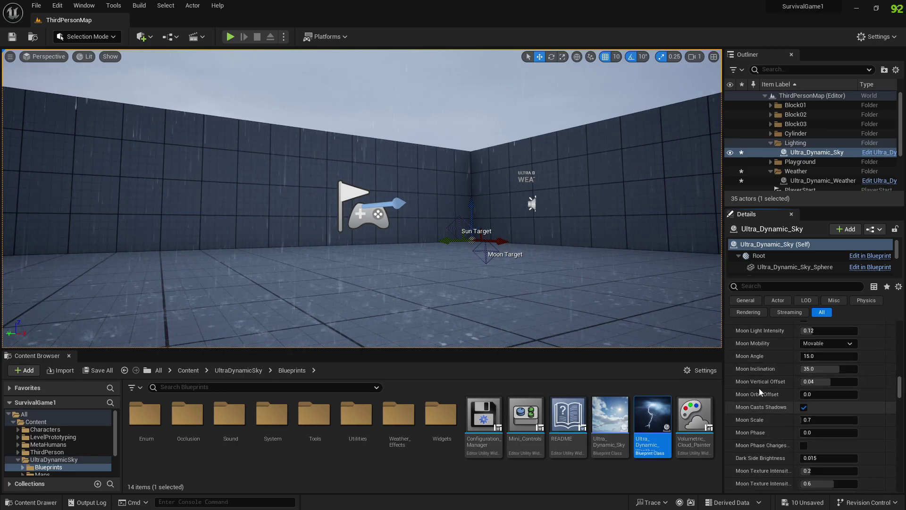
scroll(762, 394, down, 4)
scroll(783, 341, down, 4)
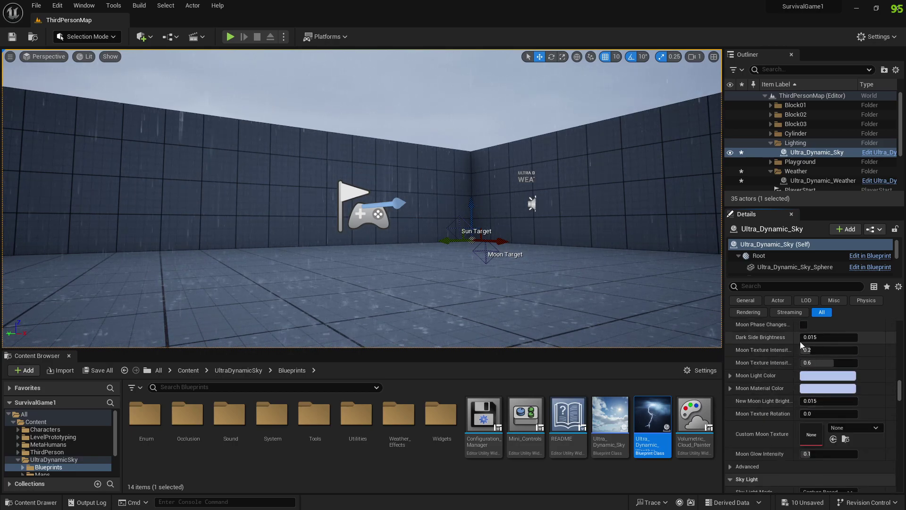
scroll(804, 408, down, 3)
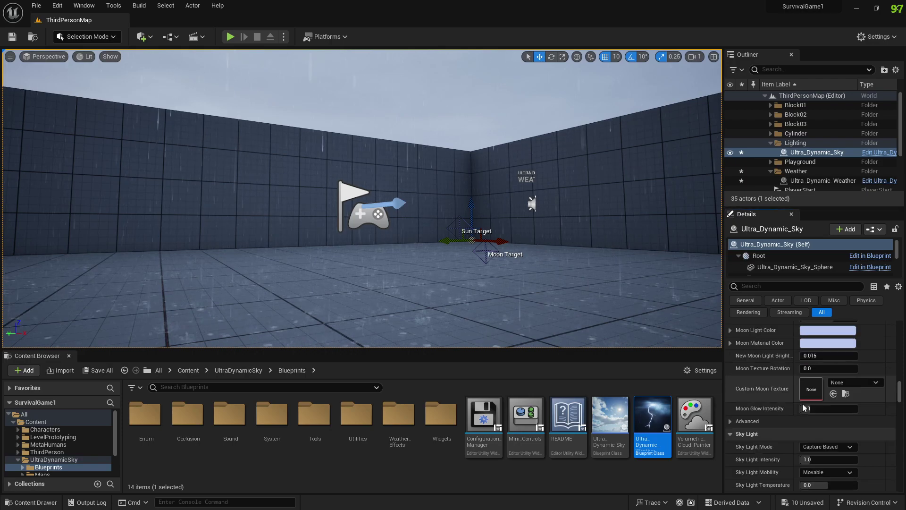
scroll(847, 423, down, 10)
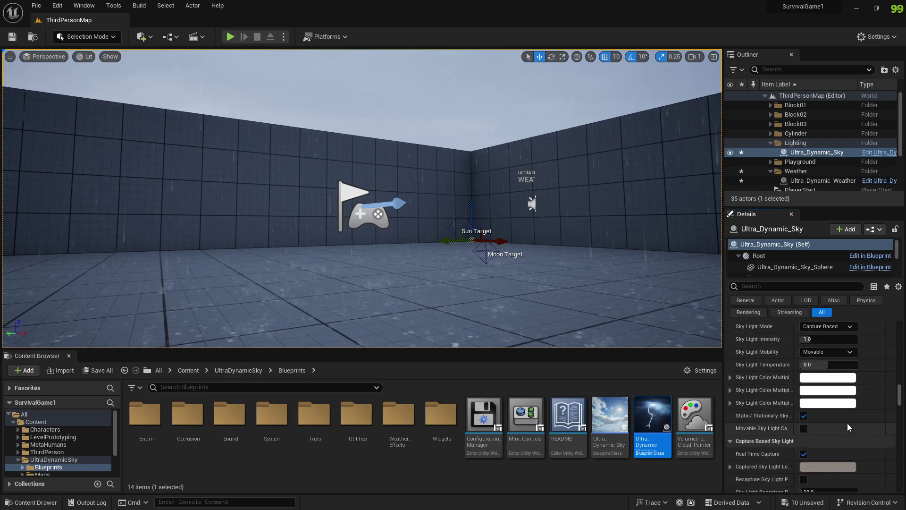
scroll(843, 408, down, 5)
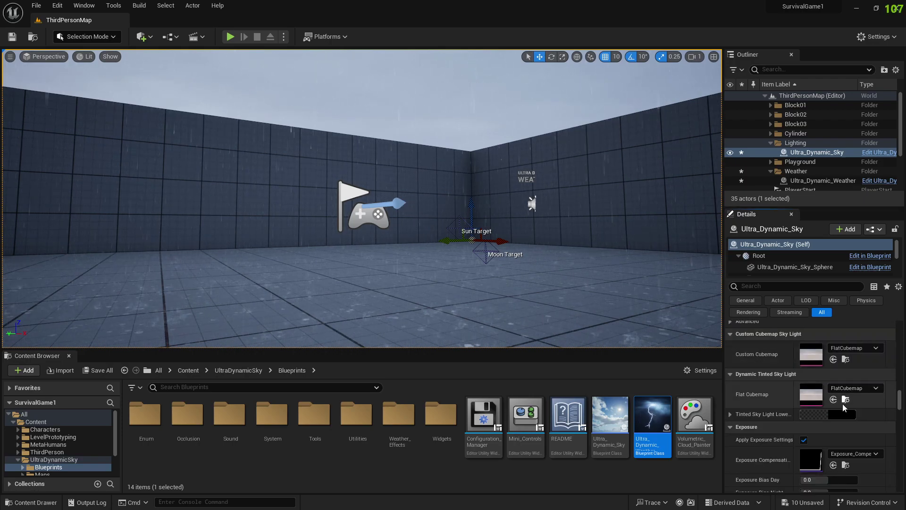
Enable Render Ground Fog in the sky actor's Volumetric Fog settings.
scroll(867, 446, down, 10)
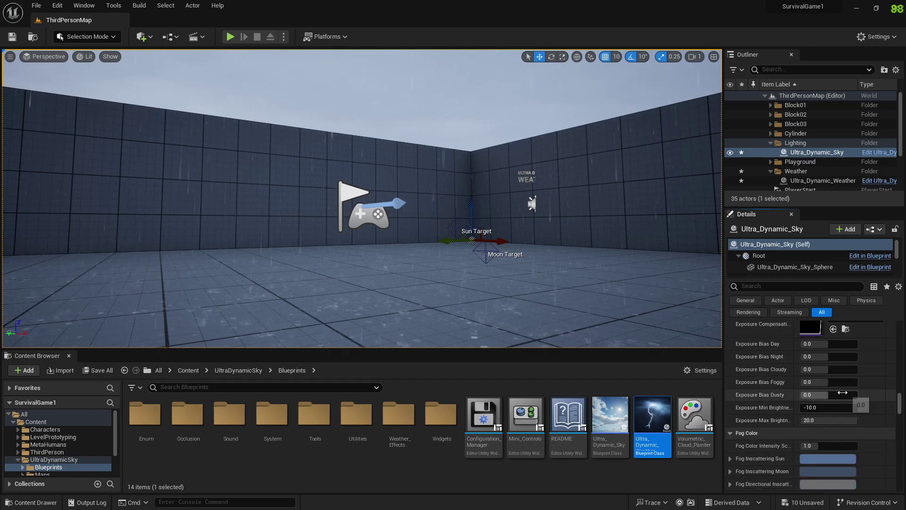
scroll(862, 424, down, 10)
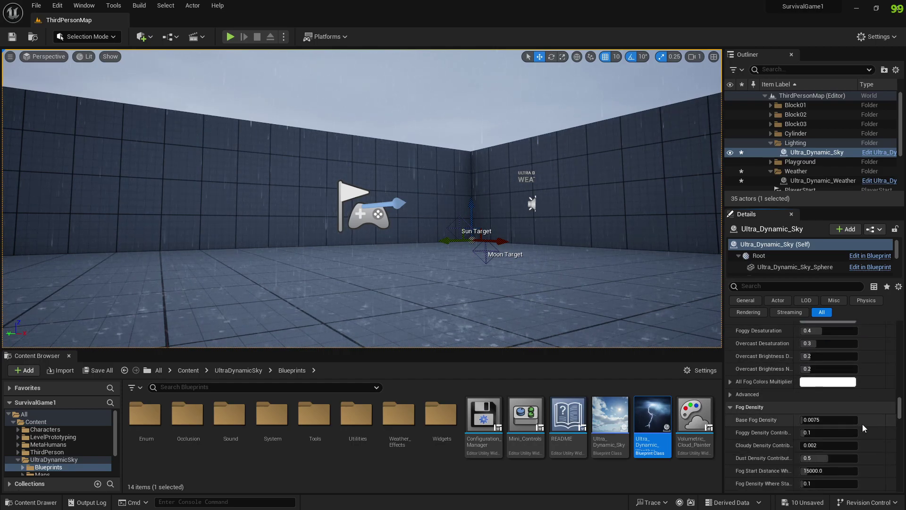
scroll(865, 420, down, 3)
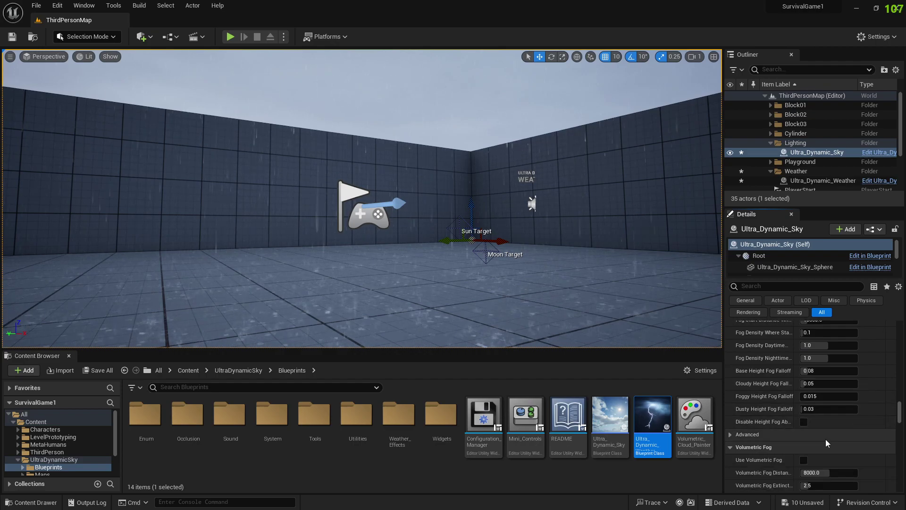
scroll(836, 437, down, 3)
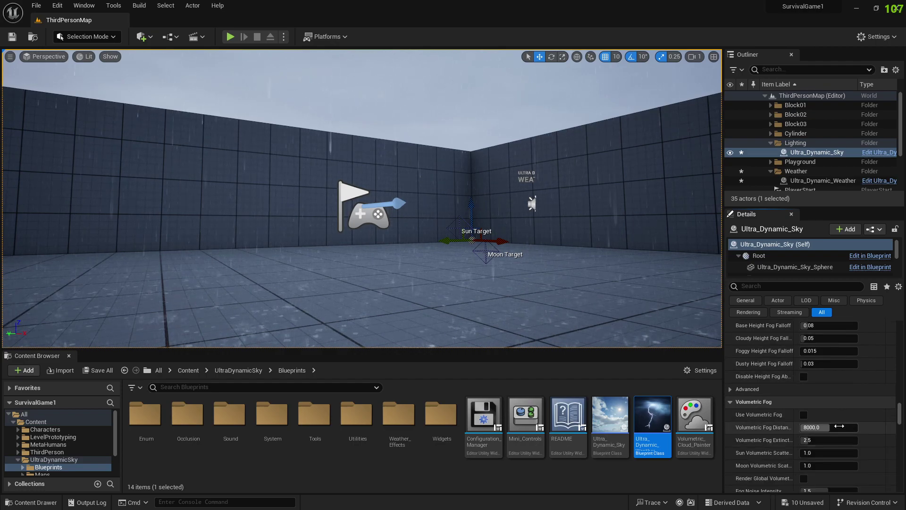
scroll(833, 427, down, 3)
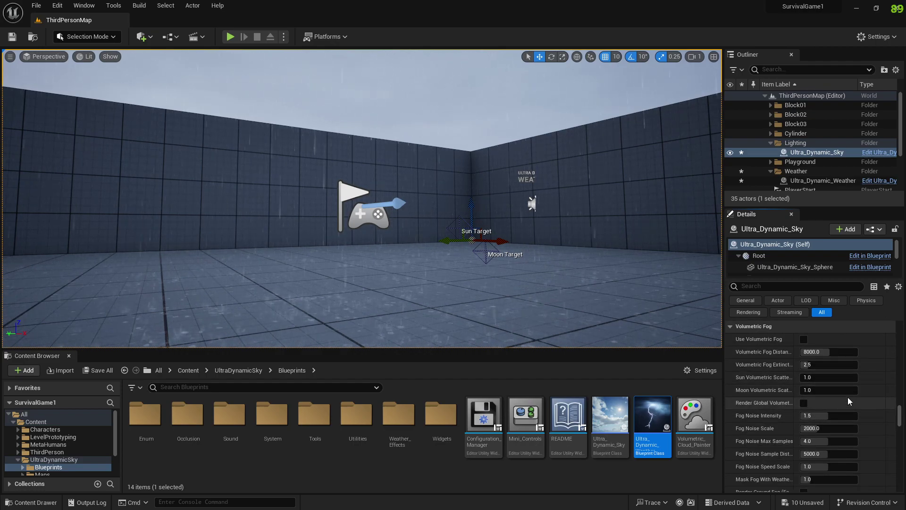
scroll(845, 406, down, 6)
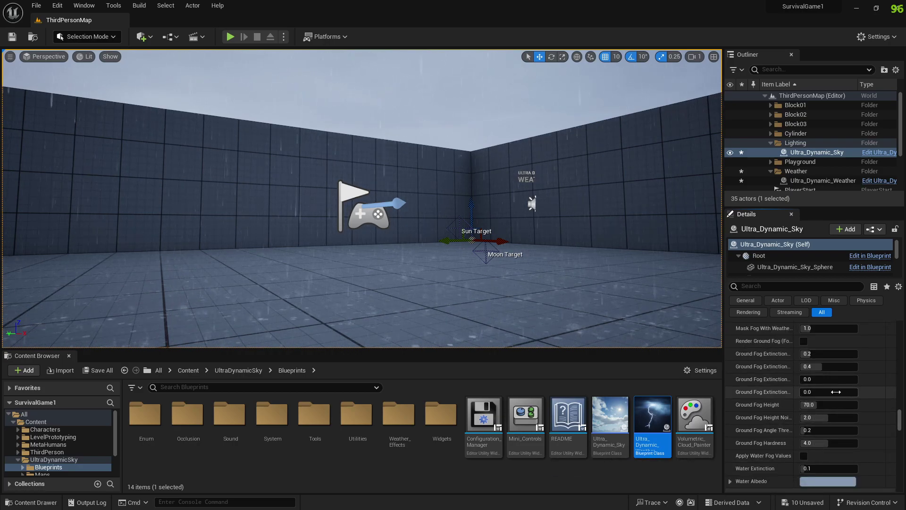
click(803, 342)
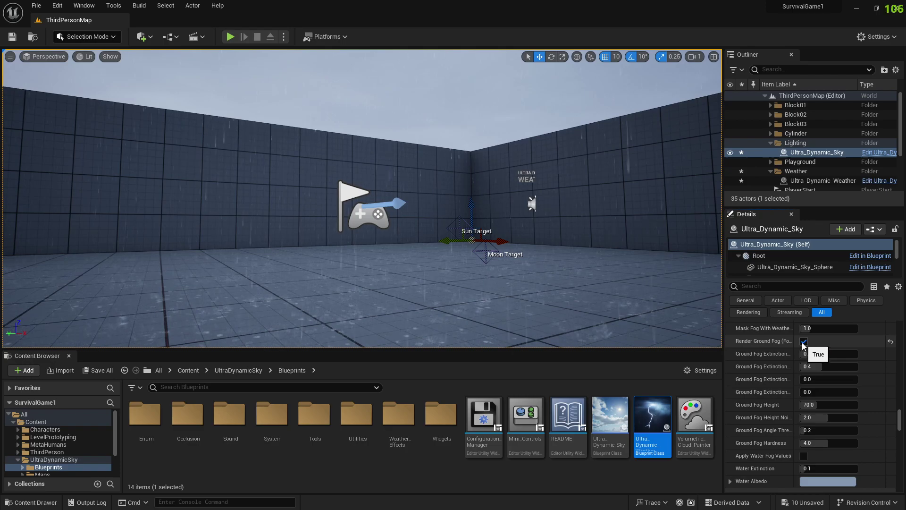
Enable Sun Lens Flare in the sky actor's Lens Flare settings.
scroll(835, 404, down, 4)
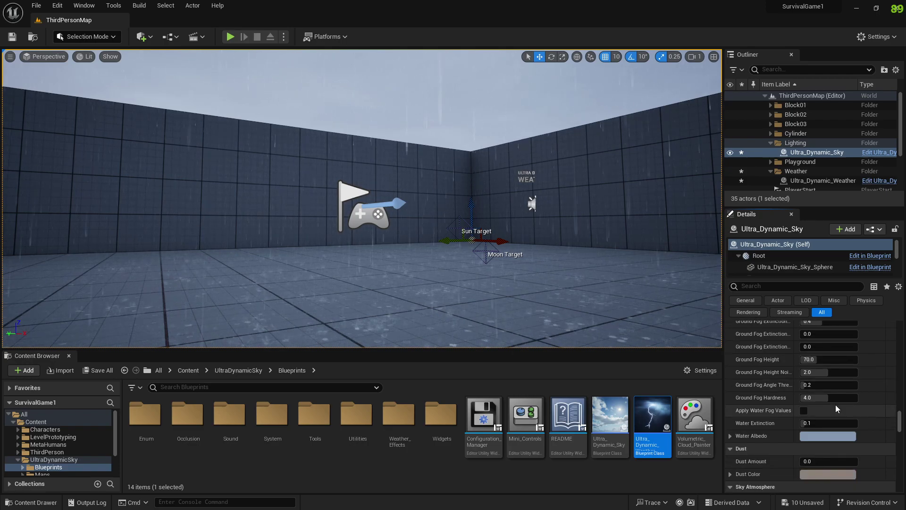
scroll(840, 424, down, 3)
scroll(828, 408, down, 8)
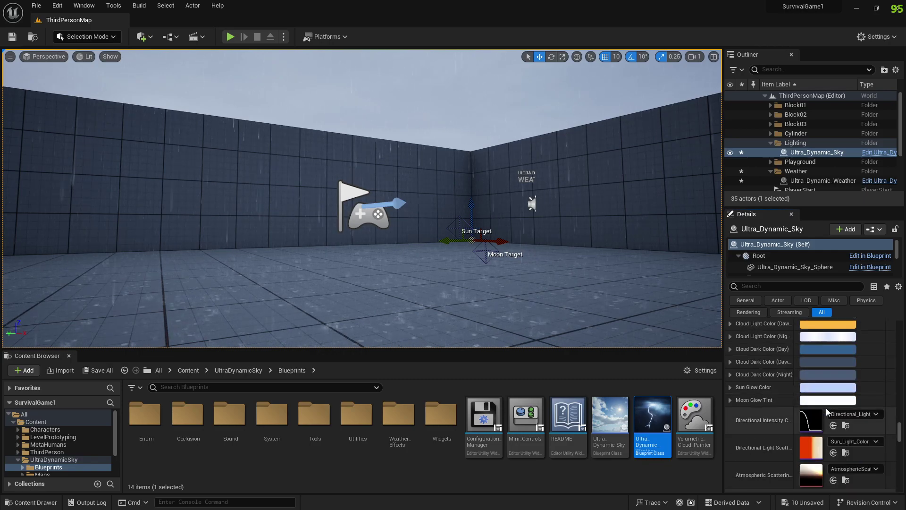
scroll(820, 370, down, 6)
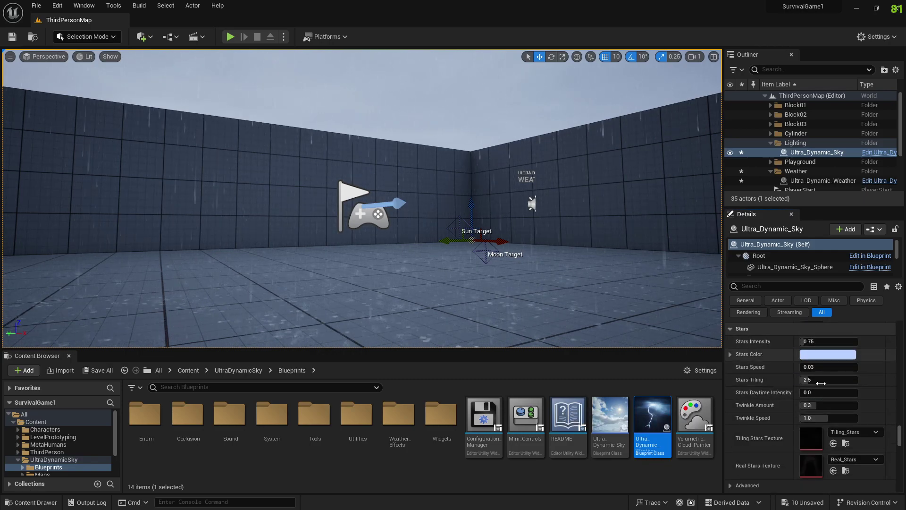
scroll(822, 423, down, 3)
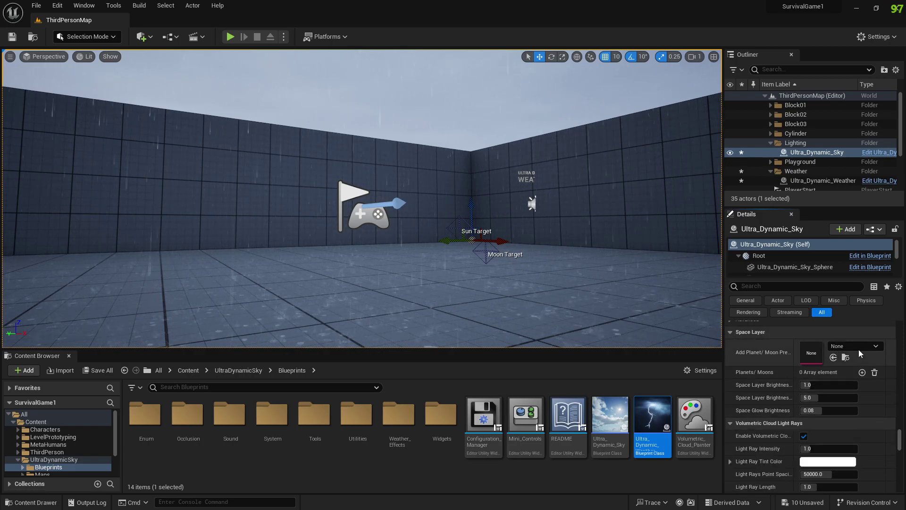
scroll(836, 436, down, 3)
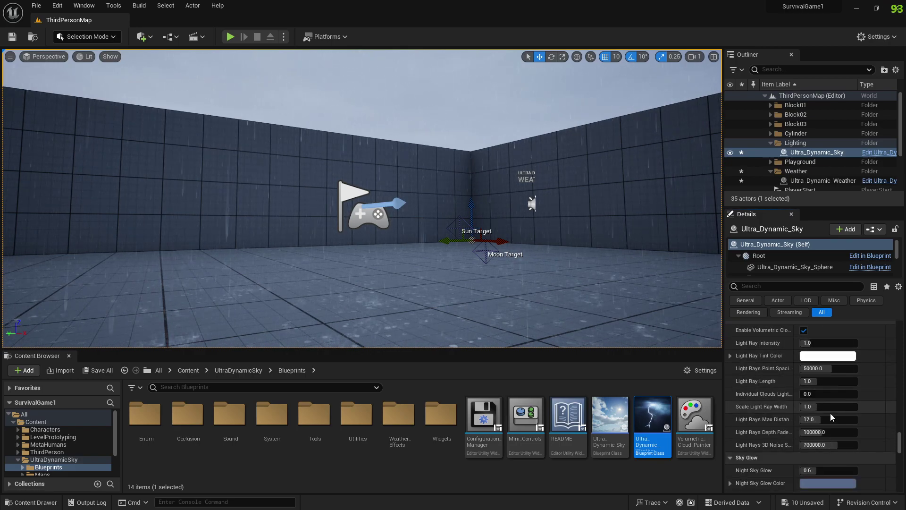
scroll(835, 442, down, 4)
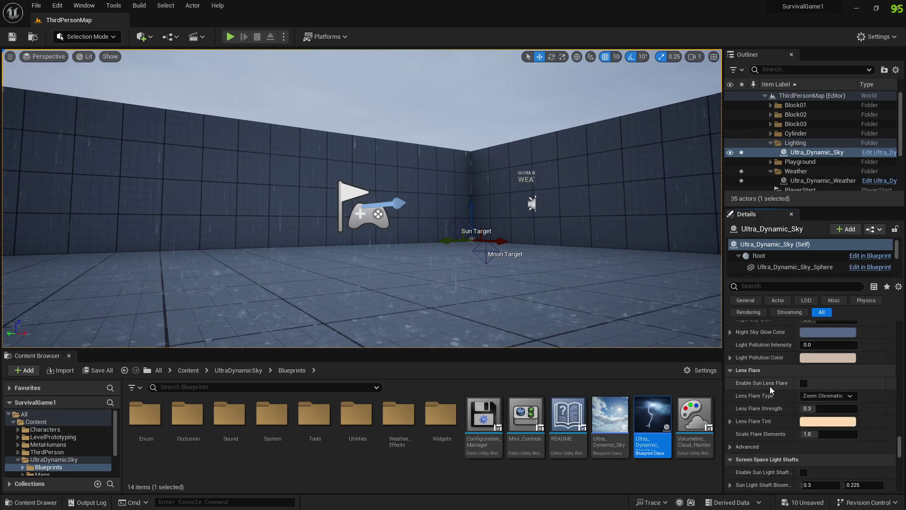
click(804, 383)
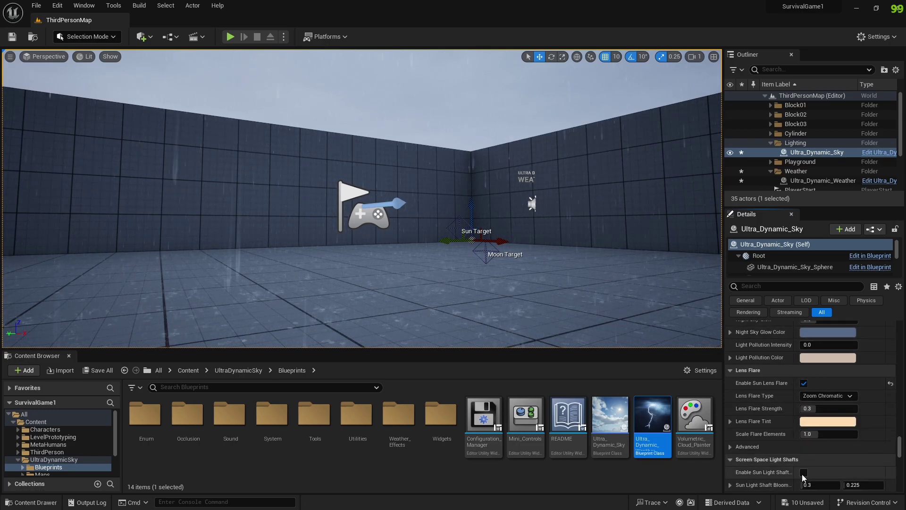
Enable both the sun and moon light shafts in the sky's Screen Space Light Shafts settings.
scroll(797, 368, down, 2)
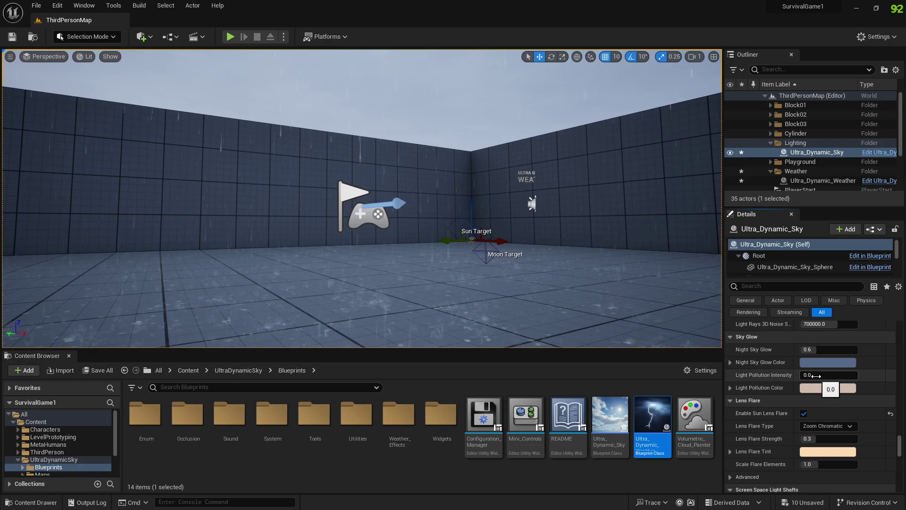
scroll(812, 415, down, 2)
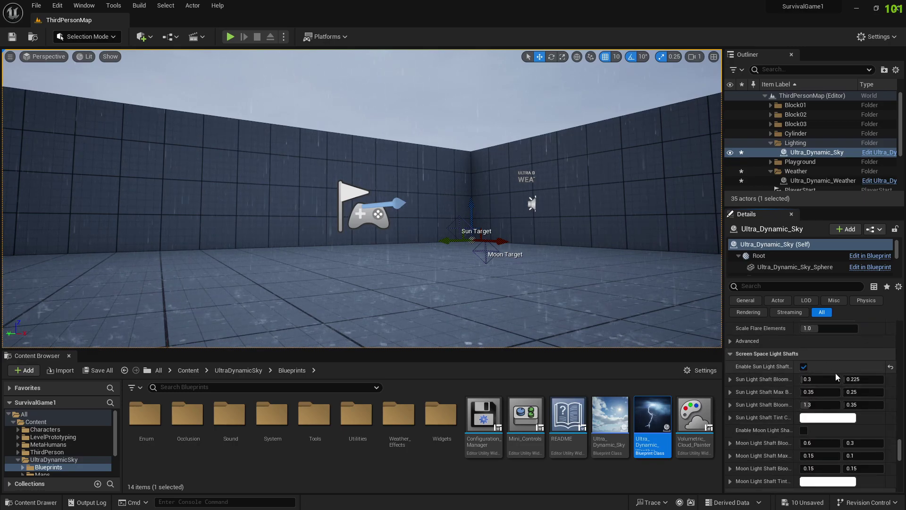
click(804, 430)
scroll(807, 429, down, 3)
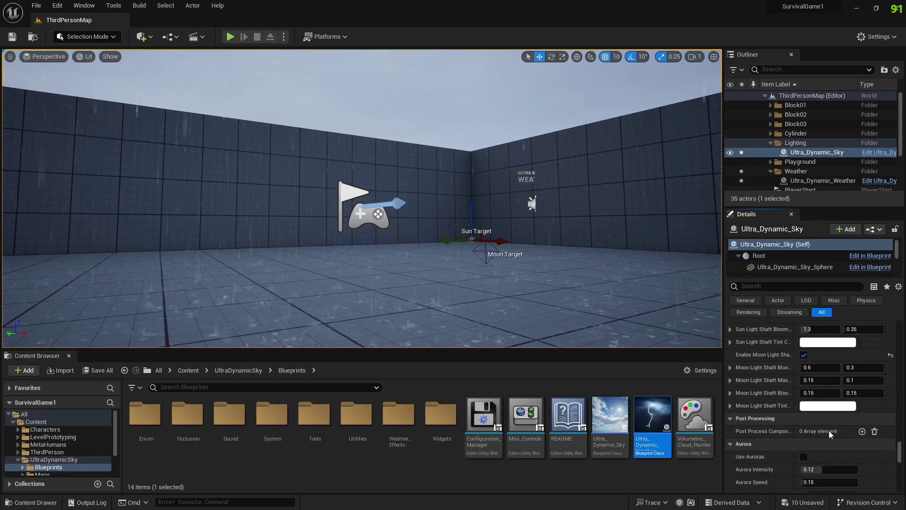
Try enabling Use Auroras in the sky actor's Aurora settings.
scroll(826, 426, down, 1)
click(805, 441)
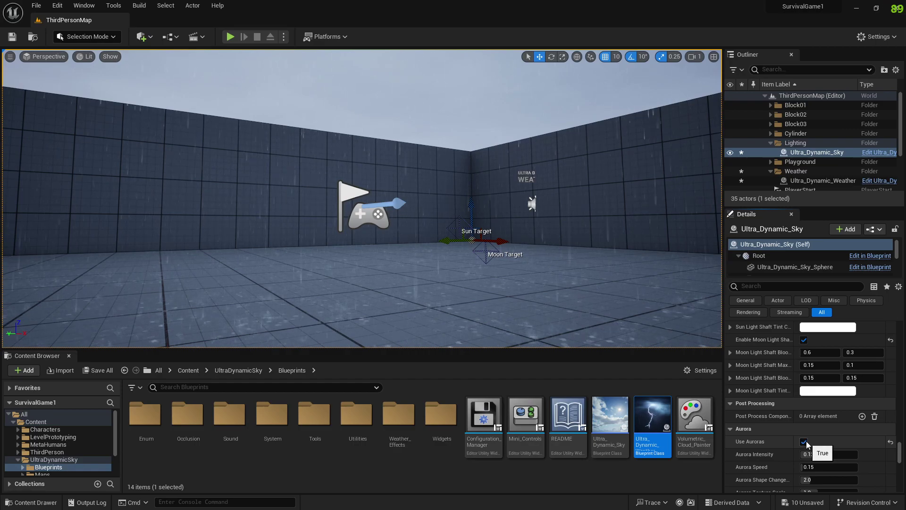
scroll(805, 441, down, 7)
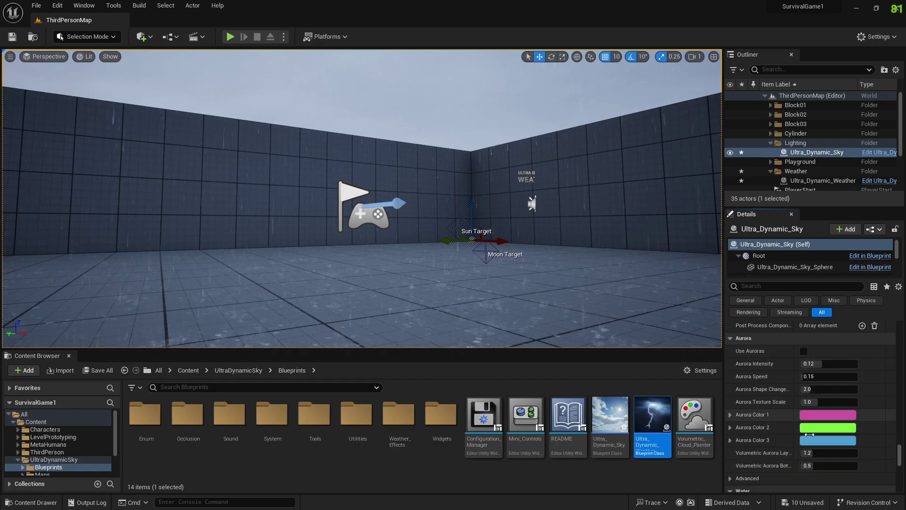
Enable Render Water Caustics in the sky actor's Water settings.
scroll(807, 435, down, 1)
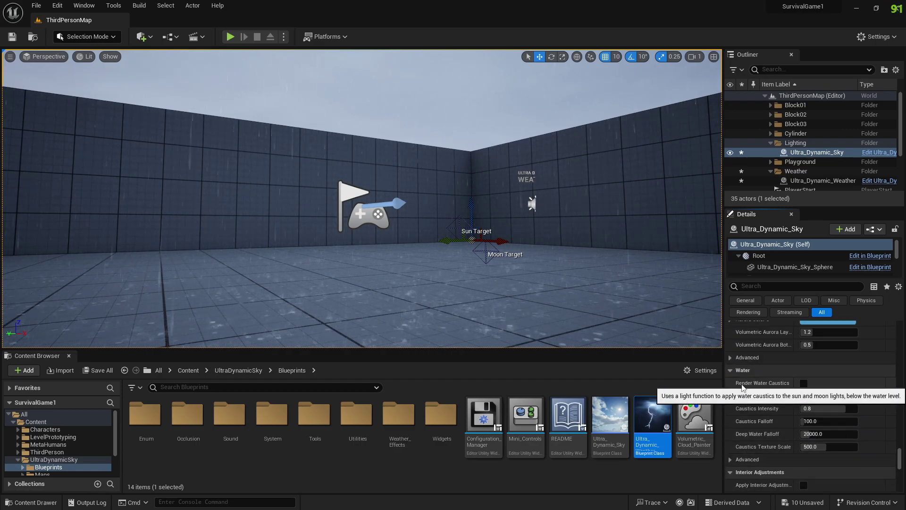
mouse_move(782, 387)
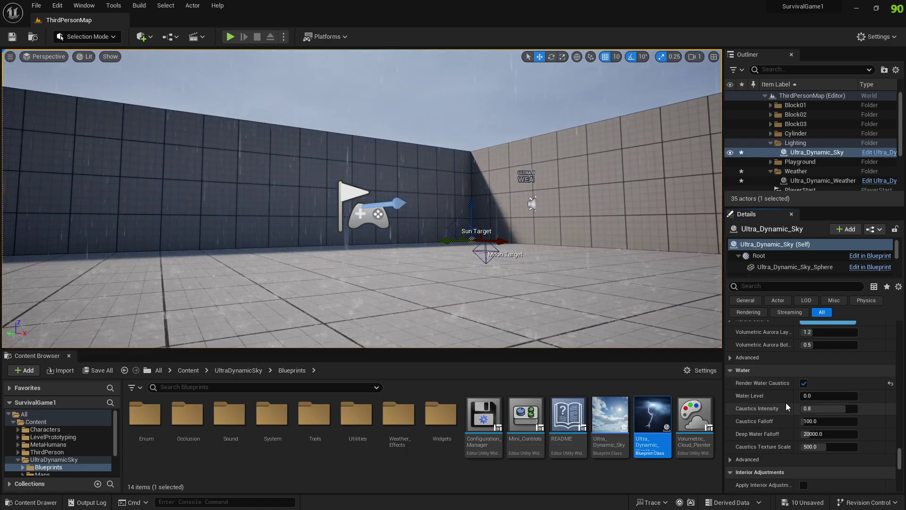
Review the sky actor's remaining settings from Water through Interior Adjustments, Volumetric Cloud Painting and Replication to Data Layers.
scroll(786, 403, down, 4)
scroll(776, 401, down, 8)
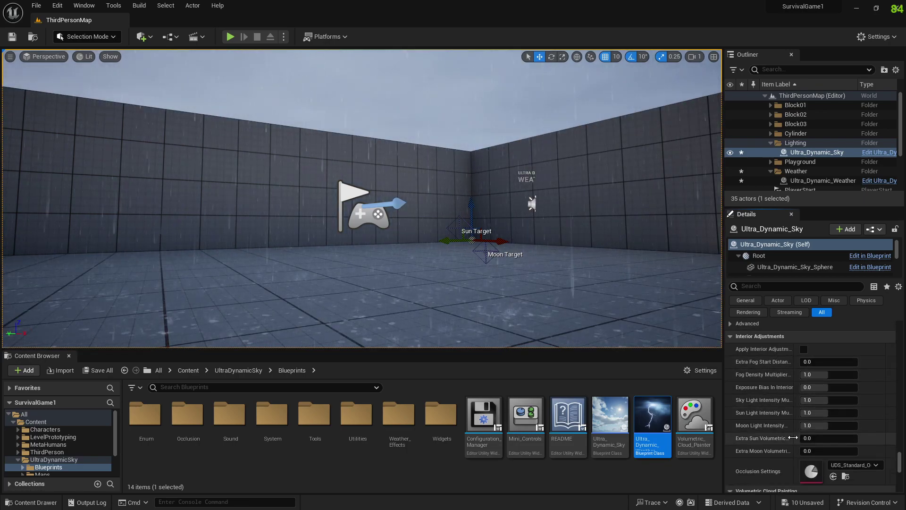
scroll(774, 430, down, 7)
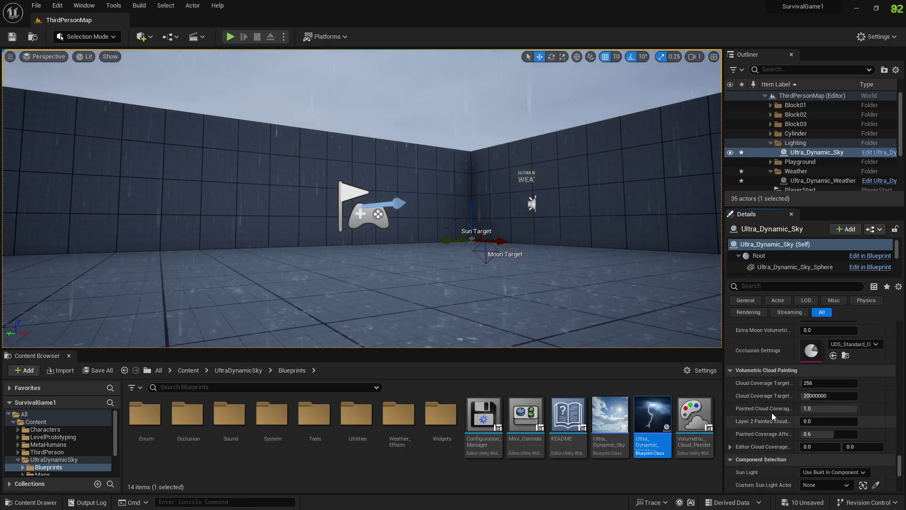
scroll(776, 418, down, 6)
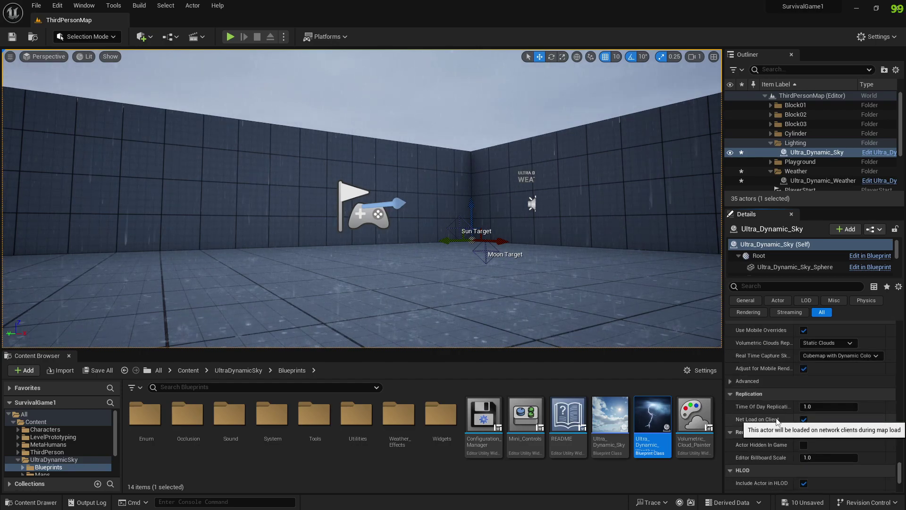
scroll(775, 399, down, 5)
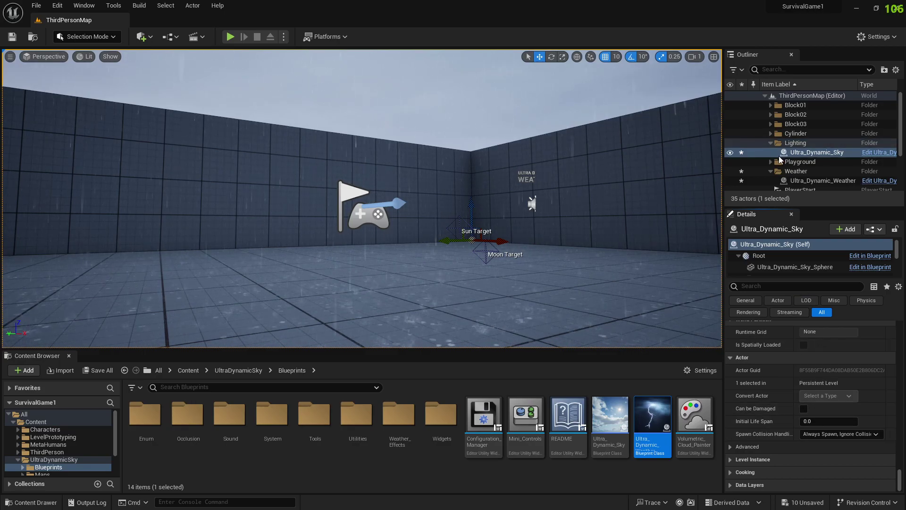
Delete the Ultra_Dynamic_Weather actor from the level, accepting the removal despite its reference from the sky actor.
click(803, 181)
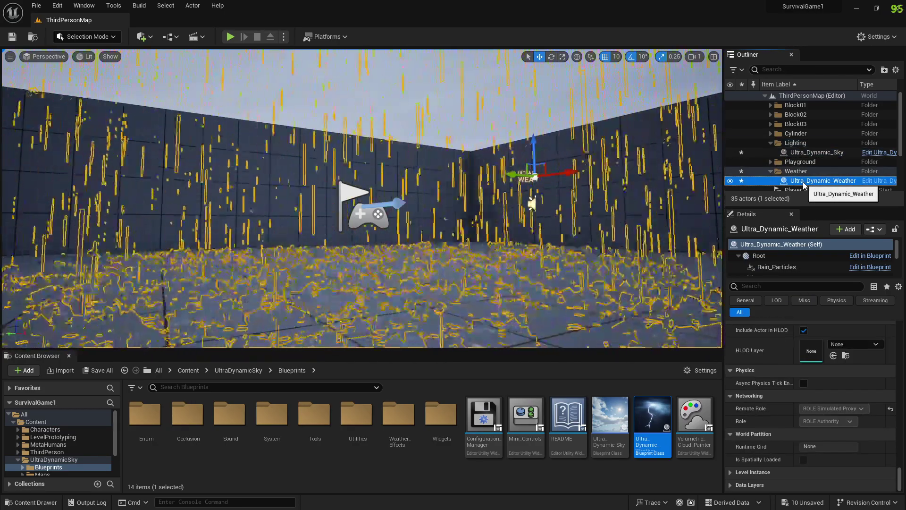
key(Delete)
click(502, 284)
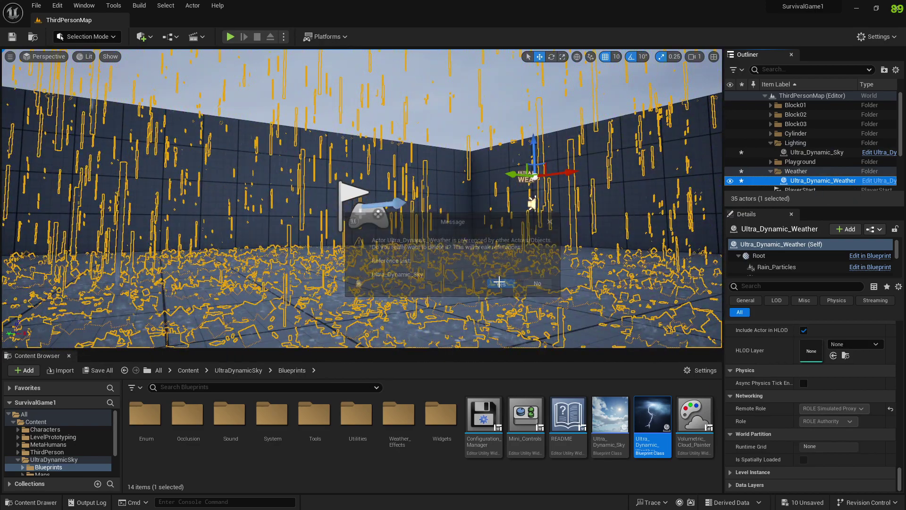
Play-test the level fullscreen without the weather actor, moving the character around to examine the sky, and return to the editor layout.
click(231, 37)
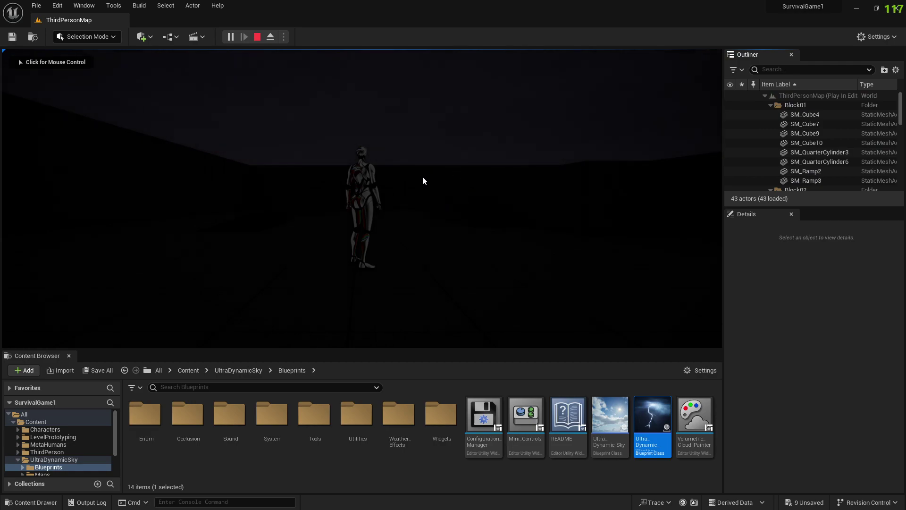
key(F11)
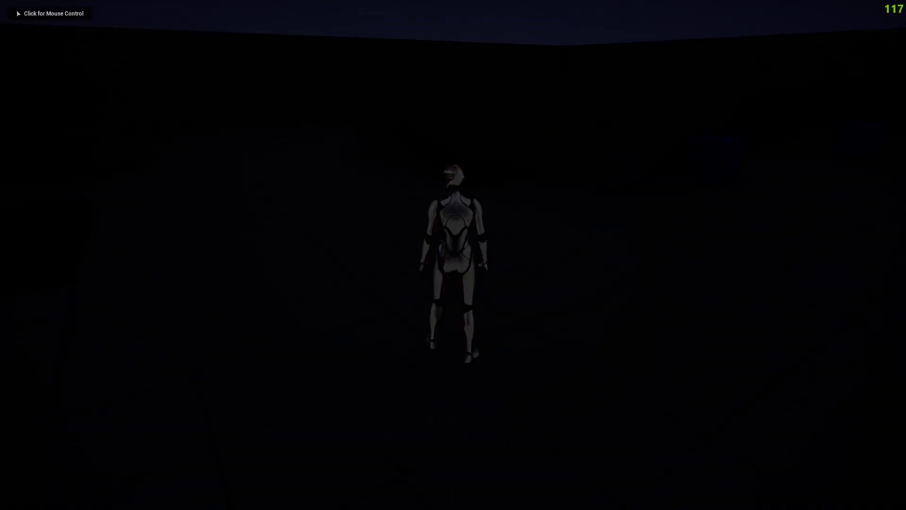
click(453, 255)
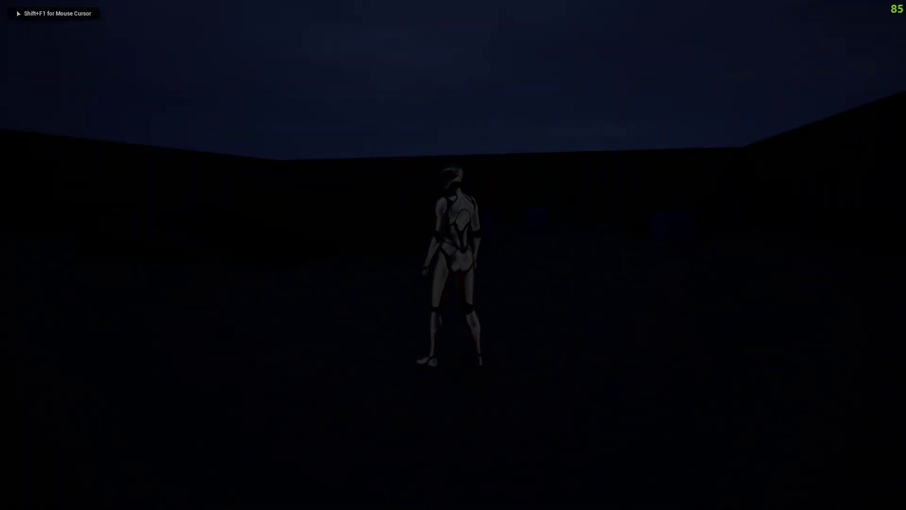
key(w)
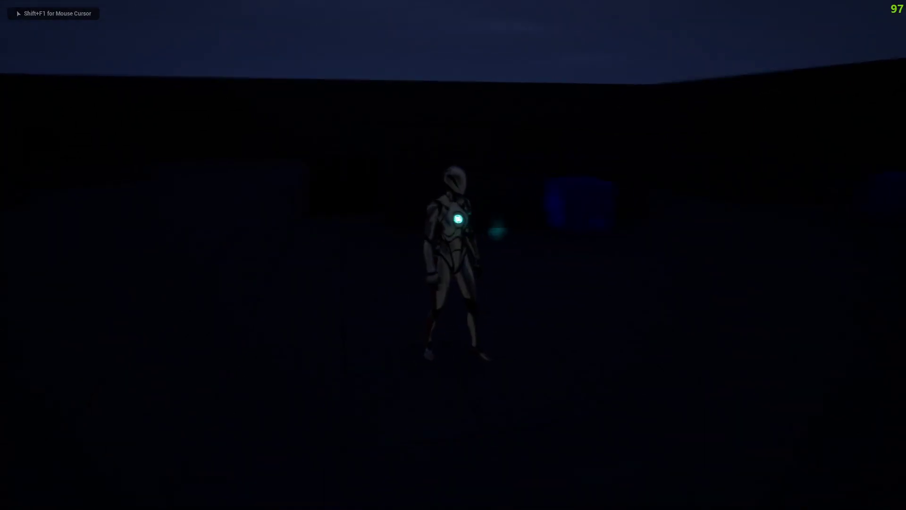
key(w)
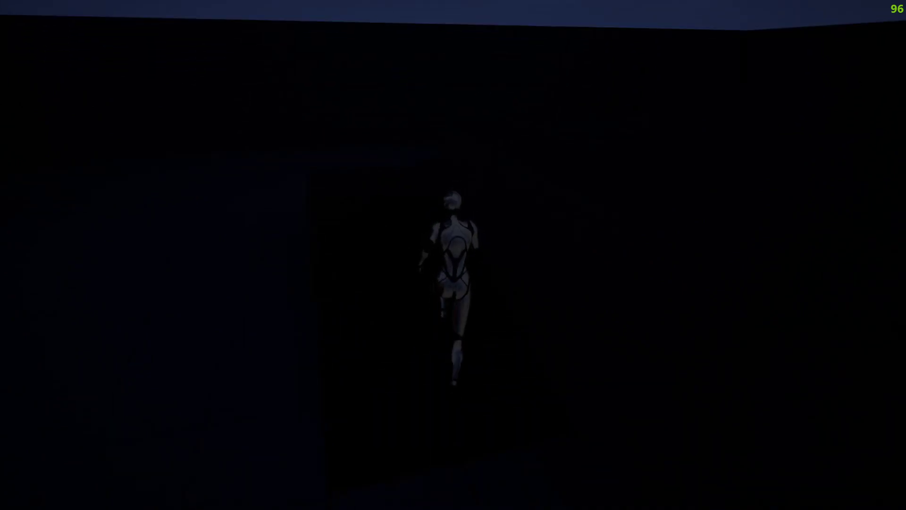
key(space)
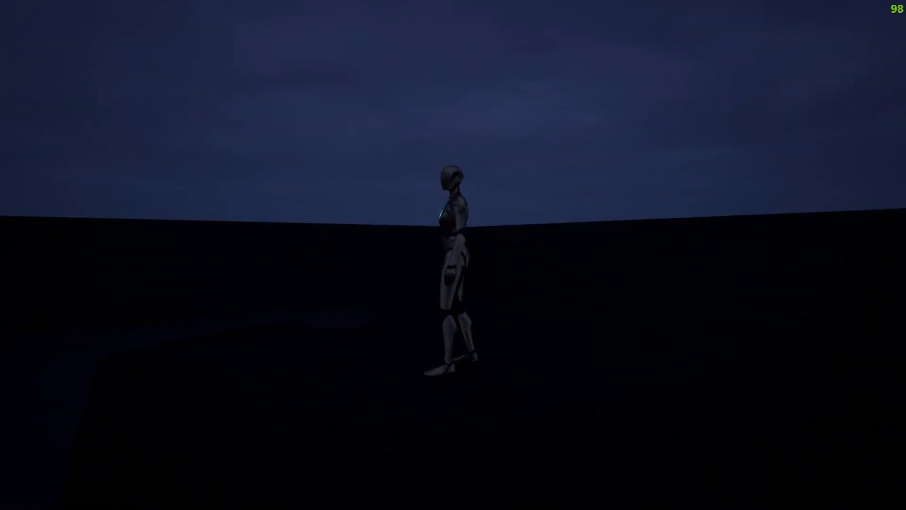
key(Escape)
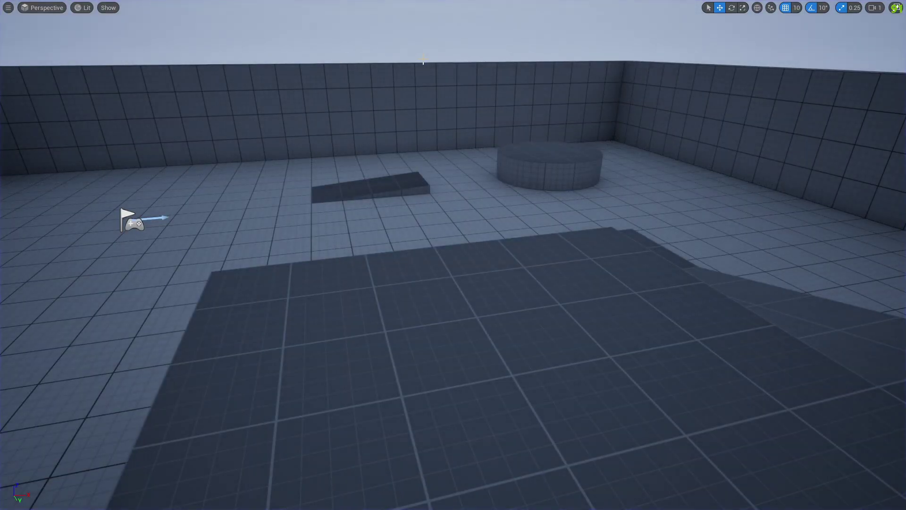
key(F11)
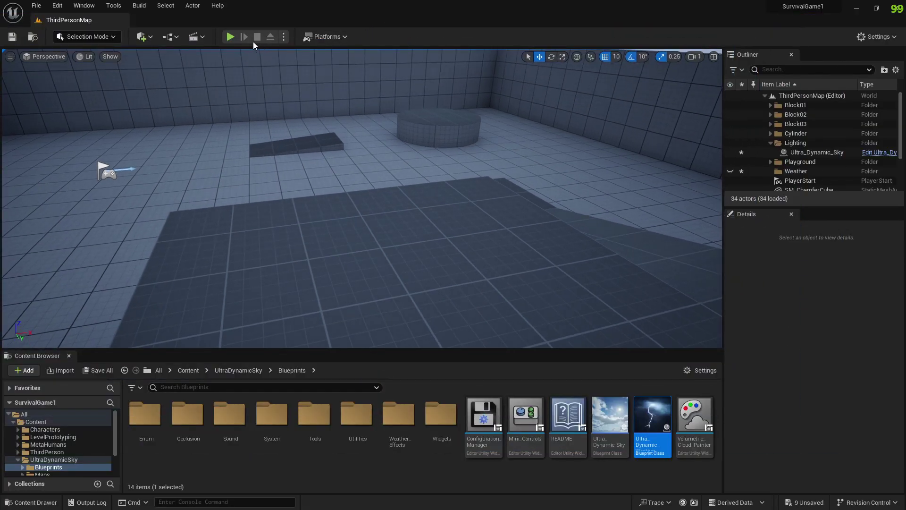
Run a second fullscreen play test, running and jumping over the blocks to check the animated time of day, and end it.
click(230, 36)
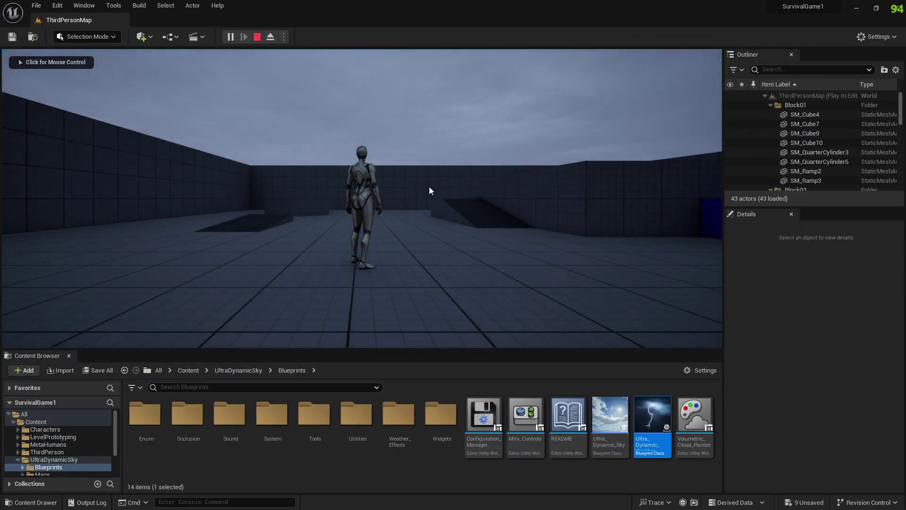
click(424, 198)
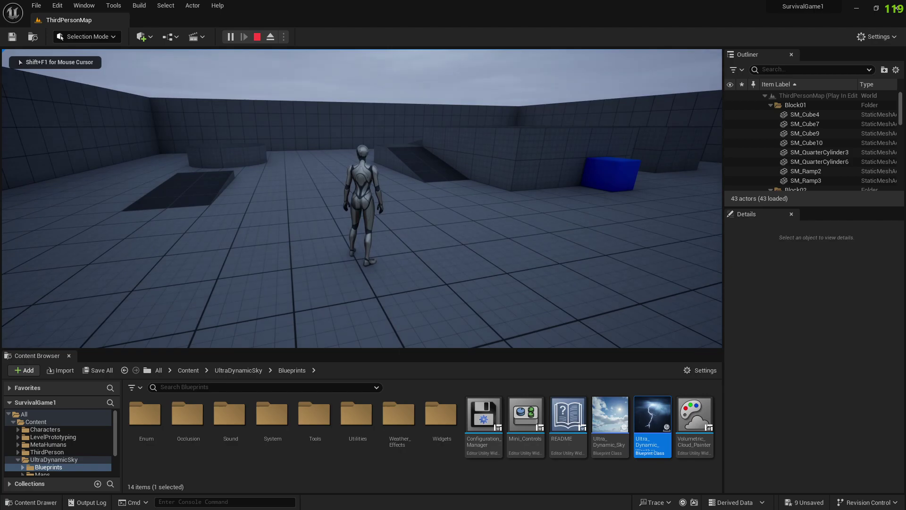
key(F11)
click(453, 254)
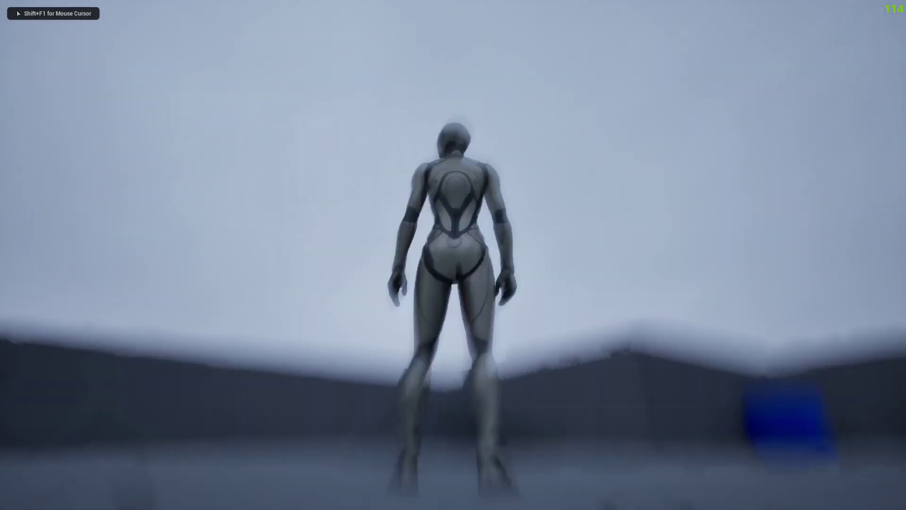
key(w)
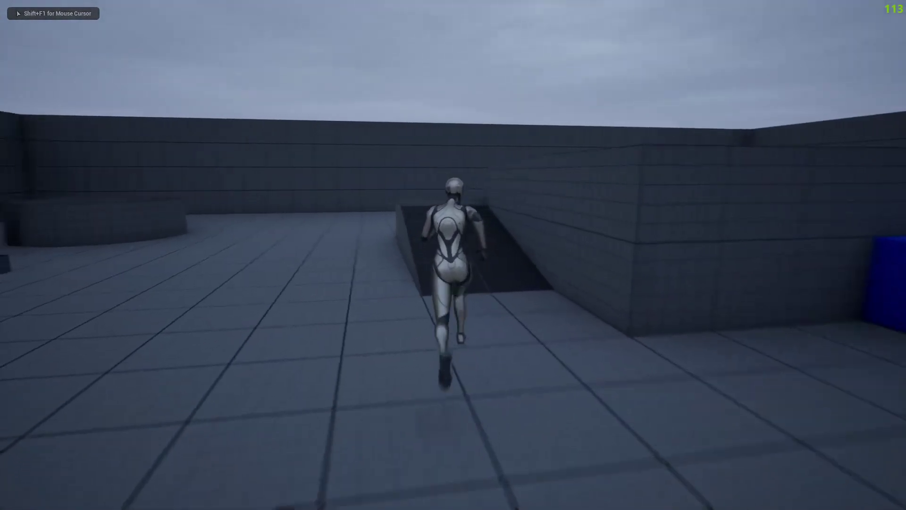
key(space)
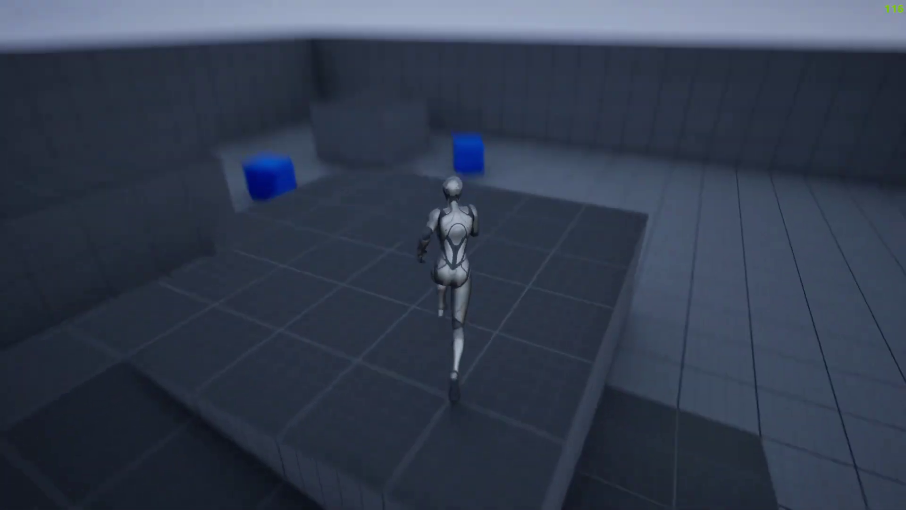
key(w)
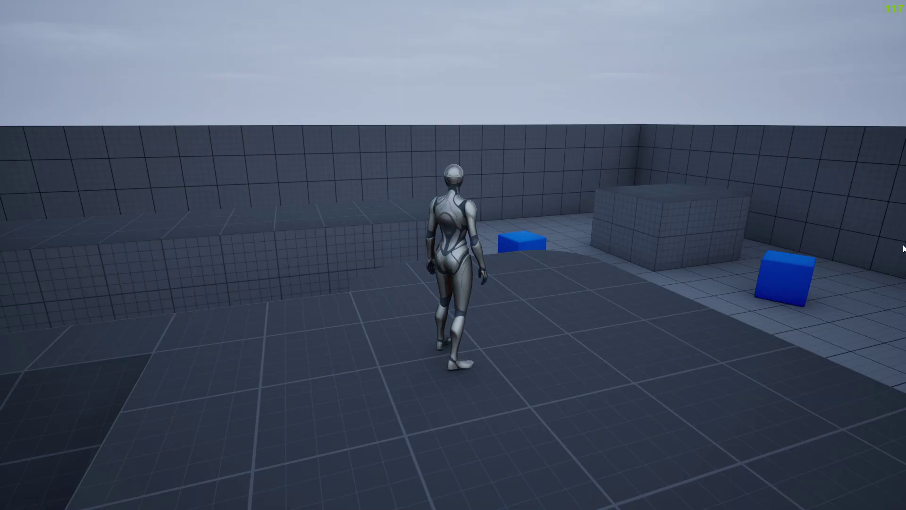
key(Escape)
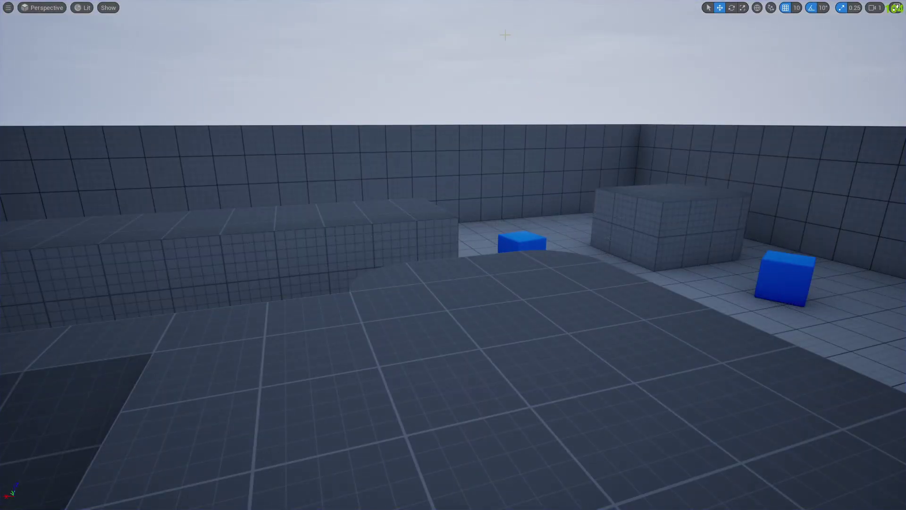
key(F11)
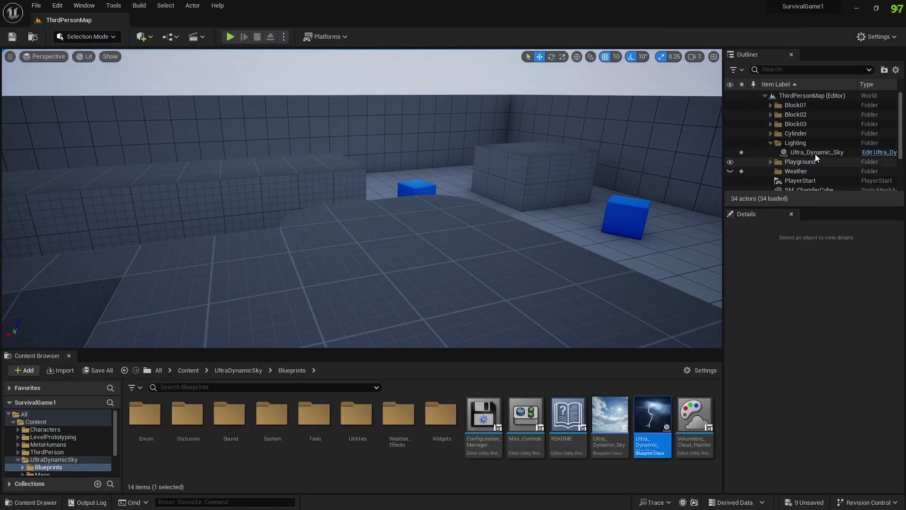
Lower the Ultra_Dynamic_Sky actor's Cloud Coverage to about 0.882 in its Basic Controls.
scroll(813, 151, down, 2)
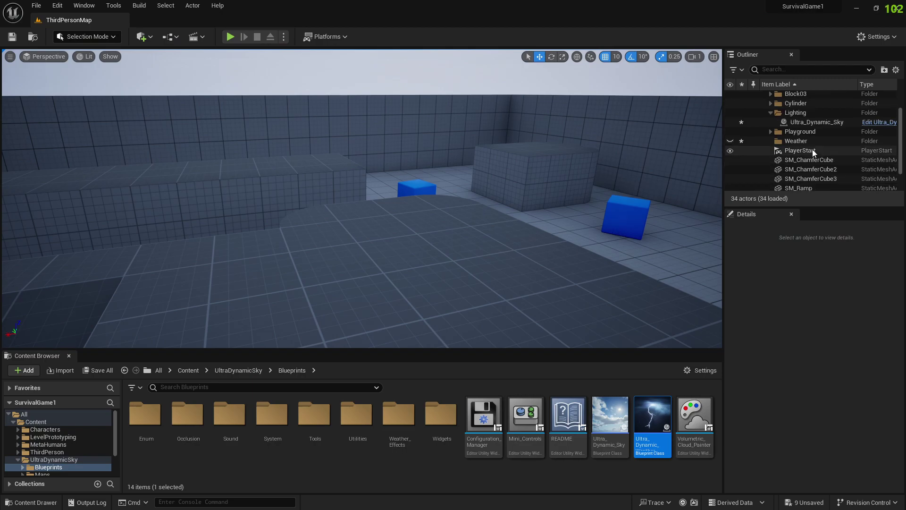
click(804, 121)
scroll(815, 373, up, 4)
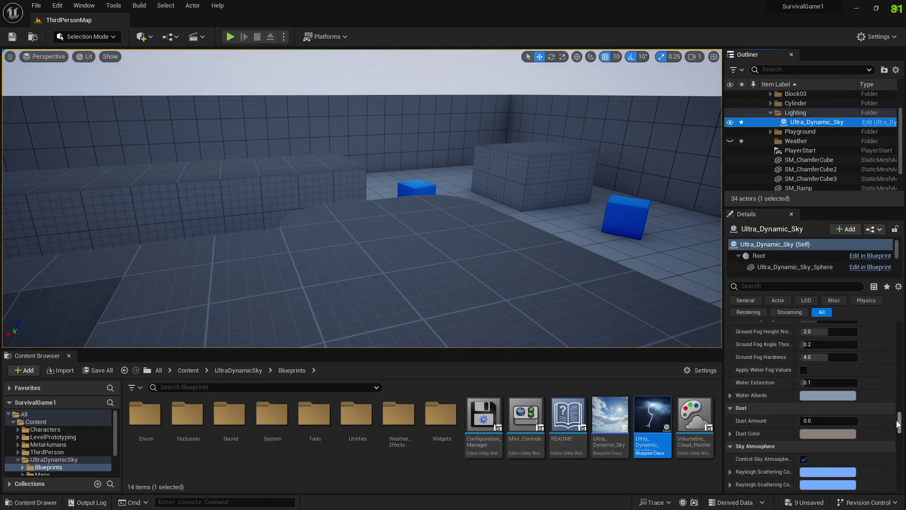
drag(900, 423, 905, 326)
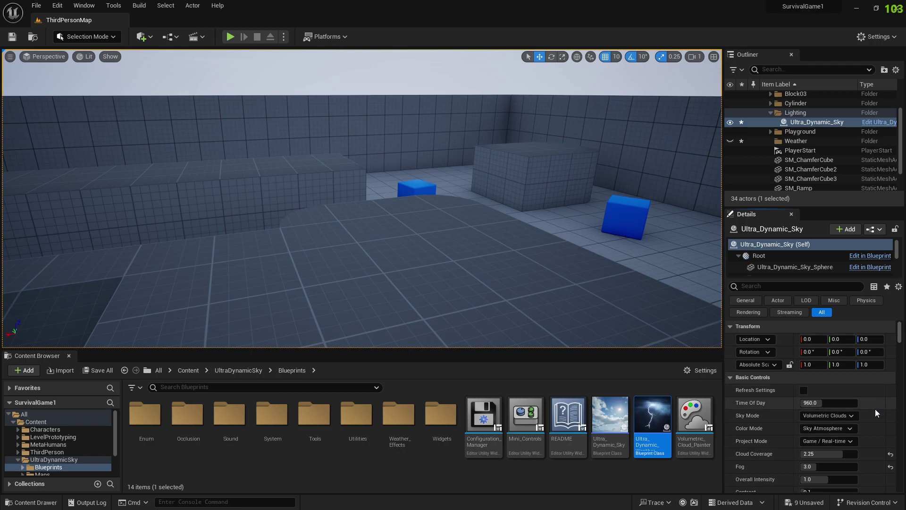
scroll(876, 409, down, 1)
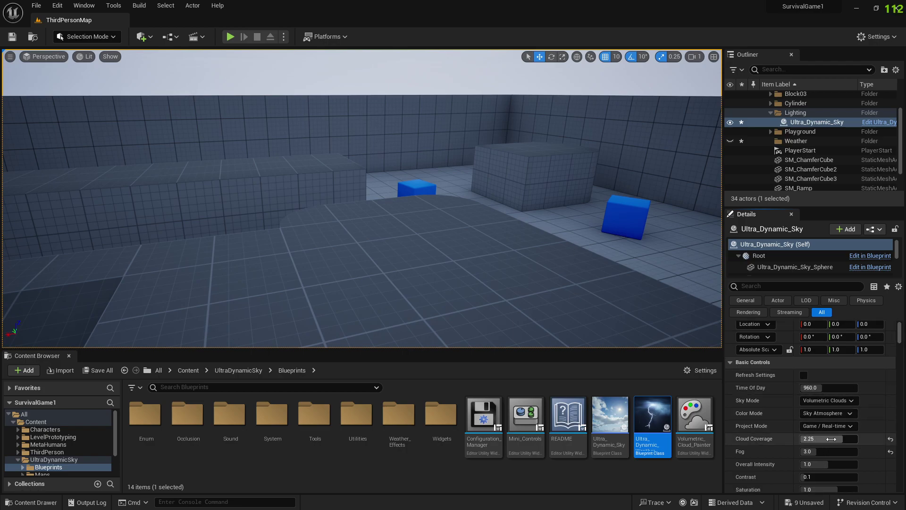
drag(843, 439, 806, 440)
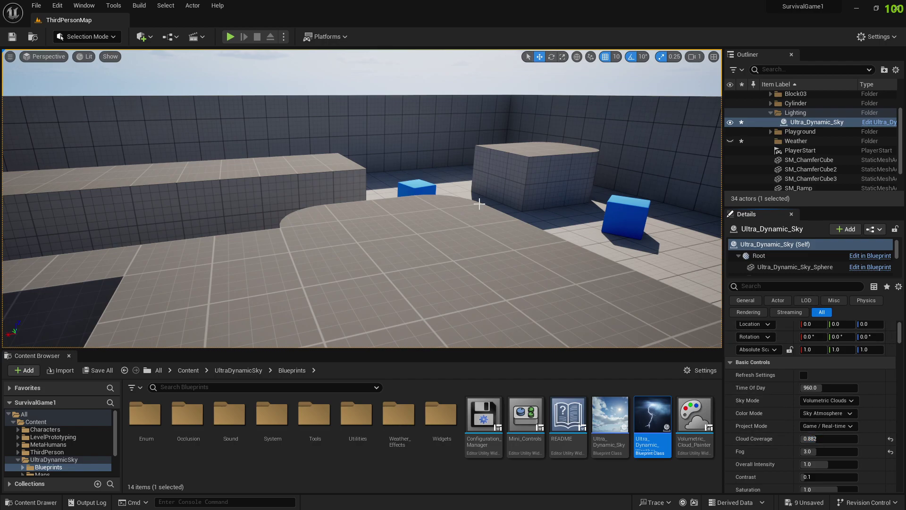
Play-test the level in the viewport with the reduced cloud coverage, examining the moon, stars and shadows while running and jumping, and stop.
click(230, 37)
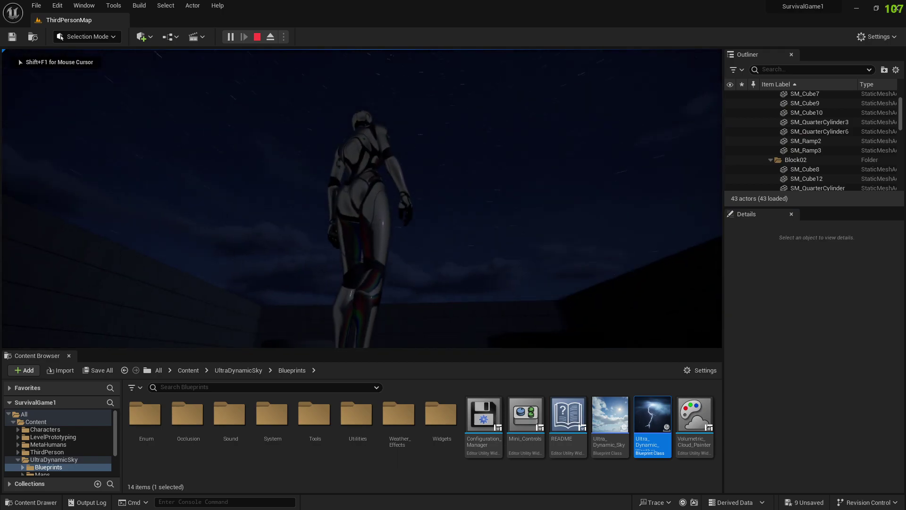
key(w)
key(a)
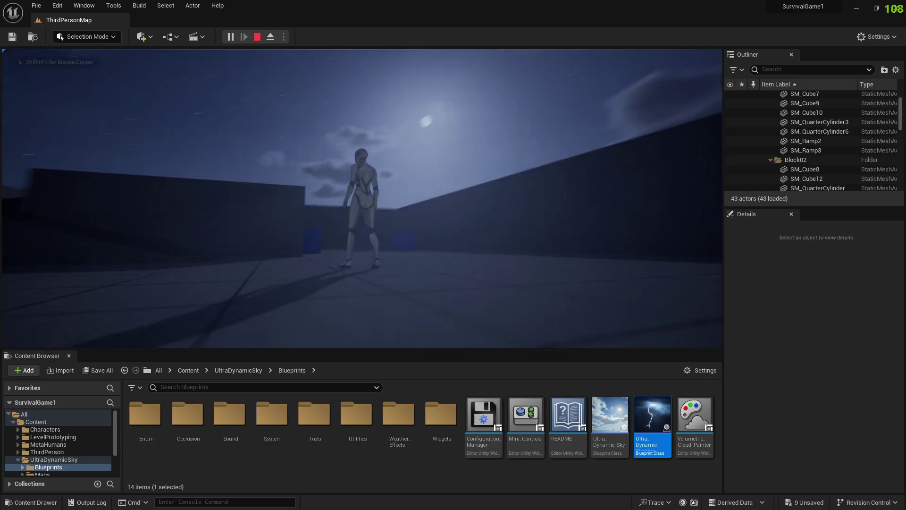
key(w)
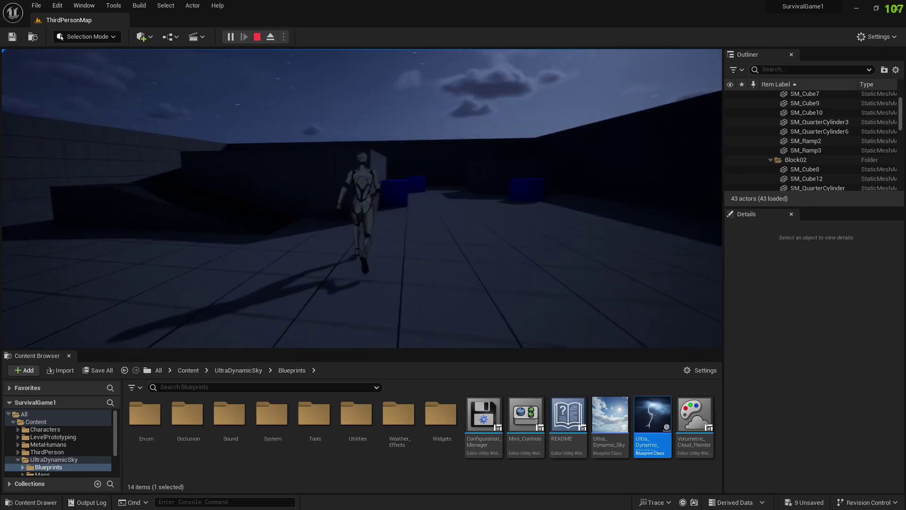
key(w)
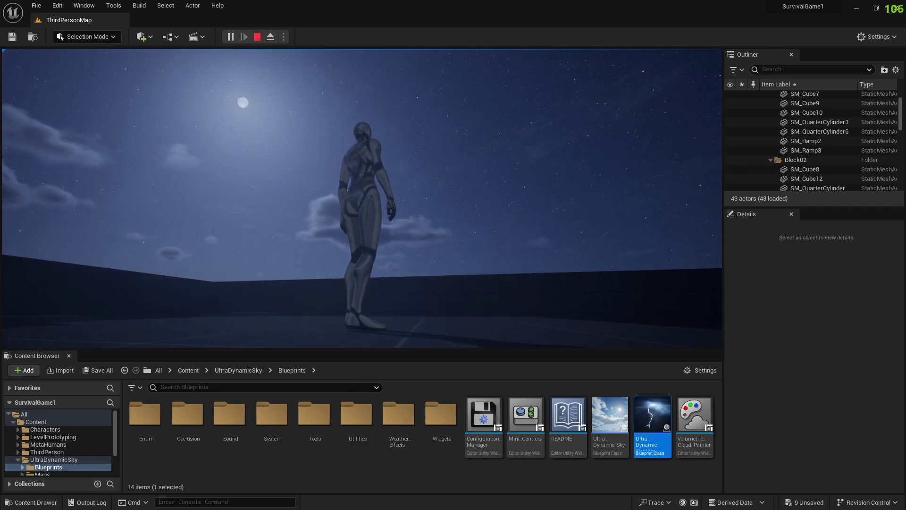
key(w)
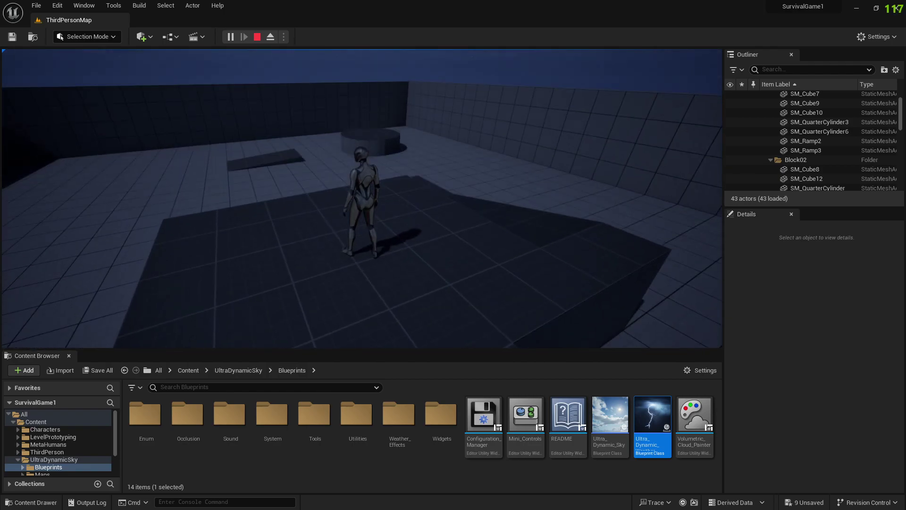
key(d)
key(space)
key(w)
key(space)
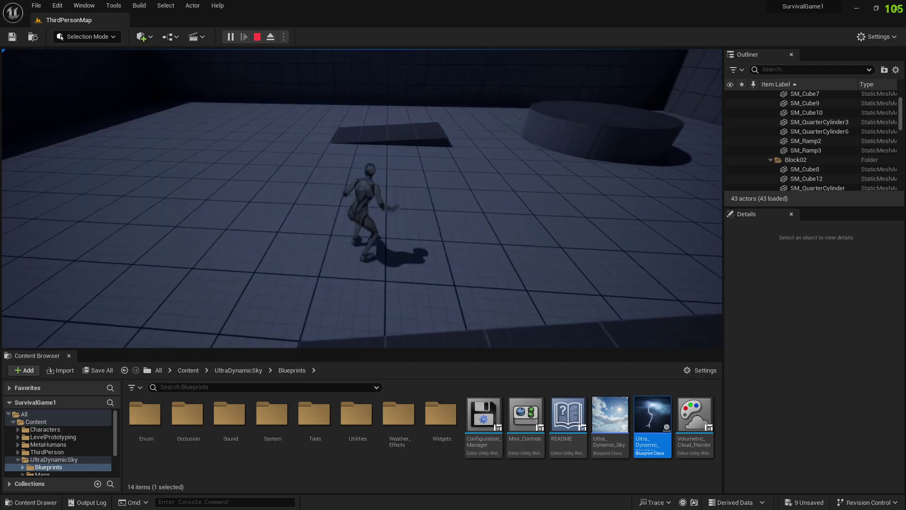
key(Escape)
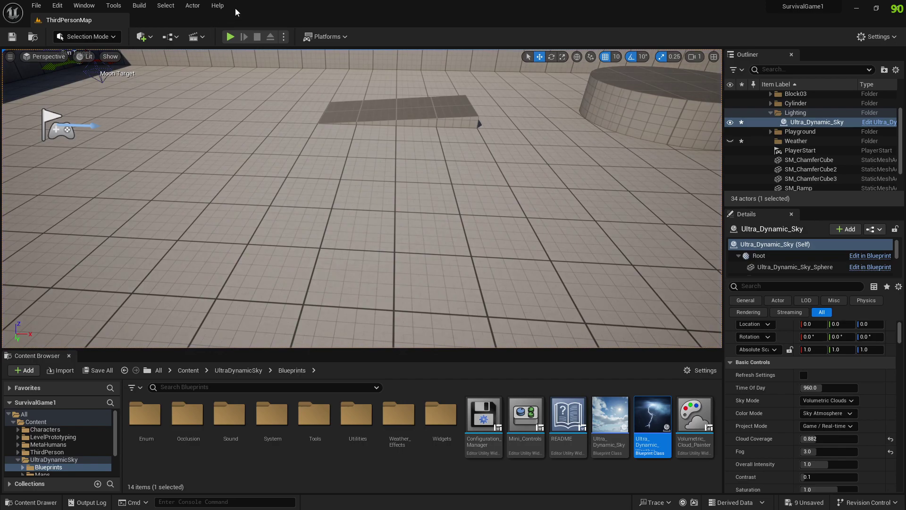
scroll(812, 127, up, 2)
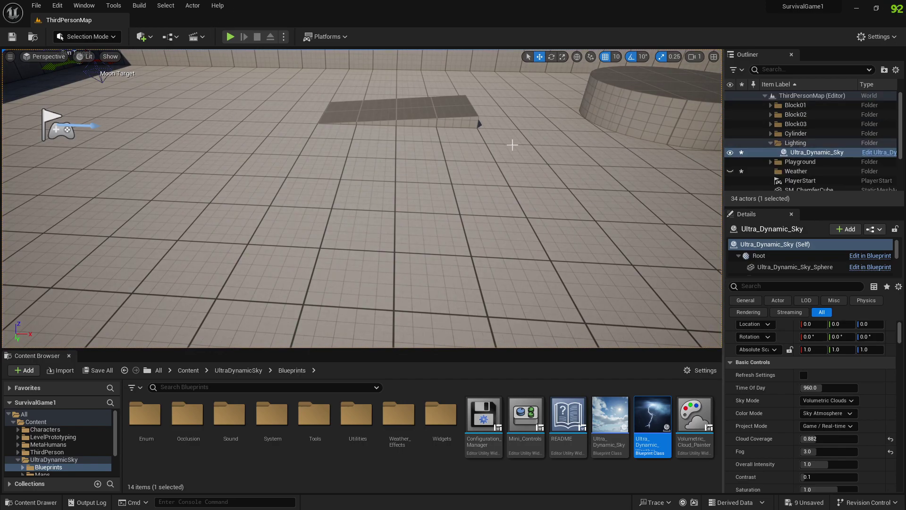
Delete the four perimeter walls around the playground, keeping the floor, blocks and ramps.
click(794, 107)
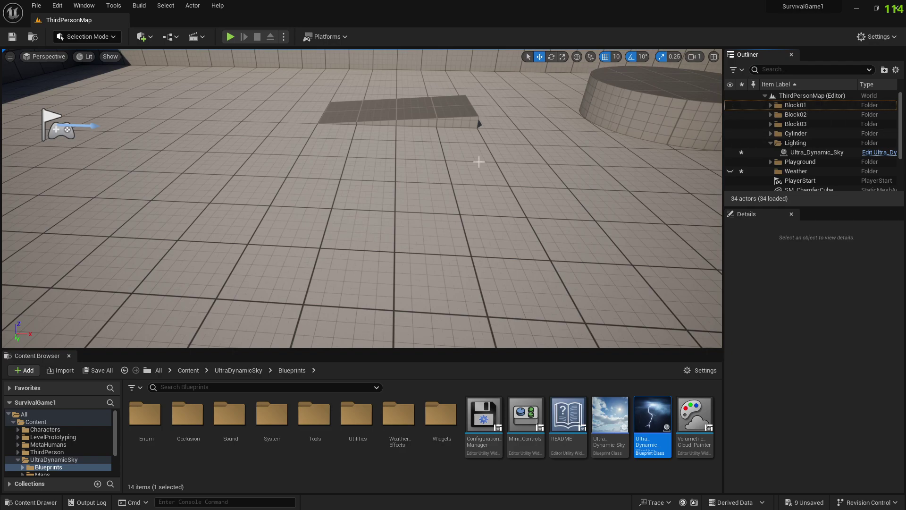
scroll(397, 168, down, 10)
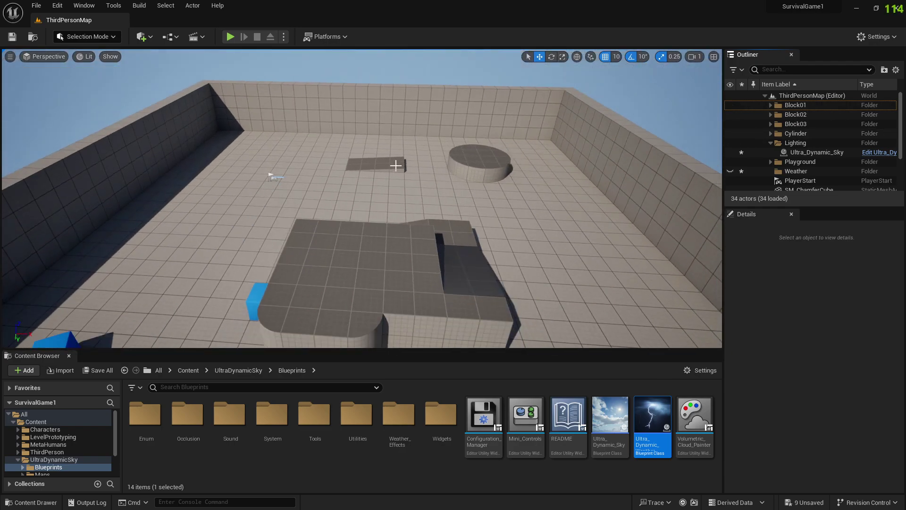
click(361, 131)
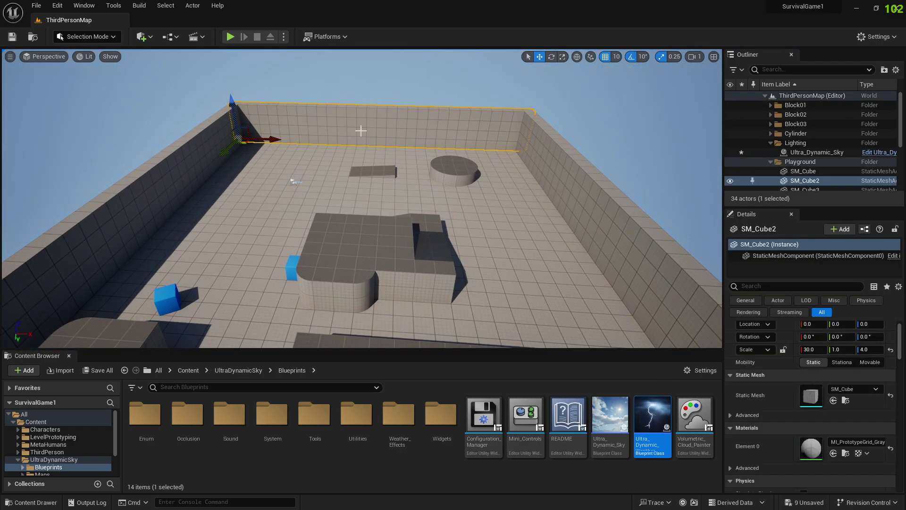
key(Delete)
click(565, 185)
key(Delete)
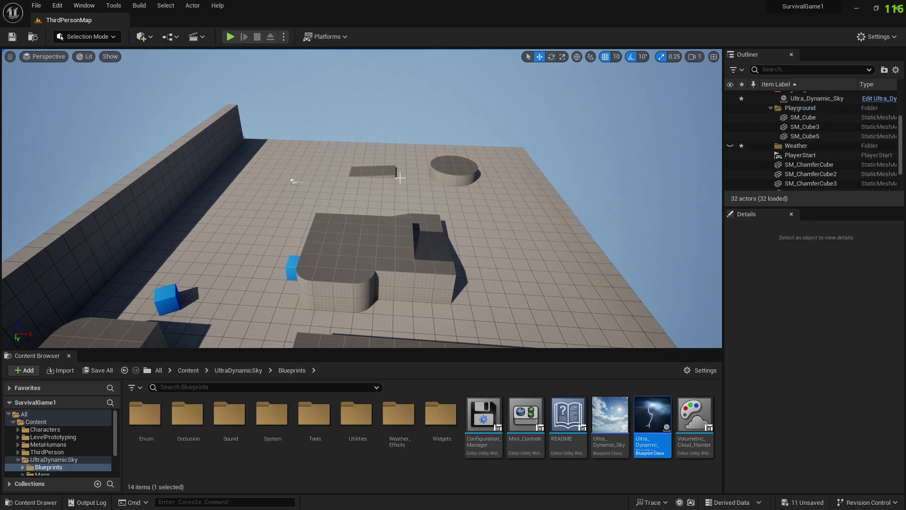
click(130, 172)
key(Delete)
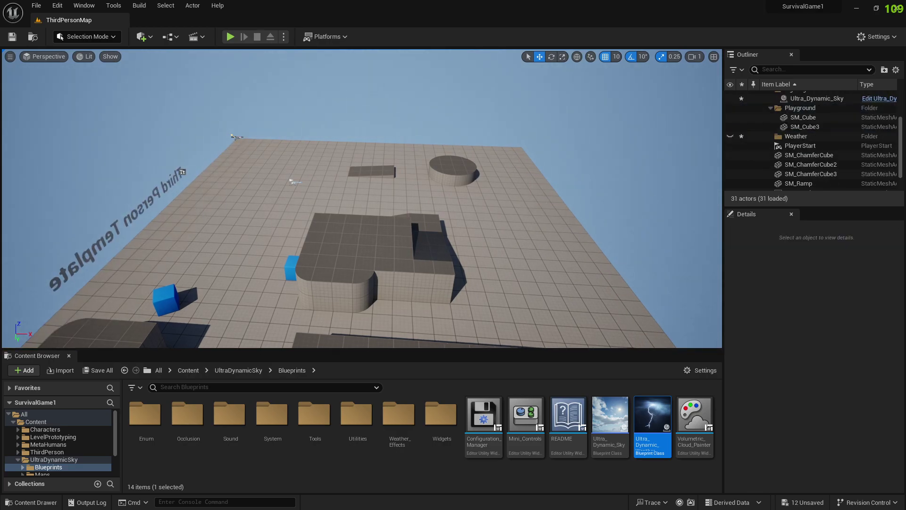
right_drag(464, 214, 486, 214)
click(208, 225)
right_drag(318, 204, 474, 253)
click(354, 200)
key(Delete)
right_drag(347, 175, 191, 137)
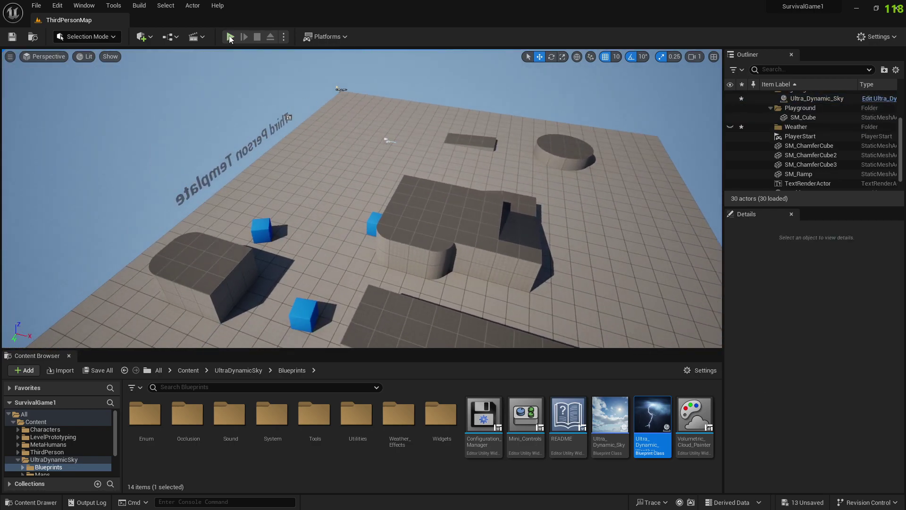
Play-test the level without walls, running and jumping to examine the open horizon, moon, sunrise and moving shadows, and stop.
click(230, 37)
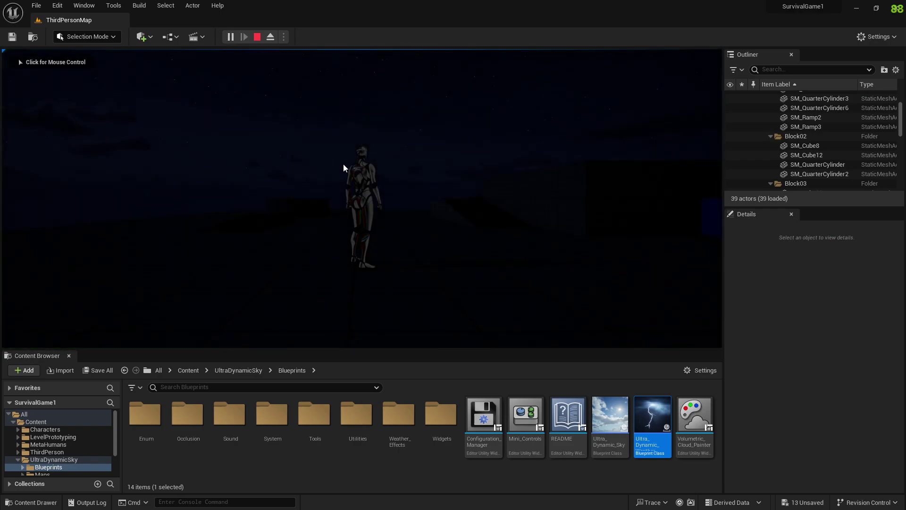
click(362, 198)
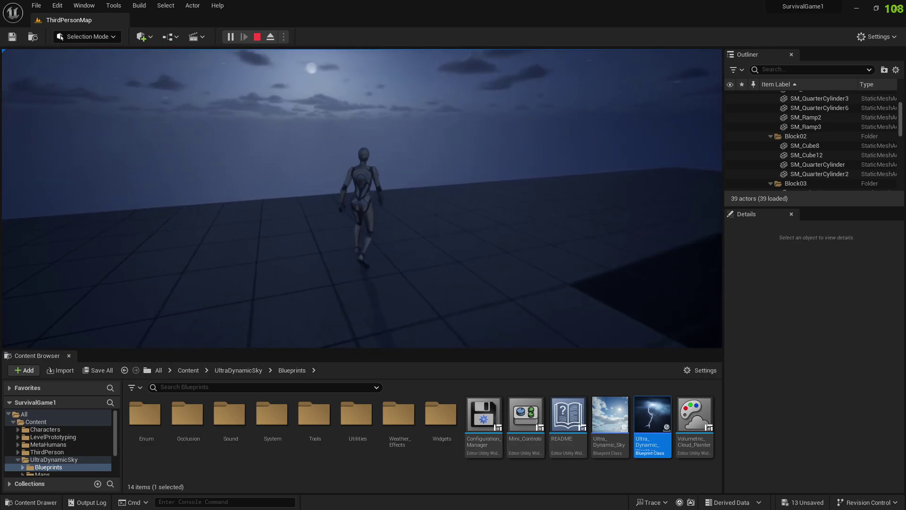
key(w)
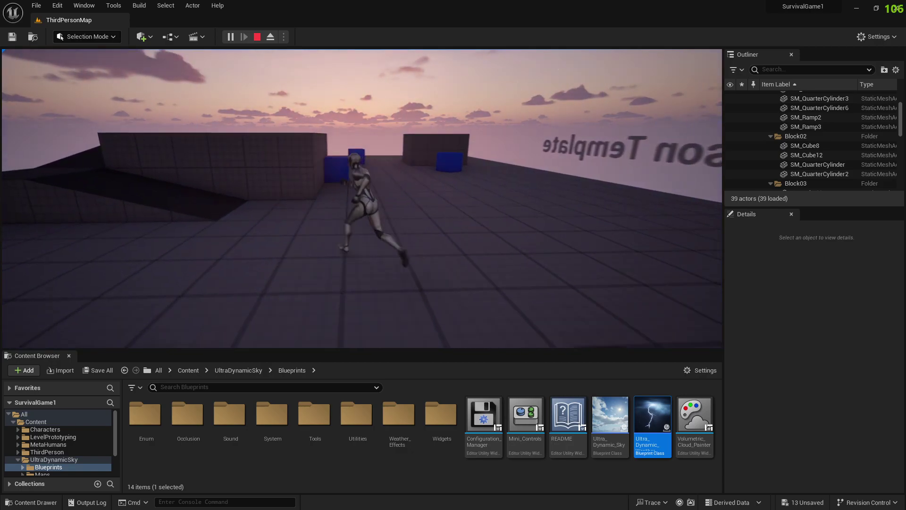
key(space)
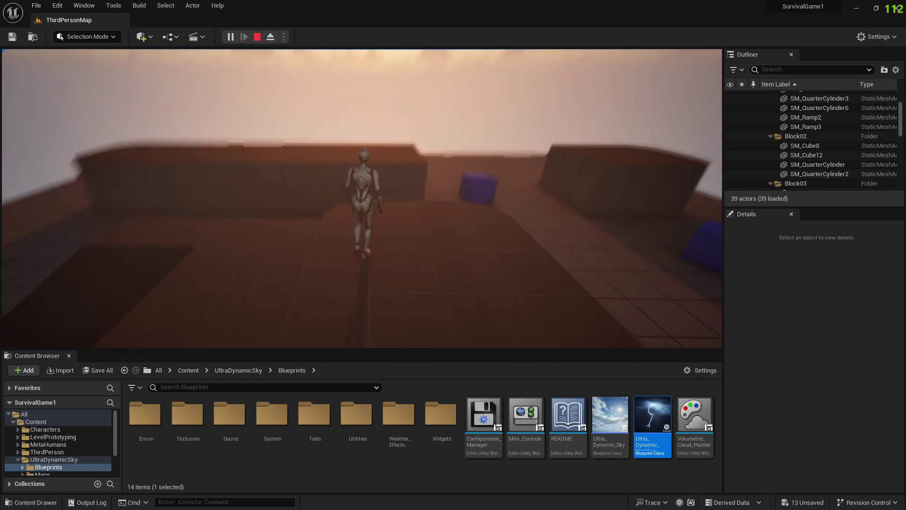
key(d)
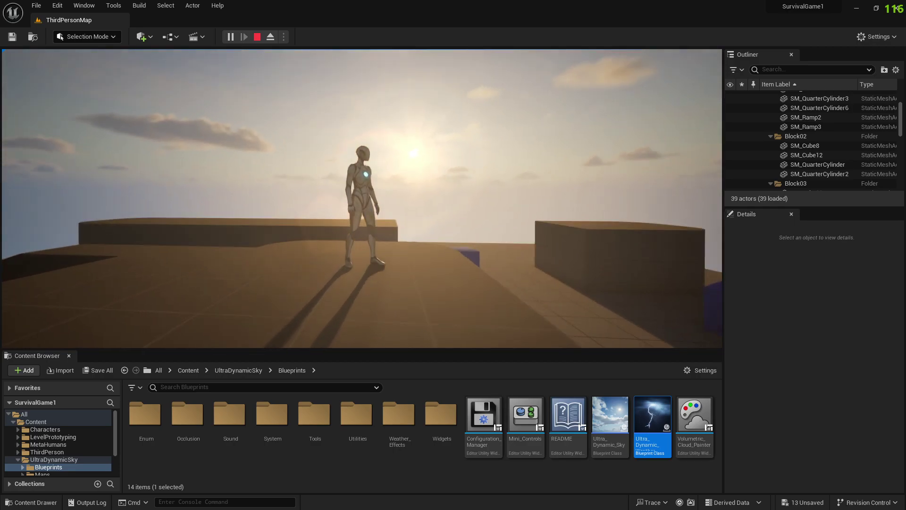
key(d)
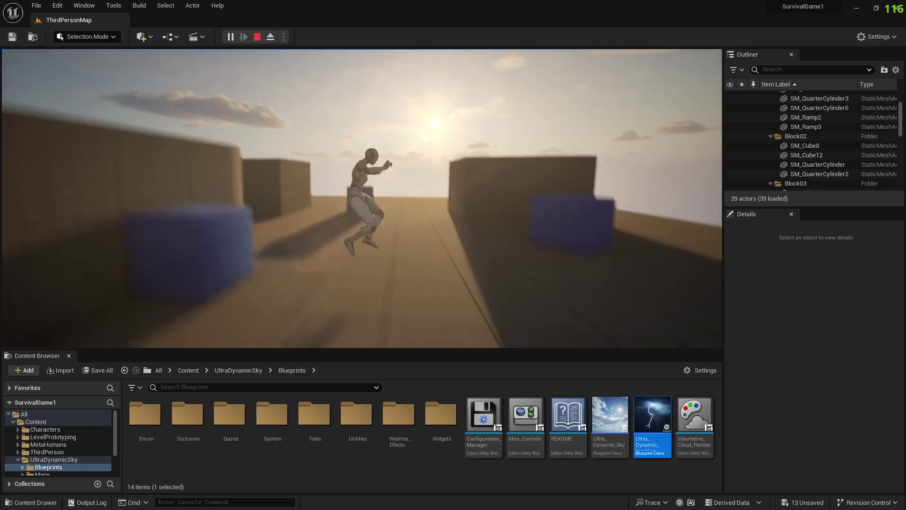
key(w)
key(d)
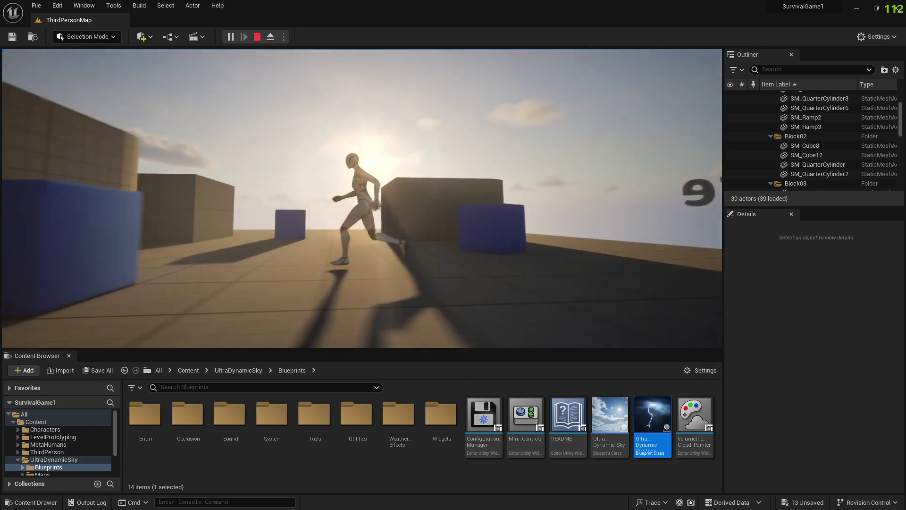
key(a)
key(d)
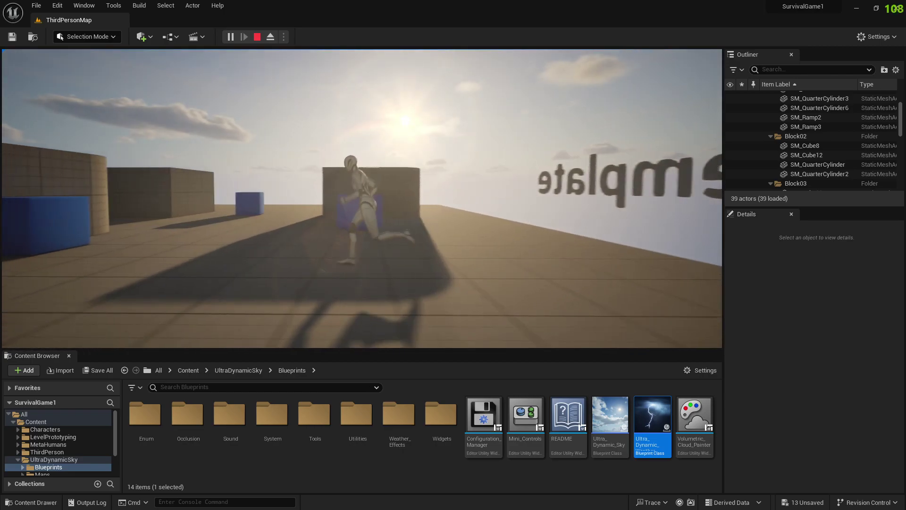
key(Escape)
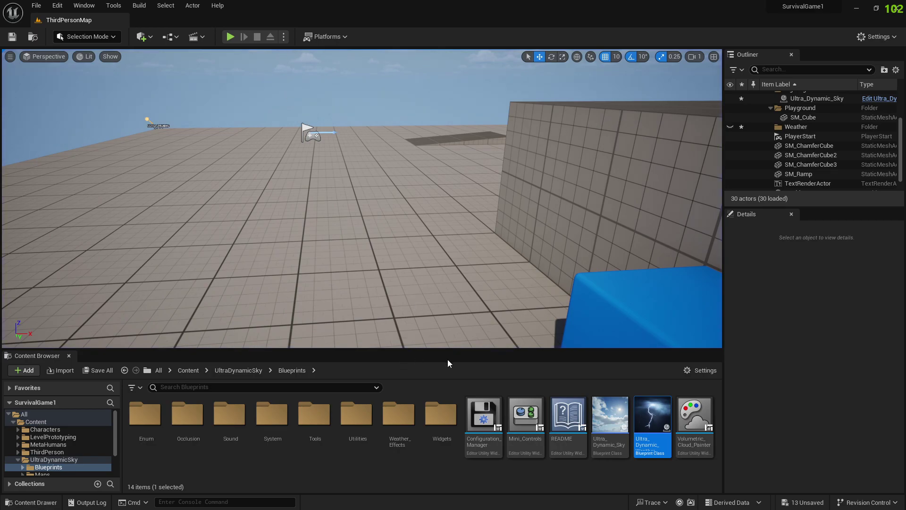
Place an Ultra_Dynamic_Weather actor in the level and file it in the Weather folder.
drag(653, 414, 407, 216)
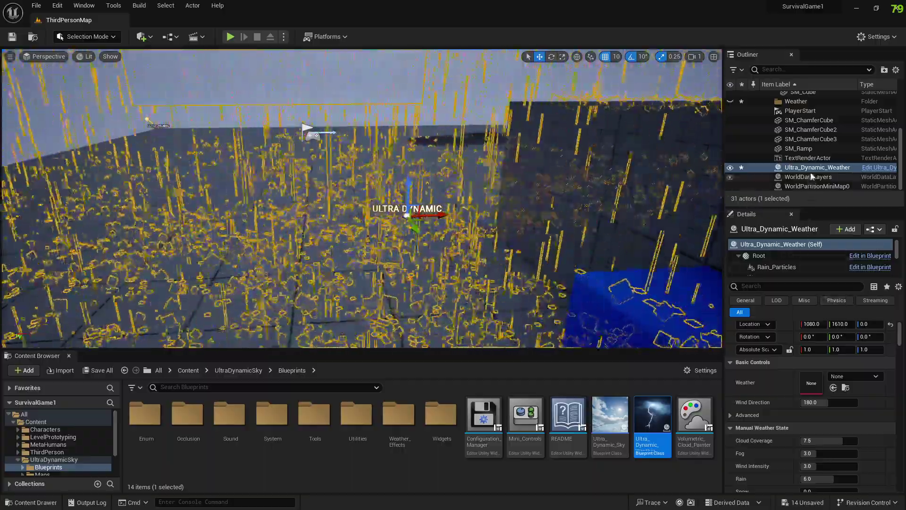
scroll(798, 163, up, 1)
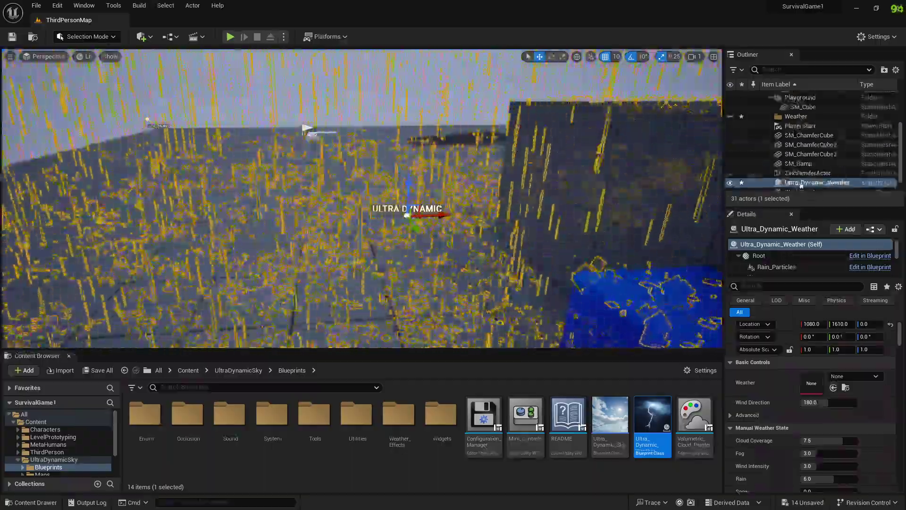
drag(805, 186, 798, 121)
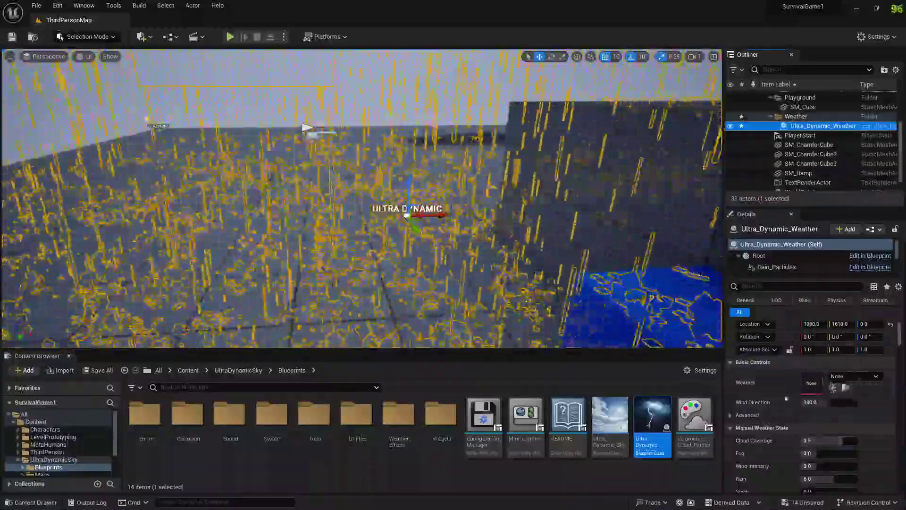
Examine the Ultra_Dynamic_Weather actor's settings from Manual Weather State and the particle sections through Season and Random Weather Variation.
scroll(784, 422, down, 10)
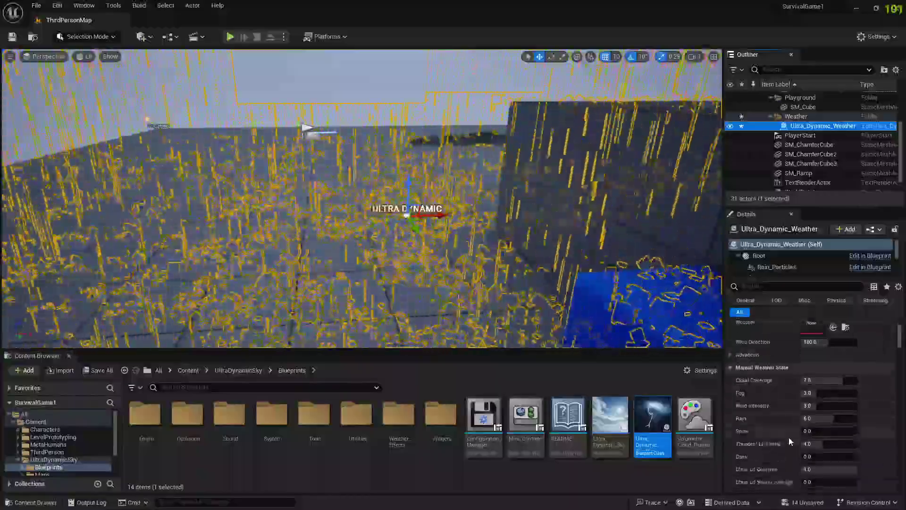
scroll(786, 422, down, 5)
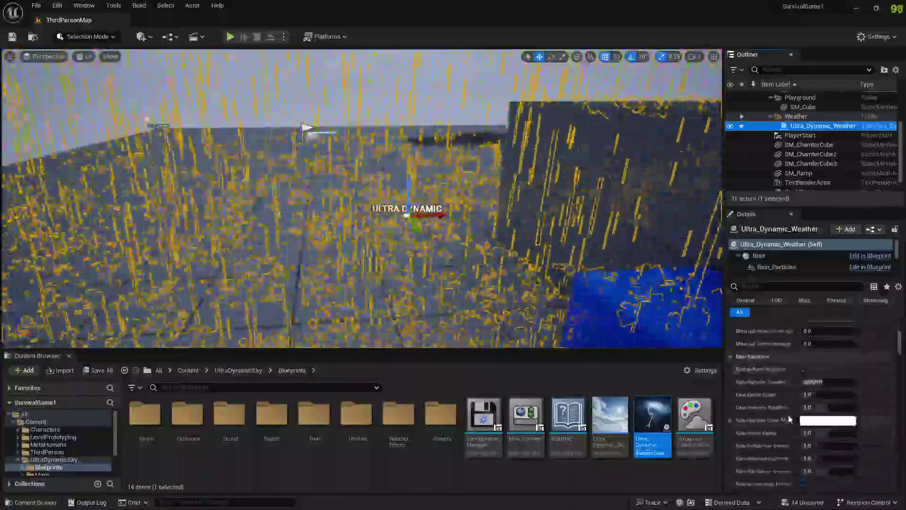
scroll(800, 430, down, 5)
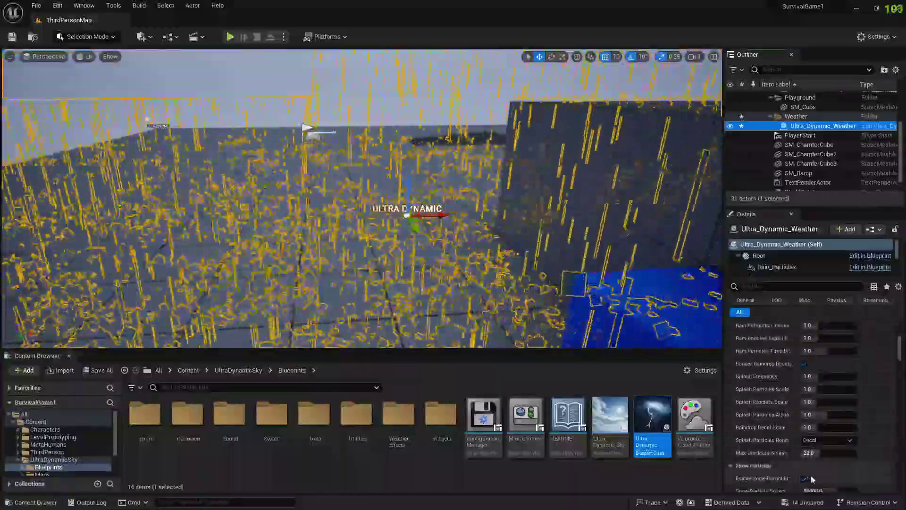
scroll(812, 479, down, 10)
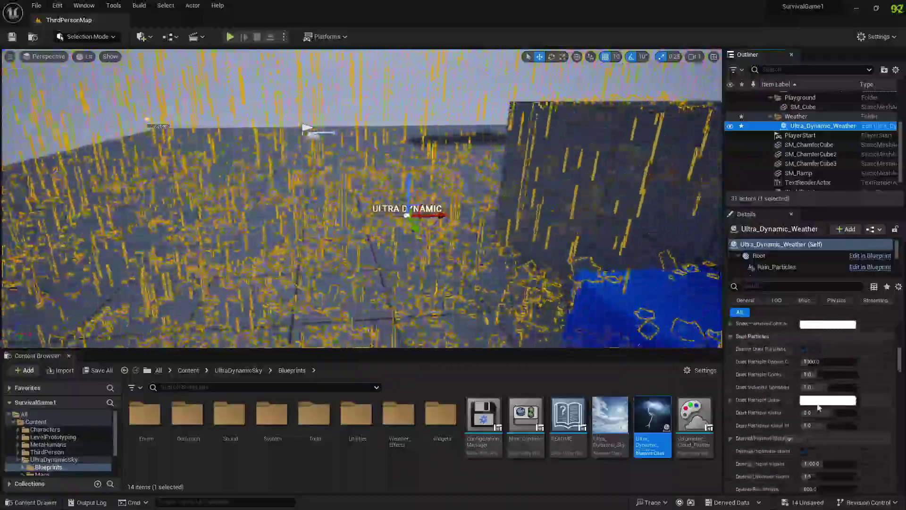
scroll(819, 407, down, 2)
scroll(752, 425, down, 5)
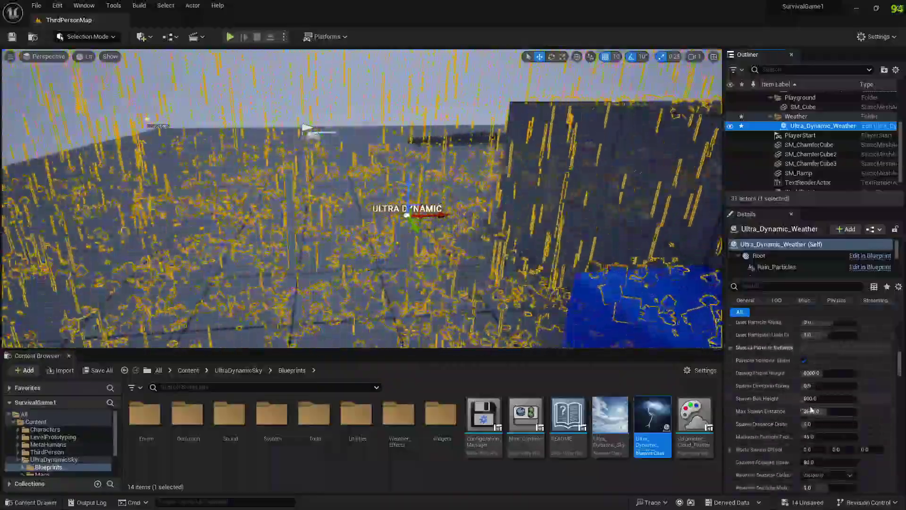
scroll(808, 410, down, 5)
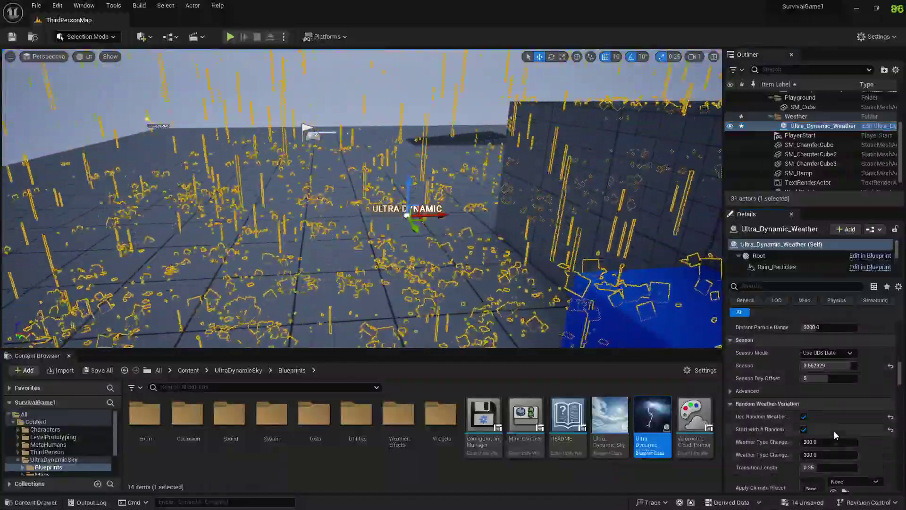
scroll(835, 430, down, 1)
scroll(833, 439, down, 2)
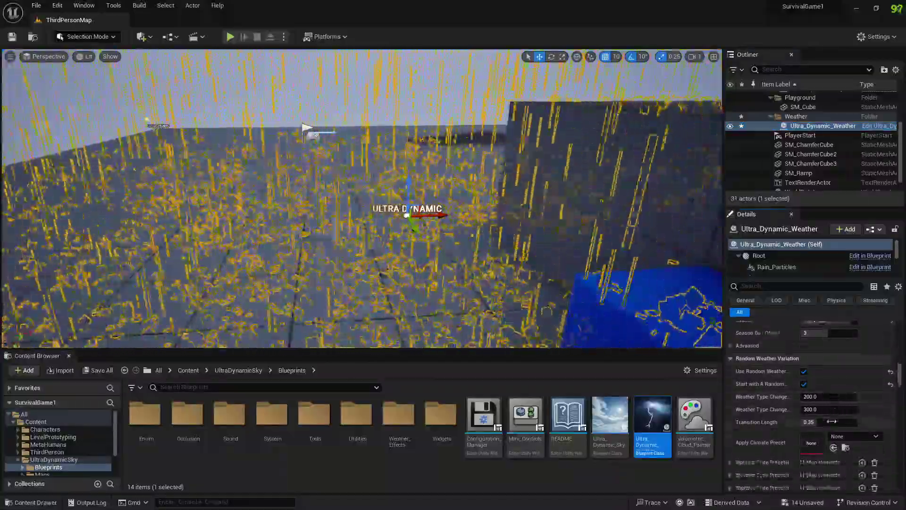
scroll(877, 405, down, 5)
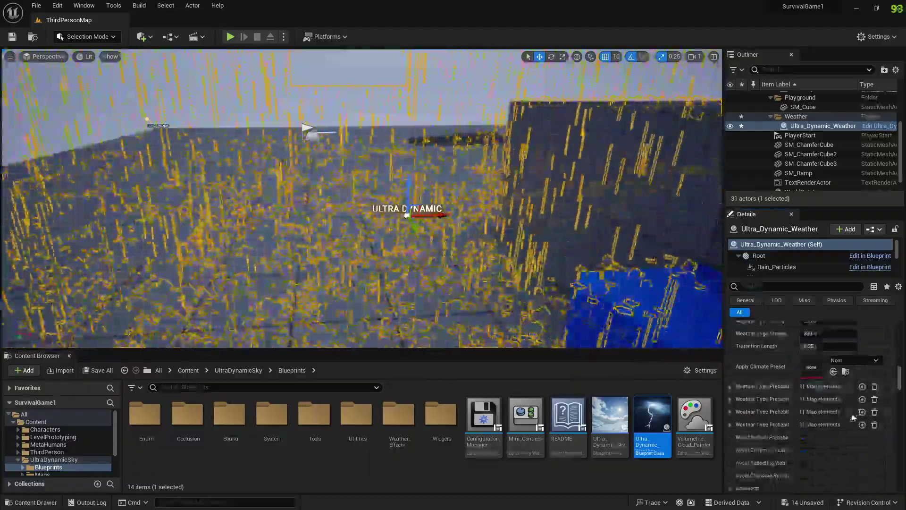
scroll(841, 453, down, 2)
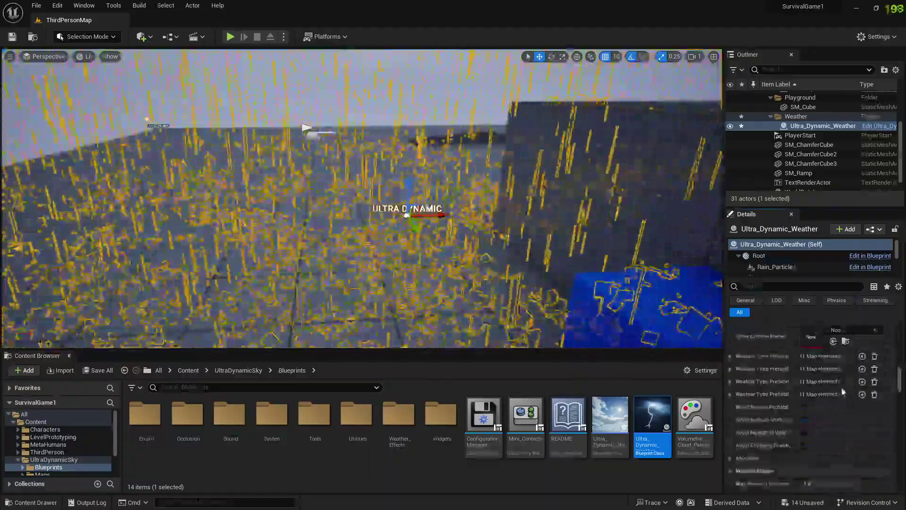
Examine the Ultra_Dynamic_Weather actor's settings from Material Effects through Wind Debris, Lightning and sound effects to Dynamic Landscape Weather Effects.
scroll(845, 390, down, 4)
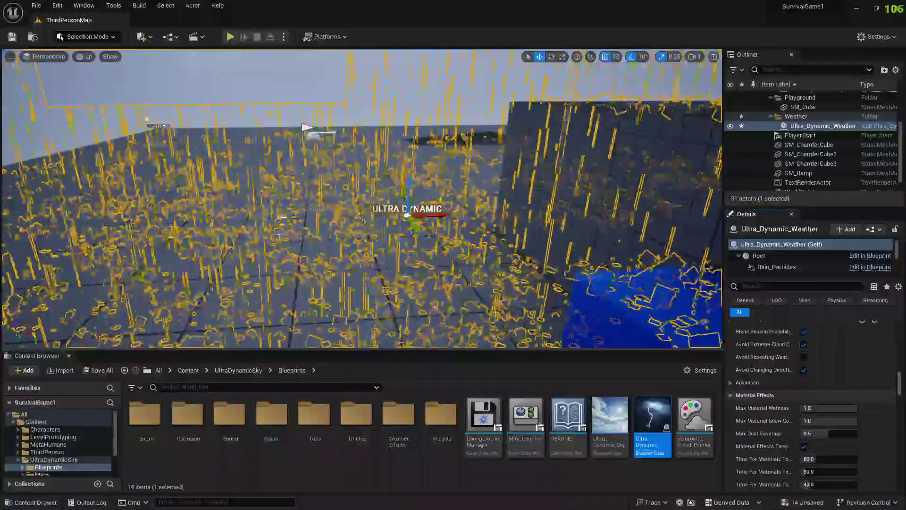
scroll(838, 375, down, 2)
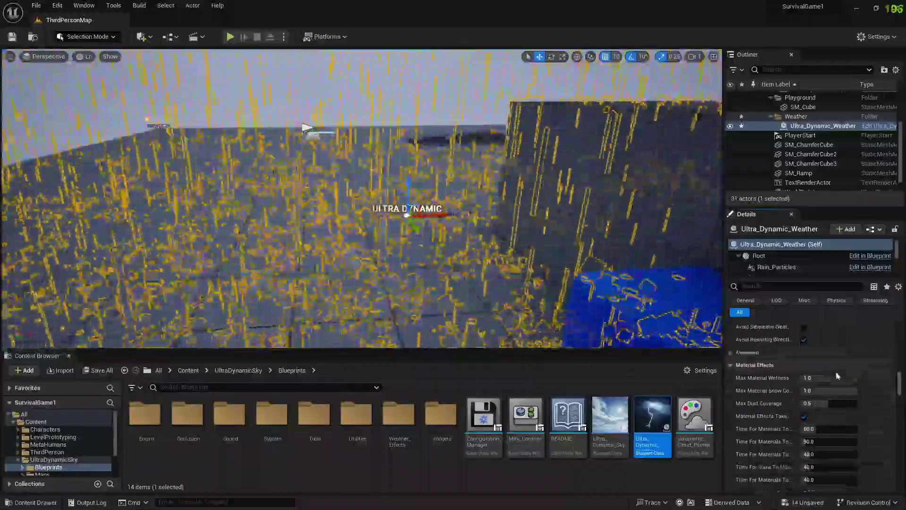
scroll(833, 402, down, 7)
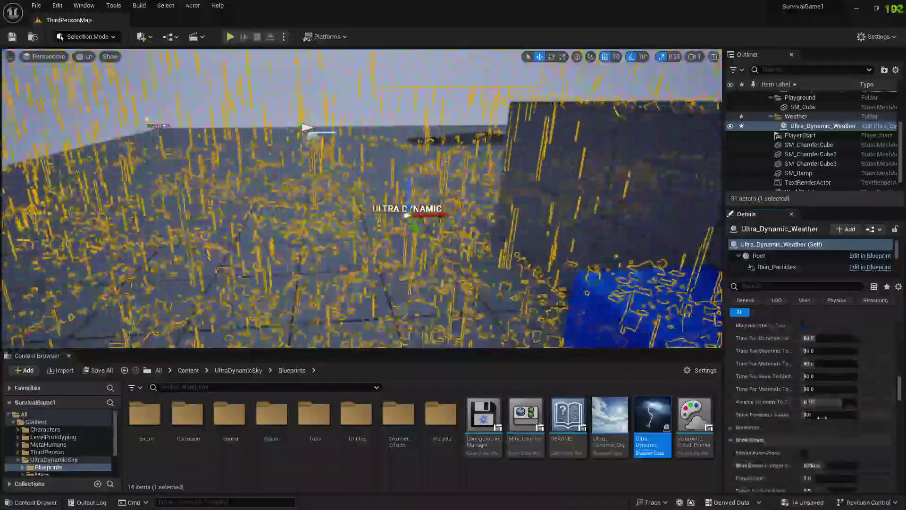
scroll(797, 444, down, 2)
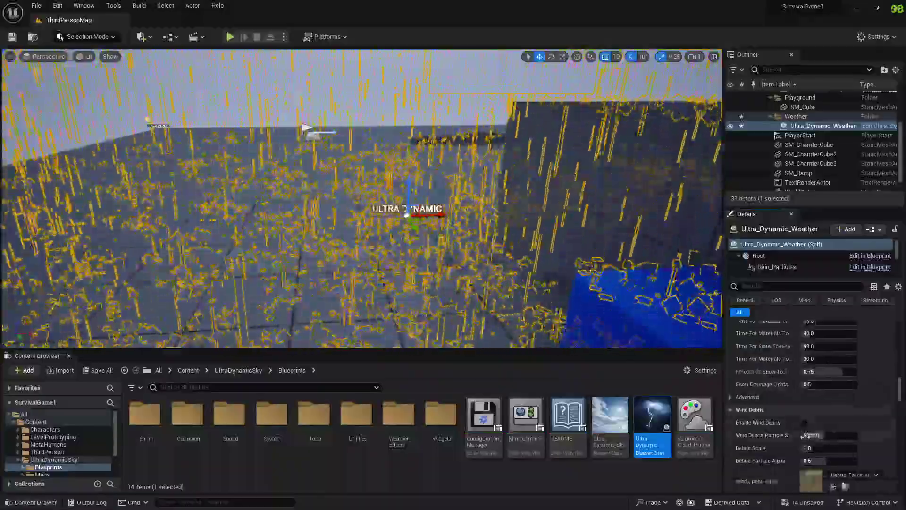
scroll(840, 444, down, 9)
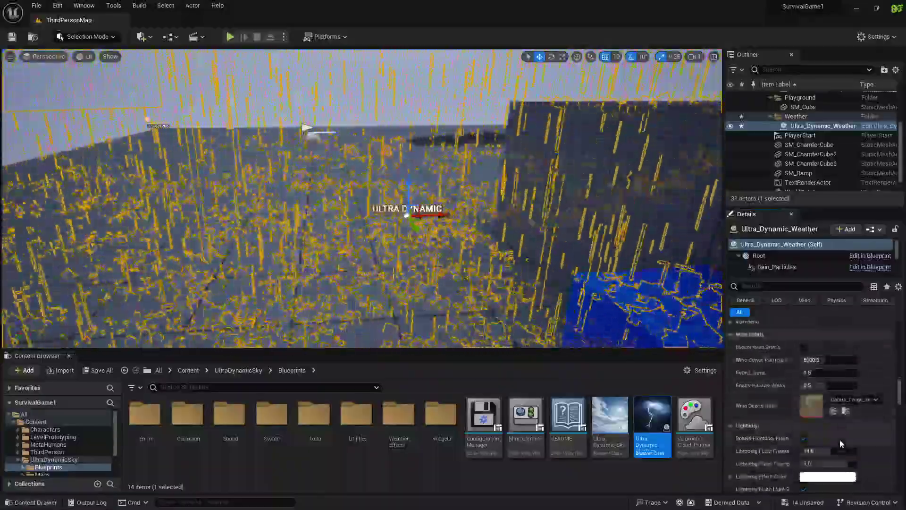
scroll(813, 410, down, 9)
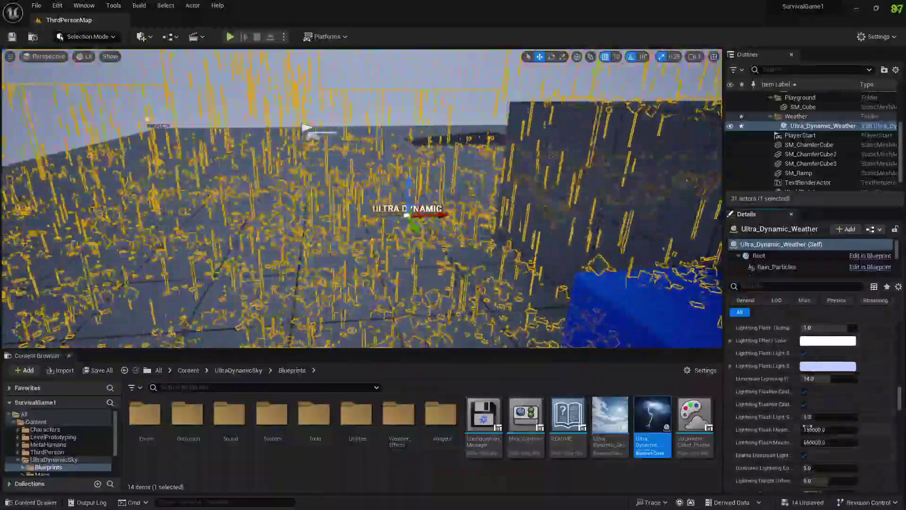
scroll(802, 436, down, 1)
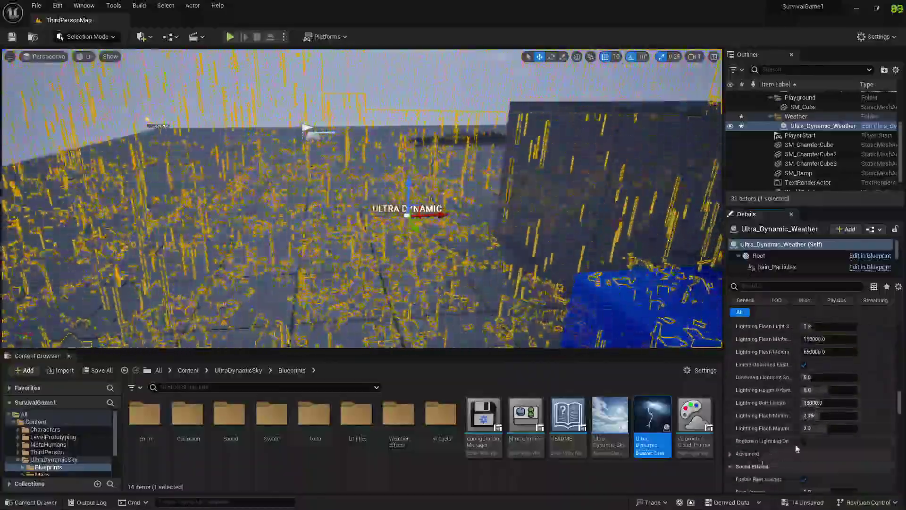
scroll(796, 449, down, 5)
scroll(774, 447, down, 5)
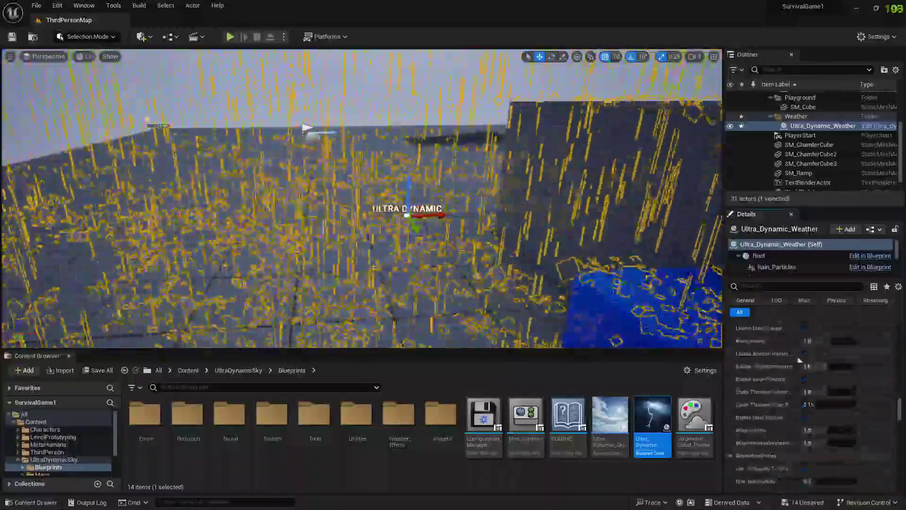
scroll(821, 422, down, 5)
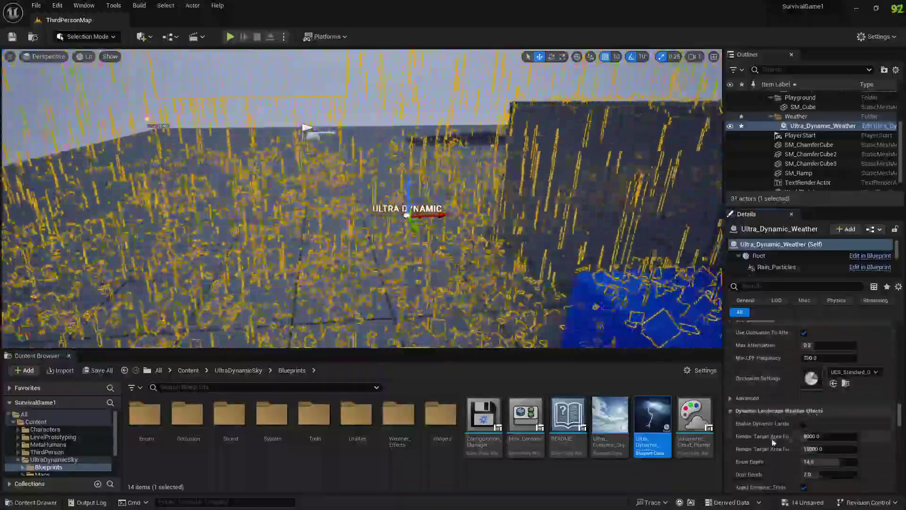
mouse_move(782, 428)
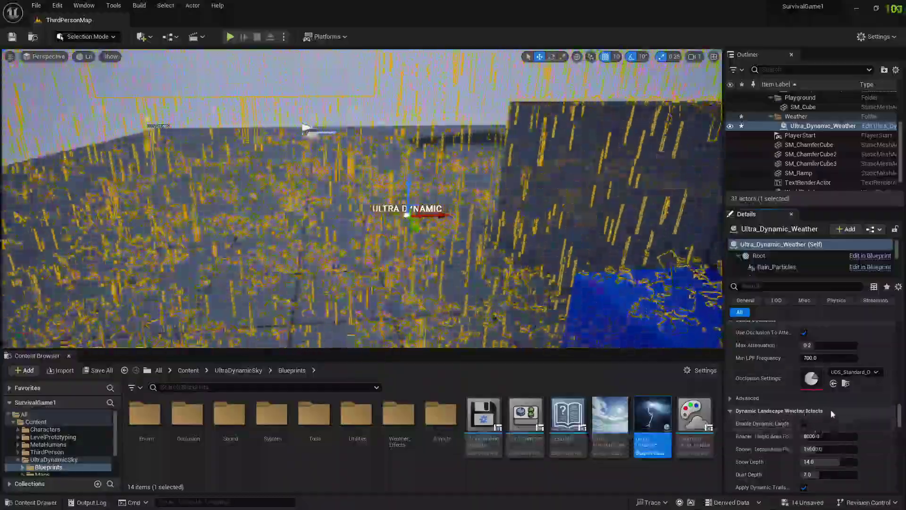
scroll(832, 413, down, 3)
mouse_move(773, 351)
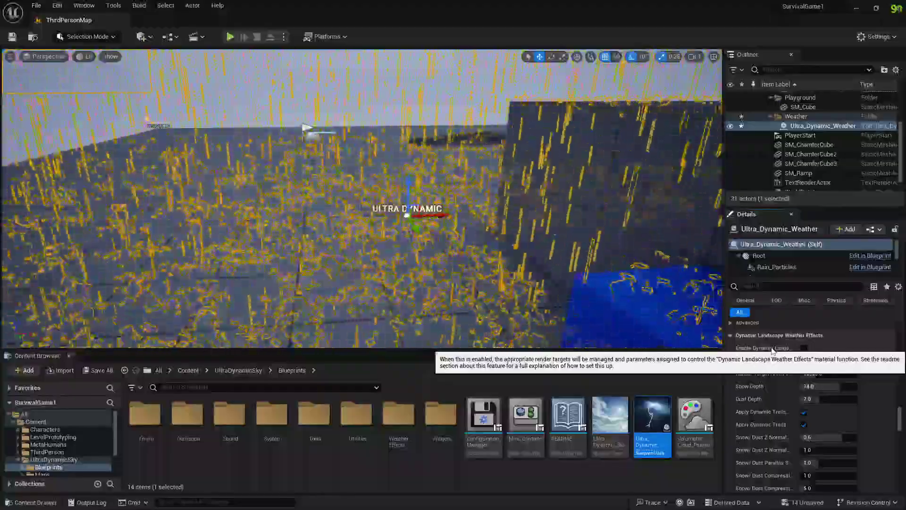
Enable the Wind Direction option and the Volumetric Fog Particles on the Ultra_Dynamic_Weather actor.
scroll(839, 412, down, 10)
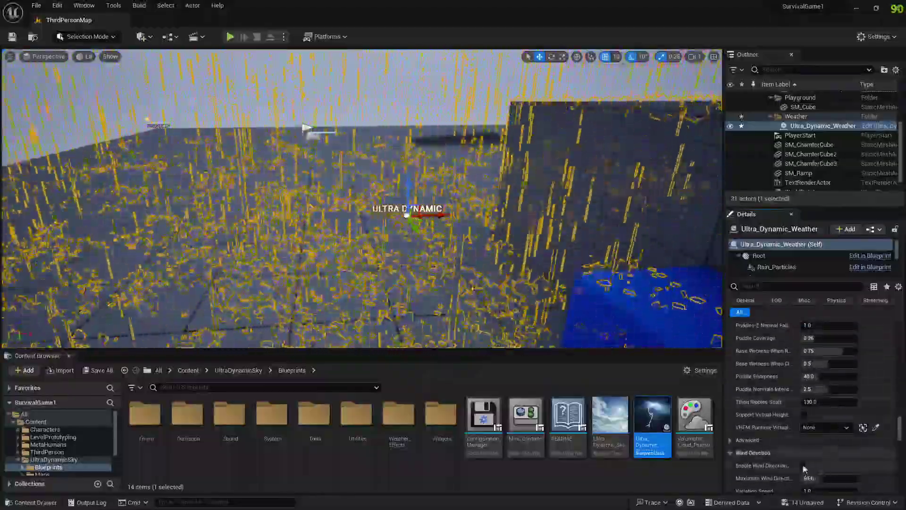
scroll(849, 453, down, 3)
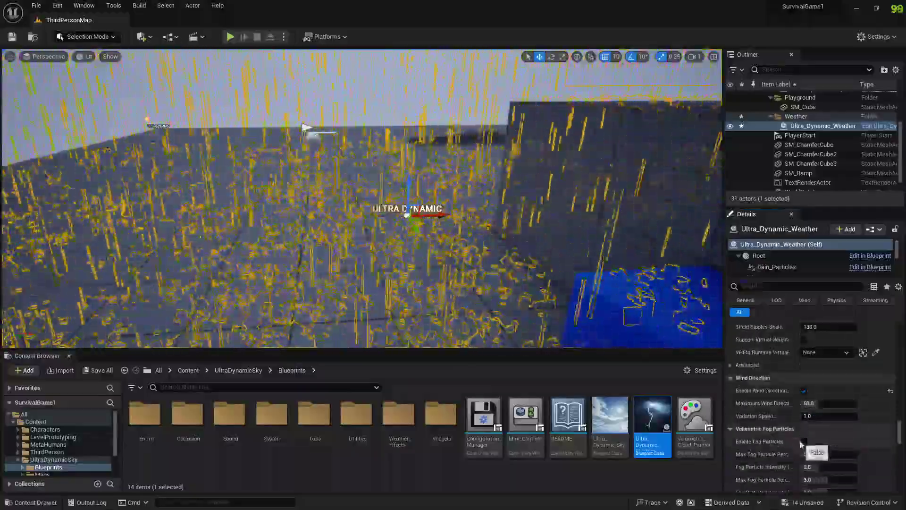
scroll(826, 430, down, 5)
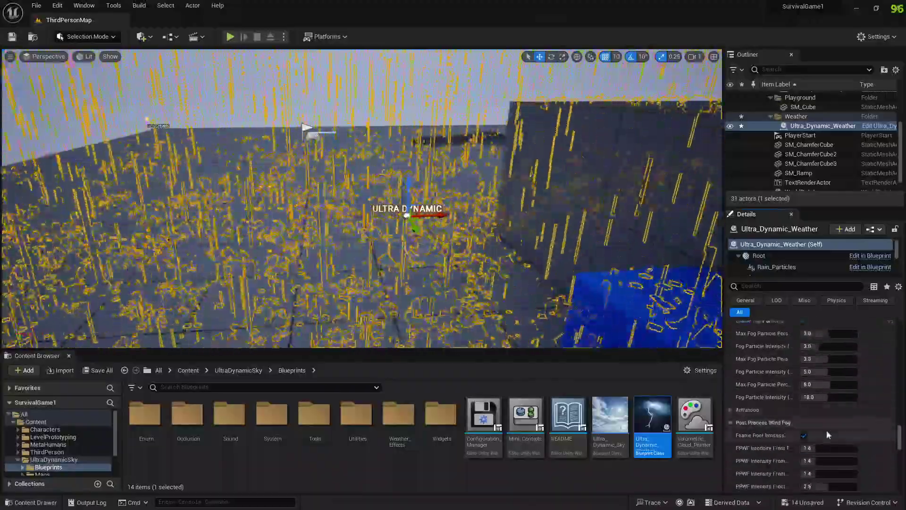
Enable screen droplets, the rainbow and Use Water Level on the Ultra_Dynamic_Weather actor.
scroll(811, 427, down, 2)
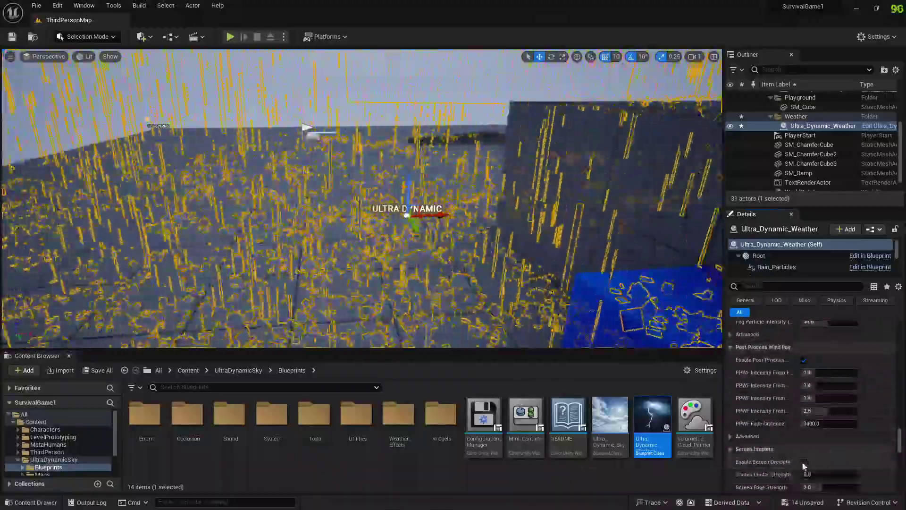
scroll(819, 457, down, 4)
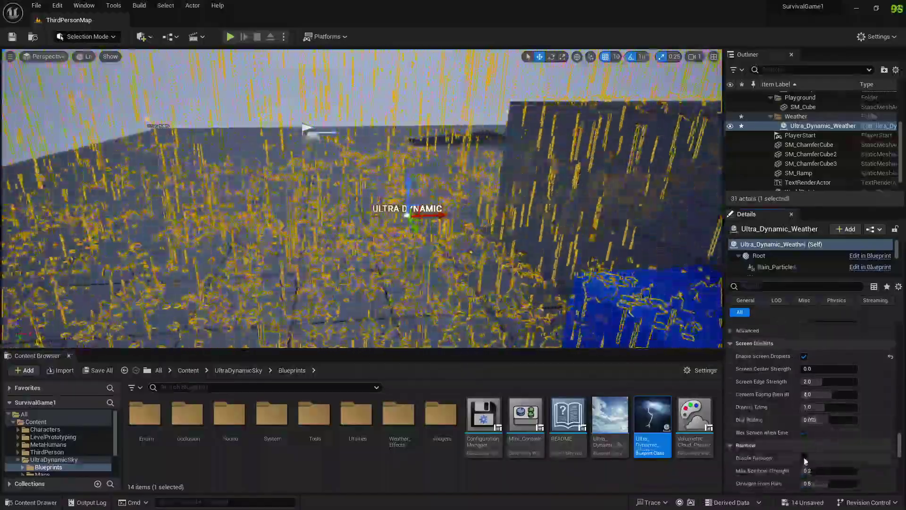
scroll(821, 406, down, 5)
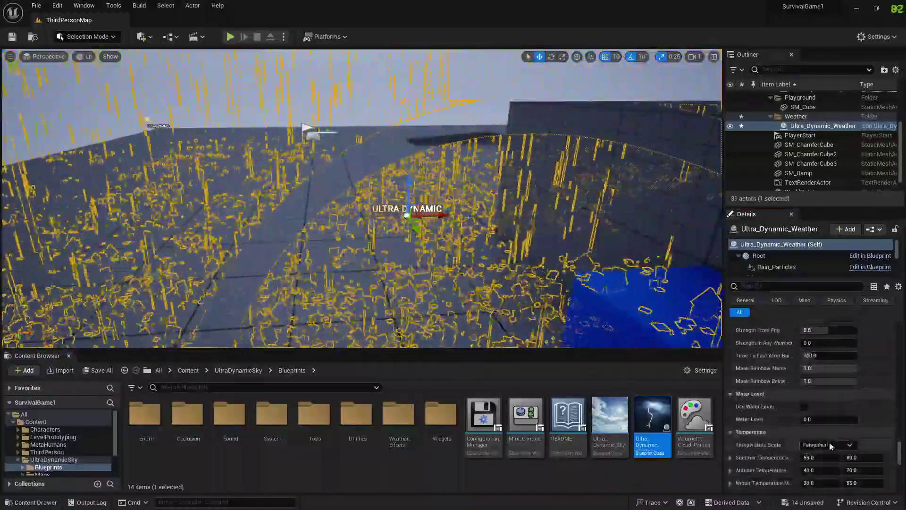
click(803, 406)
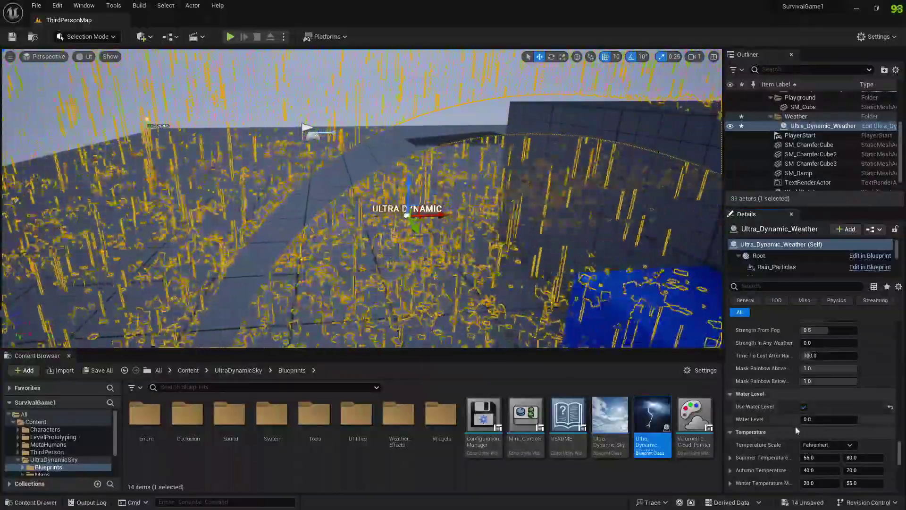
Examine the weather actor's remaining settings from Temperature and Wind Actor to Networking and Data Layers.
scroll(796, 444, down, 3)
scroll(793, 463, down, 5)
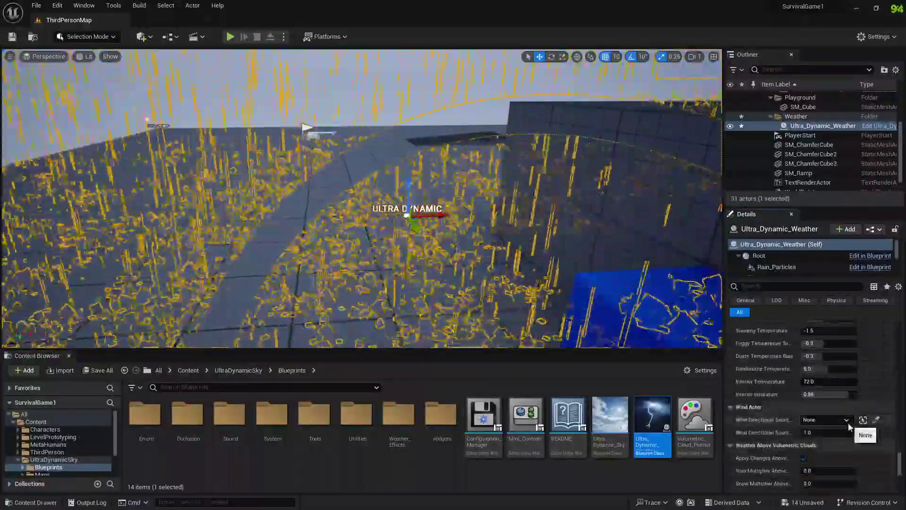
scroll(780, 446, down, 10)
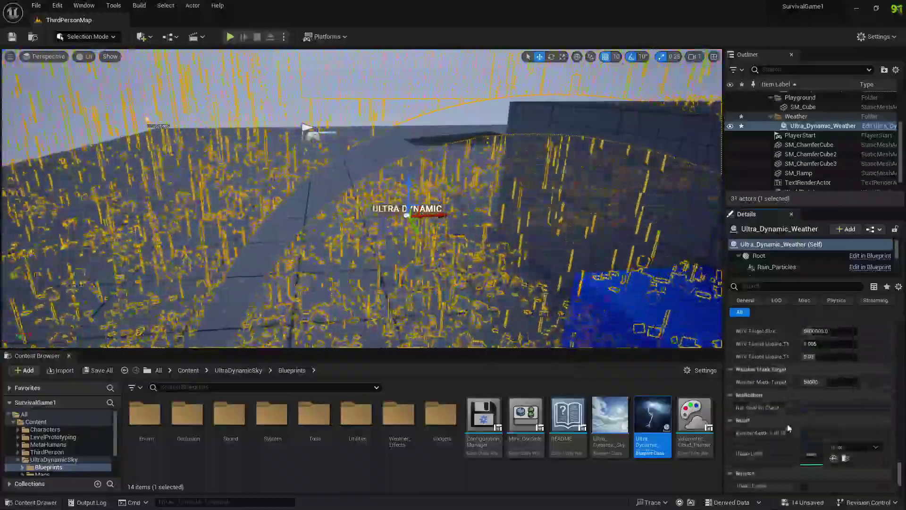
scroll(788, 427, down, 4)
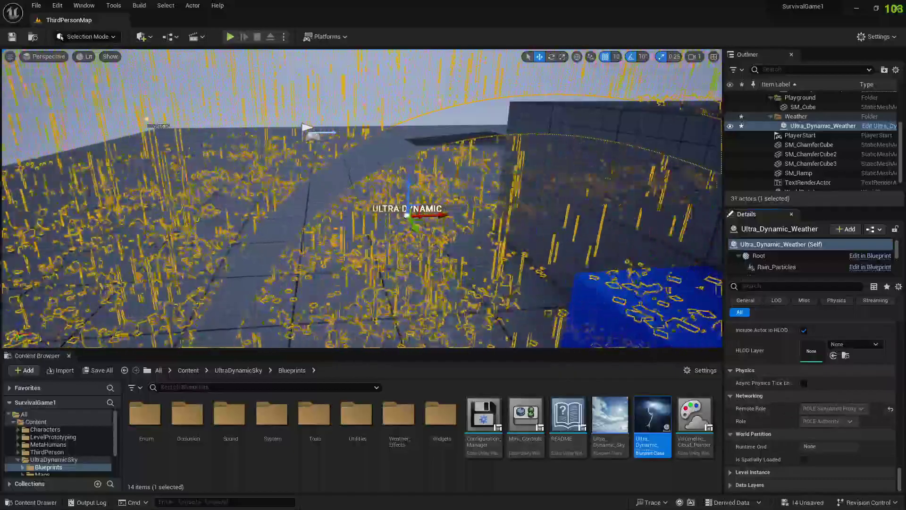
Play-test the level full screen, turning the camera to examine the weather around the playground, and stop.
click(228, 37)
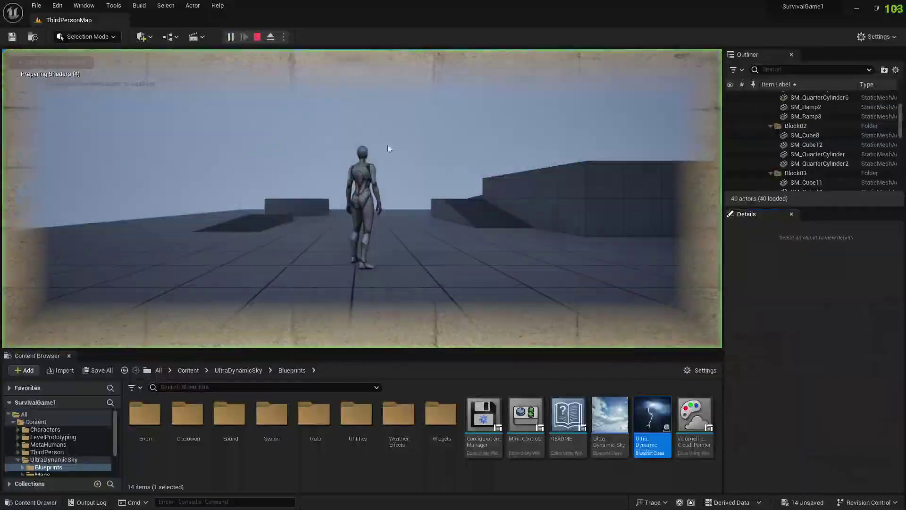
click(420, 192)
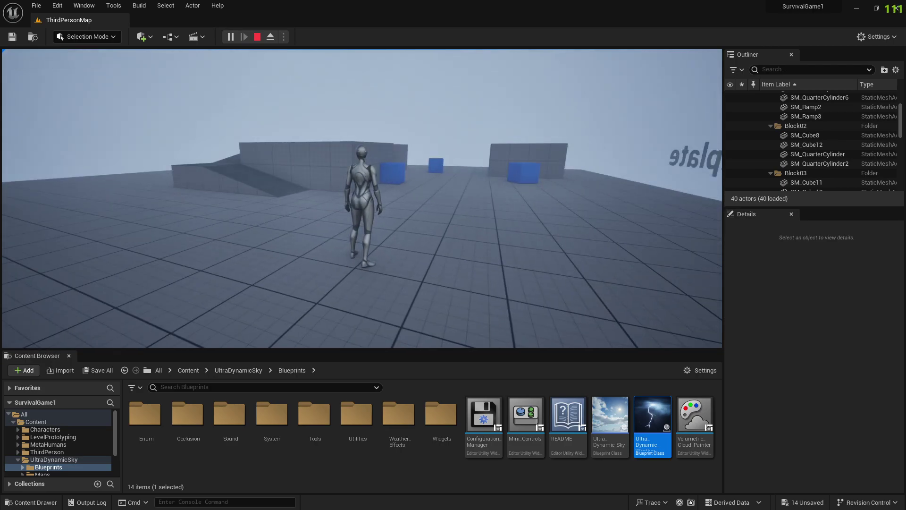
key(F11)
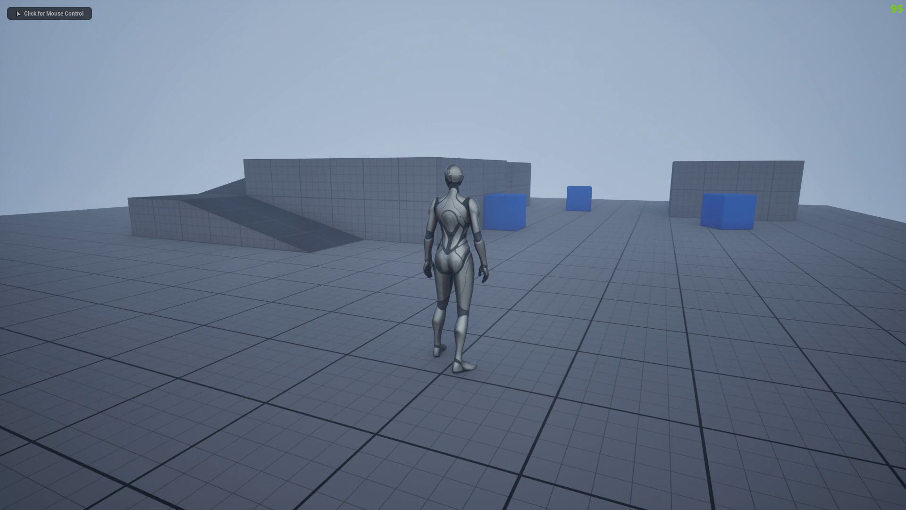
click(472, 244)
key(Escape)
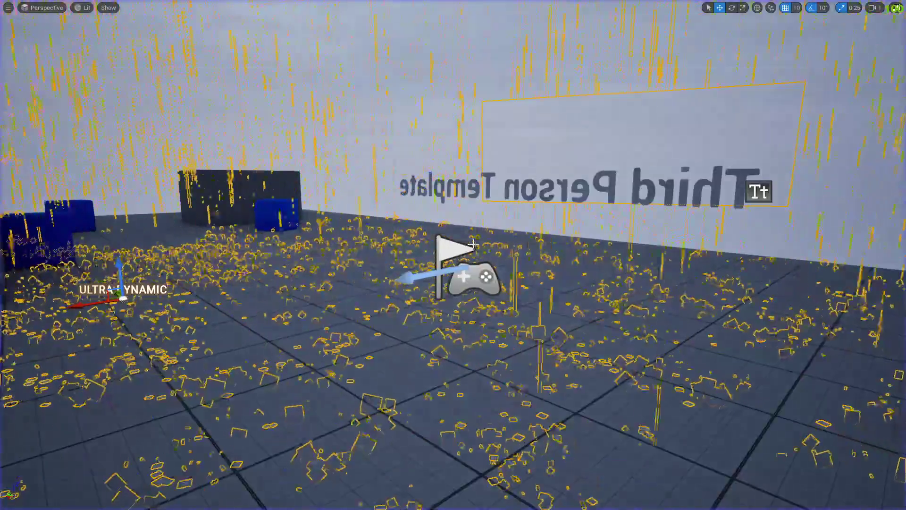
Delete the Third Person Template text from the level and restore the normal viewport size.
click(536, 187)
key(Delete)
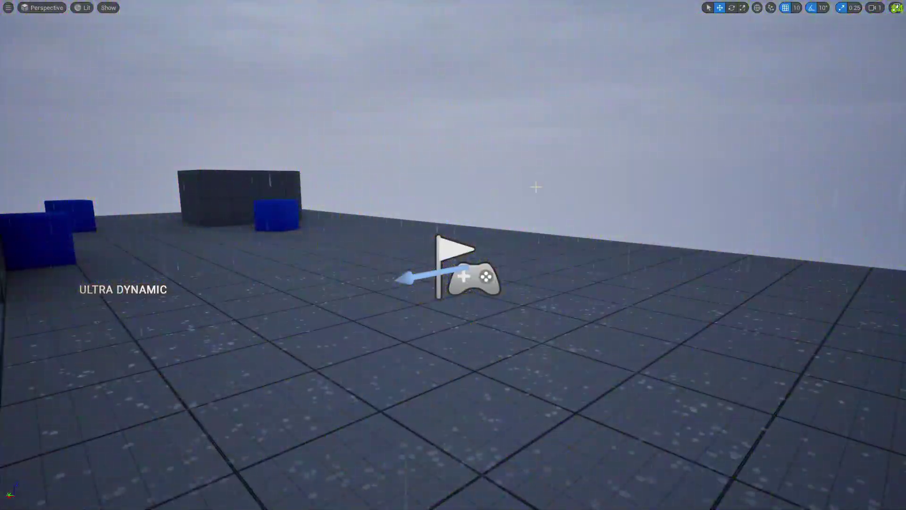
right_drag(359, 294, 302, 299)
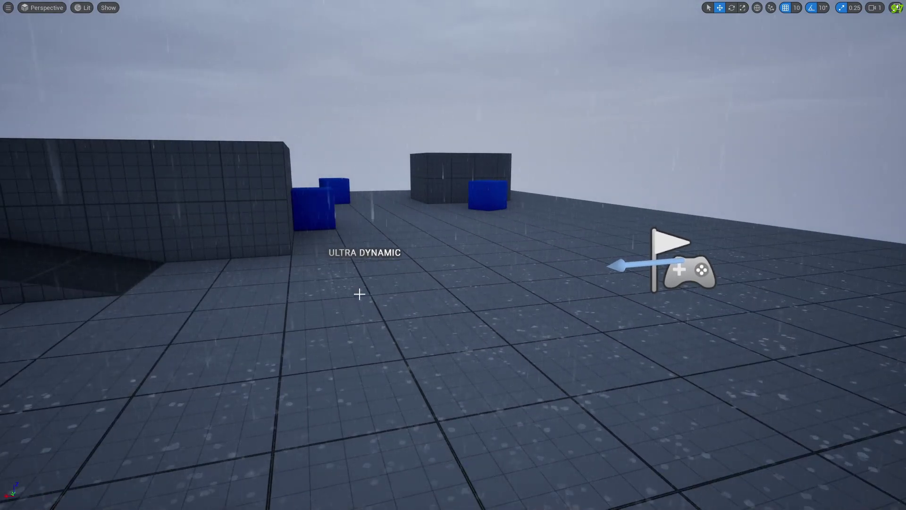
key(F11)
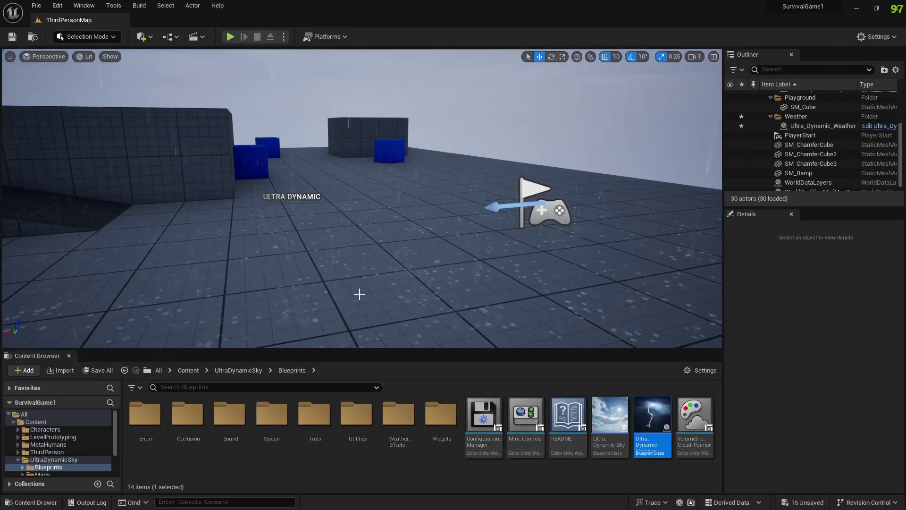
Play-test the level full screen, running and jumping around the ramps and blocks to examine the weather particles, and stop.
click(225, 37)
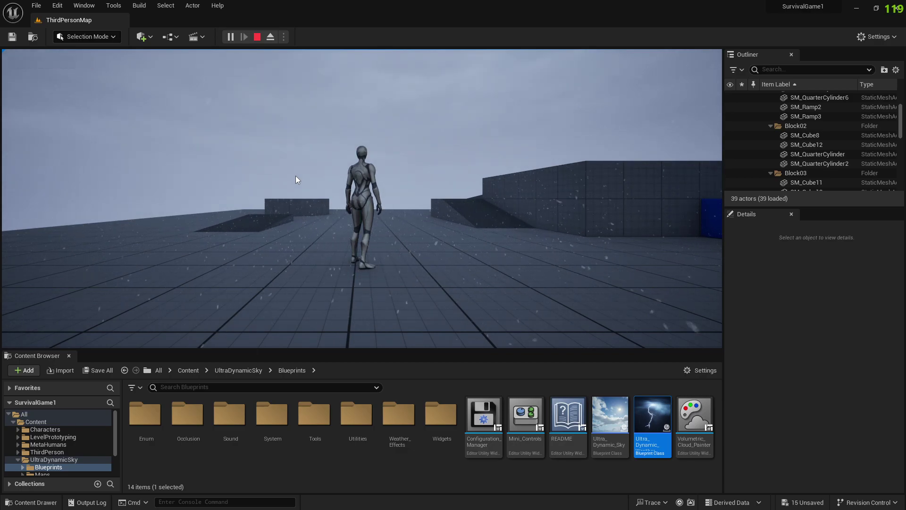
click(413, 240)
key(F11)
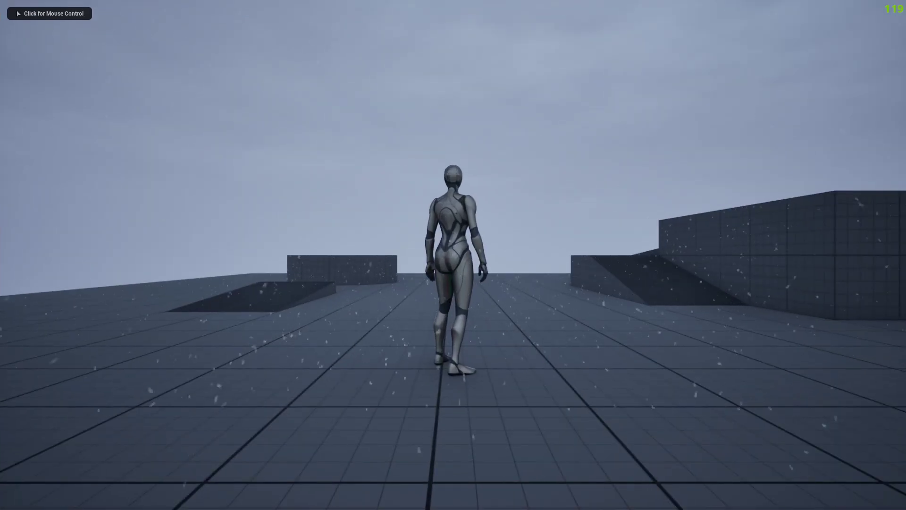
click(453, 255)
key(w)
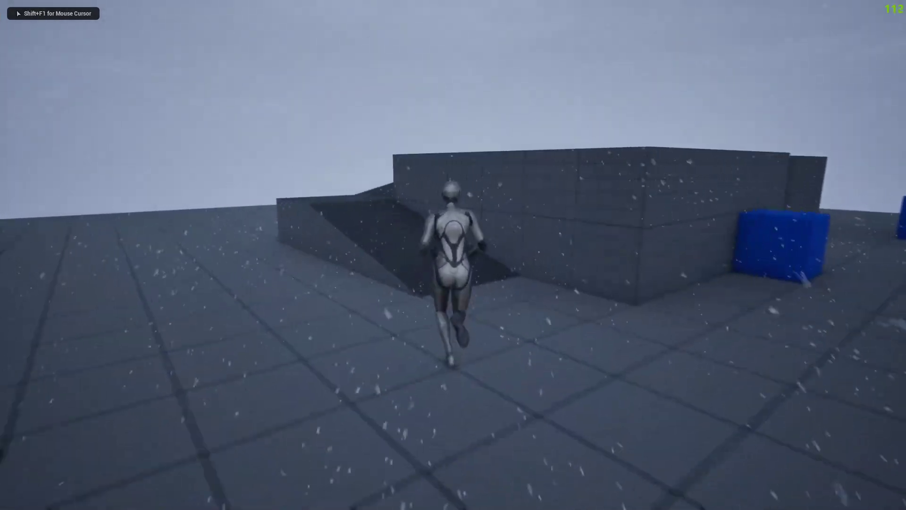
key(space)
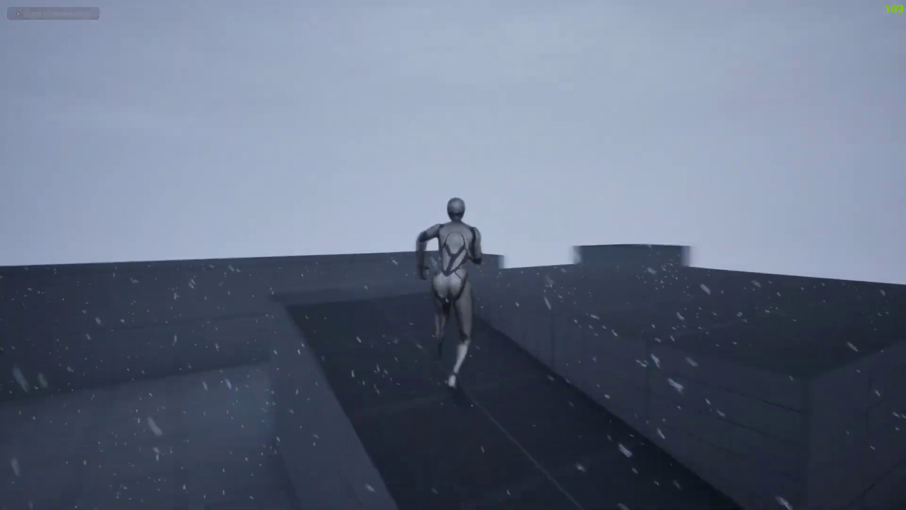
key(space)
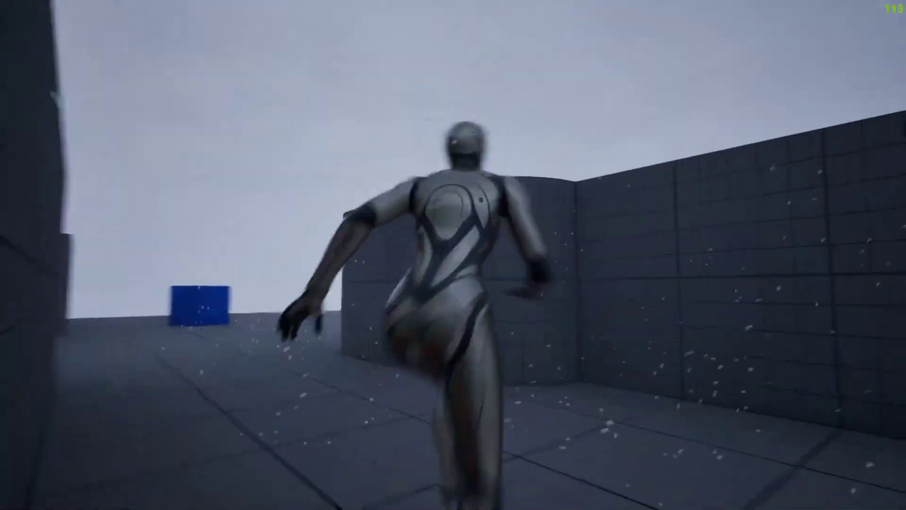
key(space)
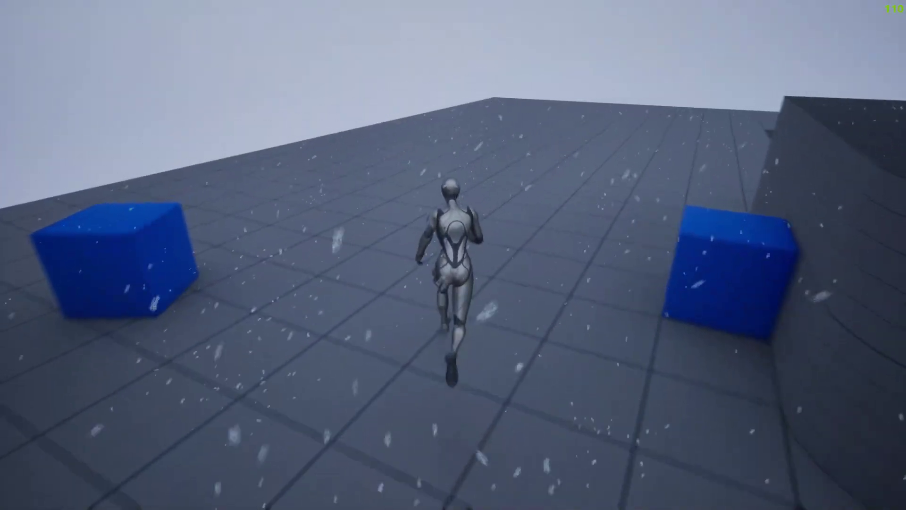
key(Escape)
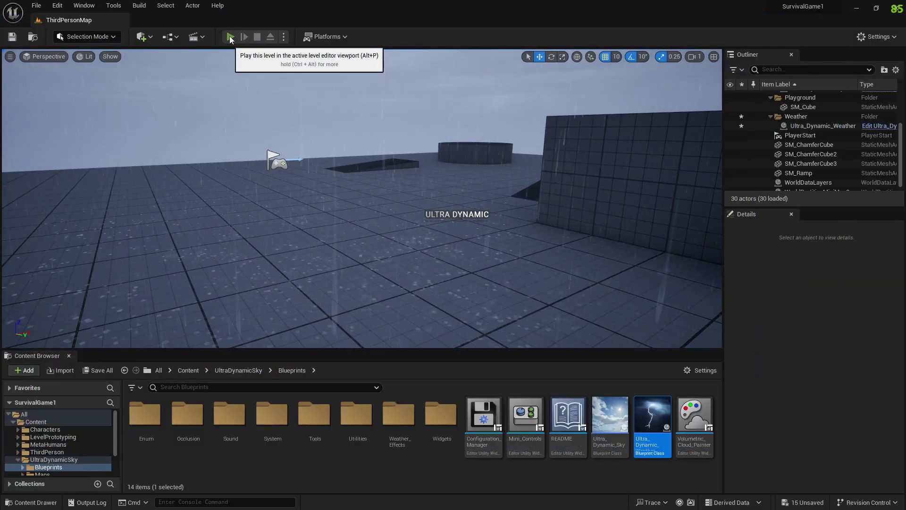
Start and stop the level preview twice to compare the sky and lighting between play sessions.
click(231, 37)
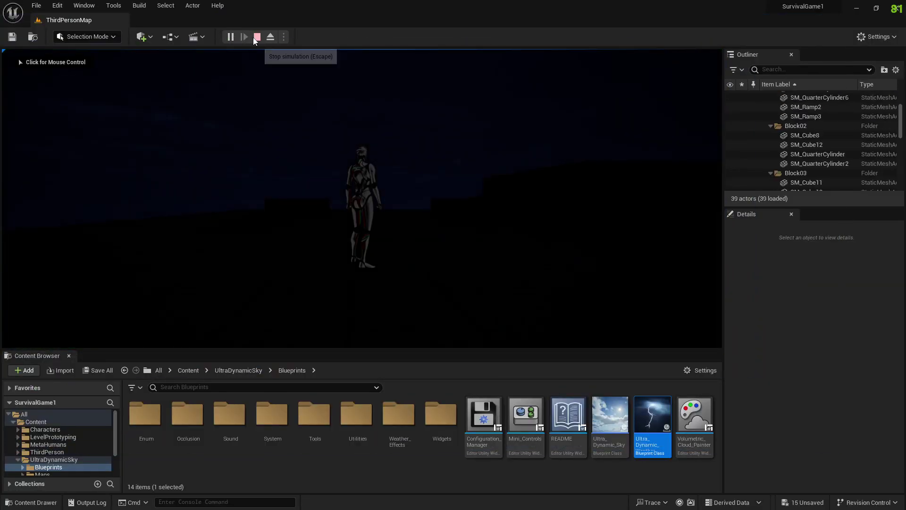
click(257, 36)
click(231, 37)
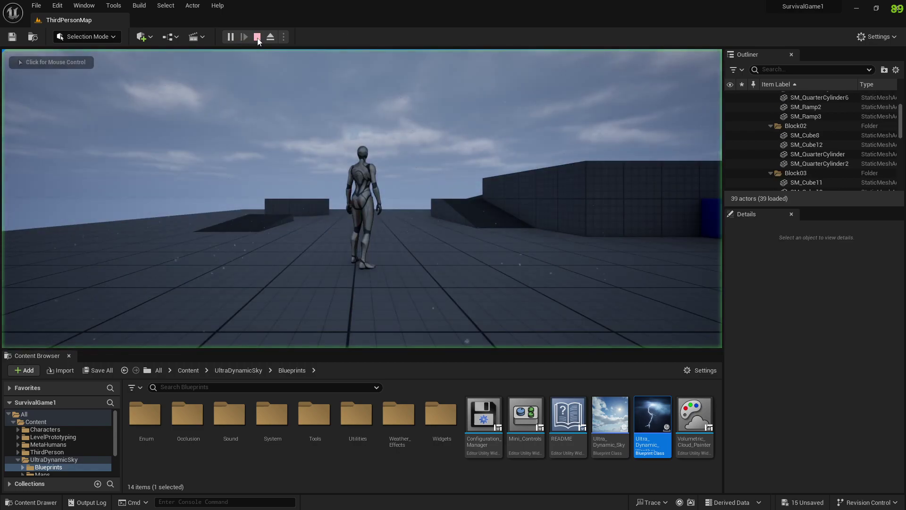
click(257, 36)
Play-test the level full screen, running over the ramps and platforms to examine the rain and sky, stop, and restore the normal viewport size.
click(230, 37)
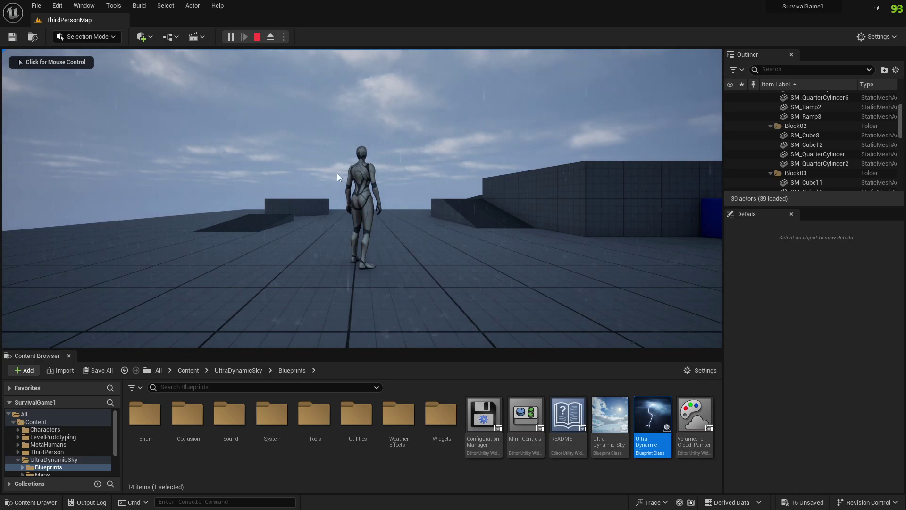
key(F11)
click(453, 254)
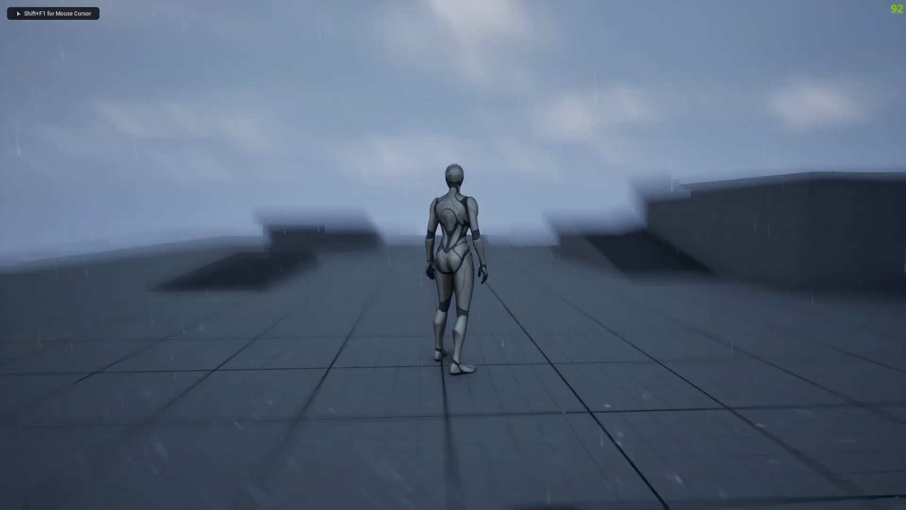
key(w)
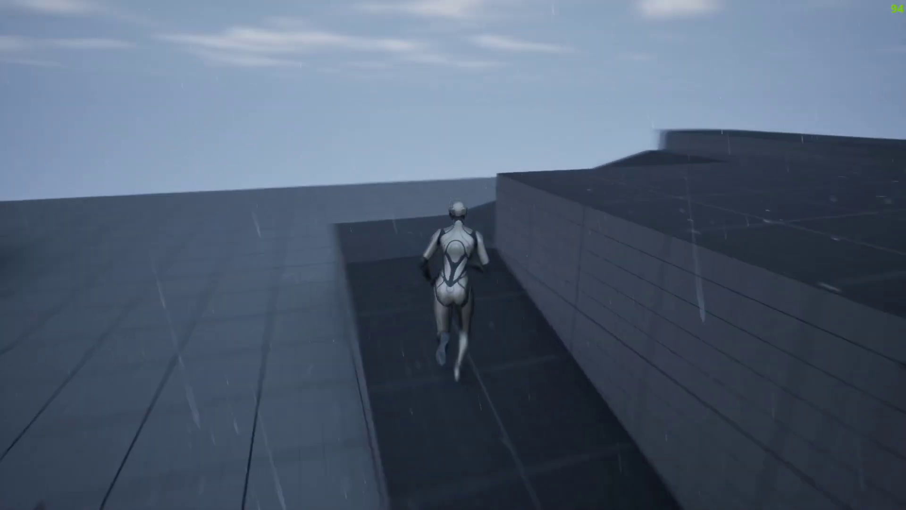
key(space)
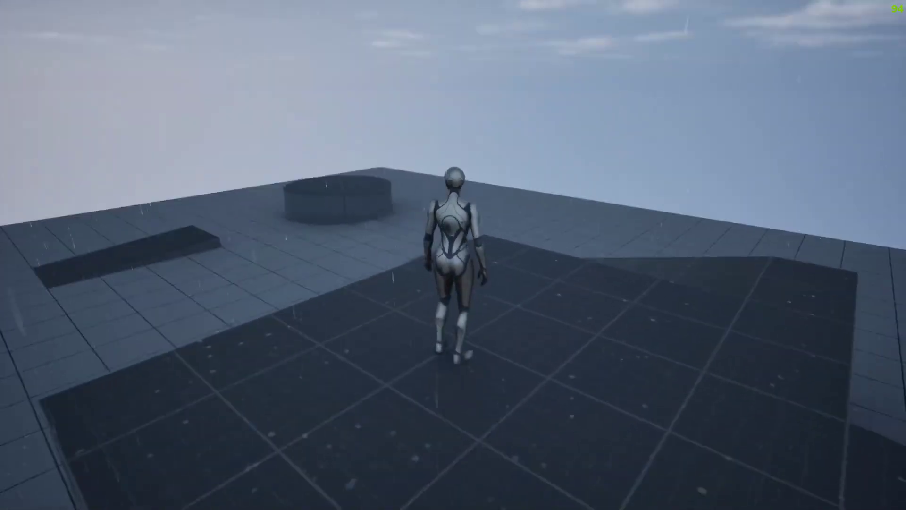
key(d)
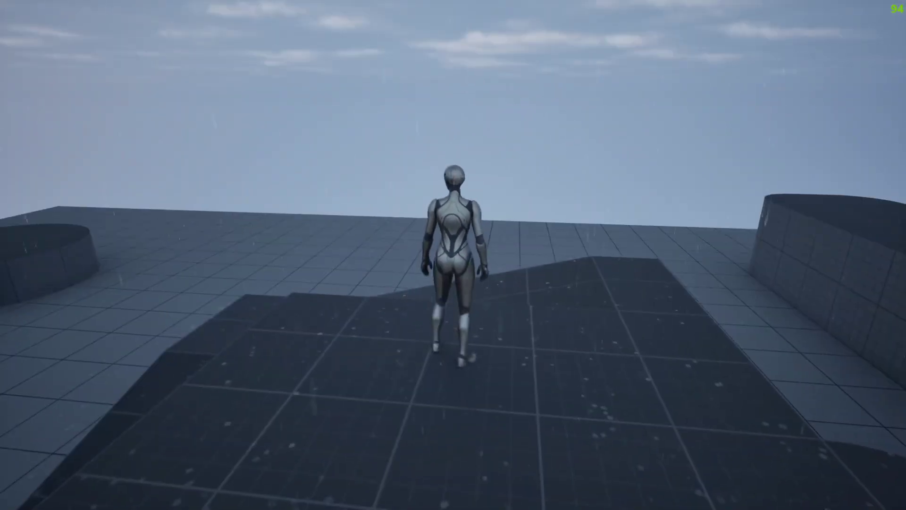
key(w)
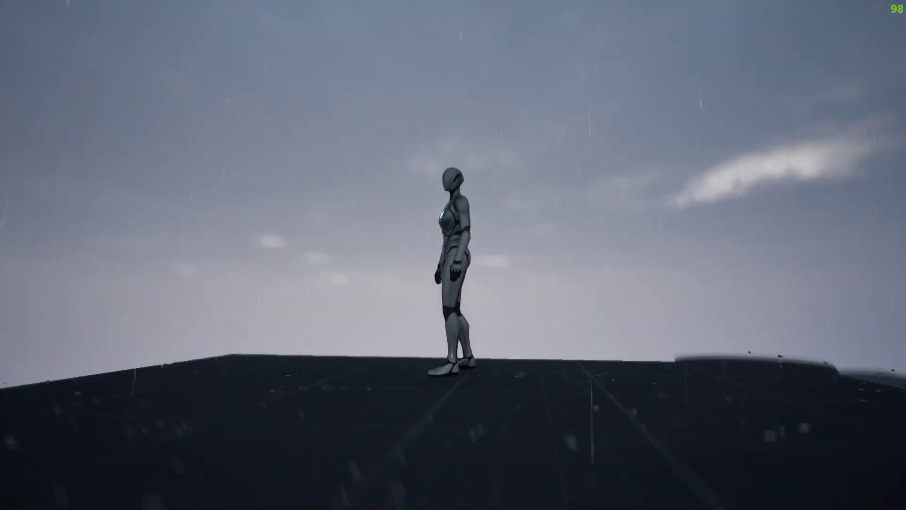
key(w)
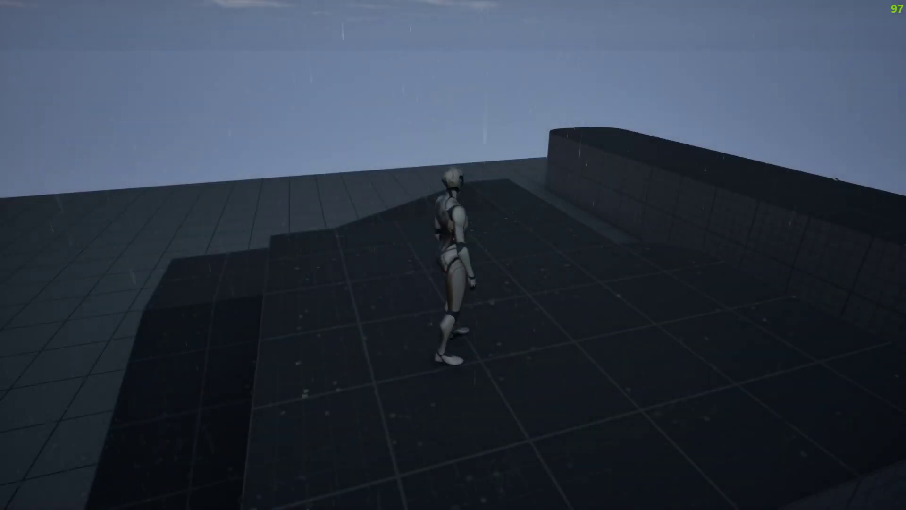
key(w)
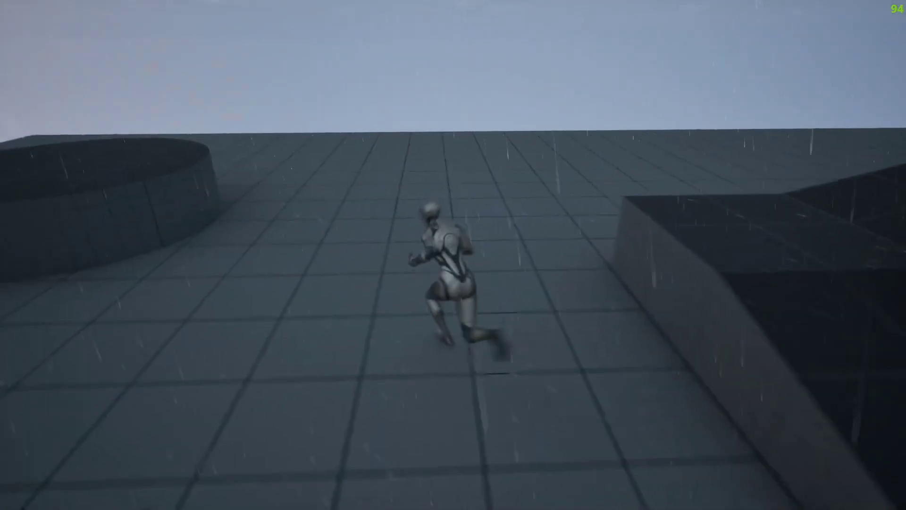
key(w)
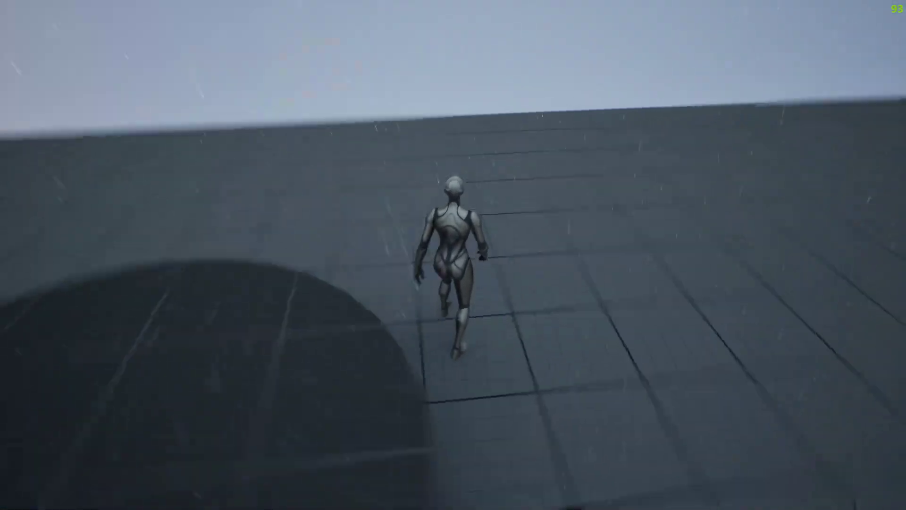
key(w)
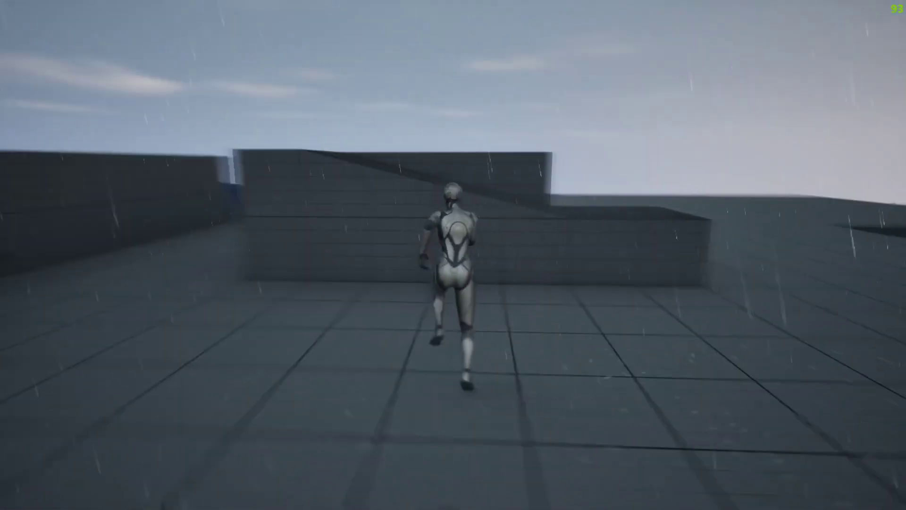
key(w)
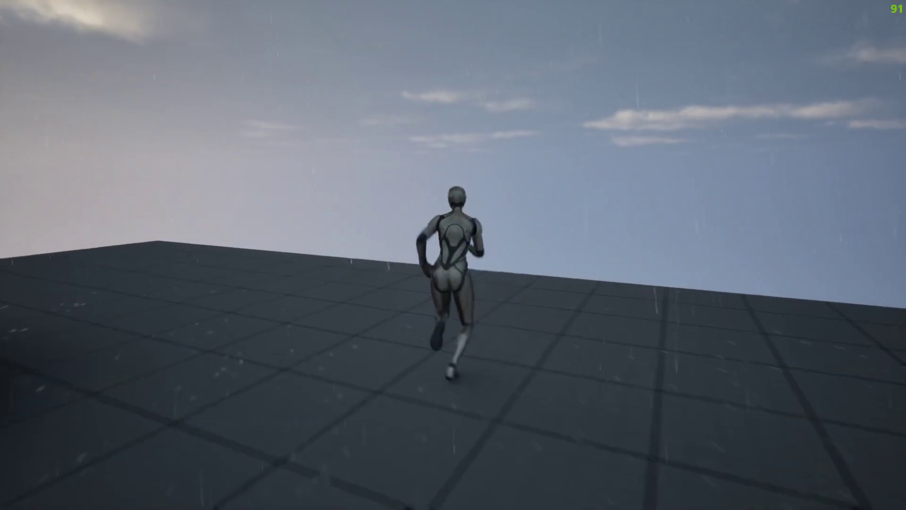
key(Escape)
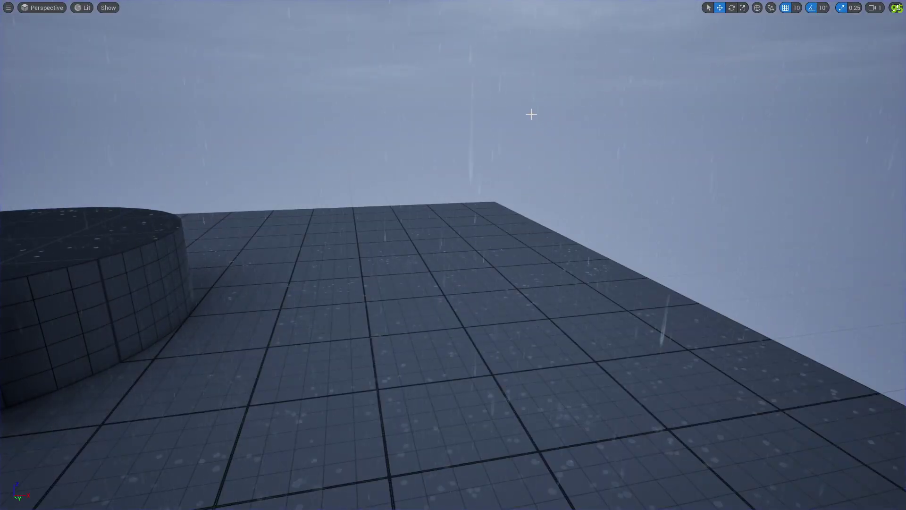
key(F11)
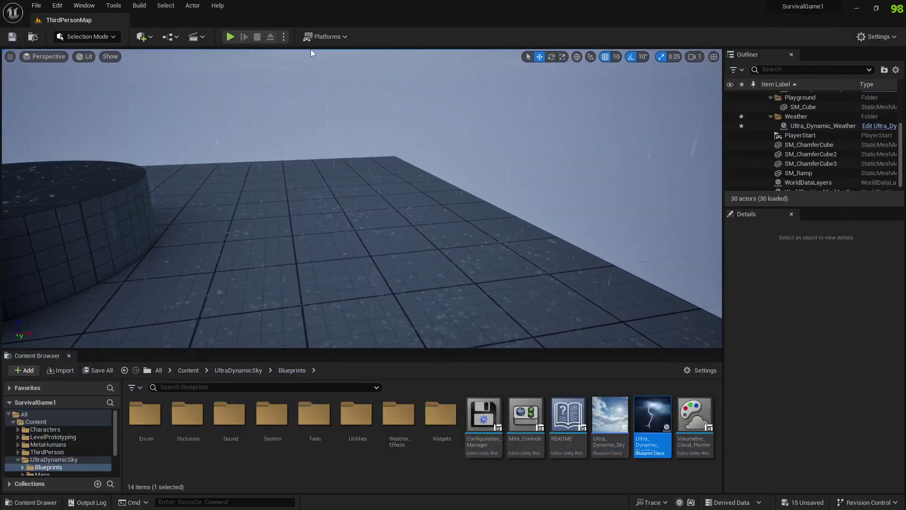
Restart the level preview several times in the normal viewport, look around the character to compare the weather, and stop.
click(231, 37)
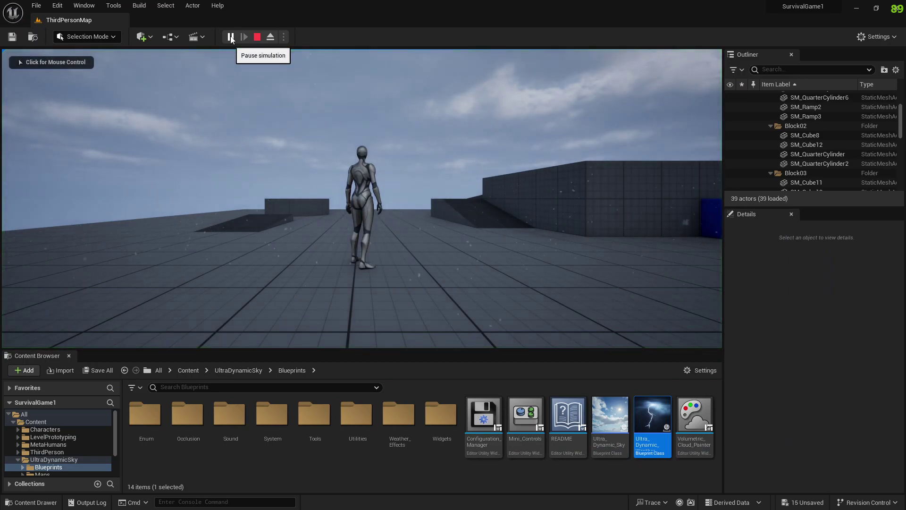
click(257, 37)
click(230, 37)
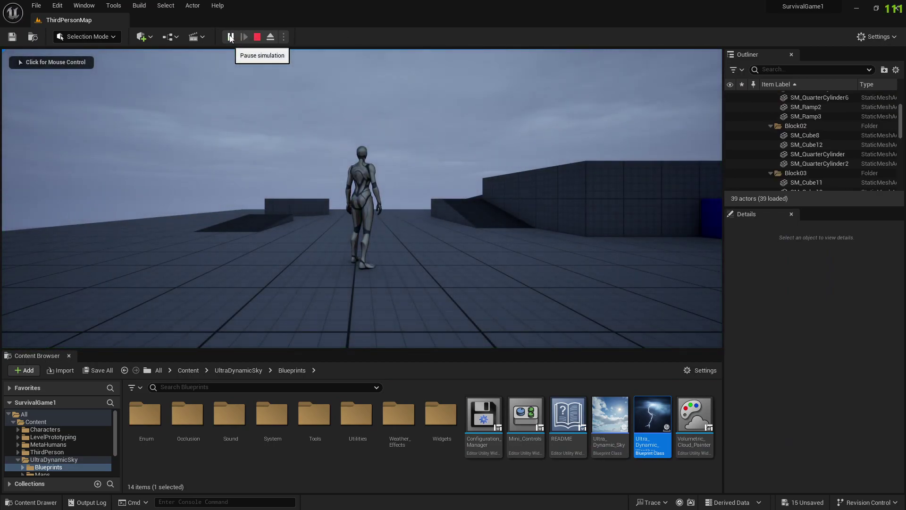
click(257, 37)
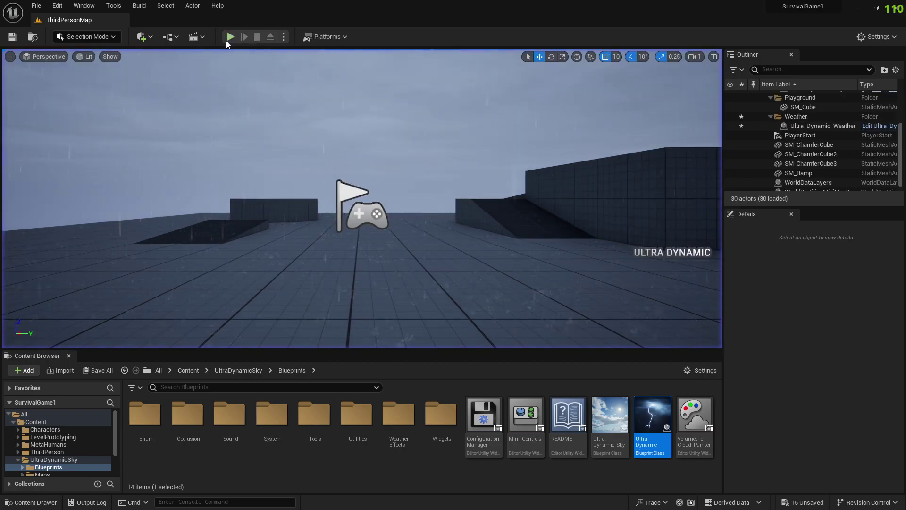
click(231, 37)
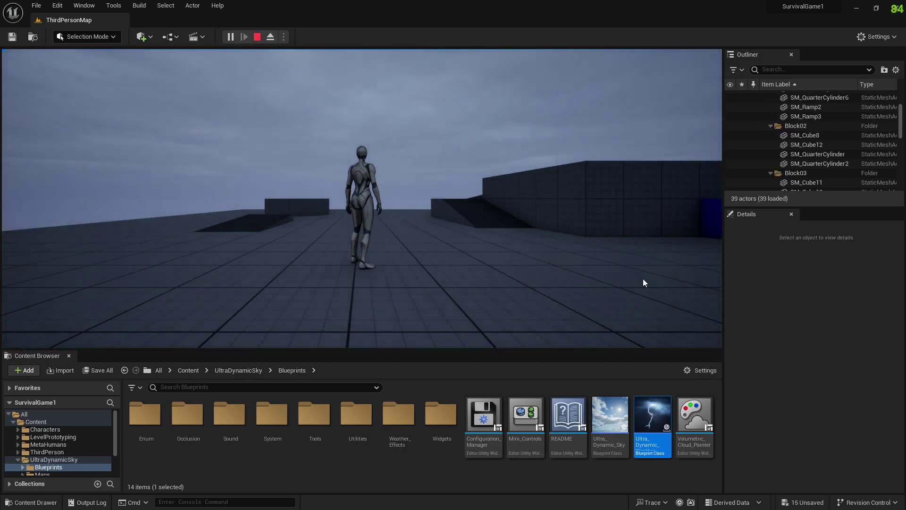
click(257, 37)
click(231, 37)
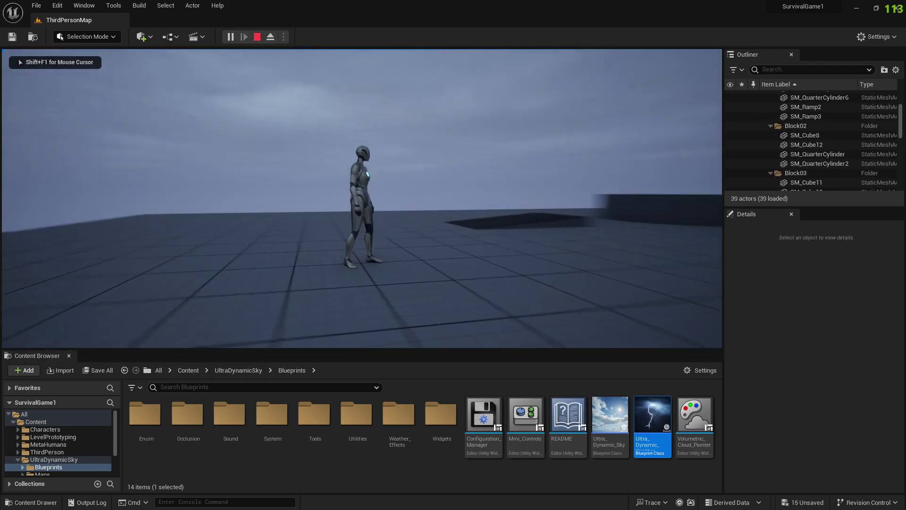
key(w)
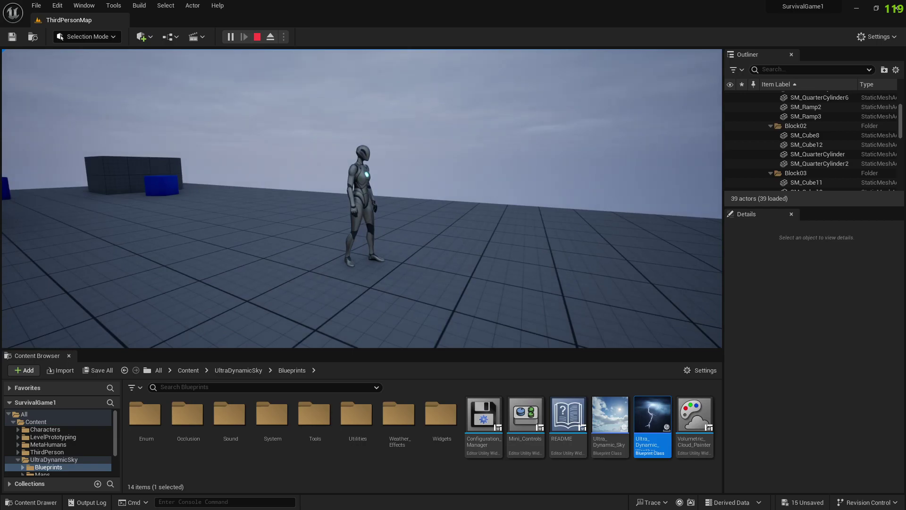
key(Escape)
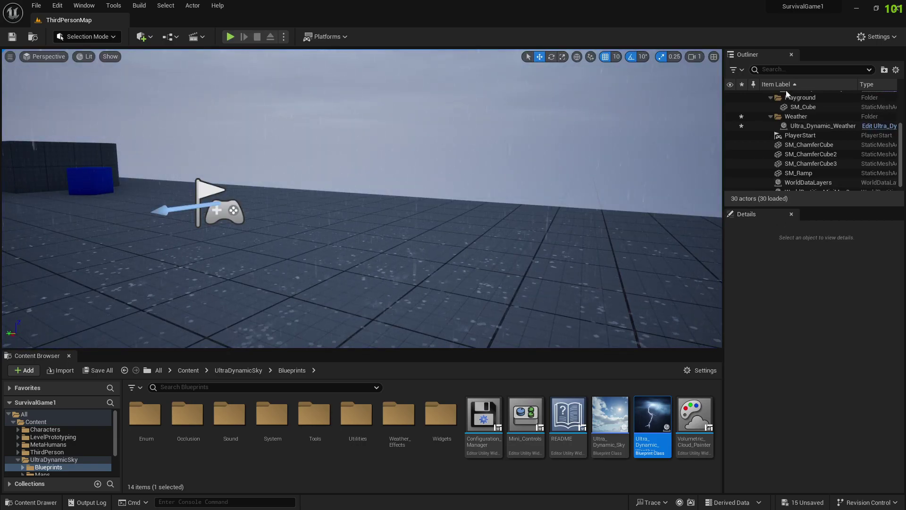
Set the Weather preset of the Ultra_Dynamic_Weather actor to Rain_Thunderstorm.
click(804, 128)
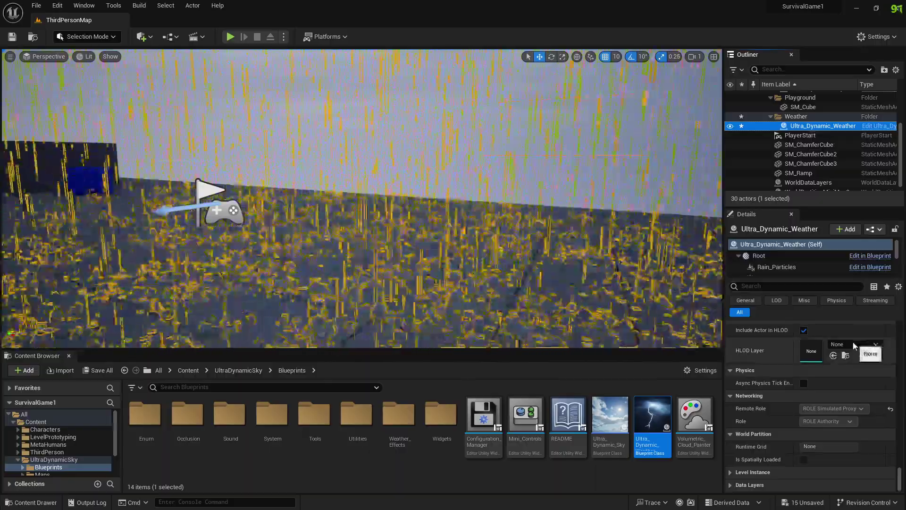
scroll(856, 345, up, 10)
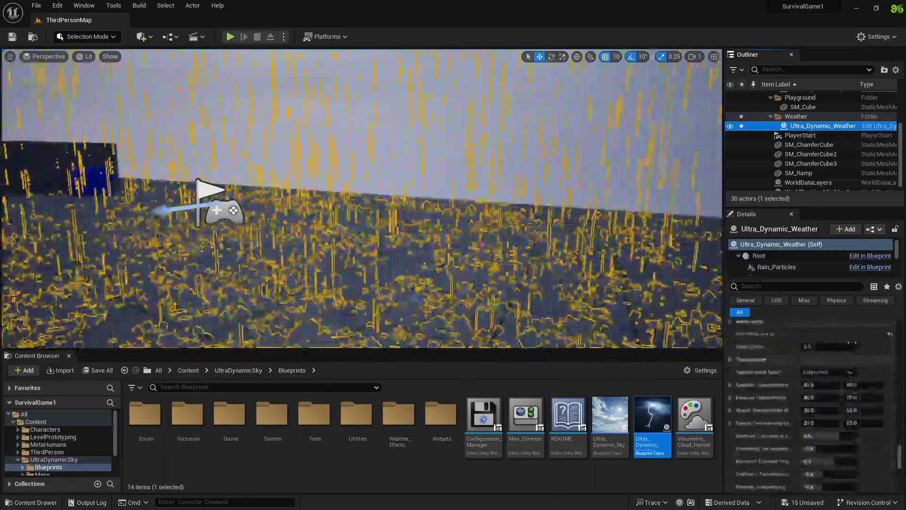
drag(899, 455, 894, 324)
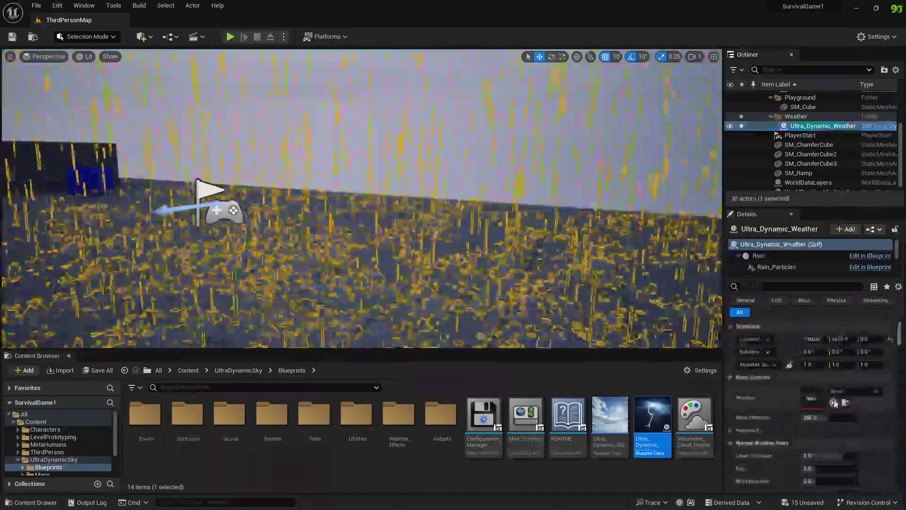
click(845, 392)
scroll(823, 312, down, 5)
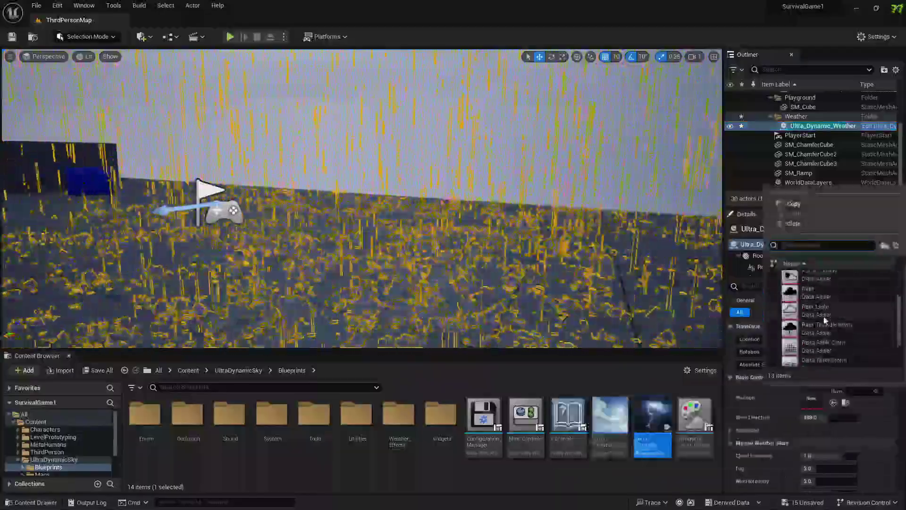
click(827, 312)
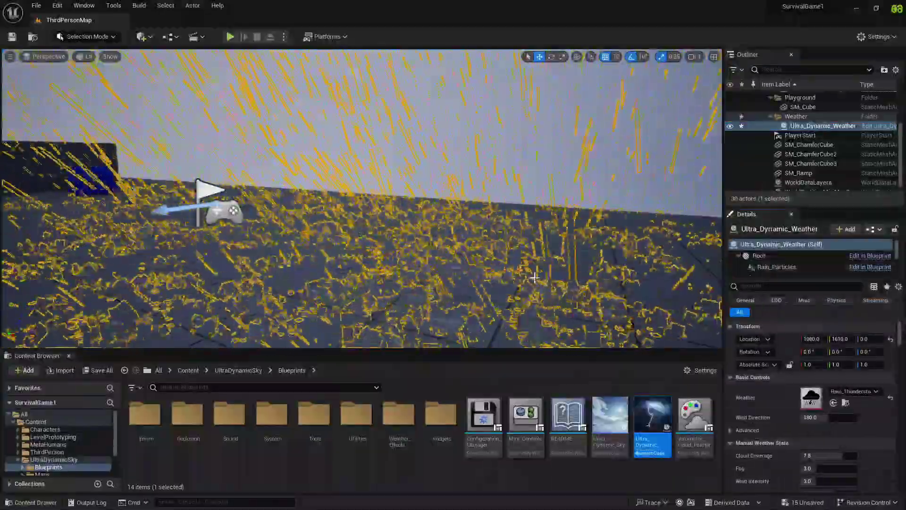
Briefly preview the thunderstorm in play and examine the weather actor's settings down to Season and Random Weather Variation.
click(231, 36)
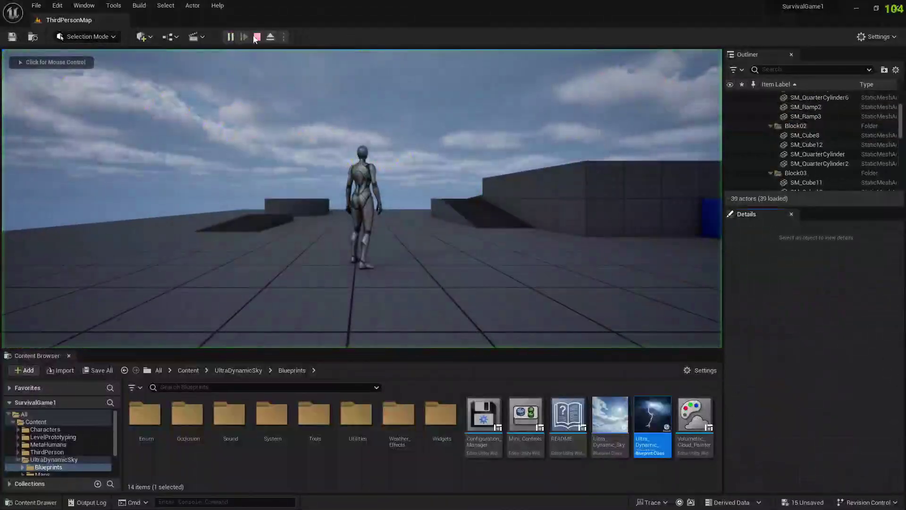
click(257, 37)
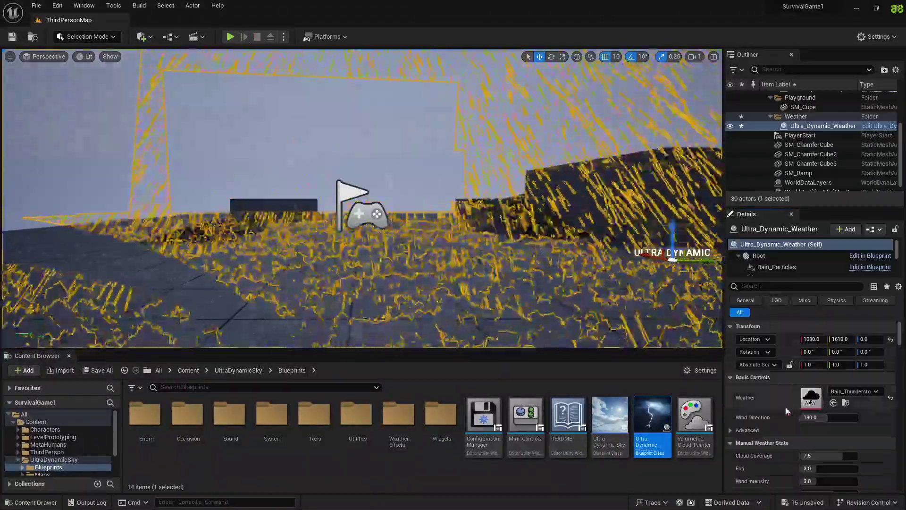
scroll(785, 406, down, 3)
scroll(786, 406, down, 8)
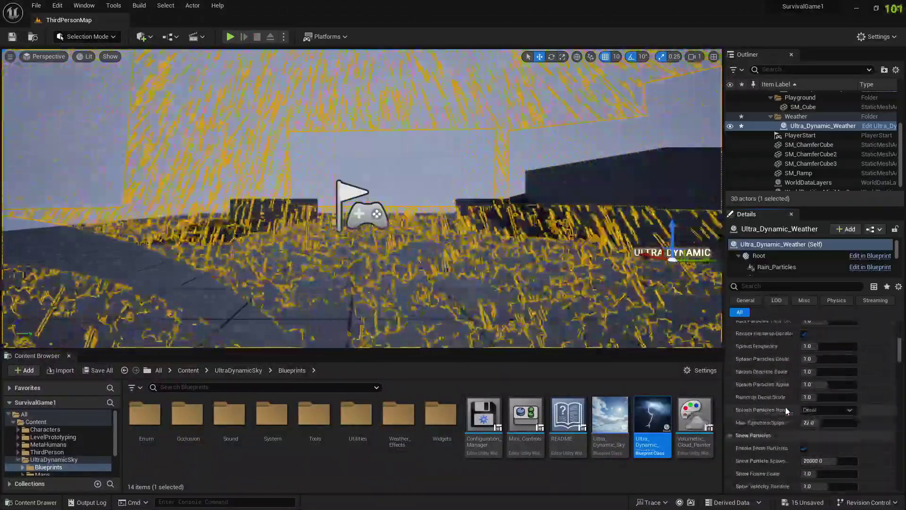
scroll(785, 407, down, 10)
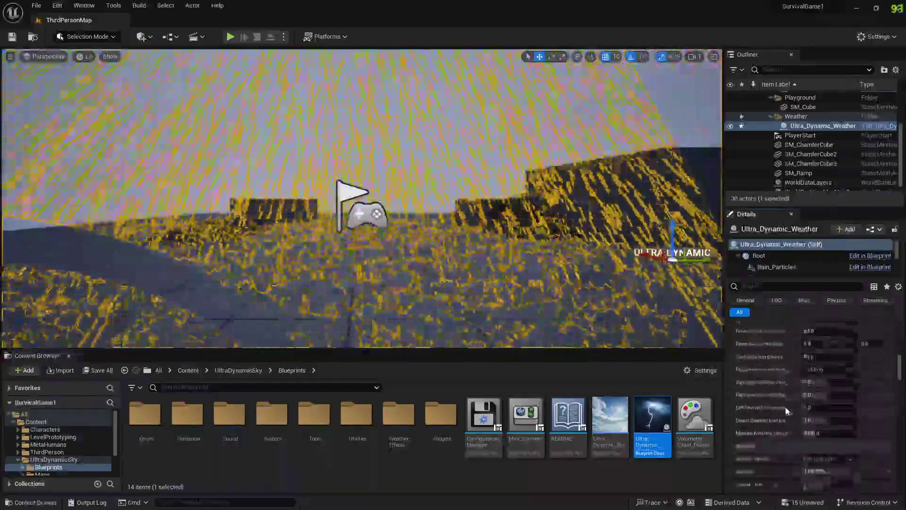
scroll(786, 407, down, 1)
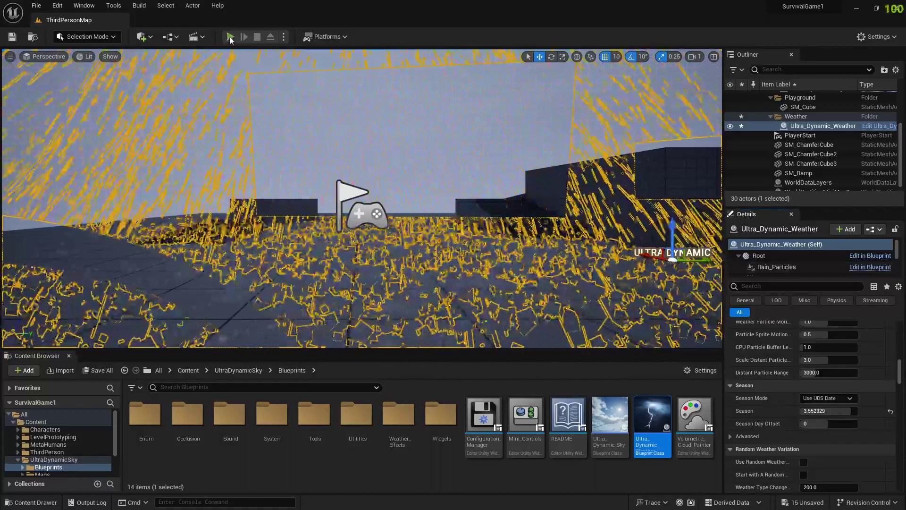
Play-test the thunderstorm in the level, running and jumping across the blocks to examine the rain in the dark.
click(231, 37)
click(403, 188)
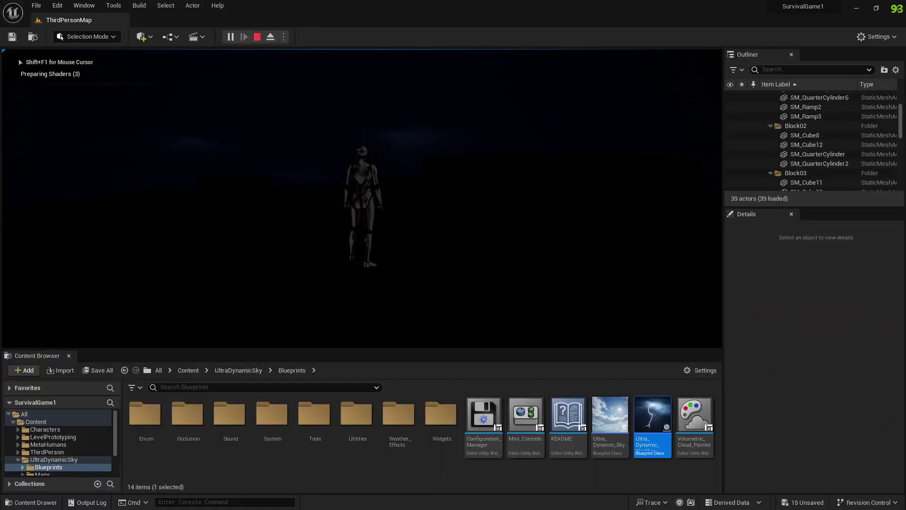
key(w)
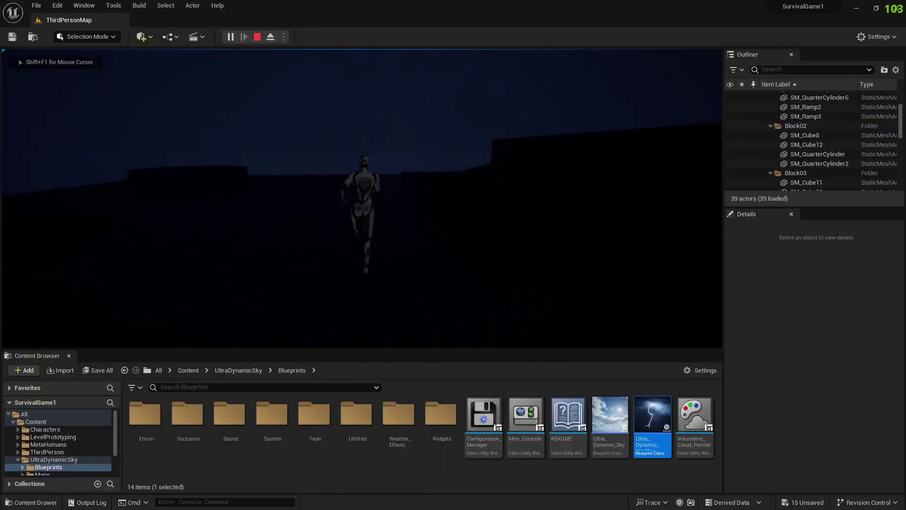
key(space)
key(w)
key(space)
key(w)
key(space)
key(w)
key(space)
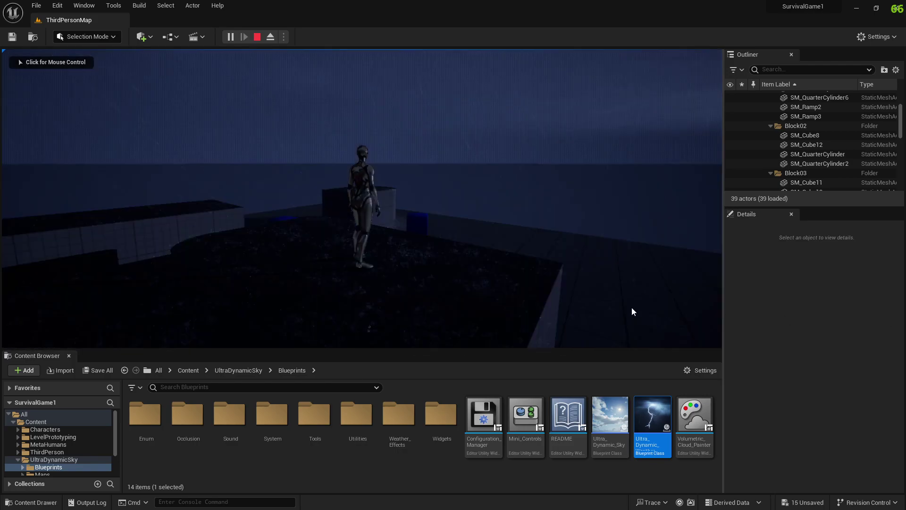
Play-test the thunderstorm in full screen, walking the character and looking around at the lightning and rain, and end the play session.
click(631, 312)
key(shift+F1)
key(F11)
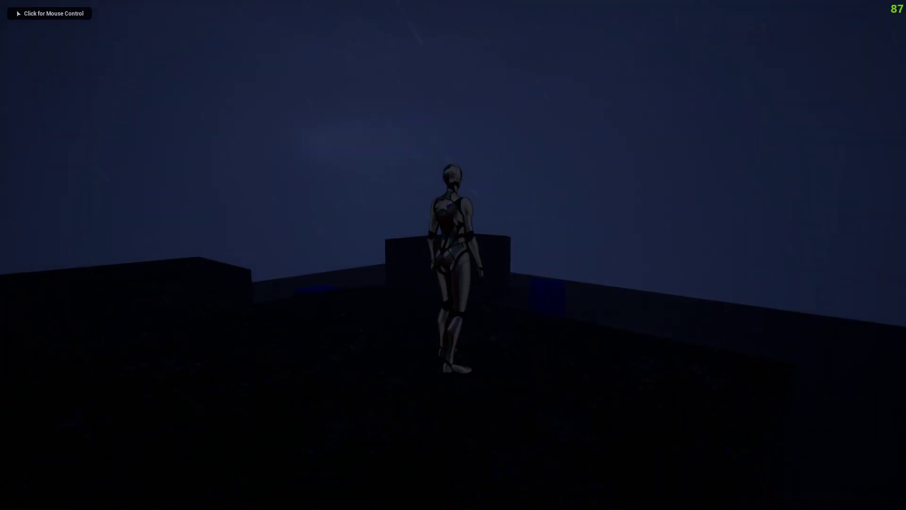
click(632, 312)
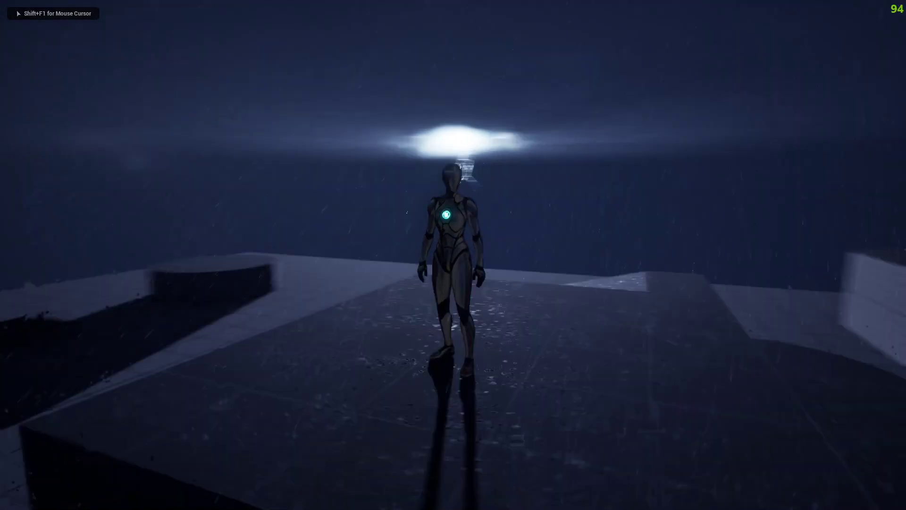
key(d)
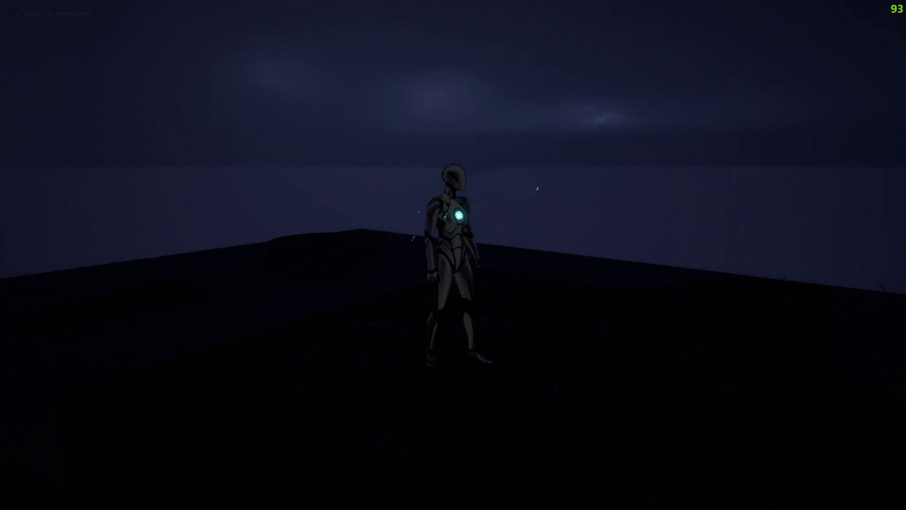
key(w)
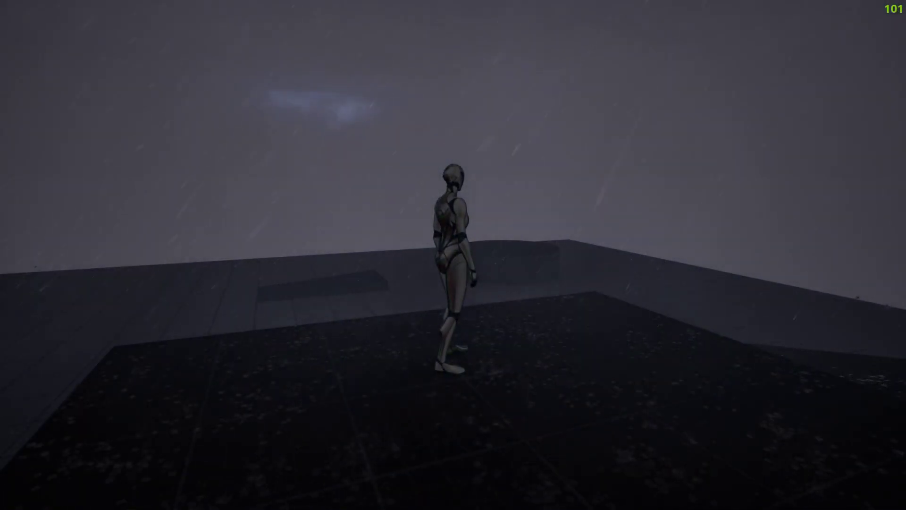
key(Escape)
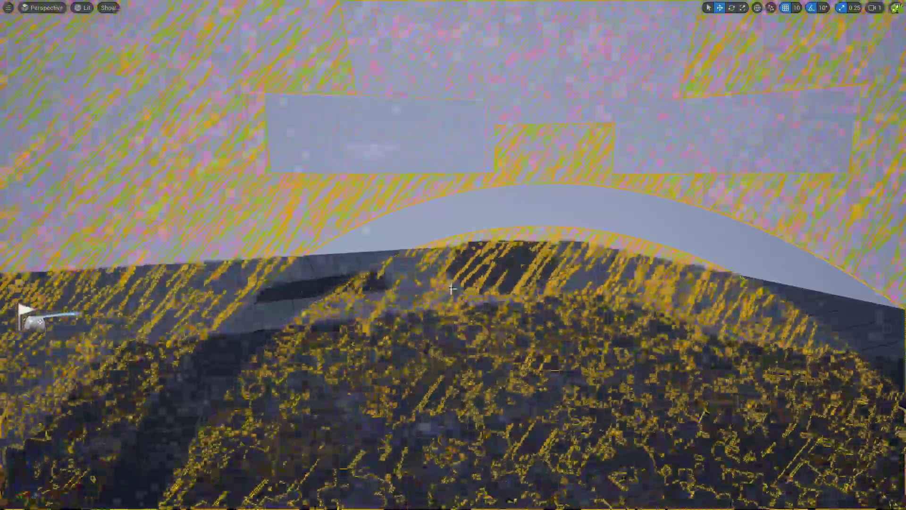
Restore the viewport from full screen and collapse the level's actor folders to a compact overview.
right_click(425, 324)
mouse_move(456, 284)
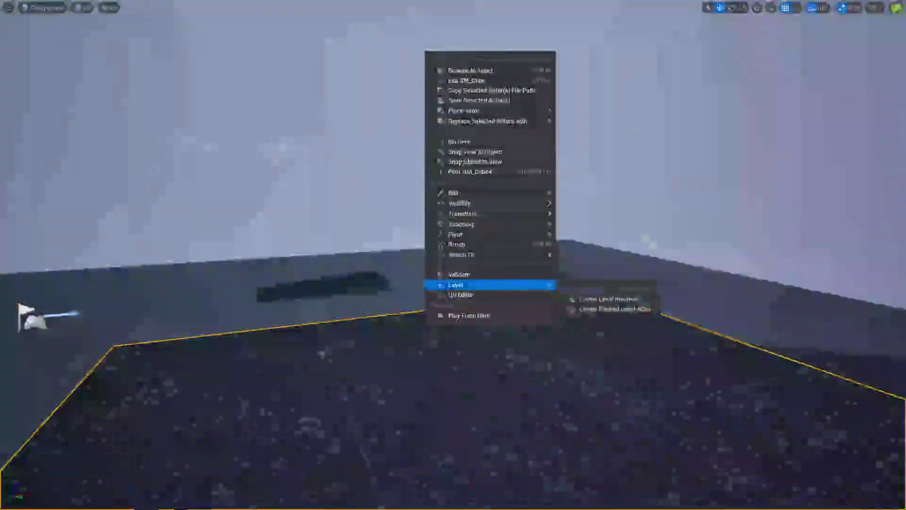
click(623, 233)
key(F11)
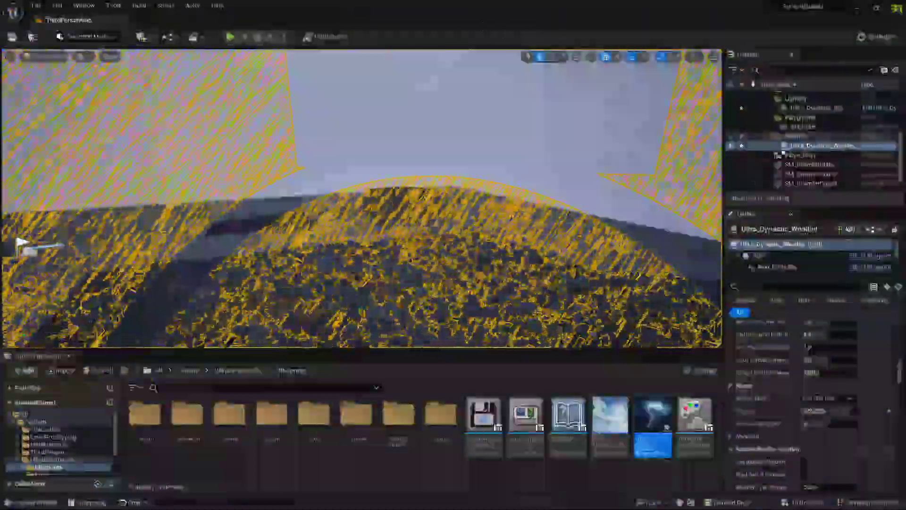
click(773, 136)
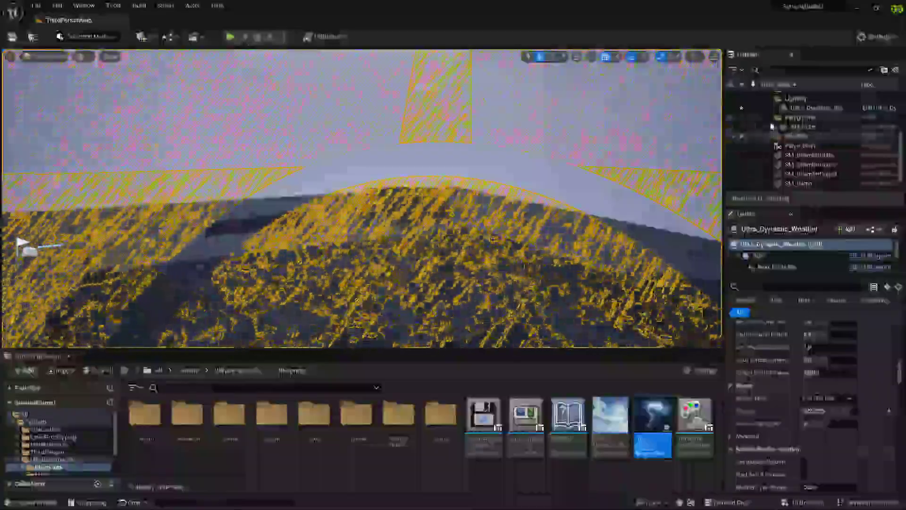
scroll(770, 132, up, 5)
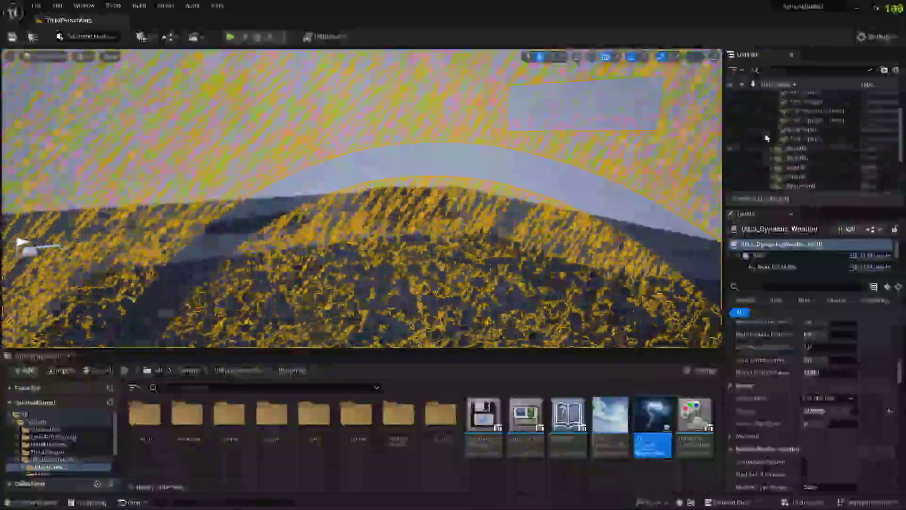
click(772, 106)
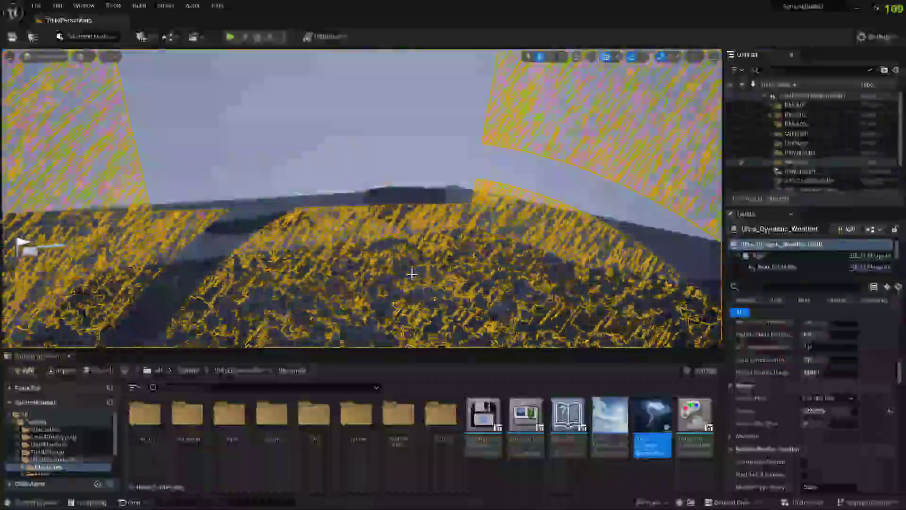
Search the placeable actors for "ocean" and "water".
click(150, 40)
mouse_move(170, 188)
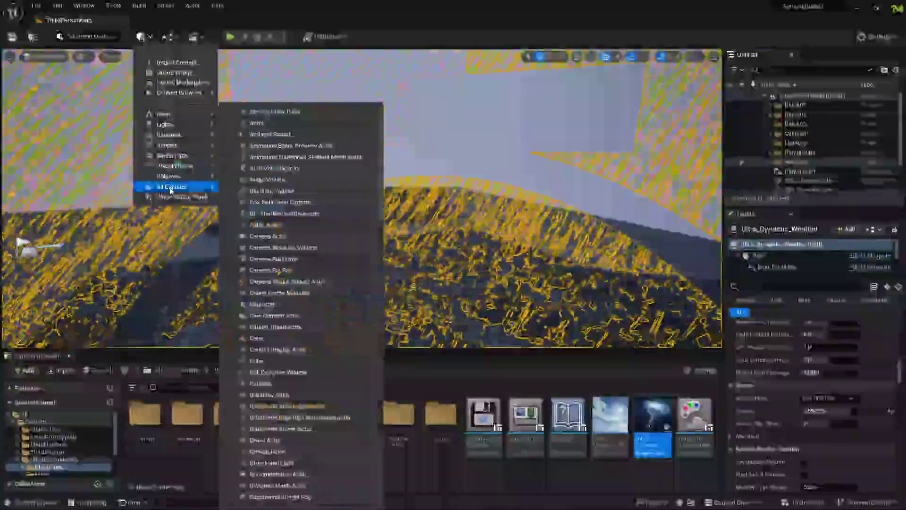
text(ocean)
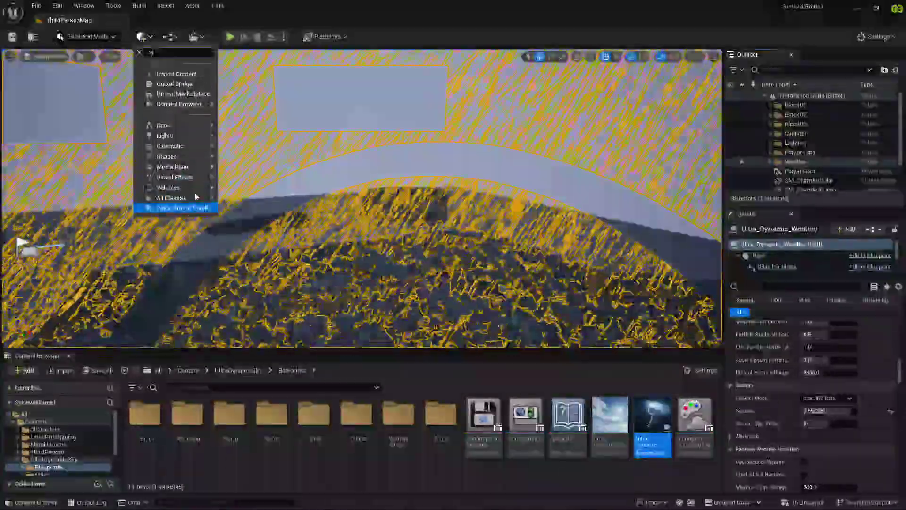
text(water)
Find the experimental Water plugin, enable it for the project and restart the editor.
click(82, 6)
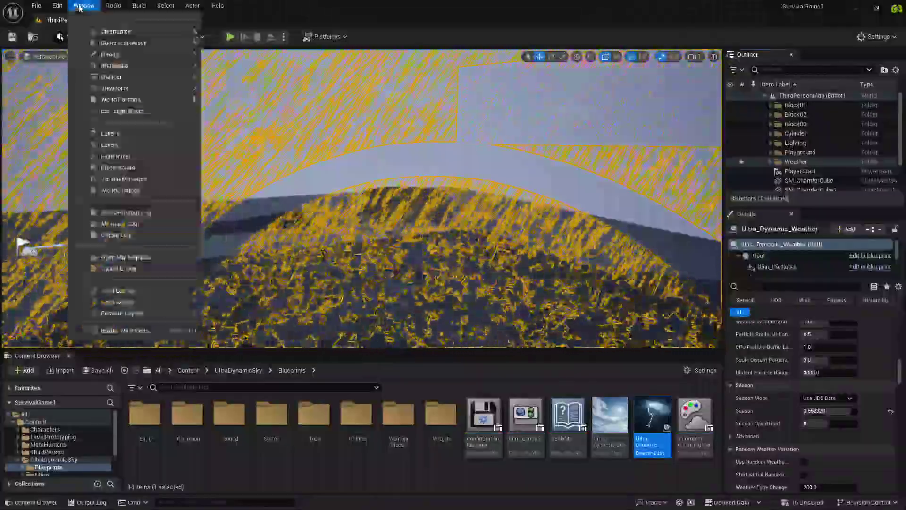
mouse_move(65, 7)
click(97, 151)
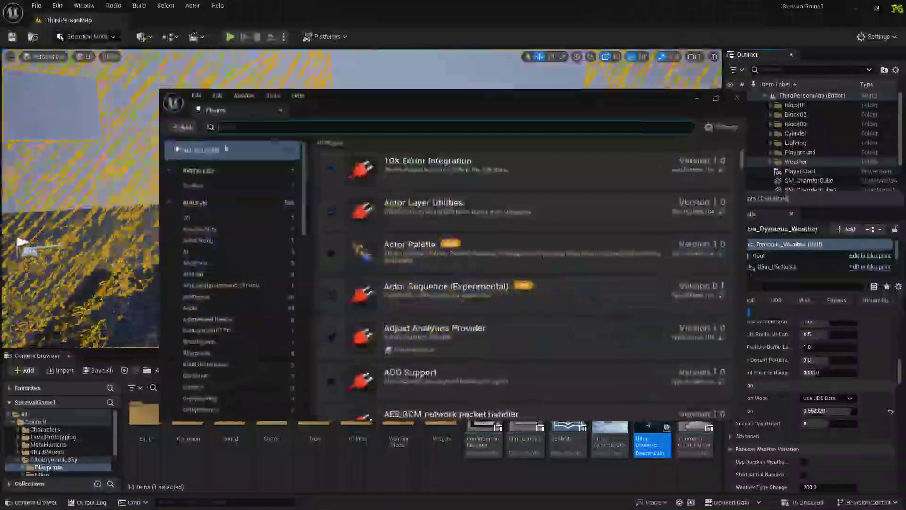
text(water)
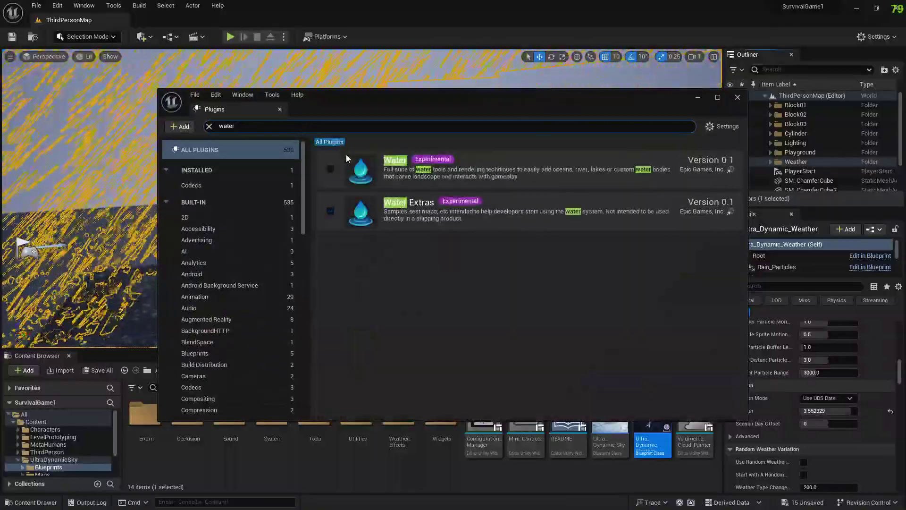
click(330, 169)
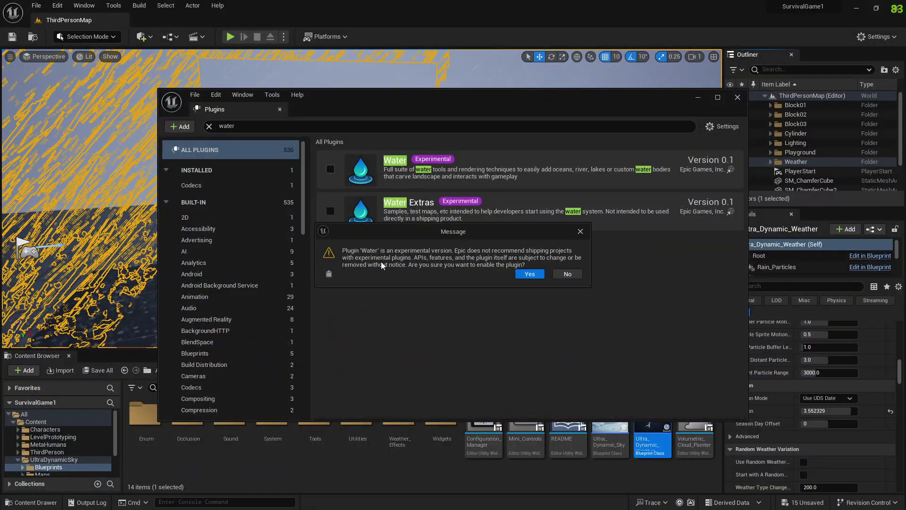
click(530, 274)
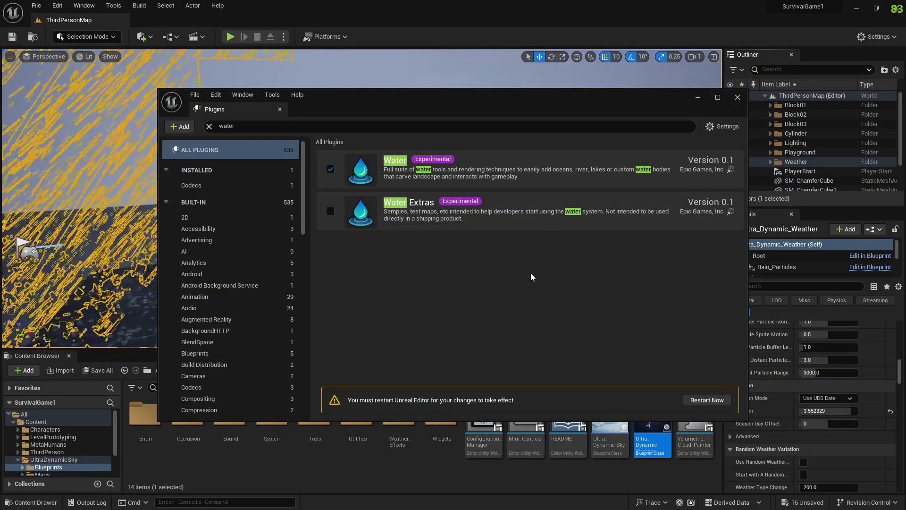
click(708, 400)
click(487, 364)
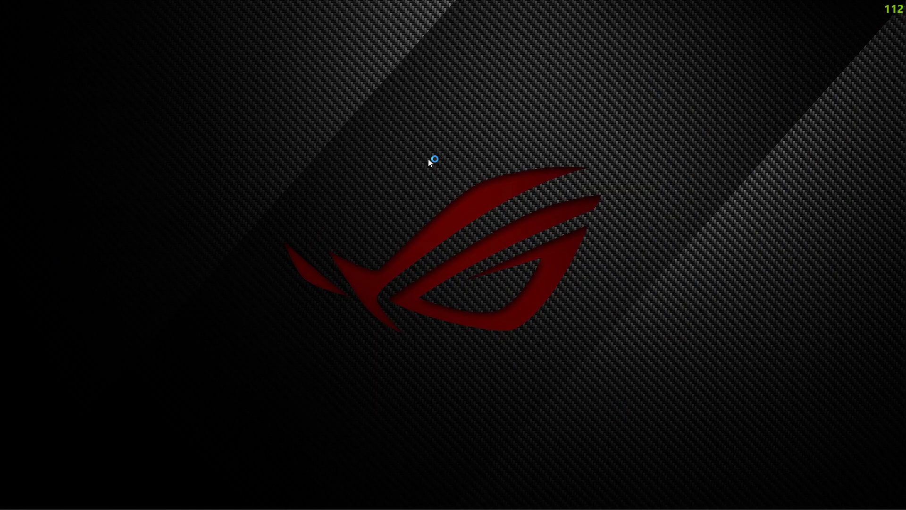
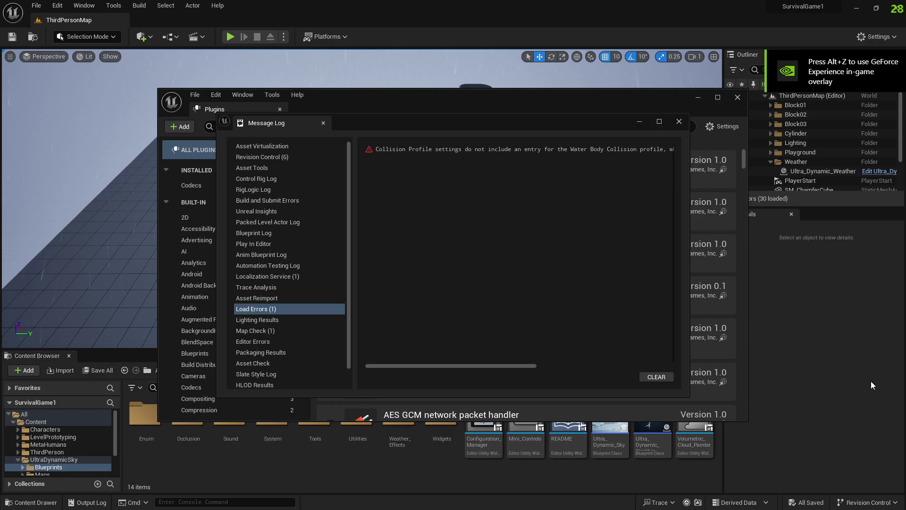
Clear and close the load error log, disable the Water plugin and restart the editor.
click(657, 377)
click(679, 122)
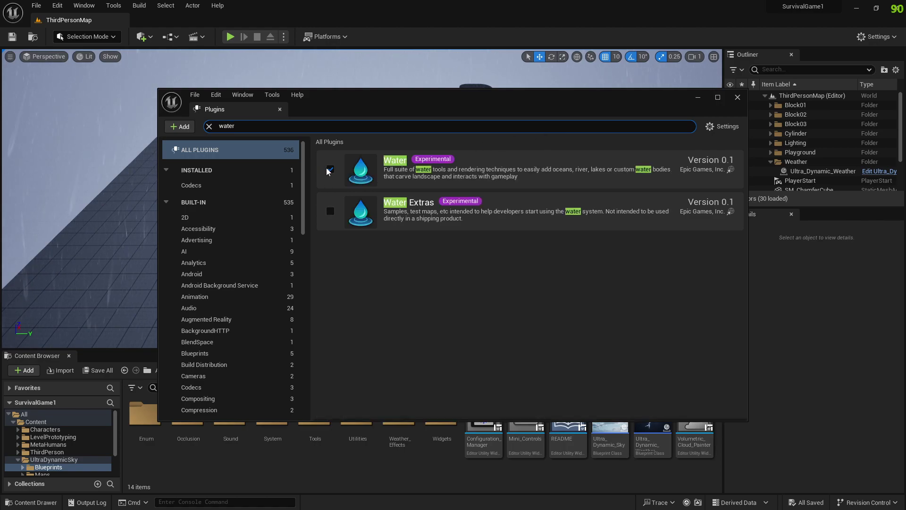
click(330, 169)
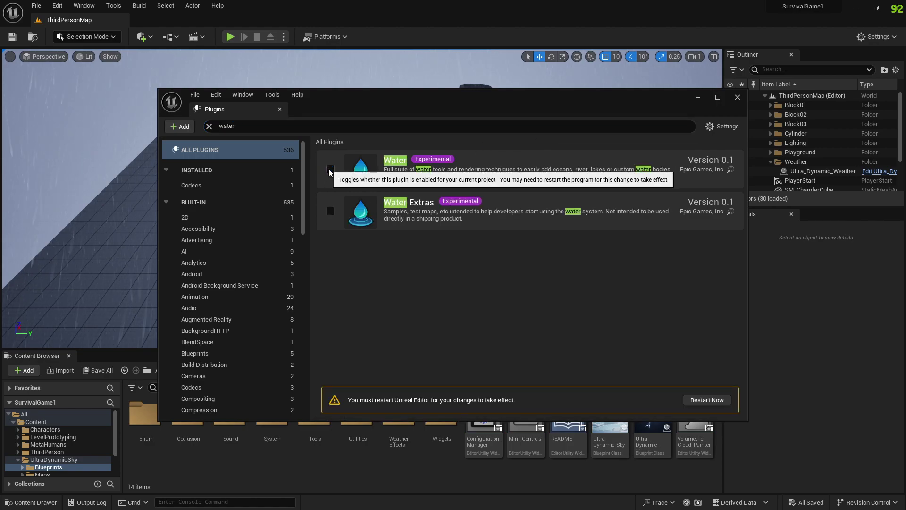
click(725, 401)
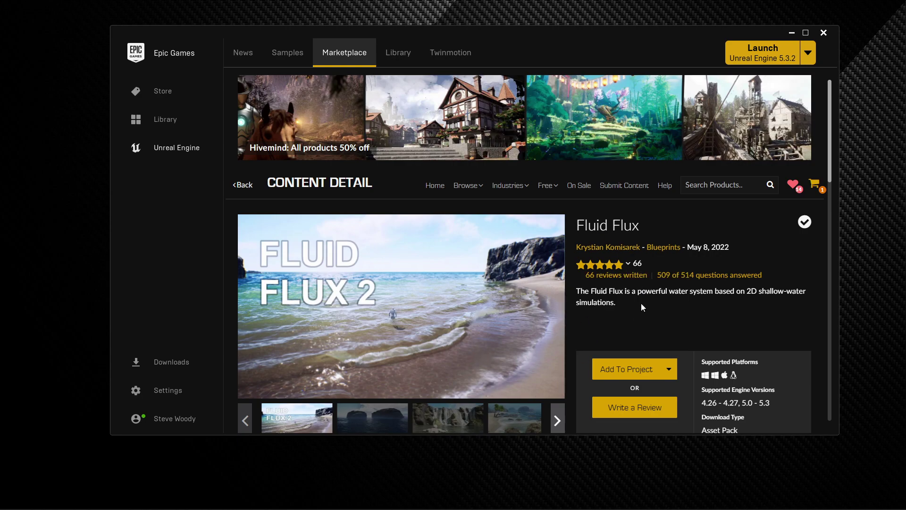
In the Epic Games Launcher, examine the Fluid Flux product page and its description, and return to the marketplace results for "fluid".
scroll(641, 307, down, 3)
scroll(479, 340, up, 3)
scroll(416, 304, down, 15)
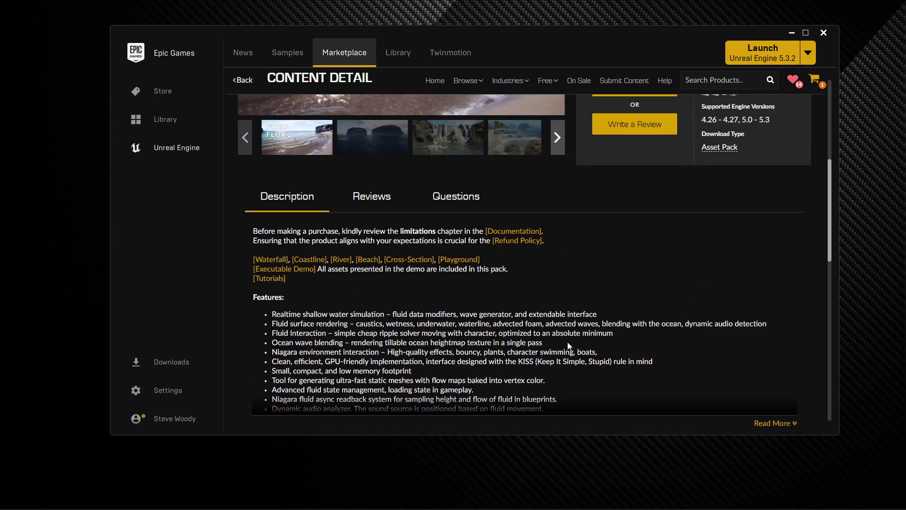
scroll(474, 288, up, 15)
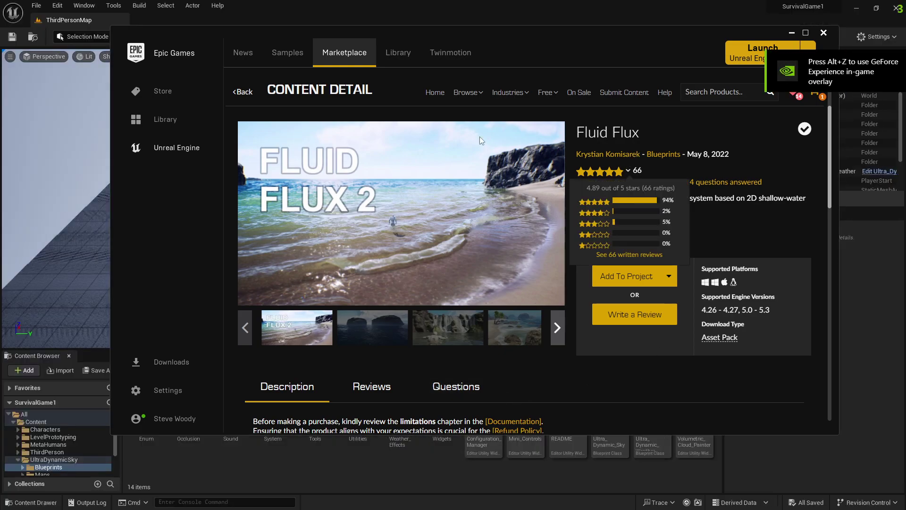
click(243, 92)
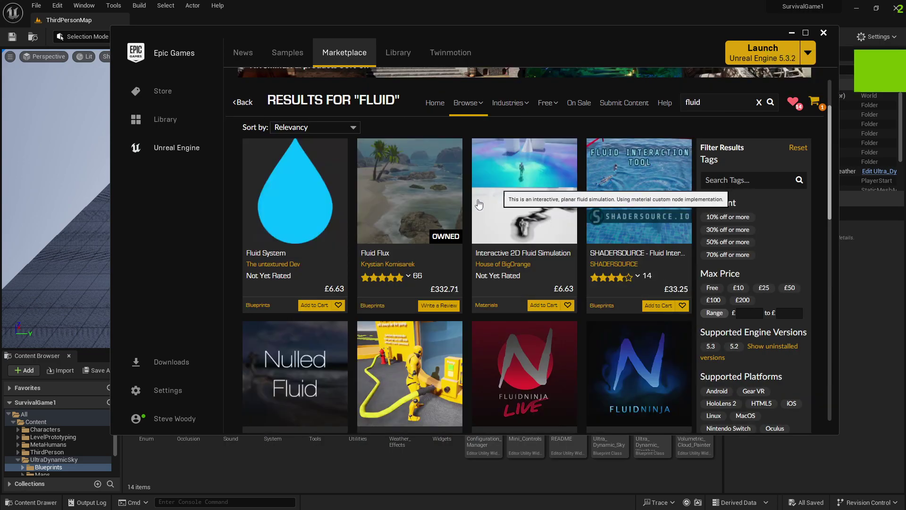
mouse_move(444, 278)
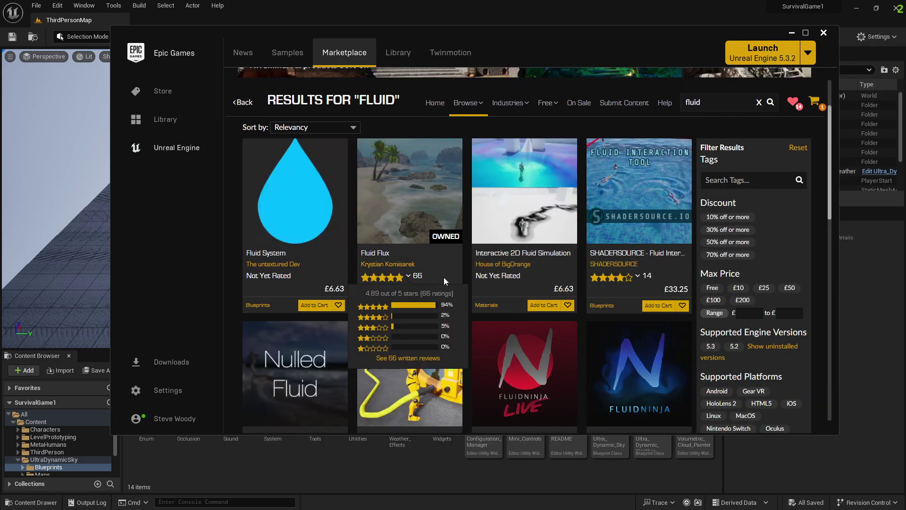
Add the Fluid Flux asset pack to the SurvivalGame1 project and move the launcher window out of the way.
click(395, 184)
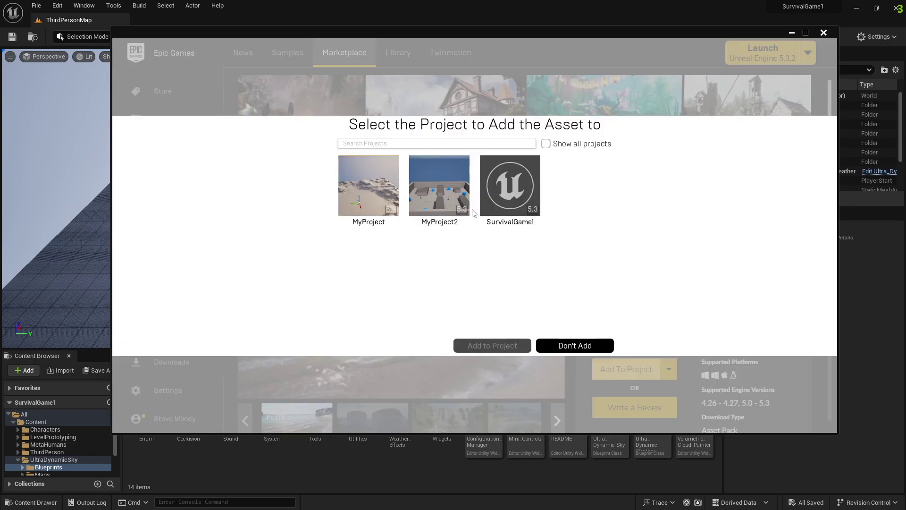
click(527, 198)
click(503, 344)
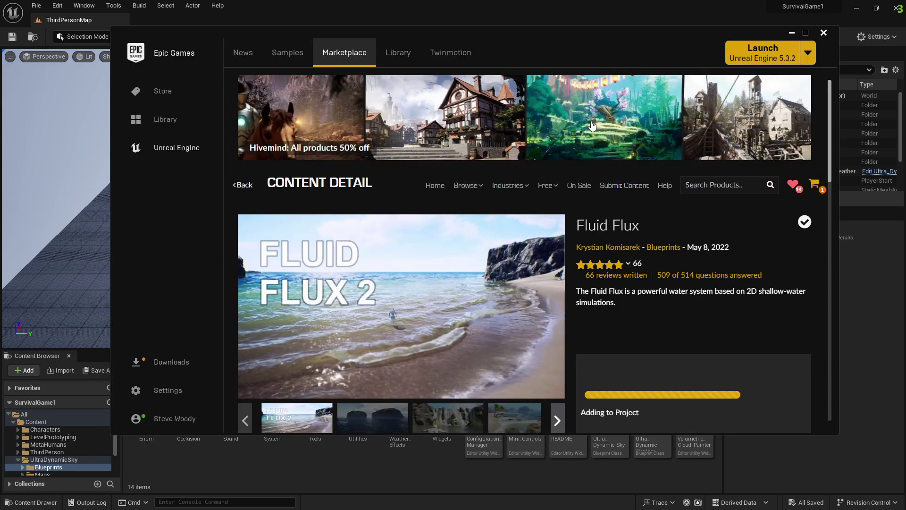
drag(523, 32, 905, 77)
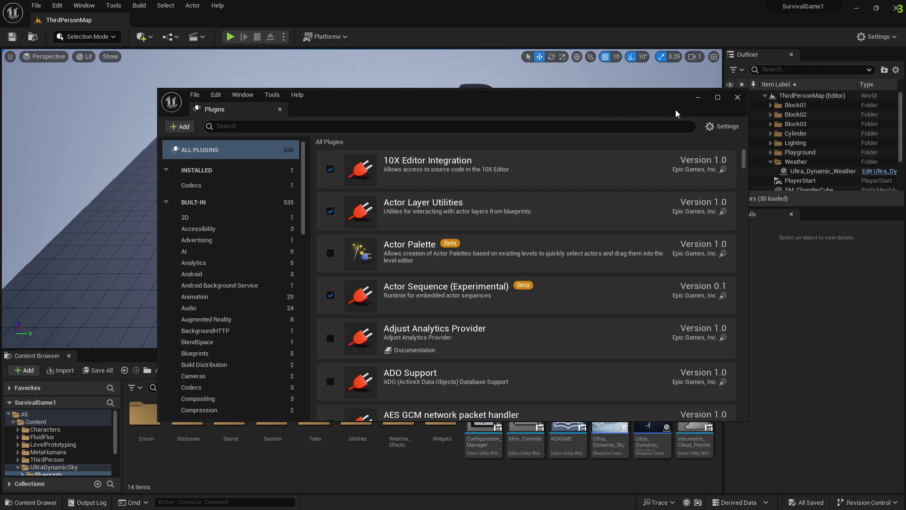
Return to Unreal Editor, close the plugin manager and open the Coastline folder inside the project's FluidFlux content.
click(737, 99)
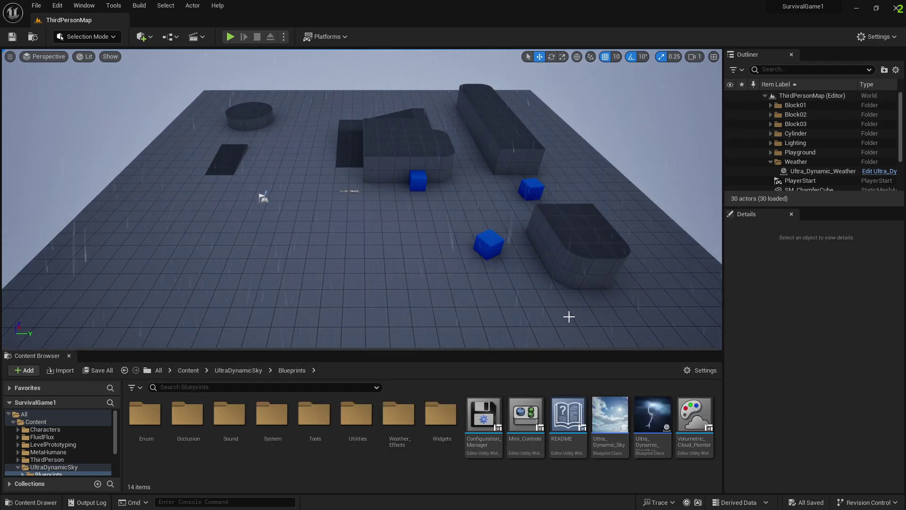
scroll(80, 446, down, 3)
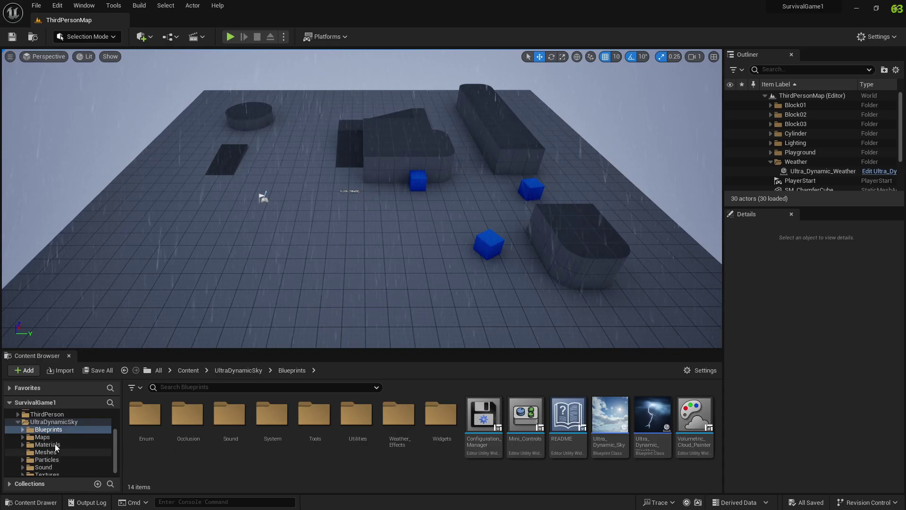
click(19, 423)
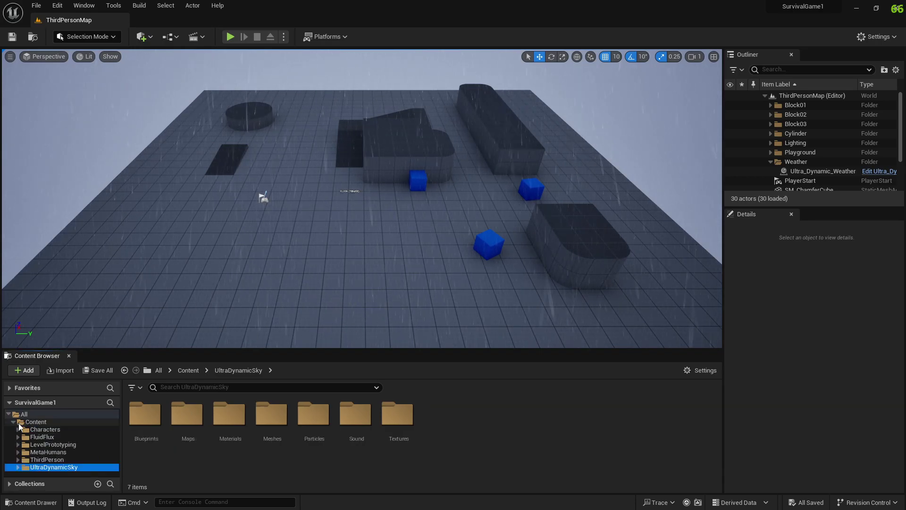
click(37, 439)
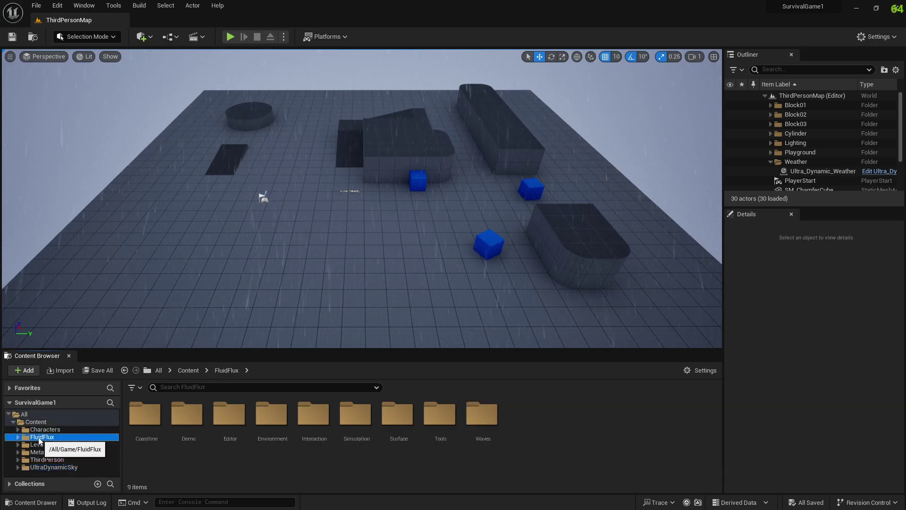
click(18, 437)
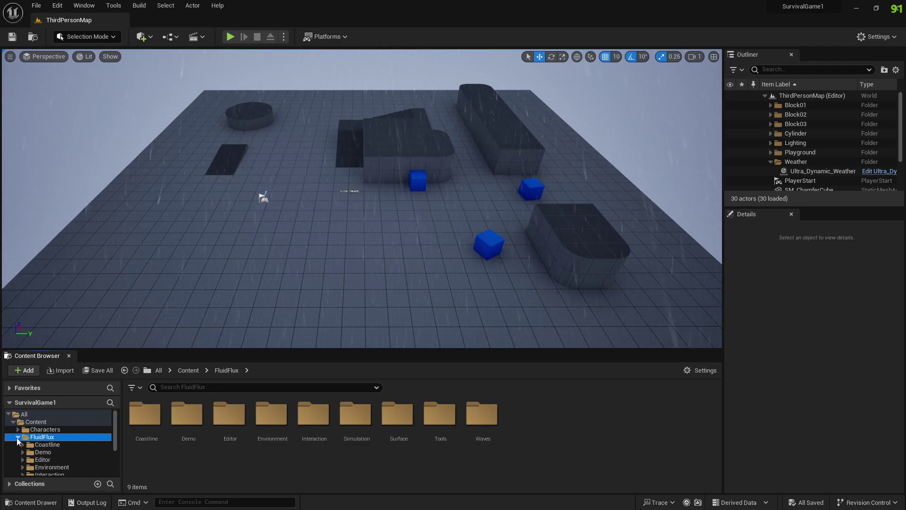
click(43, 445)
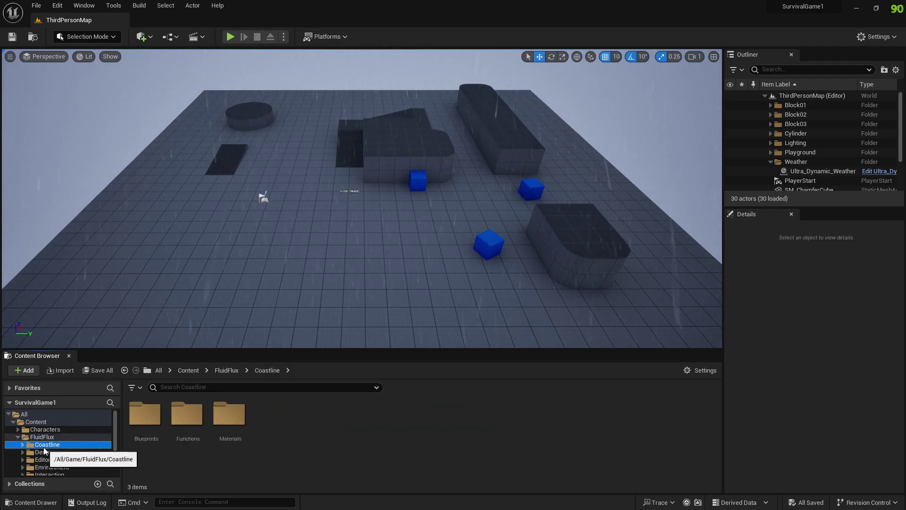
Place the BP_FluxCoastlineDomain blueprint from FluidFlux/Coastline/Blueprints on the level floor at about X 590, Y 1300, and inspect the water around the platform.
double_click(145, 413)
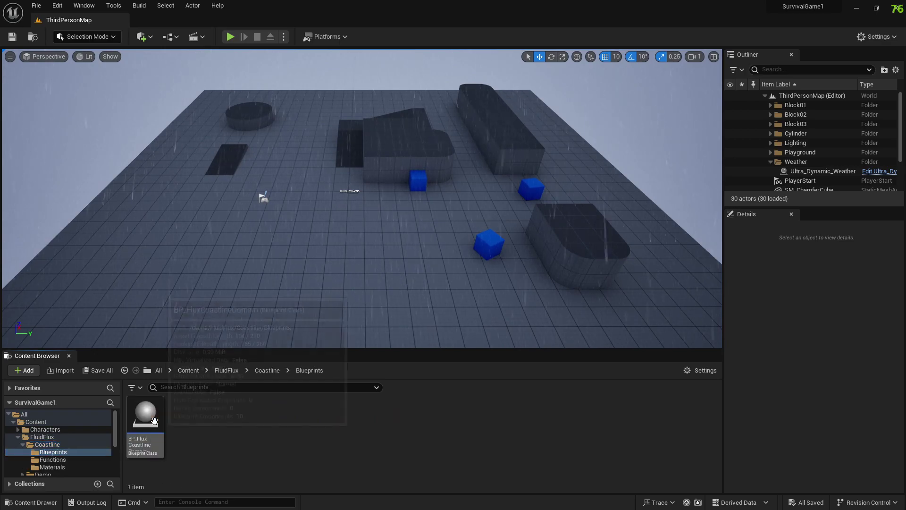
drag(147, 418, 265, 238)
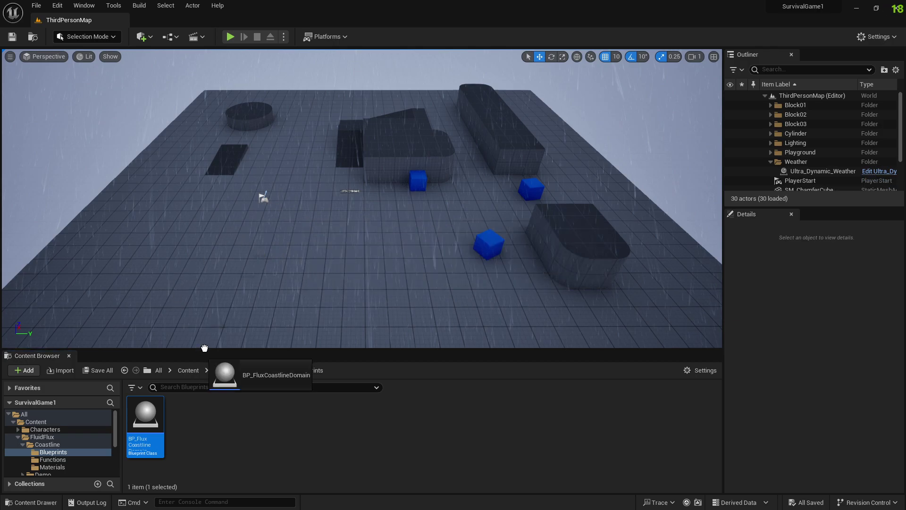
drag(236, 250, 168, 207)
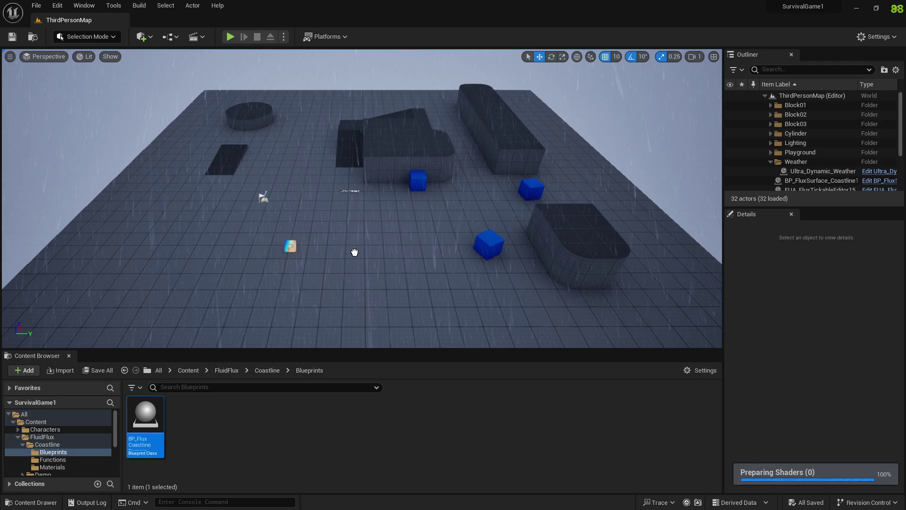
drag(348, 254, 290, 245)
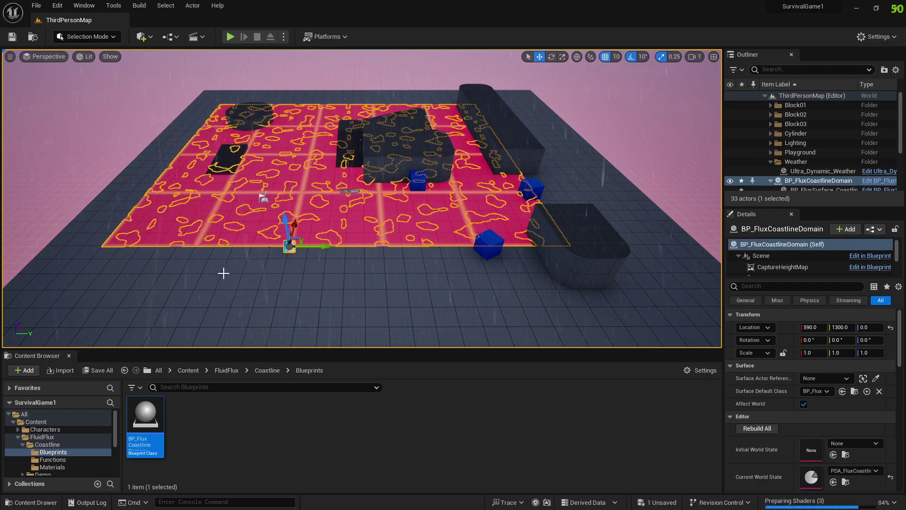
mouse_move(211, 284)
right_down()
mouse_move(225, 277)
mouse_move(198, 281)
right_up()
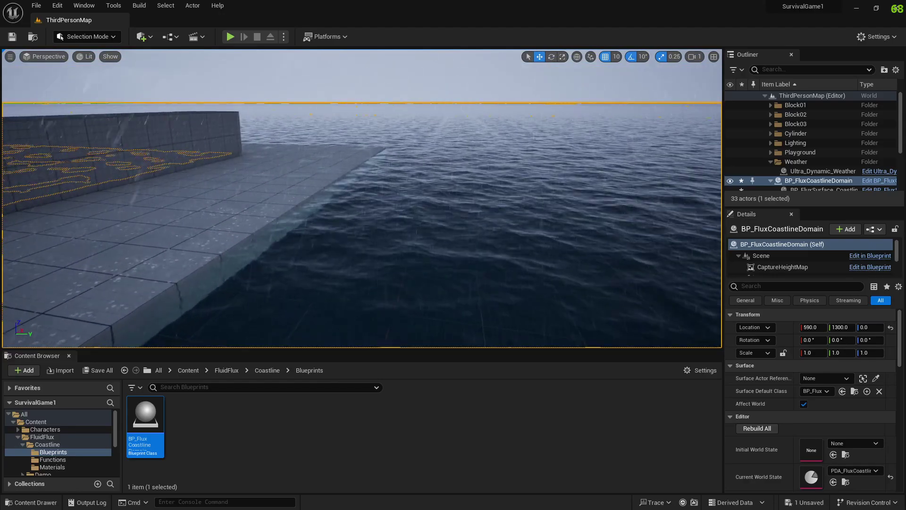
mouse_move(198, 280)
right_down()
mouse_move(217, 284)
mouse_move(212, 278)
right_up()
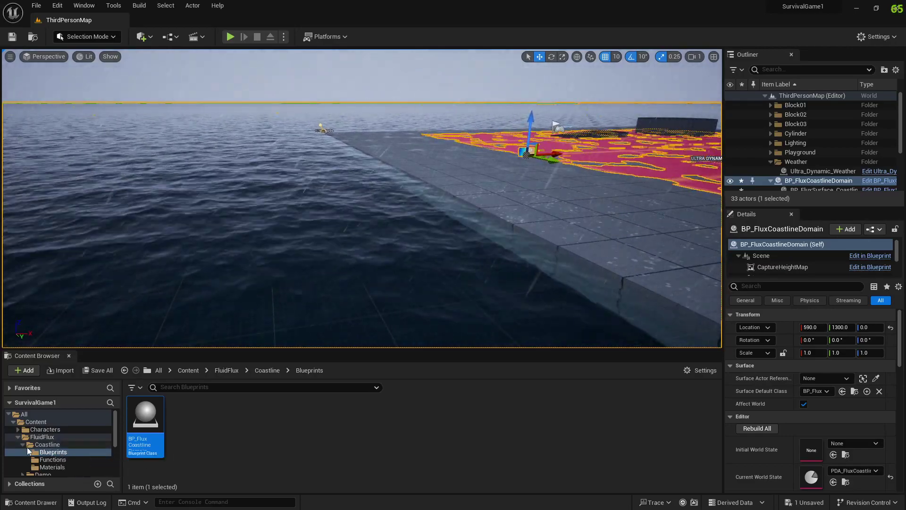
Place the BP_FluxOceanWave blueprint from FluidFlux/Waves/Blueprints at the platform's edge, at about X 0, Y 1860.
click(24, 445)
scroll(45, 448, down, 1)
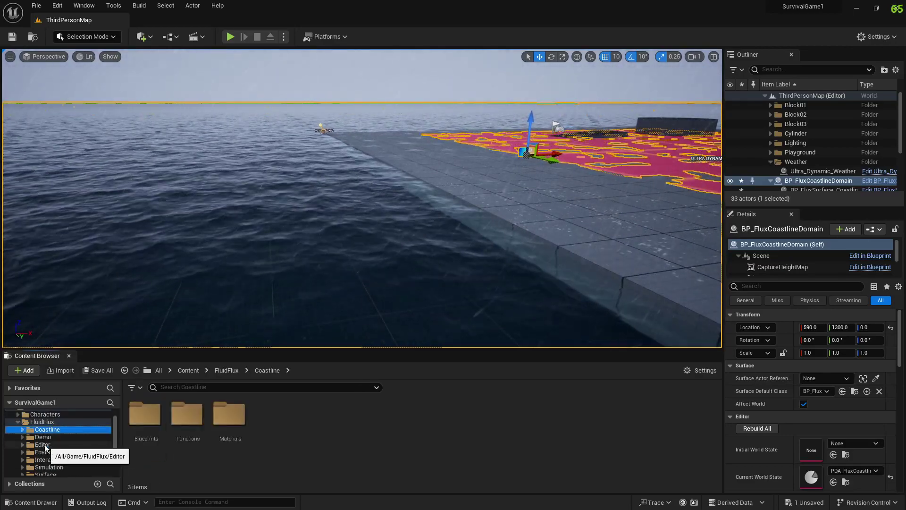
click(48, 467)
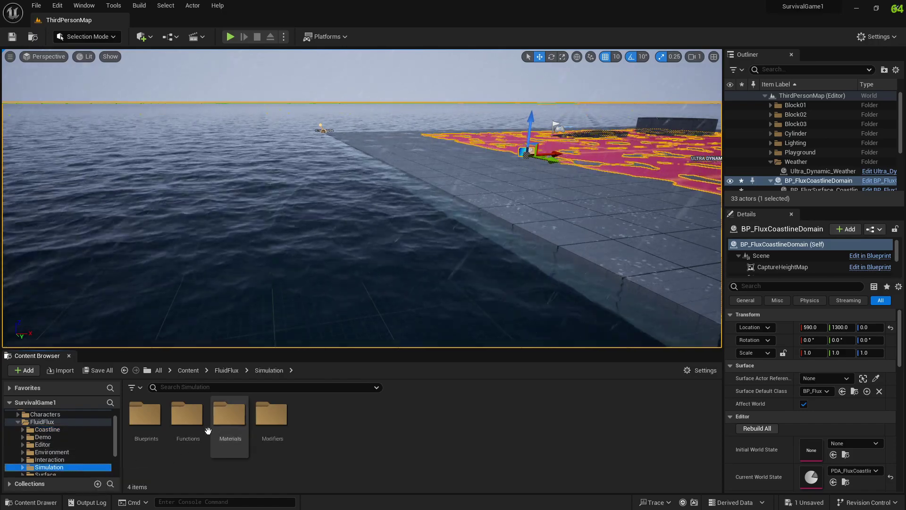
double_click(145, 414)
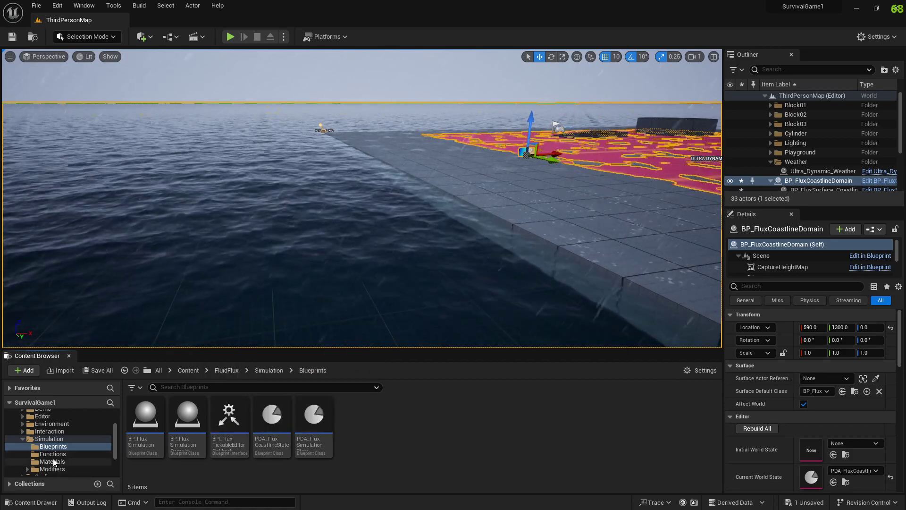
click(23, 424)
scroll(24, 425, down, 3)
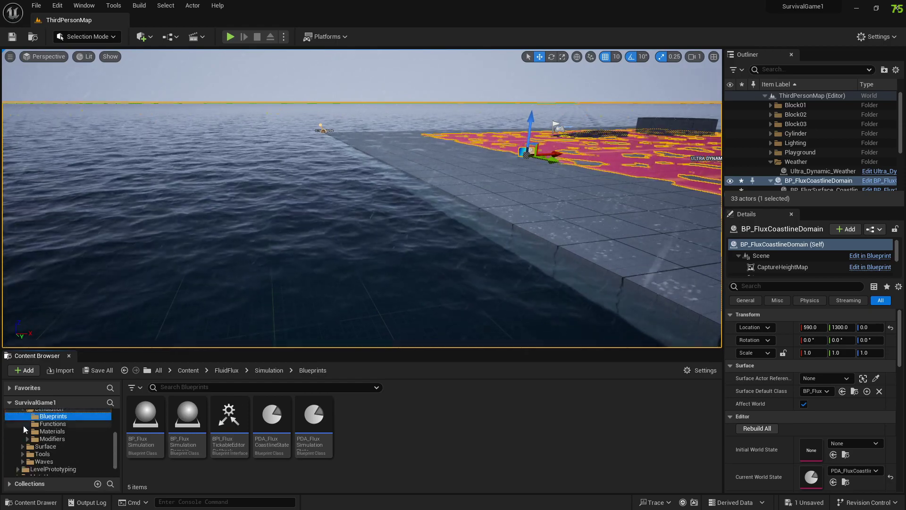
double_click(44, 461)
click(43, 469)
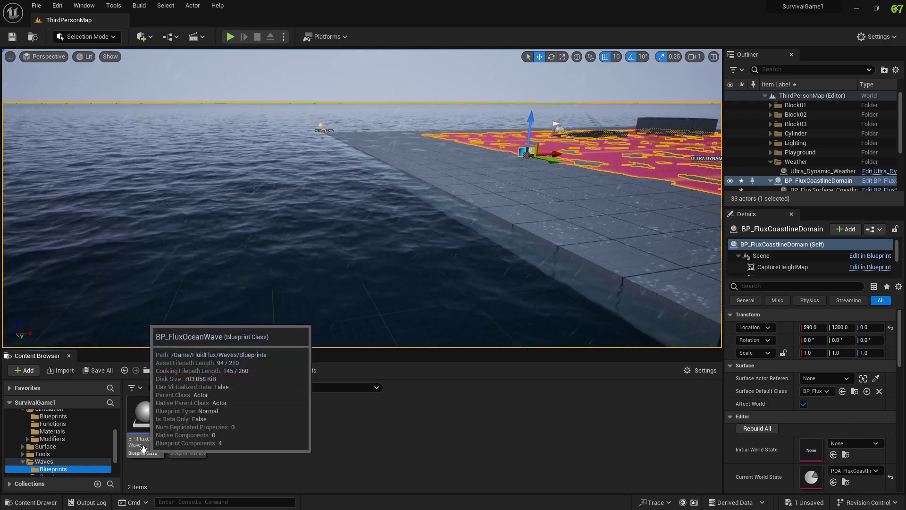
drag(153, 434, 359, 187)
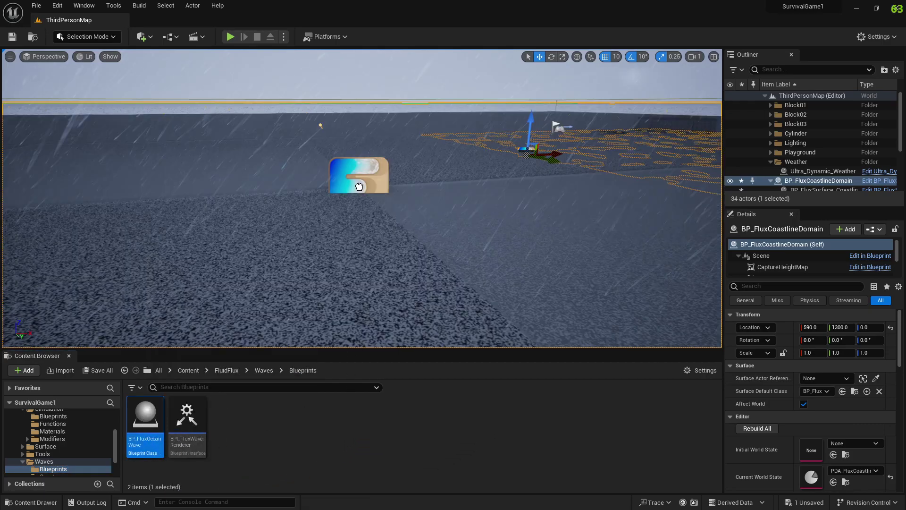
drag(442, 194, 468, 202)
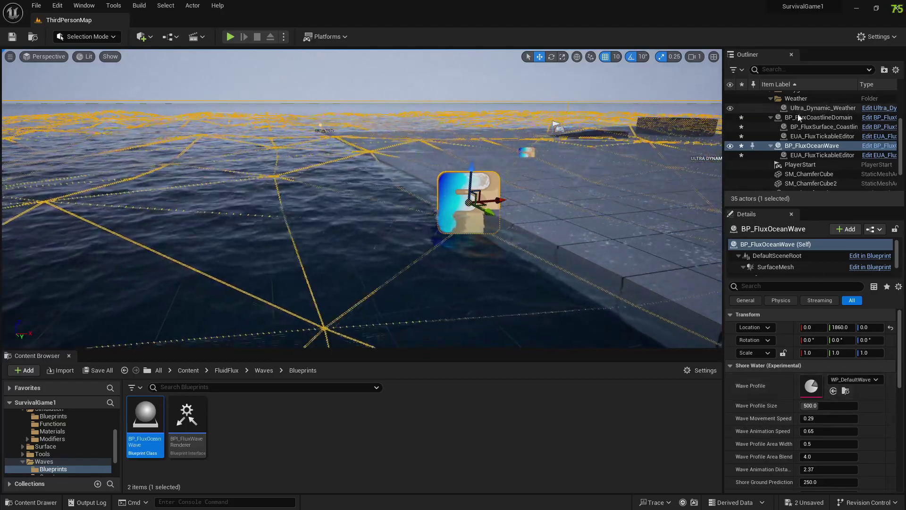
Create a folder named Water in the level's actor hierarchy and move BP_FluxCoastlineDomain and BP_FluxOceanWave into it.
scroll(807, 118, up, 3)
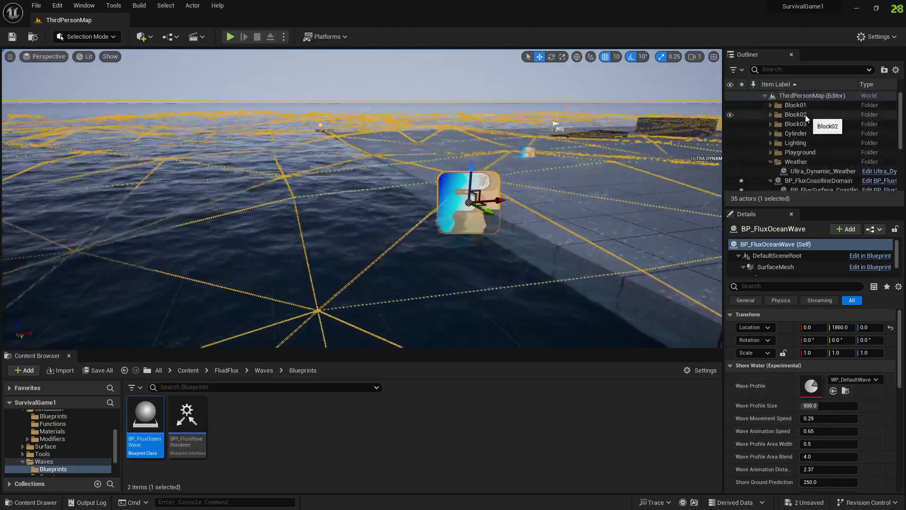
scroll(777, 159, down, 5)
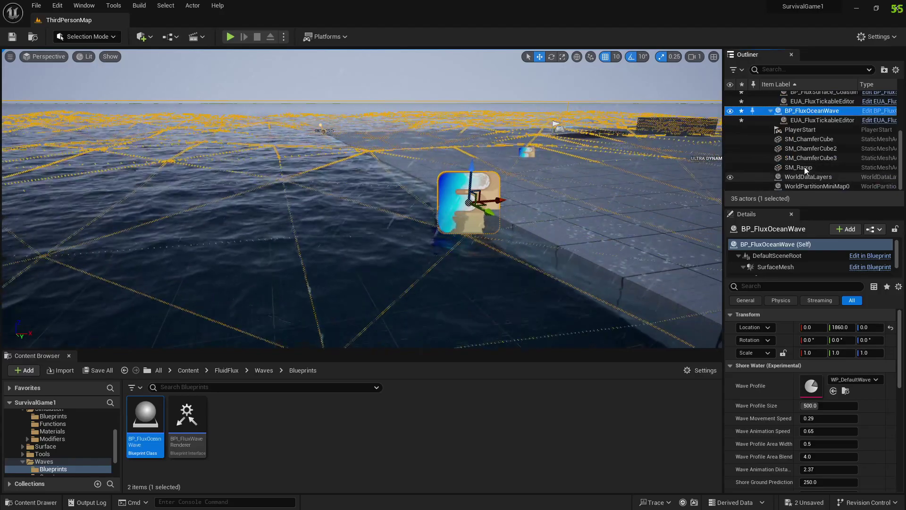
click(770, 110)
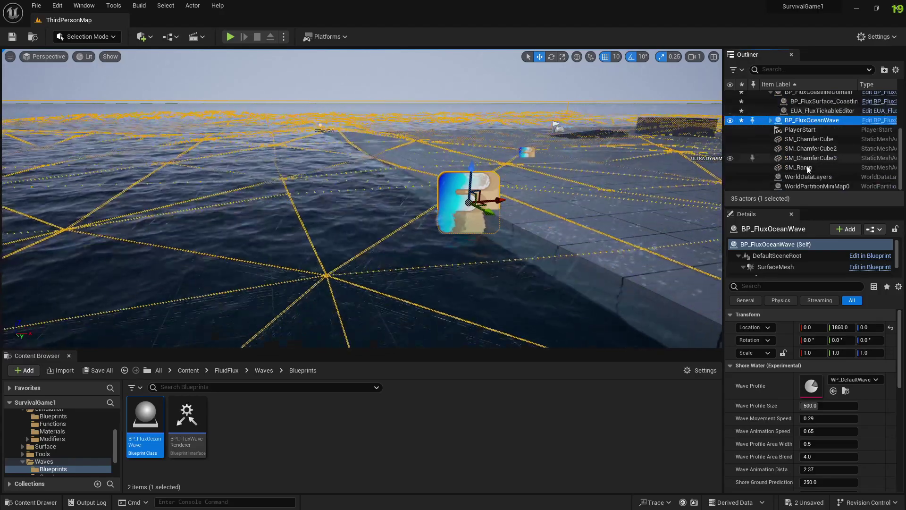
drag(815, 207, 815, 311)
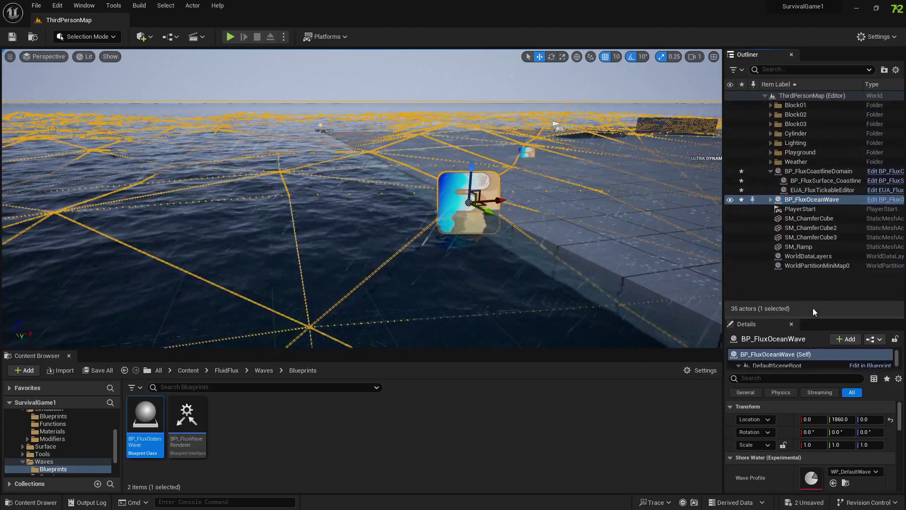
right_click(798, 276)
click(829, 295)
text(Water)
key(Return)
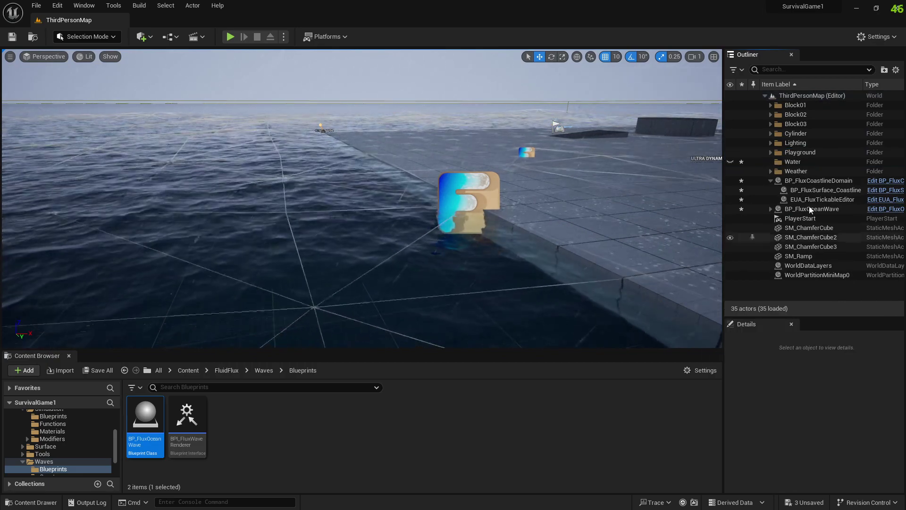
drag(808, 183, 798, 162)
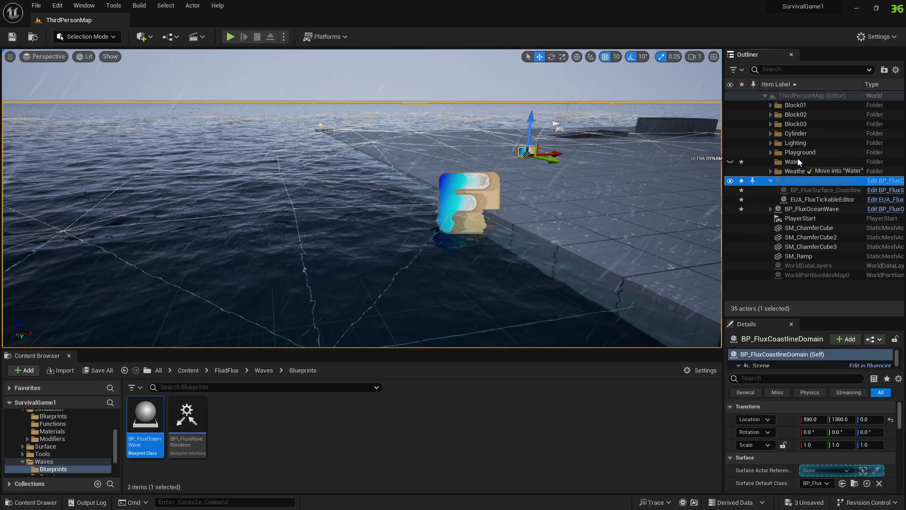
drag(818, 209, 802, 170)
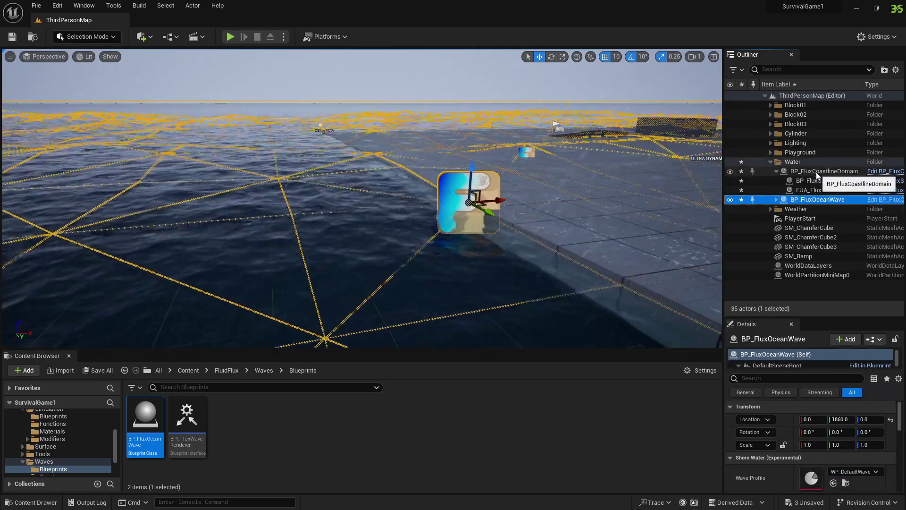
Review the BP_FluxCoastlineDomain actor's surface, editor, heightmap and preview settings, and briefly check those of BP_FluxOceanWave.
click(816, 172)
scroll(804, 461, down, 10)
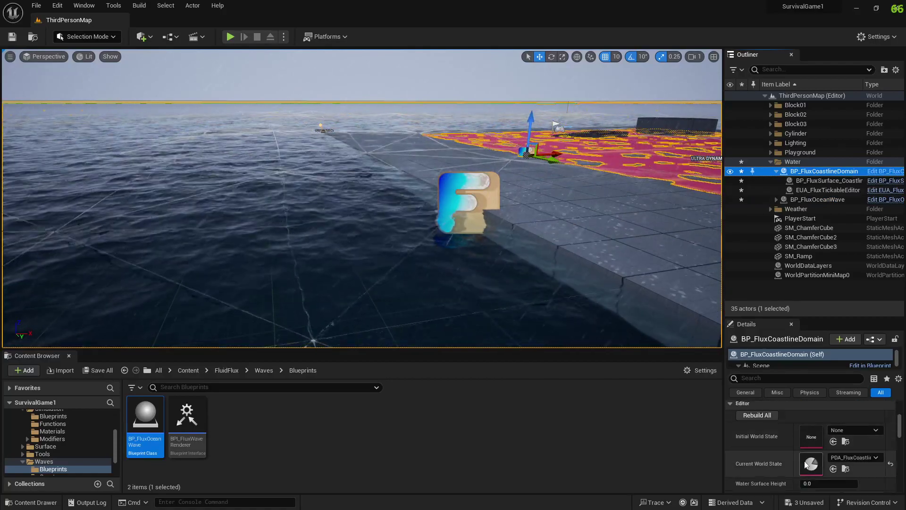
scroll(822, 465, down, 3)
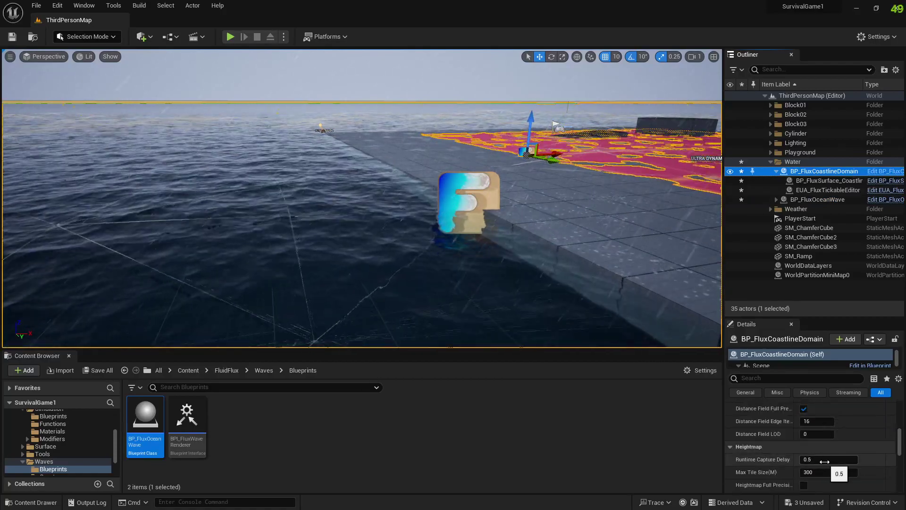
scroll(824, 461, down, 5)
drag(813, 316, 819, 244)
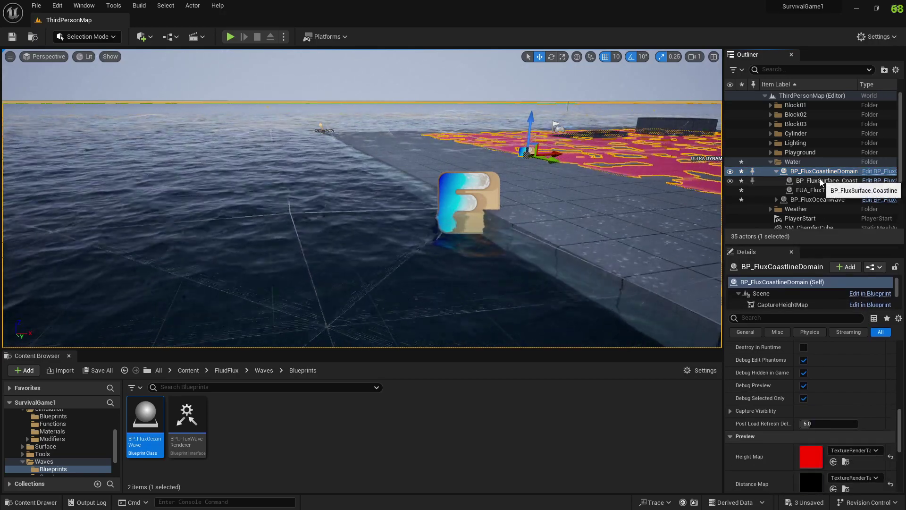
click(814, 199)
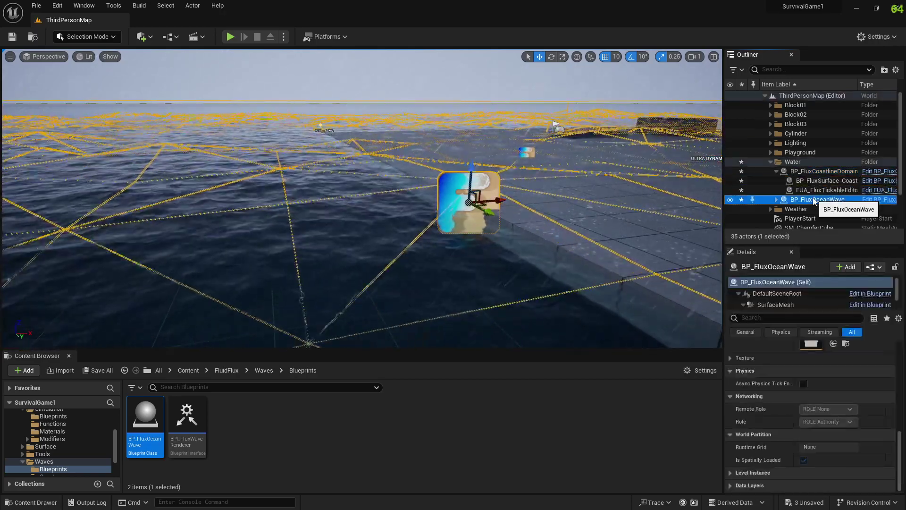
click(814, 171)
scroll(803, 416, up, 3)
scroll(807, 403, up, 3)
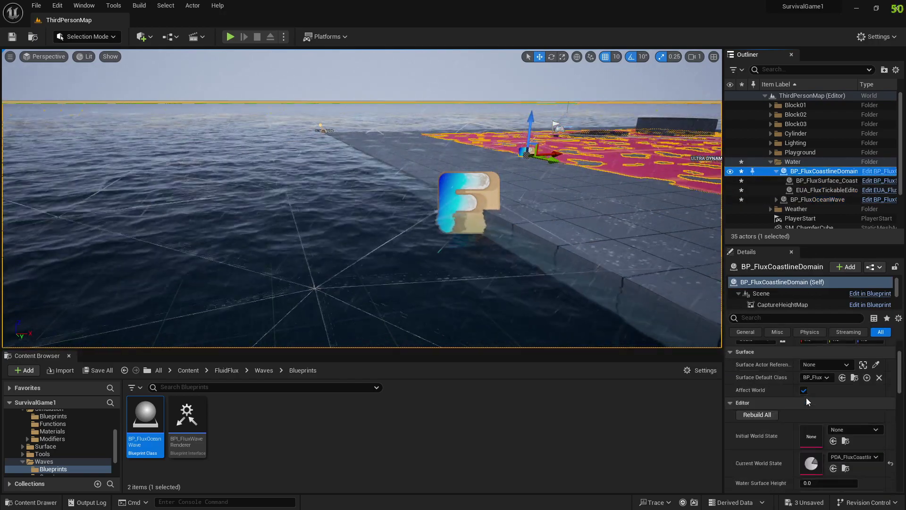
Place the BP_FluxSimulationDomain blueprint from FluidFlux/Simulation/Blueprints in the water beside the platform and look through its simulation settings.
click(46, 446)
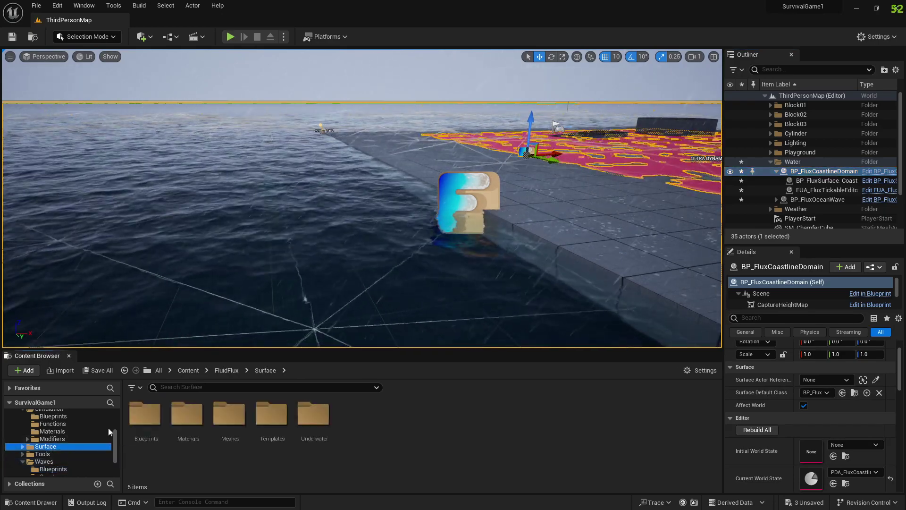
double_click(146, 413)
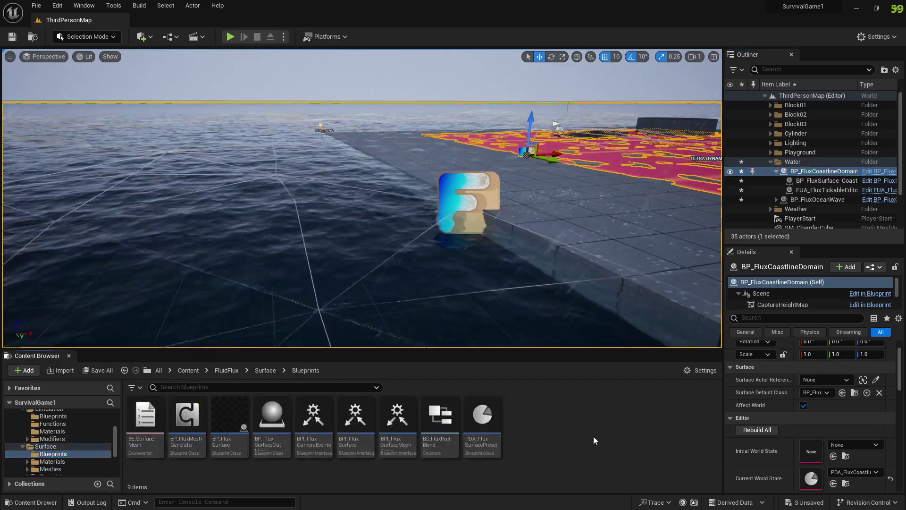
scroll(44, 435, up, 2)
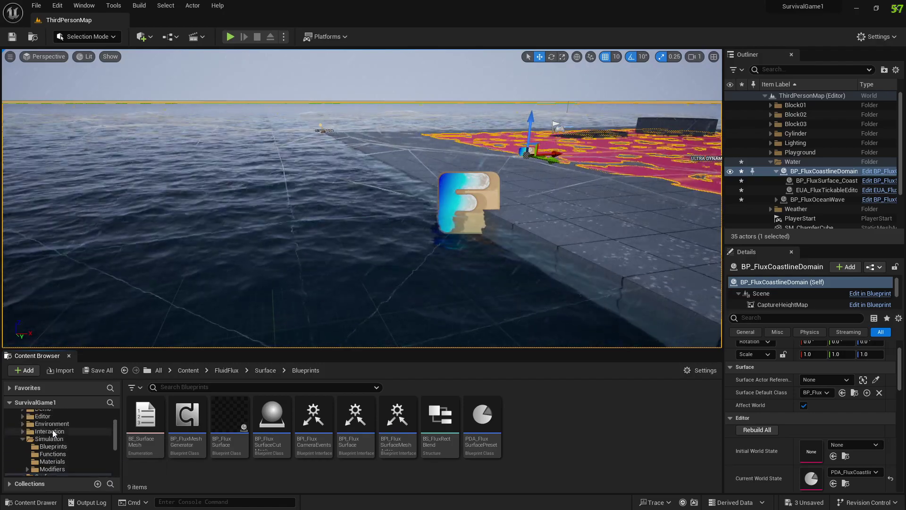
click(47, 424)
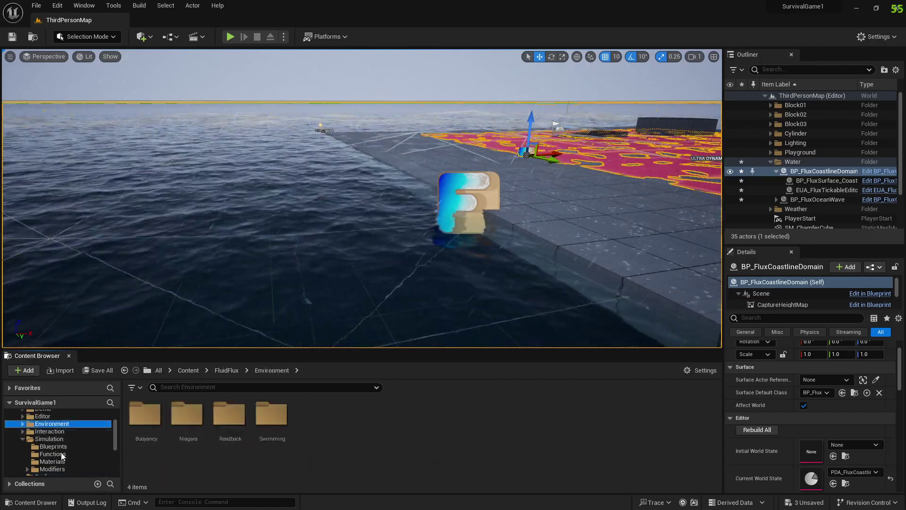
scroll(50, 424, up, 1)
click(50, 418)
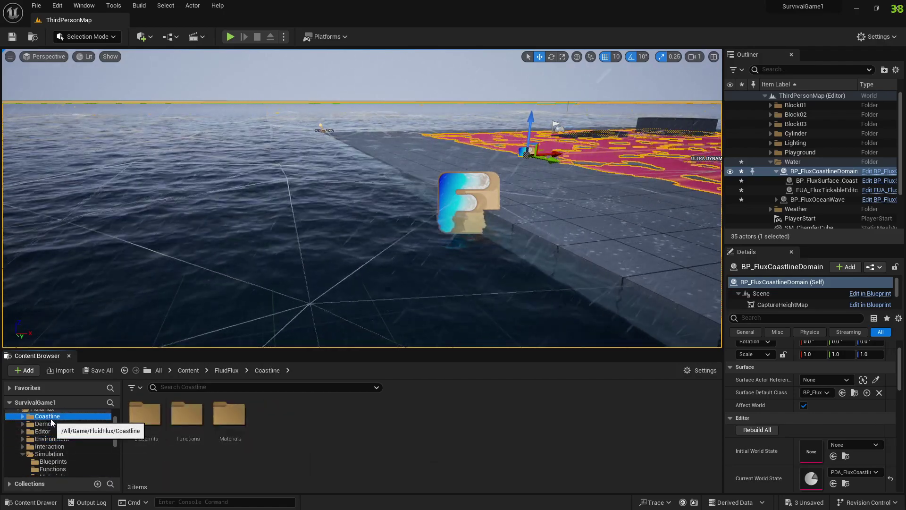
double_click(144, 415)
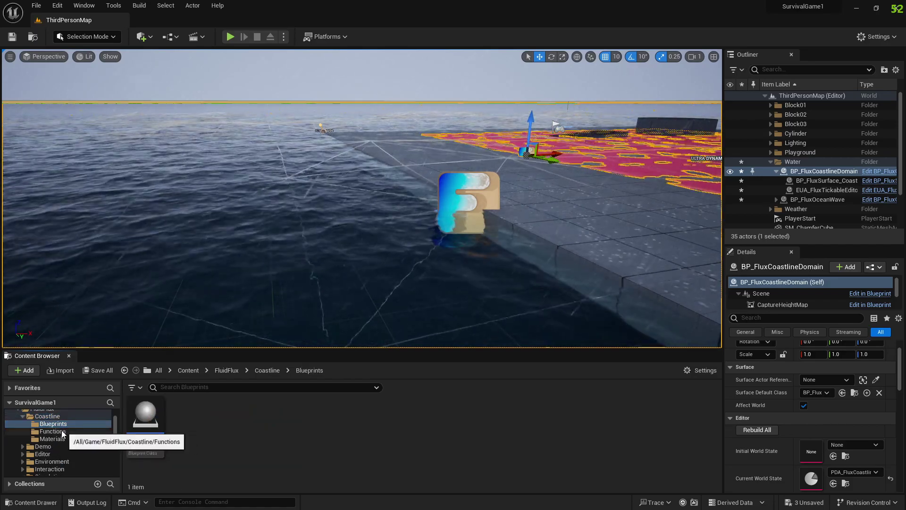
click(52, 462)
scroll(56, 454, down, 1)
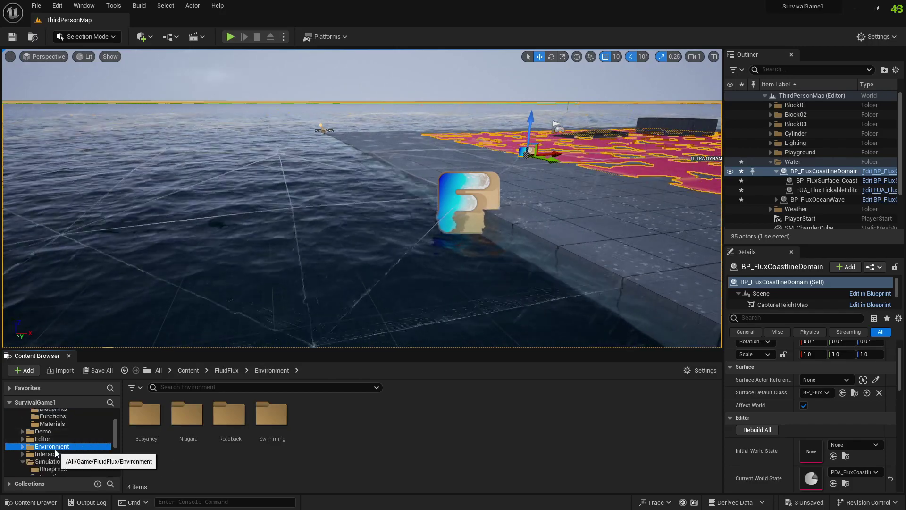
click(47, 461)
double_click(146, 413)
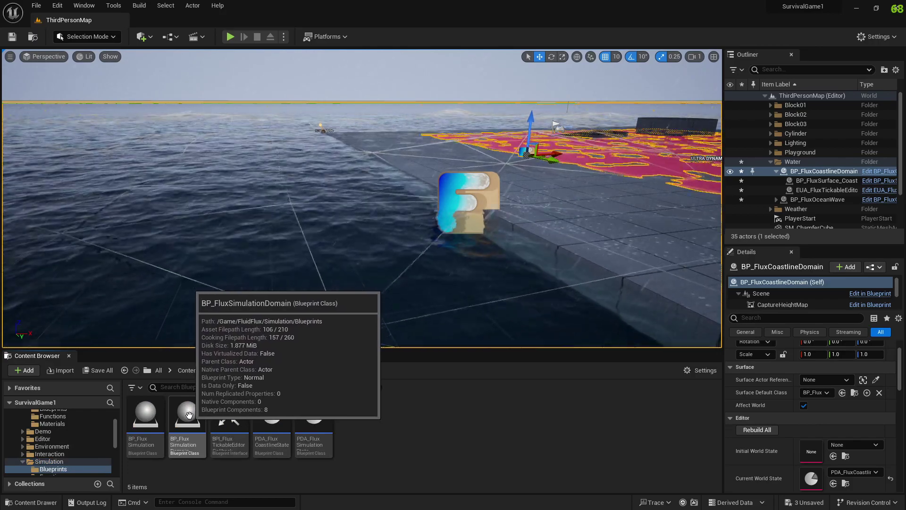
drag(189, 415, 392, 228)
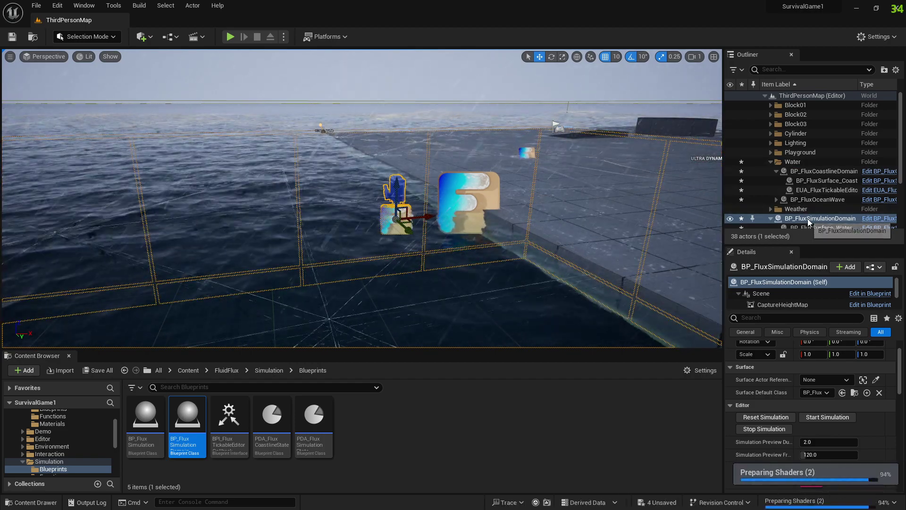
scroll(822, 406, down, 10)
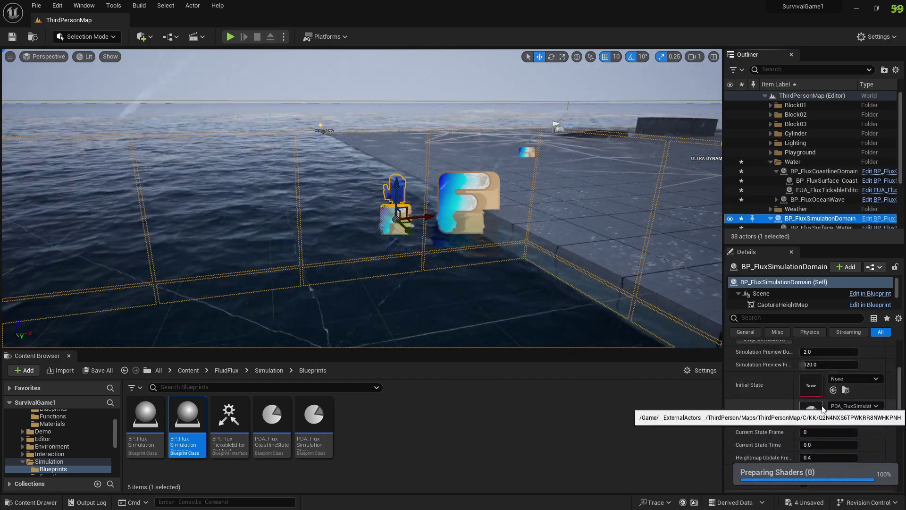
Delete the BP_FluxSimulationDomain actor from the level.
scroll(828, 416, up, 10)
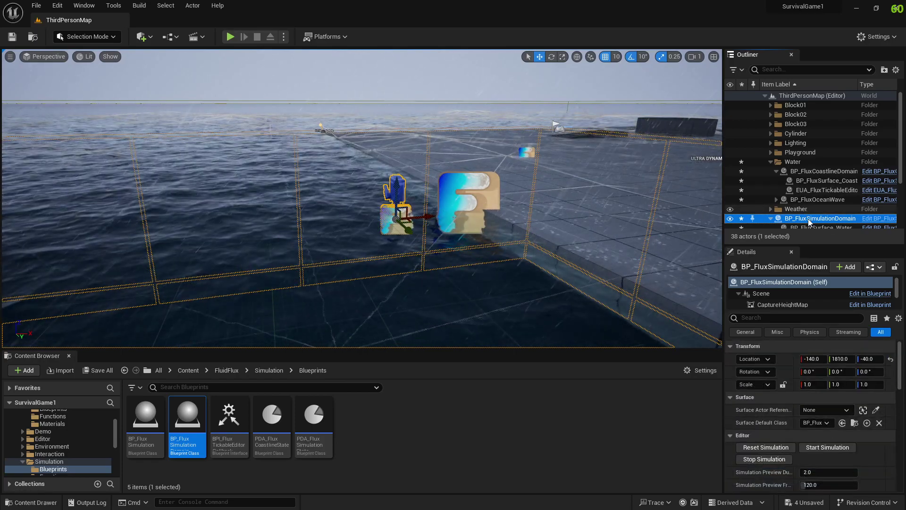
click(808, 219)
key(BackSpace)
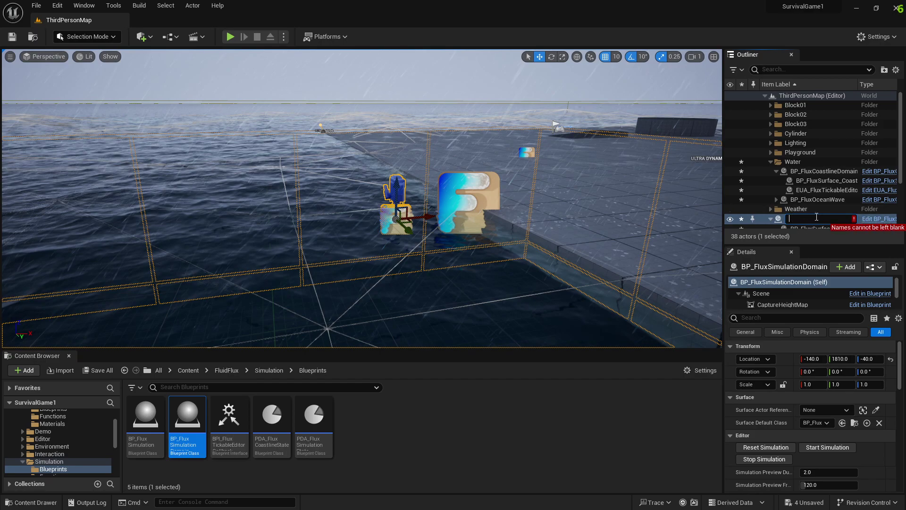
key(Escape)
key(Delete)
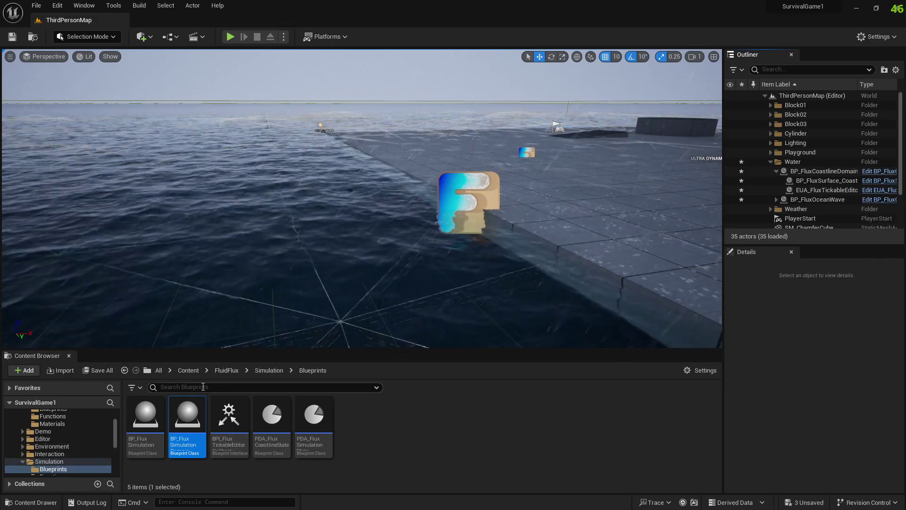
Search the whole FluidFlux content folder for "ocean" and check the details of the BP_FluxSurface_Ocean blueprint.
click(226, 371)
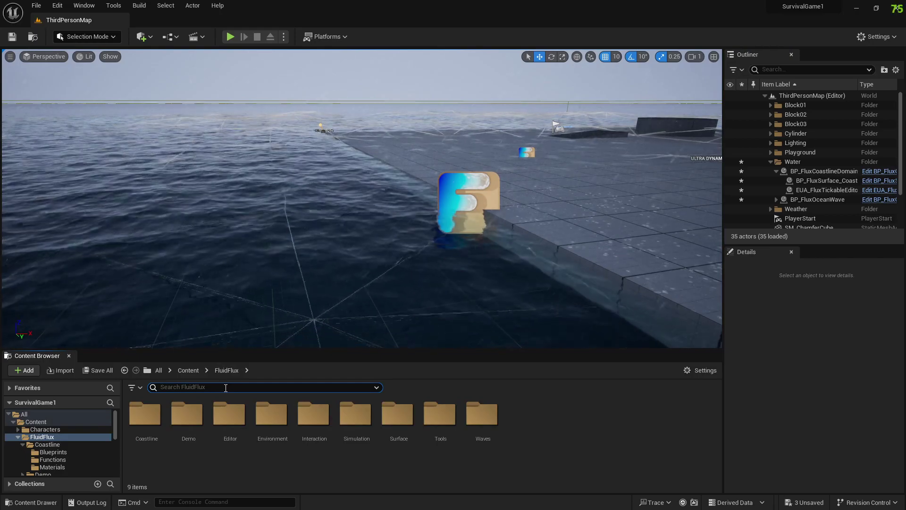
text(ocean)
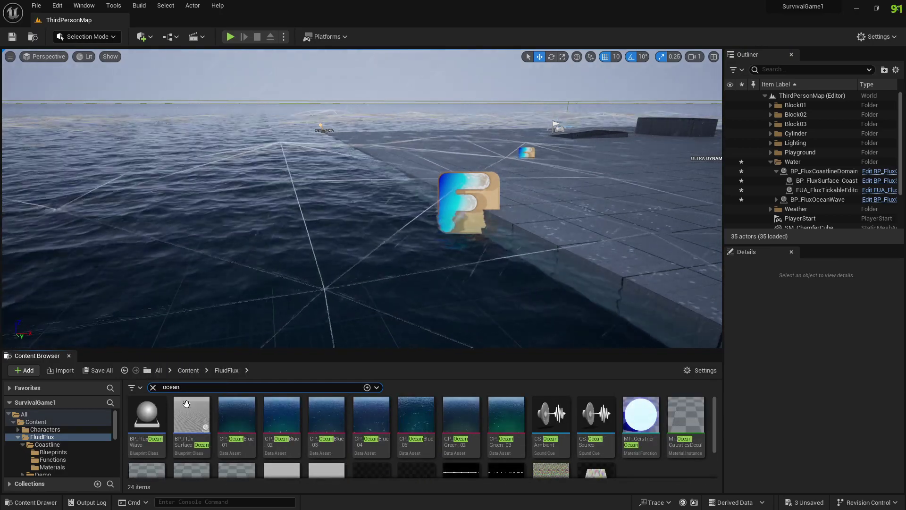
mouse_move(196, 421)
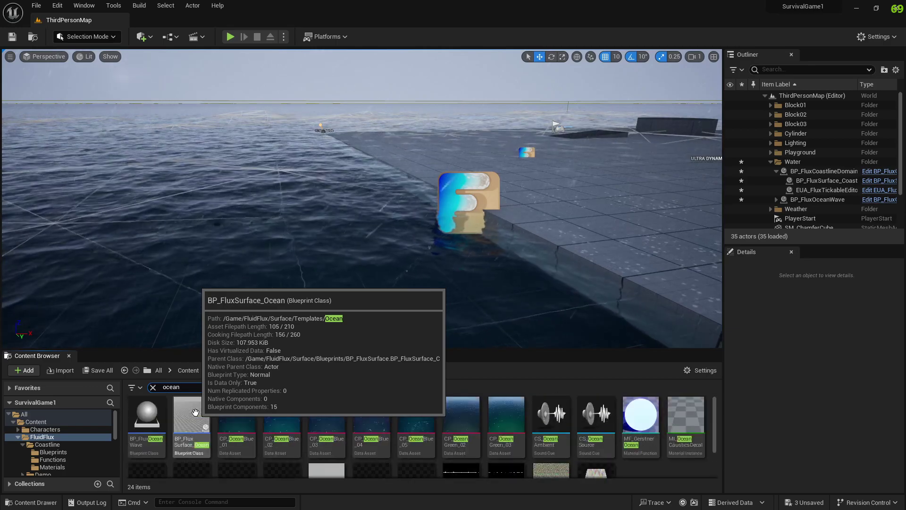
Search the FluidFlux folder for "flux", browse the matching assets in an enlarged content area, and open the Simulation/Blueprints folder.
text(flux)
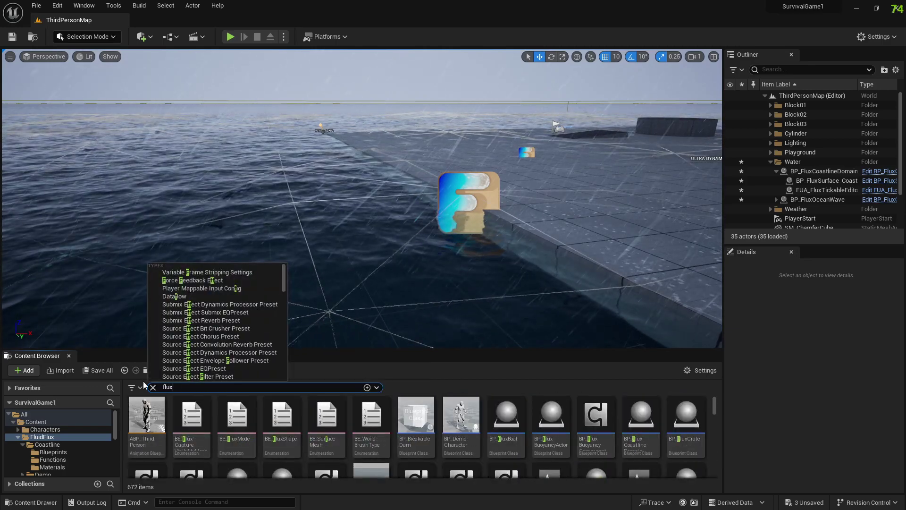
scroll(377, 415, down, 3)
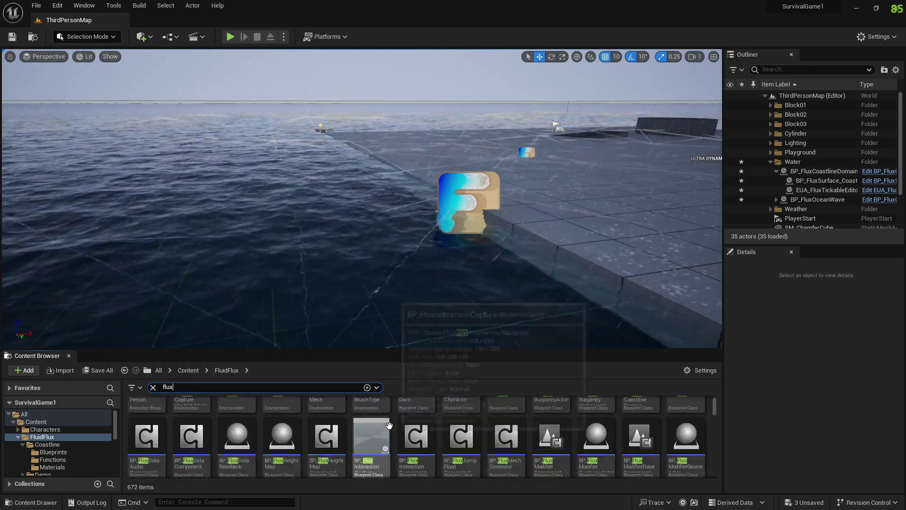
scroll(405, 430, down, 6)
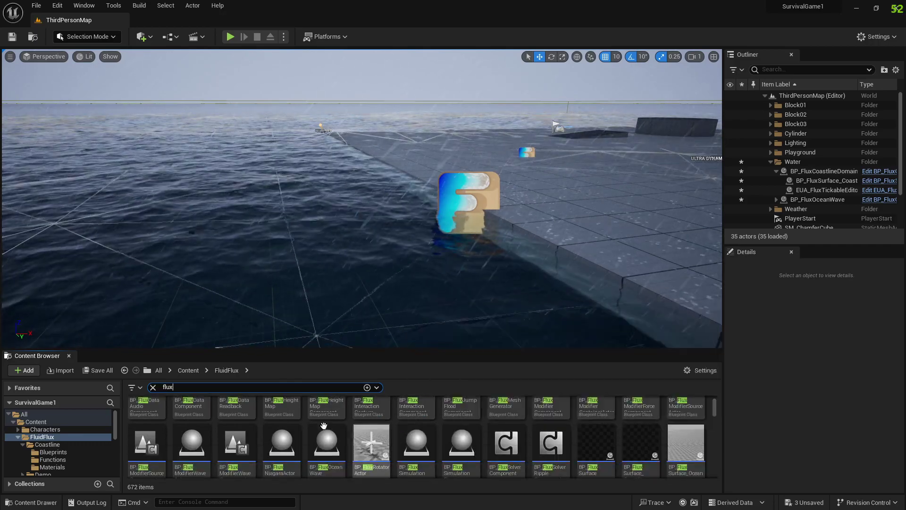
scroll(487, 423, down, 10)
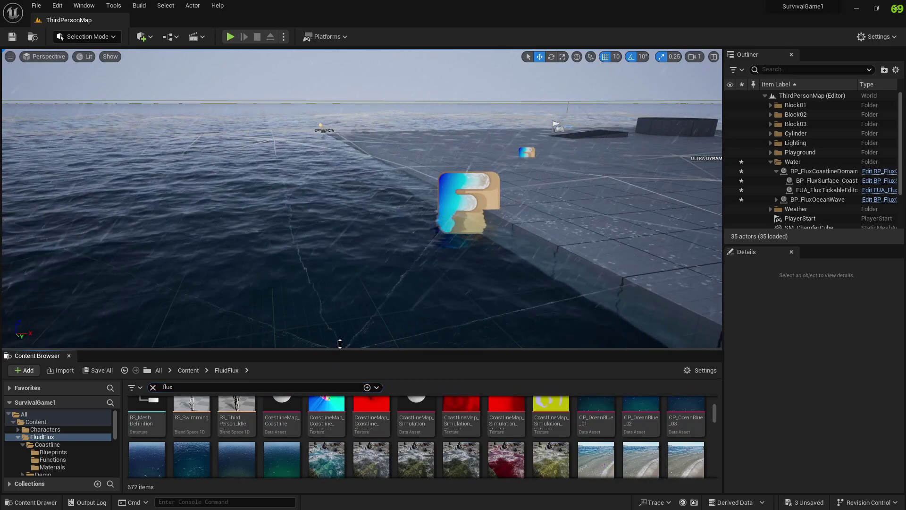
drag(340, 350, 334, 279)
scroll(284, 394, down, 5)
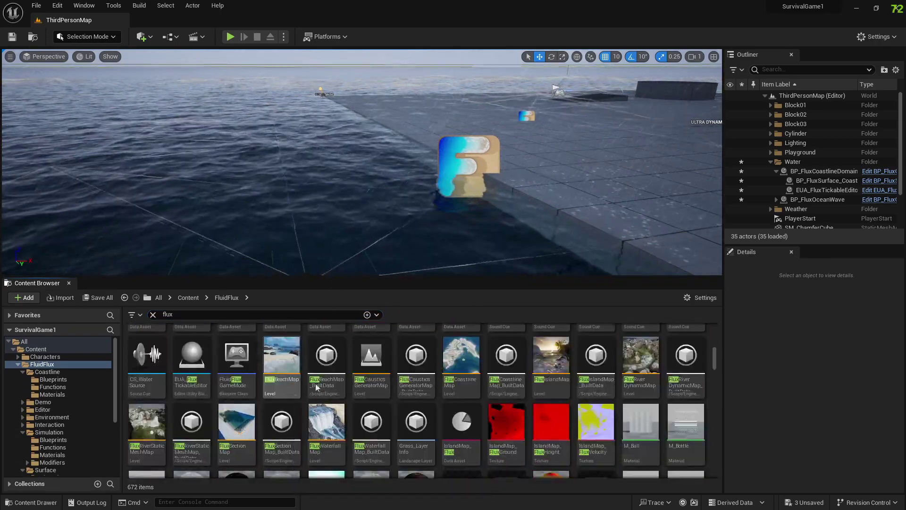
scroll(288, 385, down, 3)
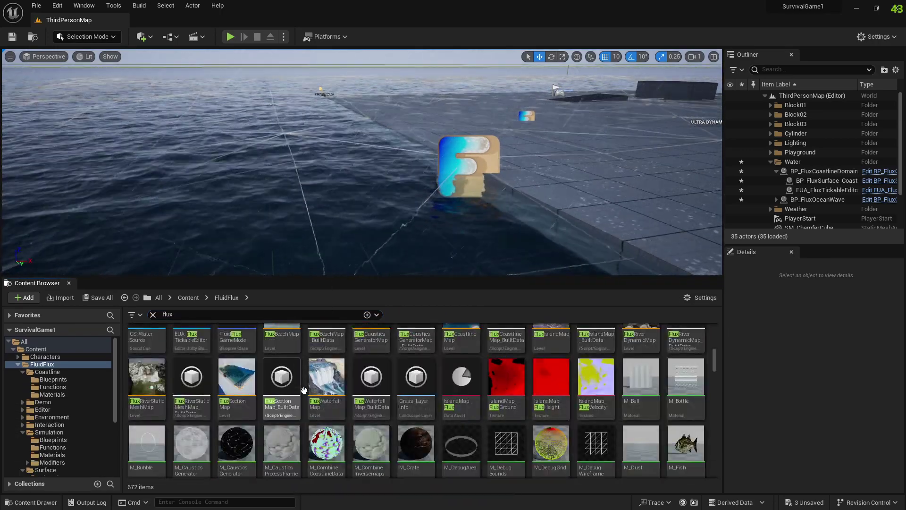
scroll(273, 371, up, 2)
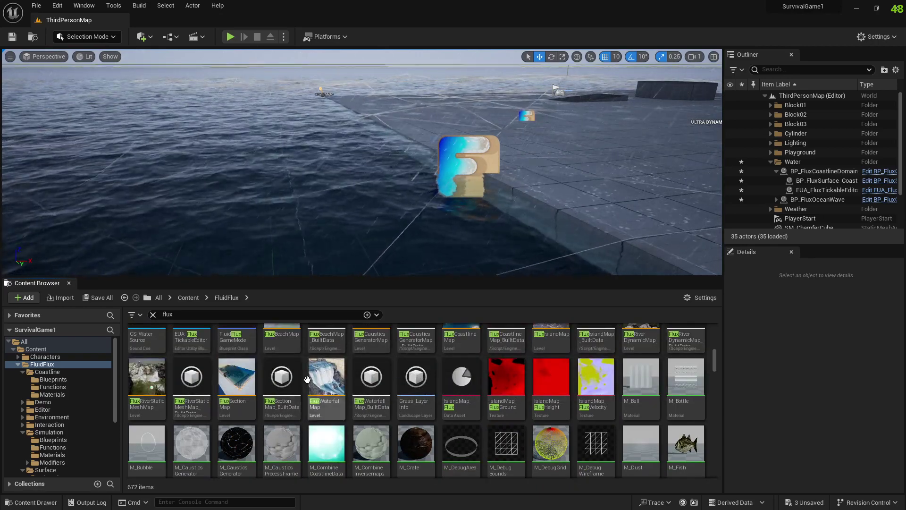
scroll(389, 375, down, 4)
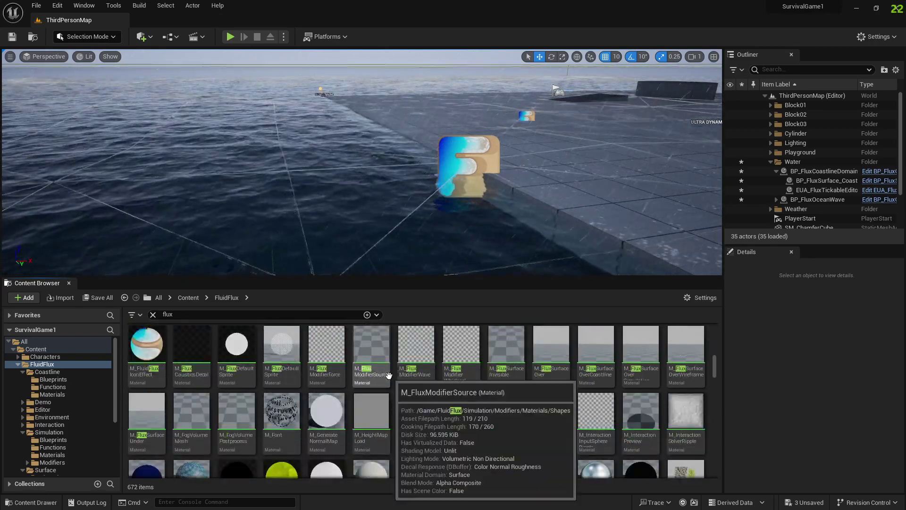
scroll(715, 418, up, 5)
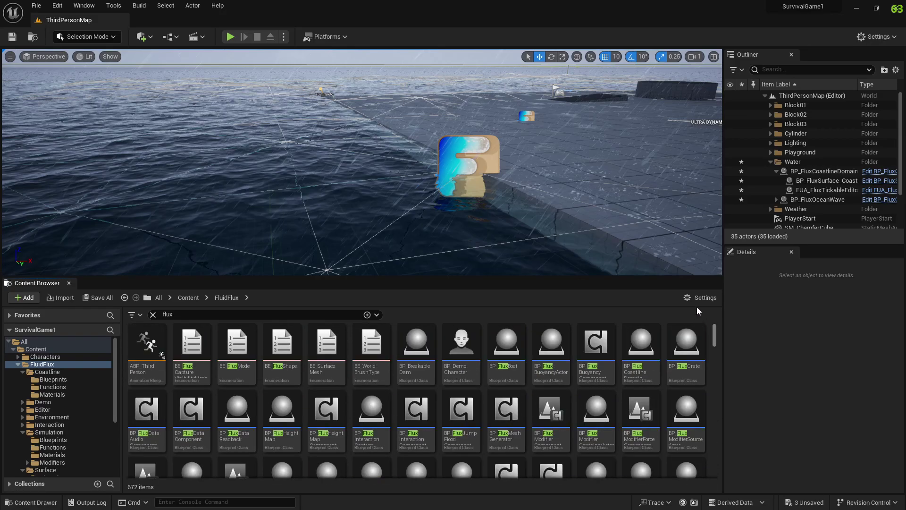
click(43, 440)
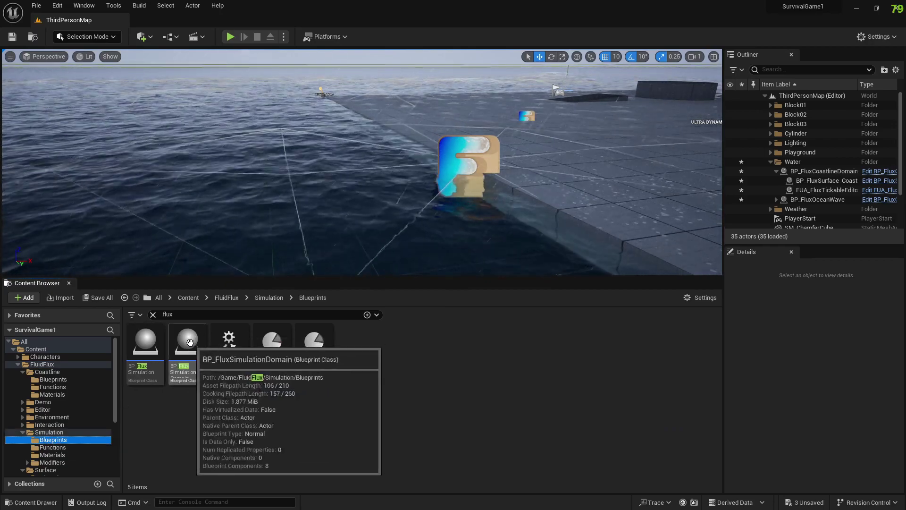
Select BP_FluxCoastlineDomain in the Water folder and look through all of its settings.
click(825, 171)
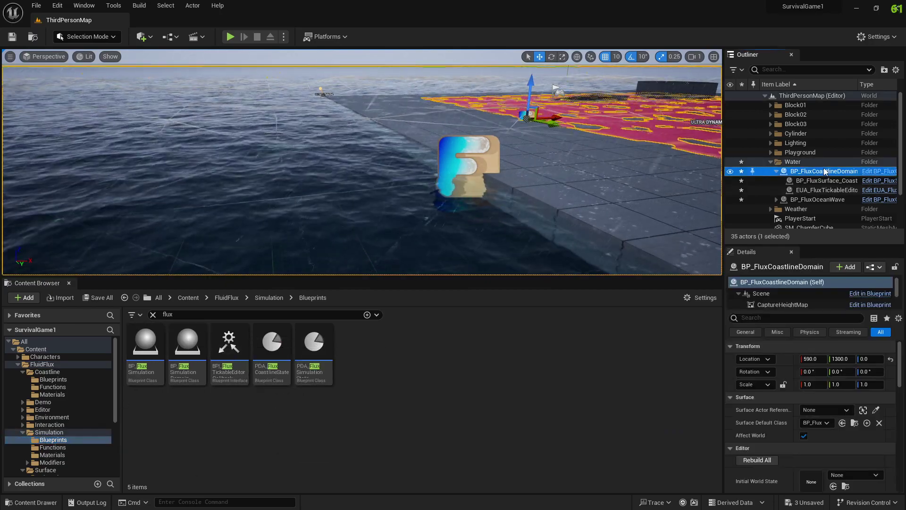
scroll(807, 392, down, 3)
scroll(804, 393, down, 10)
scroll(825, 445, down, 8)
scroll(826, 444, up, 20)
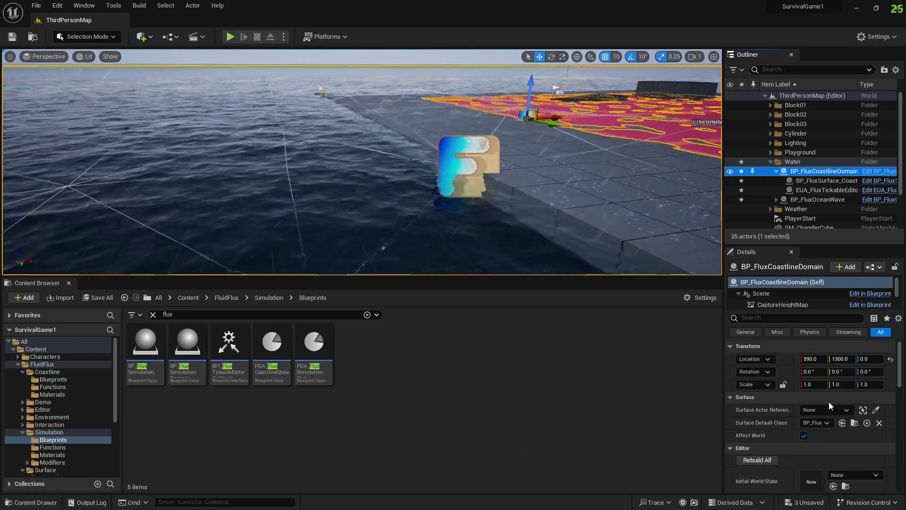
scroll(830, 424, down, 2)
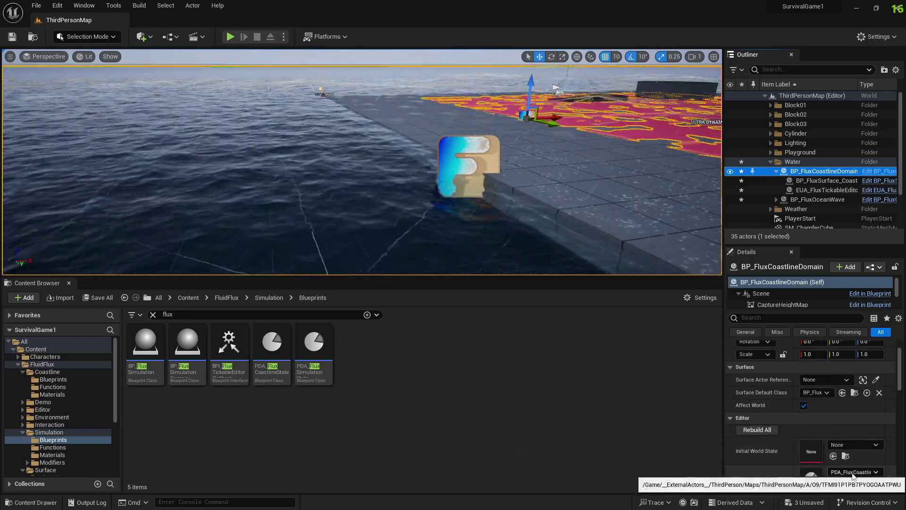
scroll(802, 417, up, 2)
Try to assign BP_FluxCoastlineDomain as its own Surface Actor Reference.
click(817, 414)
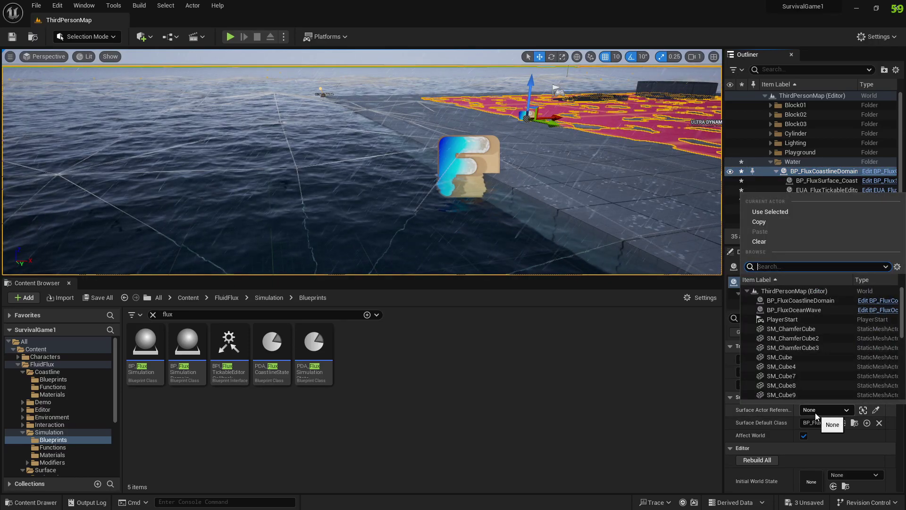
click(795, 300)
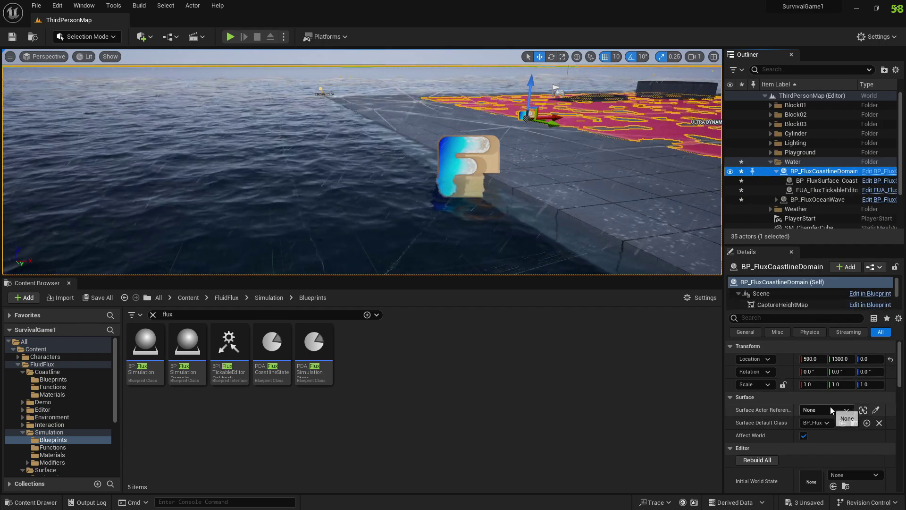
click(831, 410)
click(800, 301)
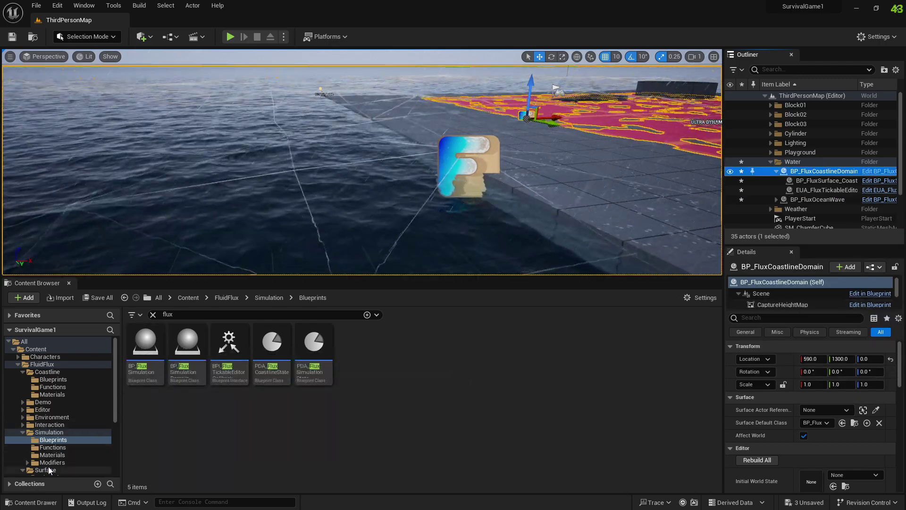
Browse the flux assets in the FluidFlux/Interaction folder.
click(50, 425)
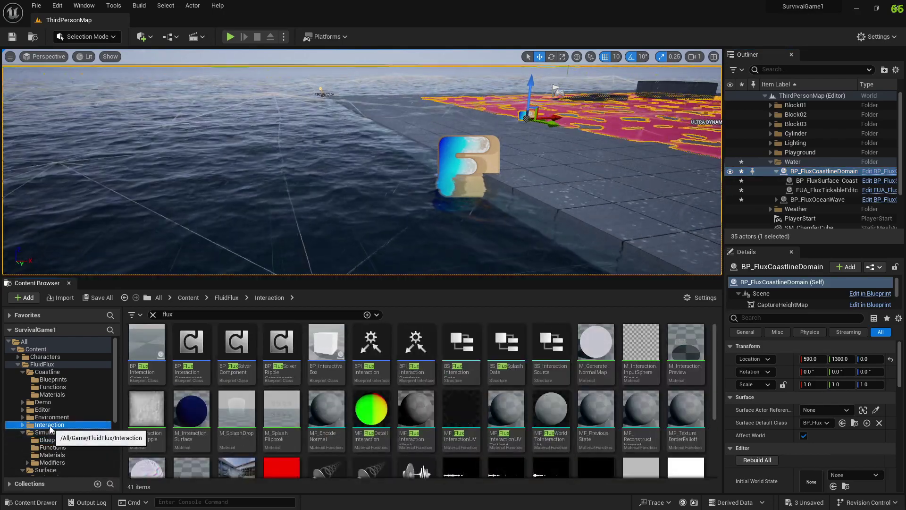
scroll(51, 429, down, 2)
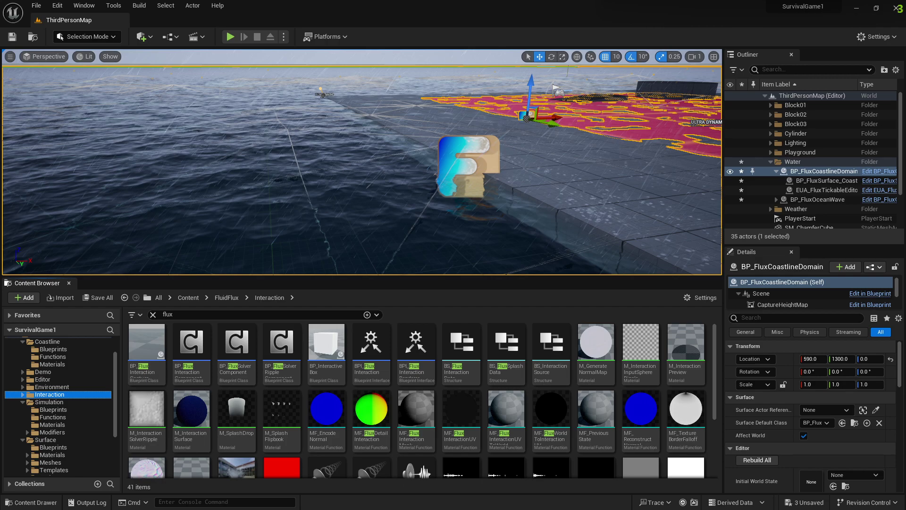
Bring up the YouTube tutorial "Fluid Flux 2.0 Coastline & Waves Tutorial in UE5.2 Unreal Engine", pause it, and move the browser out of the way.
drag(905, 141, 450, 57)
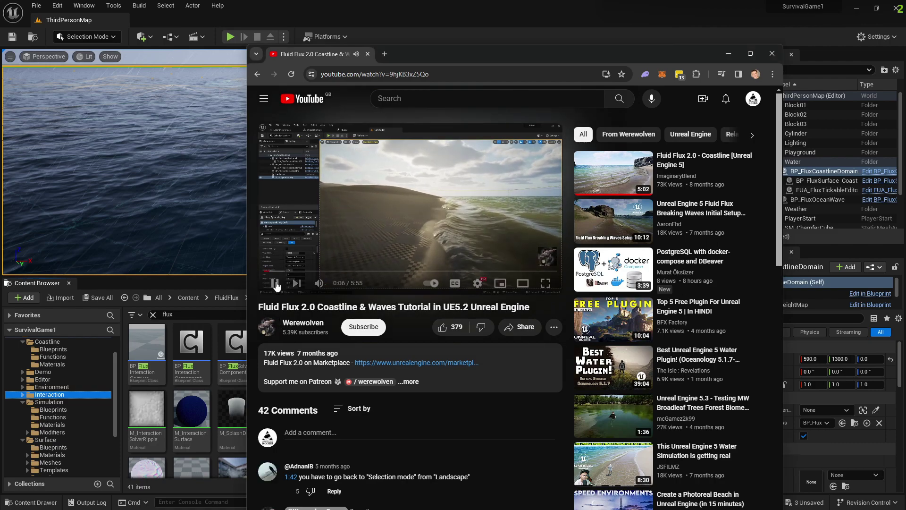
click(276, 283)
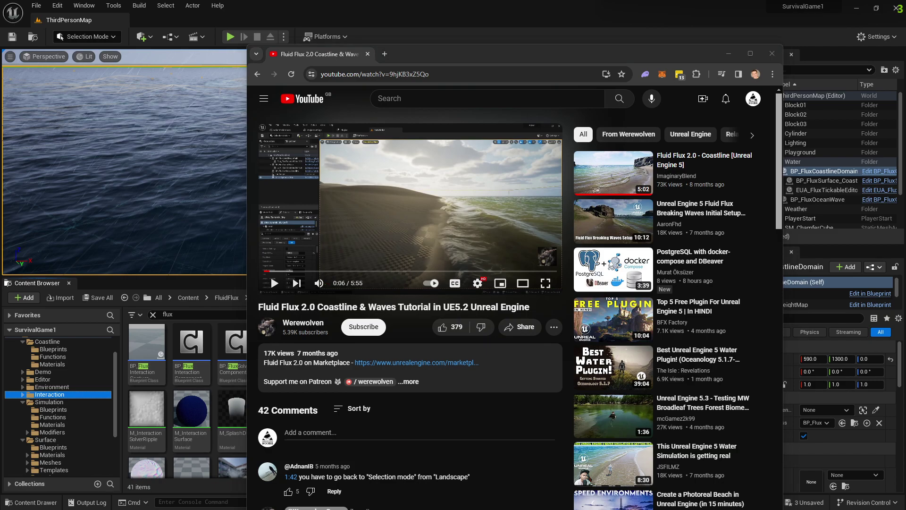
drag(647, 50, 905, 97)
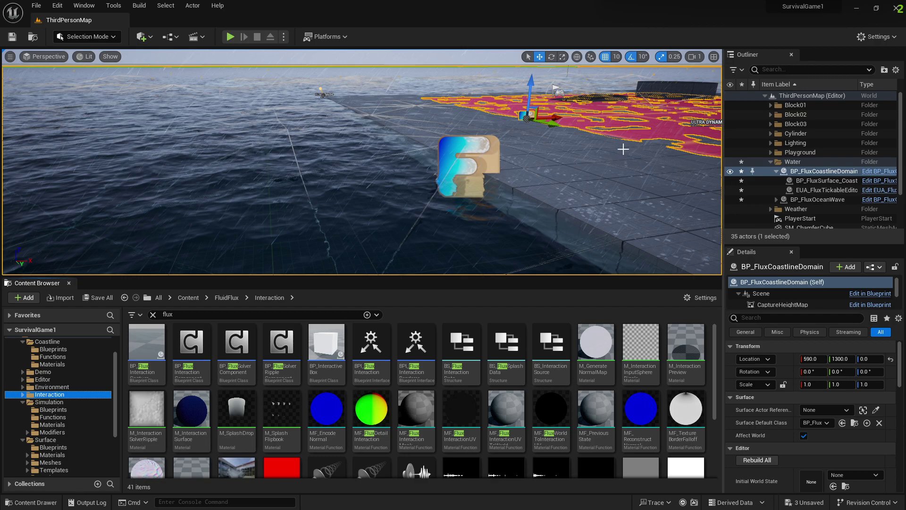
Return to the top-level FluidFlux folder, collapse its subfolder tree, and clear the "flux" search filter.
key(f)
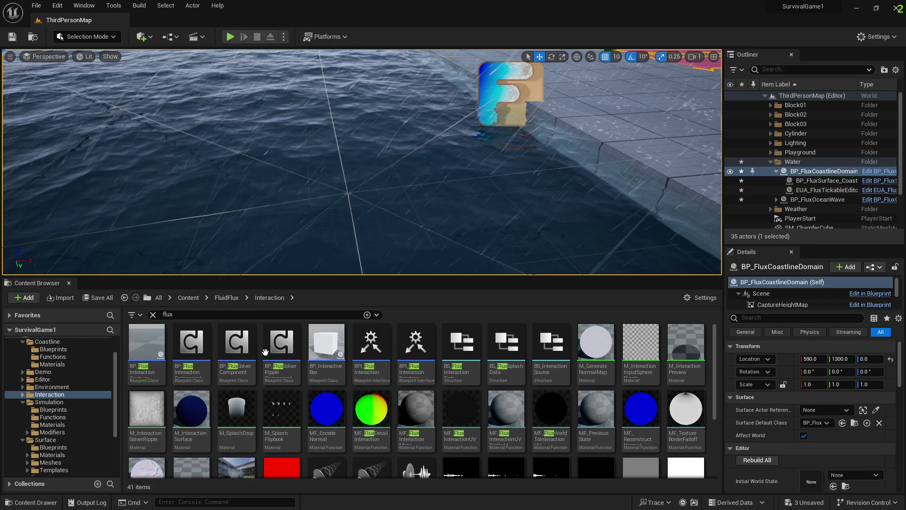
scroll(47, 381, up, 2)
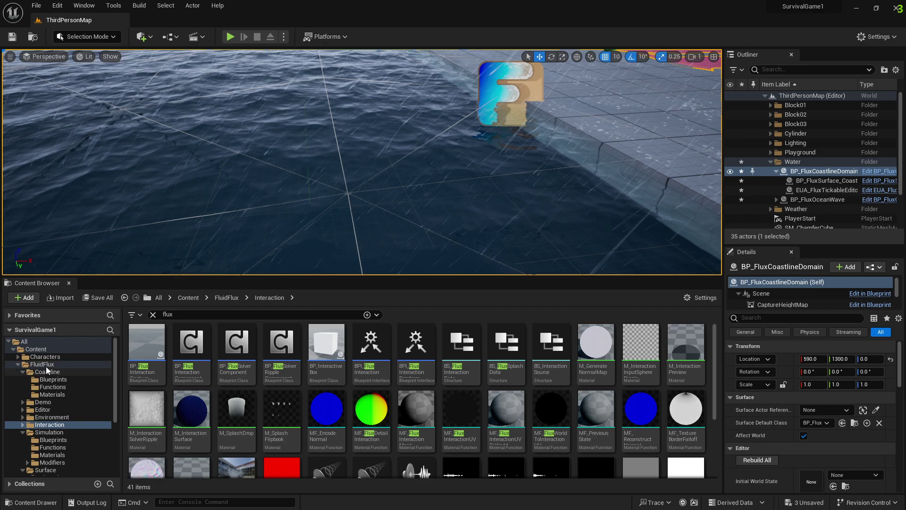
double_click(45, 364)
click(179, 316)
key(BackSpace)
key(BackSpace)
key(BackSpace)
key(BackSpace)
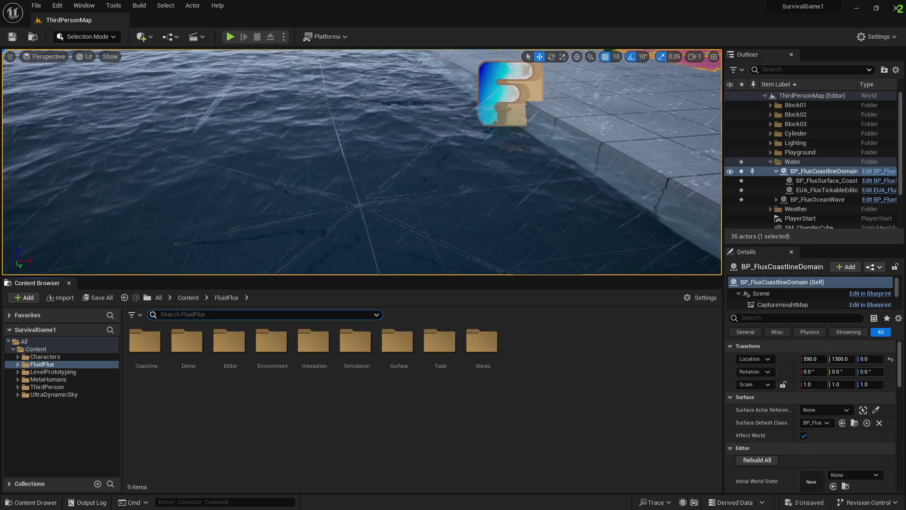
Examine the BP_FluxCoastlineDomain actor's Surface and Editor settings, including its world state, area resolution and area world size.
click(827, 174)
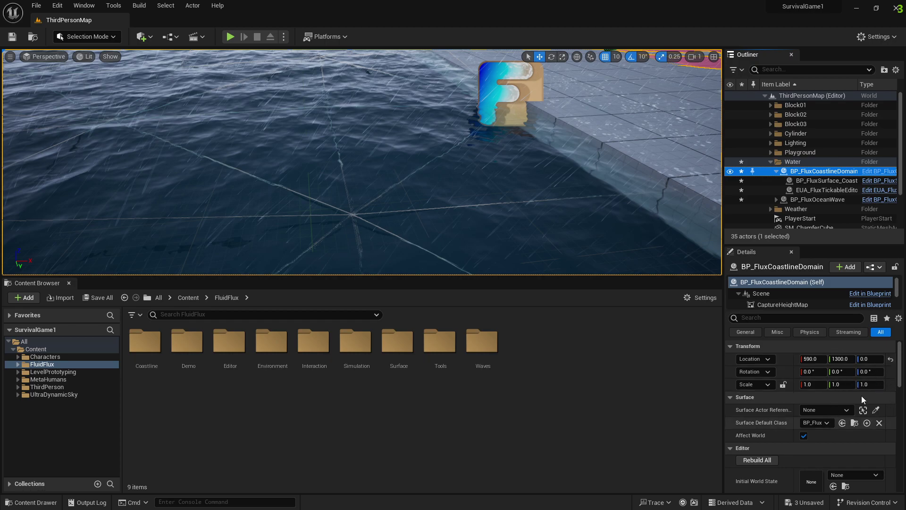
scroll(808, 383, down, 1)
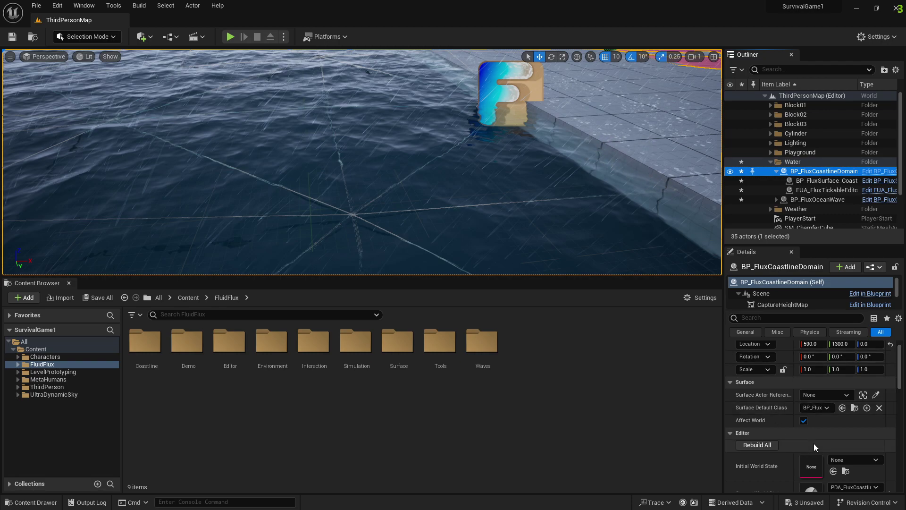
scroll(814, 444, down, 4)
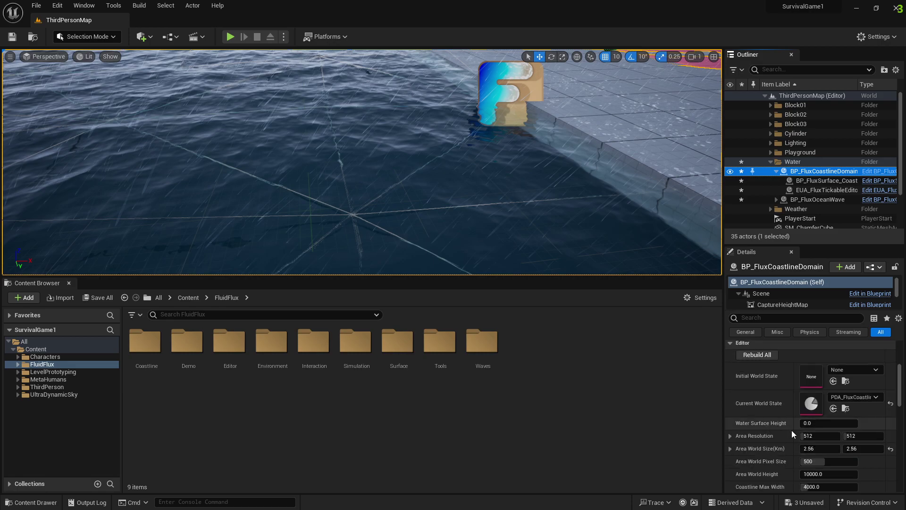
scroll(791, 433, down, 1)
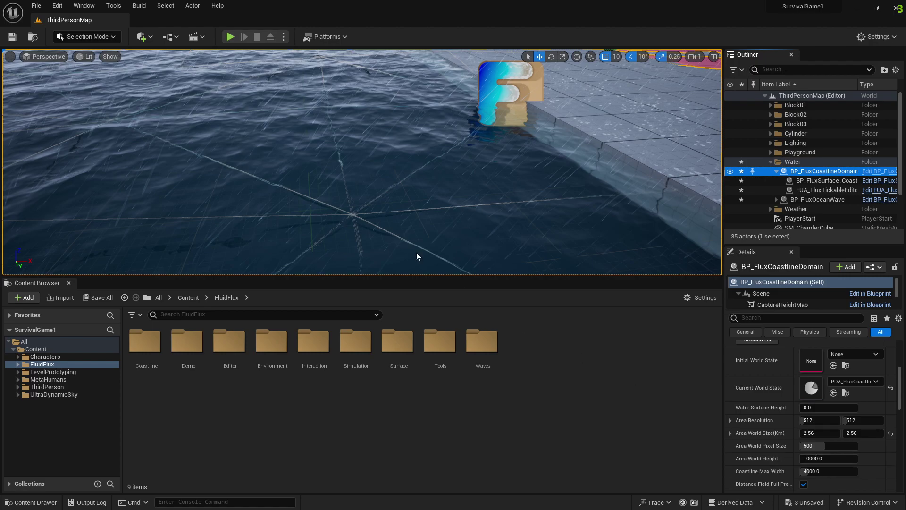
Examine the level and its water from the Left orthographic wireframe view.
click(50, 57)
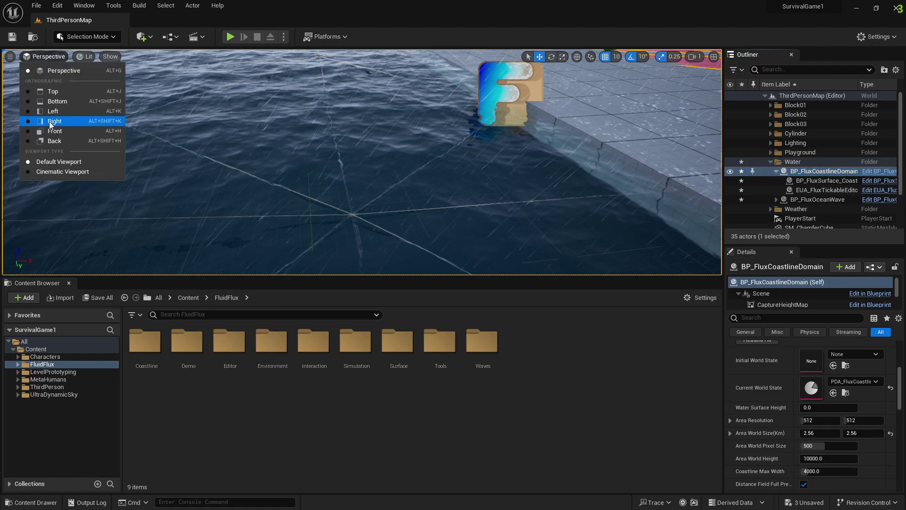
click(54, 116)
scroll(428, 168, down, 10)
drag(404, 182, 423, 155)
right_drag(391, 185, 437, 131)
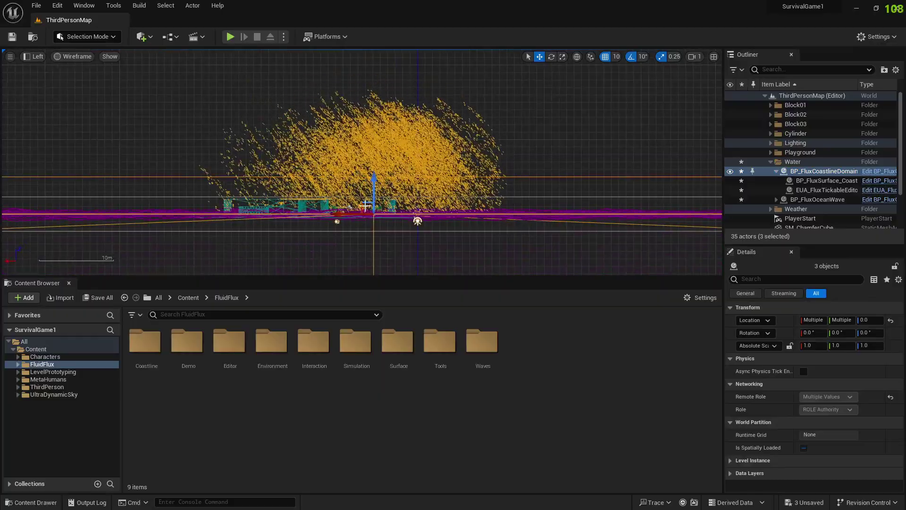
scroll(430, 222, up, 10)
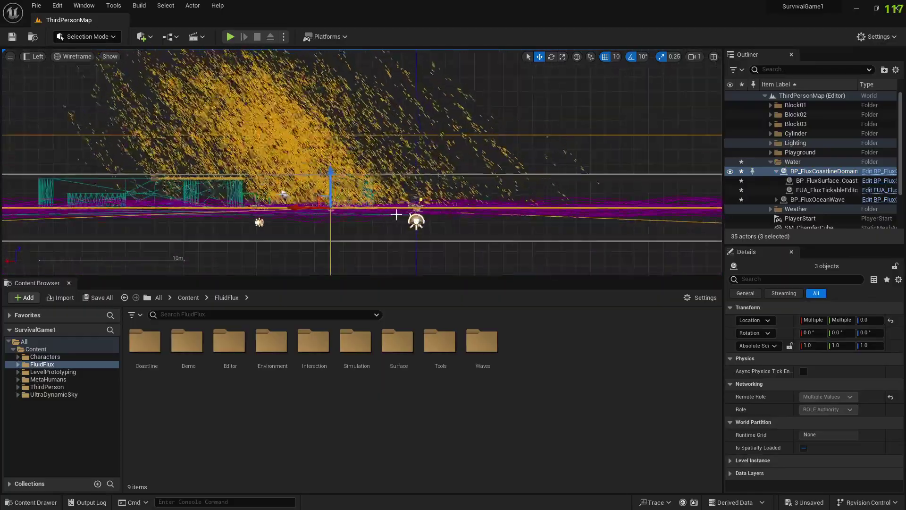
scroll(208, 235, down, 2)
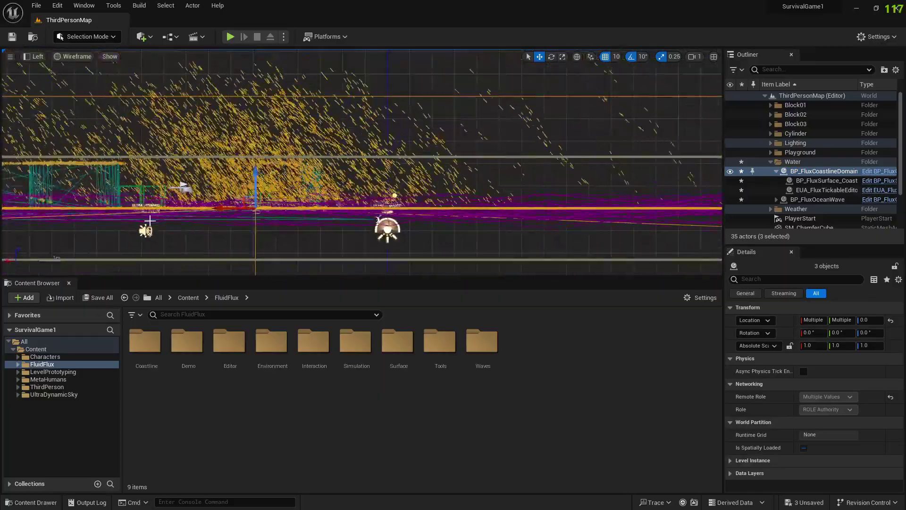
right_drag(296, 242, 457, 236)
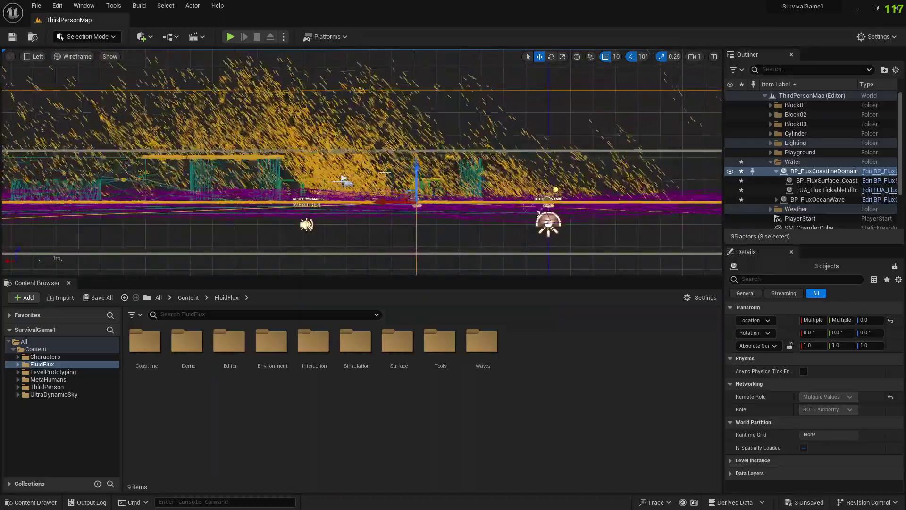
scroll(406, 181, down, 2)
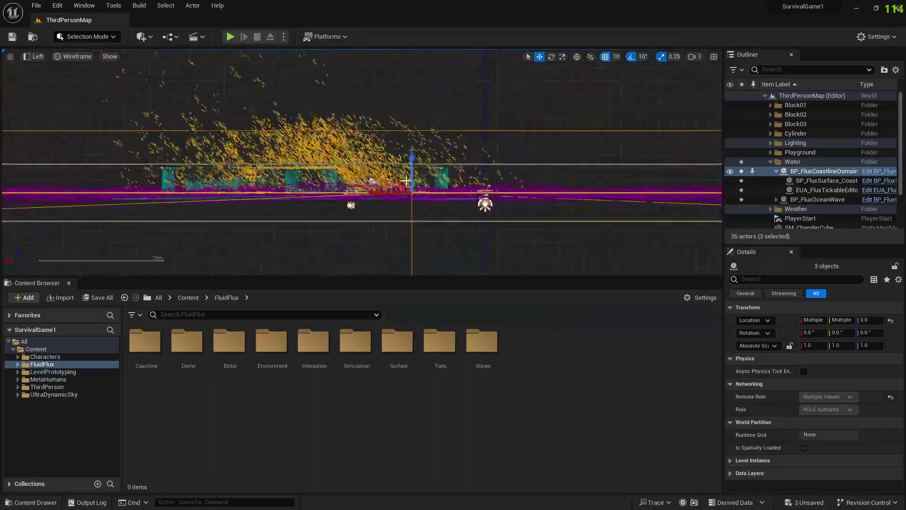
Reselect the BP_FluxCoastlineDomain actor alone and return the viewport to the Perspective view.
click(822, 172)
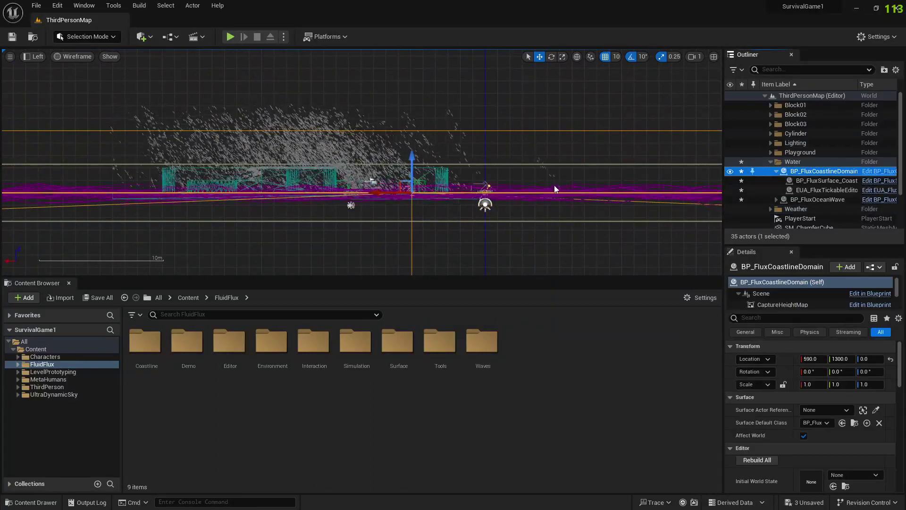
click(37, 57)
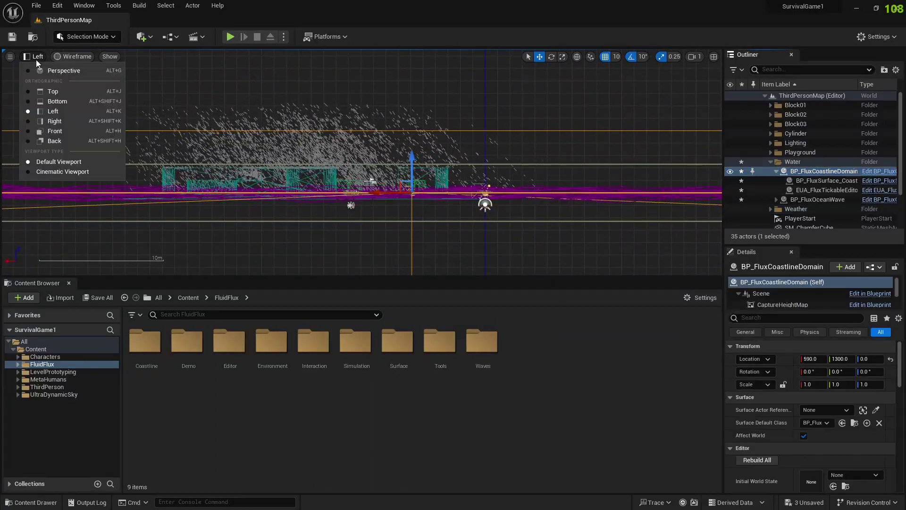
click(61, 68)
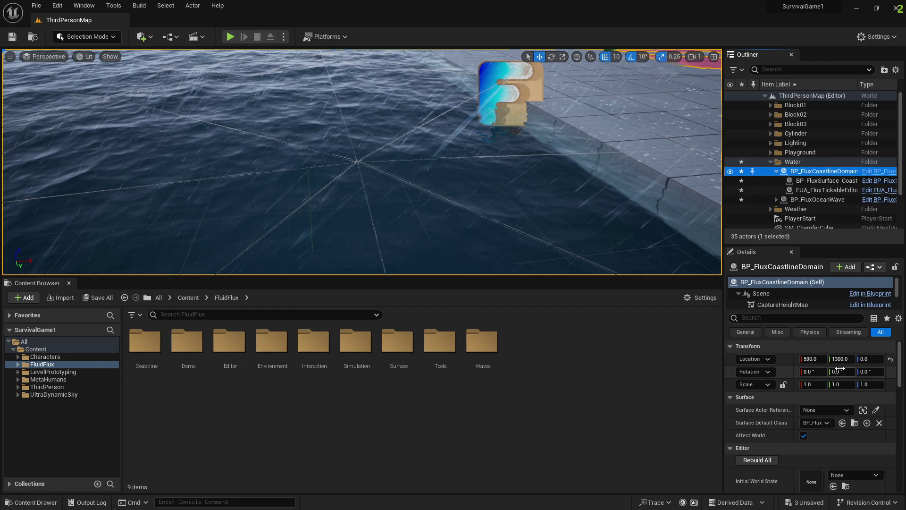
click(828, 408)
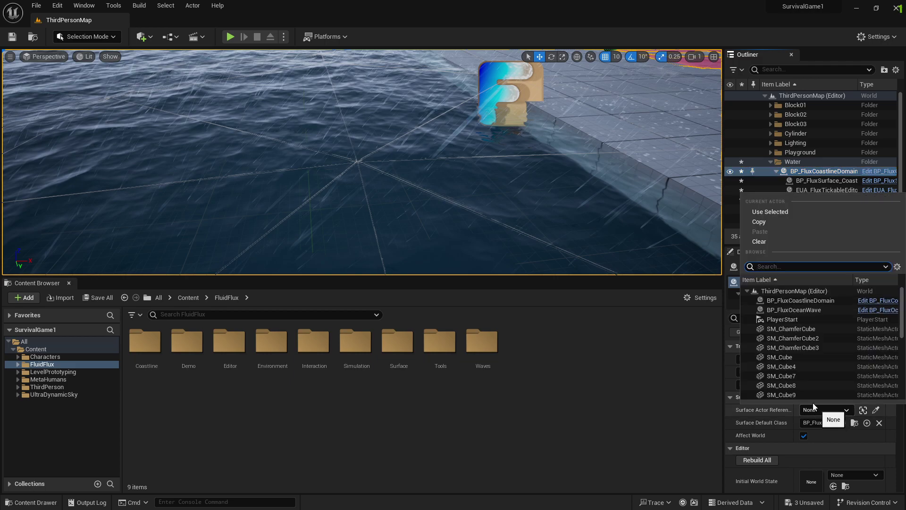
text(flex)
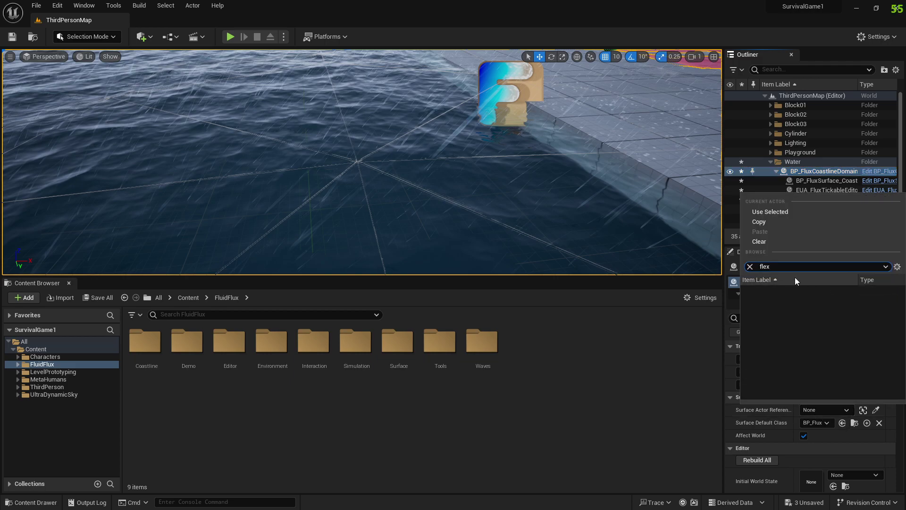
key(BackSpace)
key(BackSpace)
key(BackSpace)
key(BackSpace)
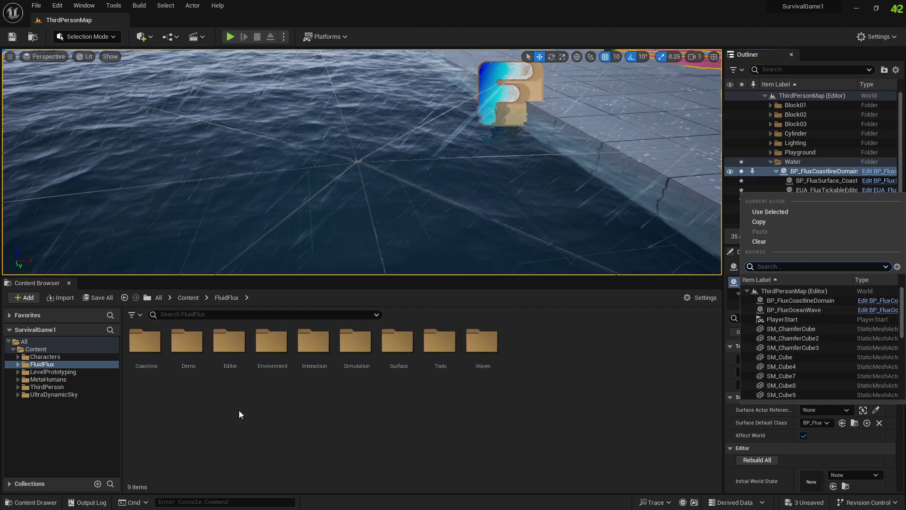
Search the FluidFlux folder for "flex" and "coastline" and look through the assets for a coastline surface blueprint.
click(215, 314)
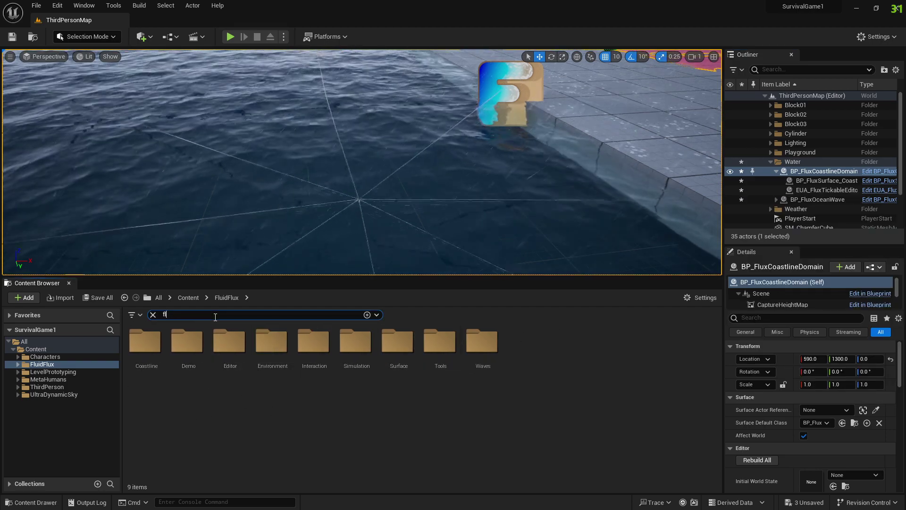
text(flex)
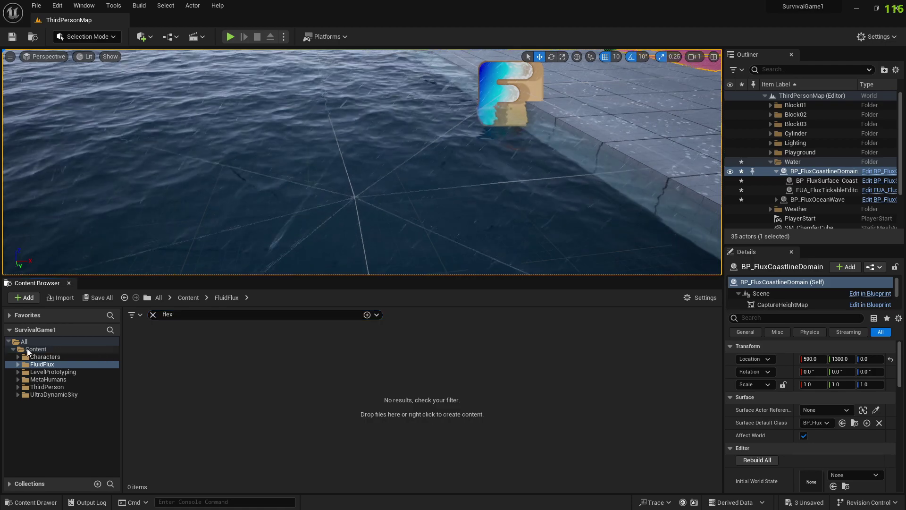
key(ctrl+a)
text(coastline)
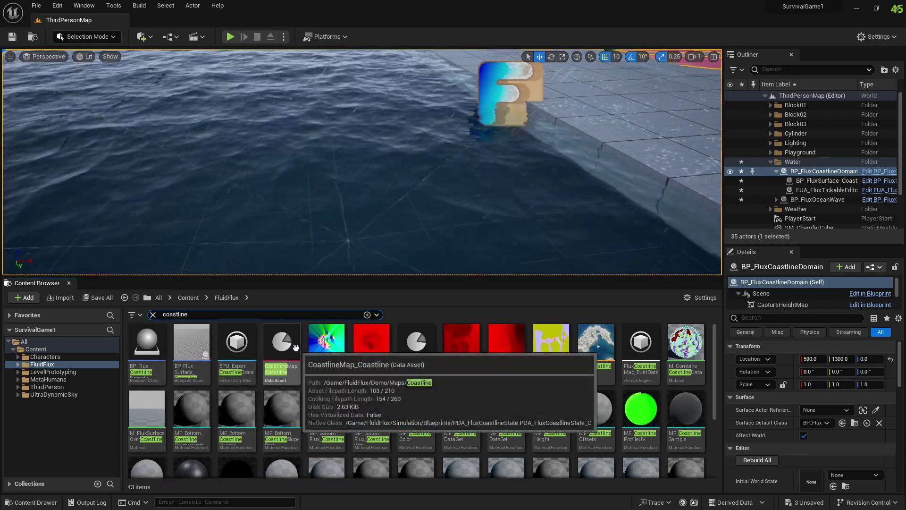
scroll(283, 406, down, 1)
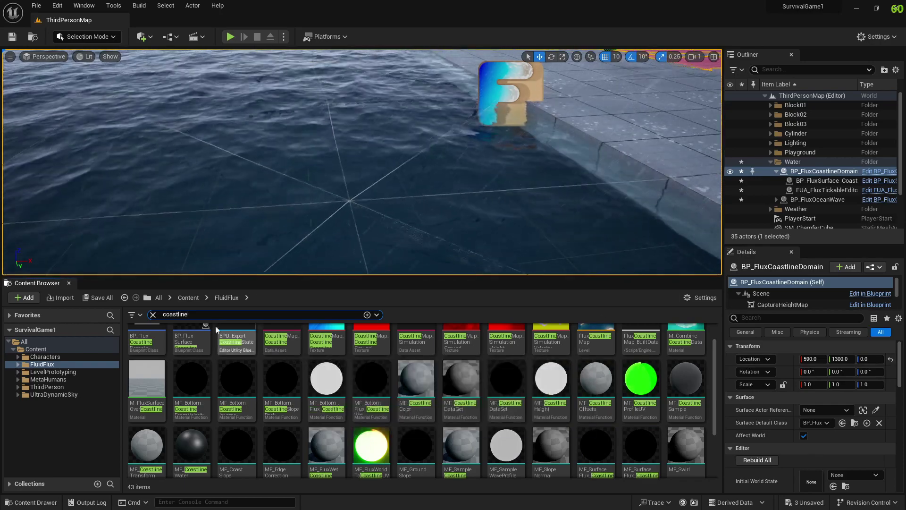
Search the FluidFlux folder for "fluxsurface" and place the BP_FluxSurface_Coastline blueprint in the level's water area.
text(lux)
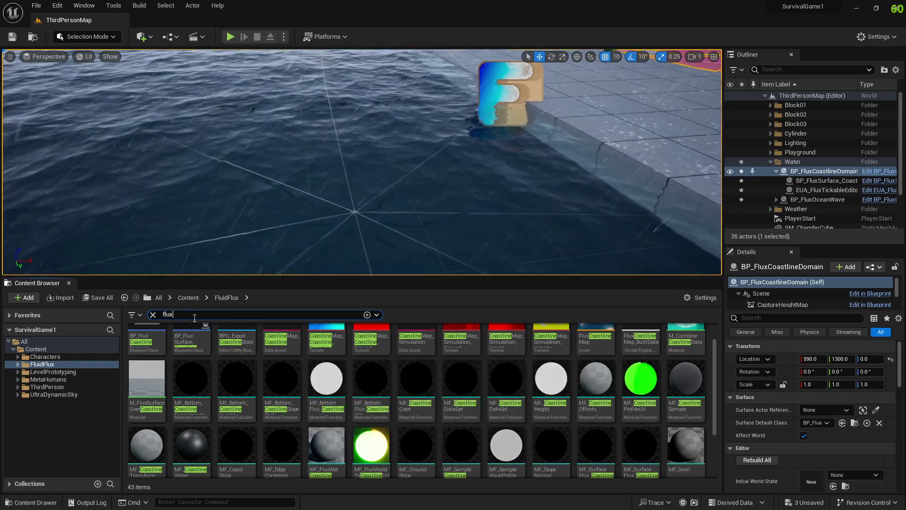
text(surface)
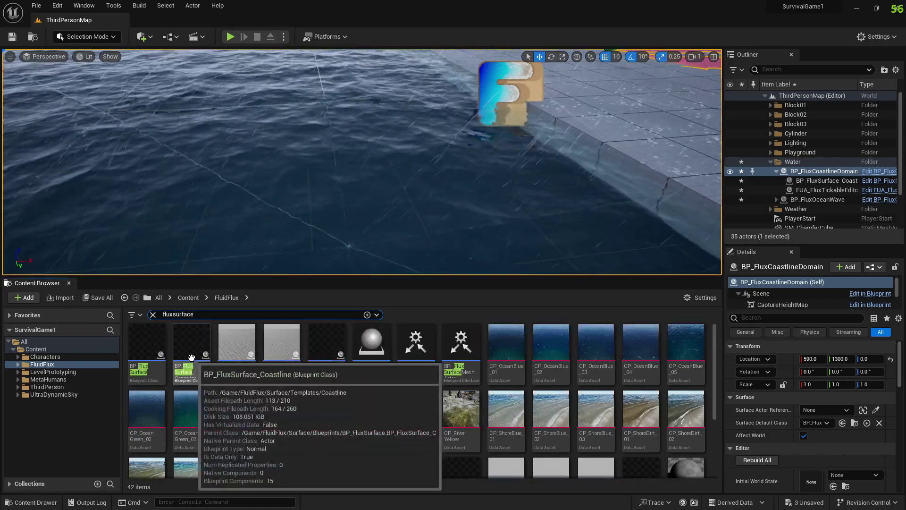
click(191, 357)
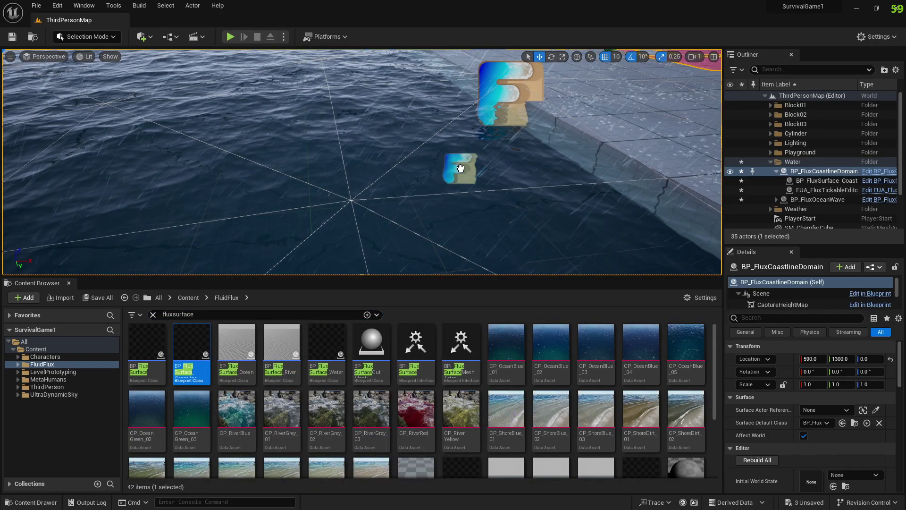
drag(460, 168, 461, 169)
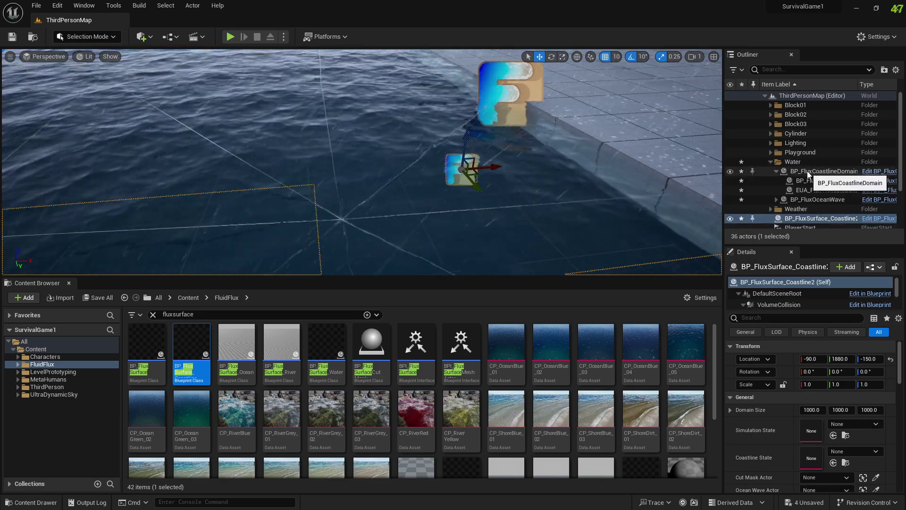
Assign BP_FluxSurface_Coastline2 as the Surface Actor Reference of the BP_FluxCoastlineDomain actor.
click(836, 171)
click(815, 410)
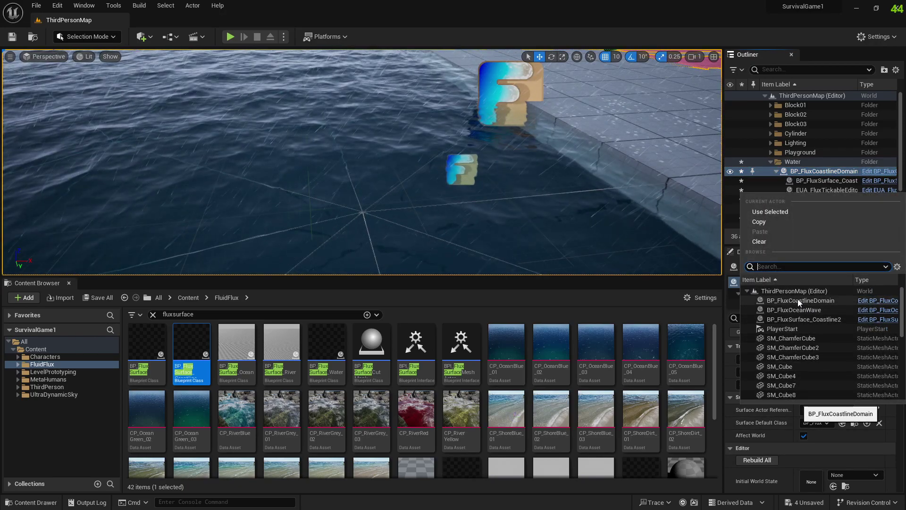
text(surfa)
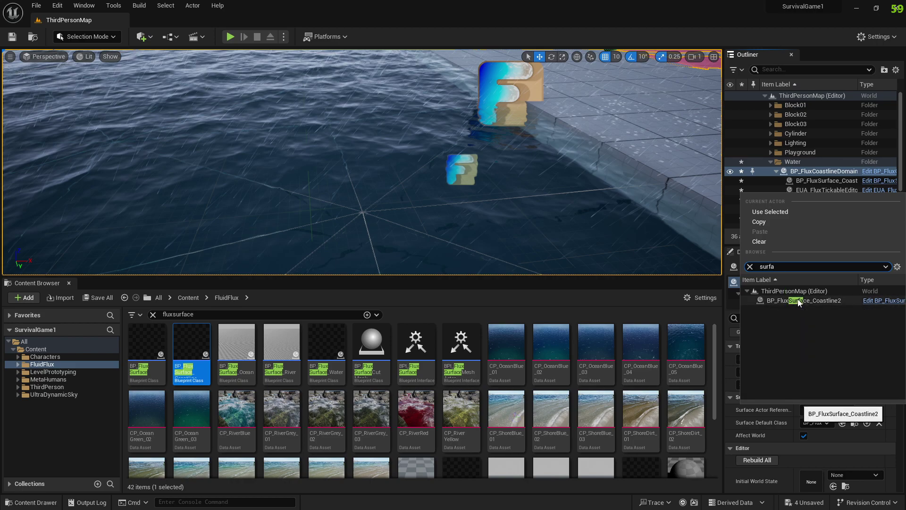
click(798, 302)
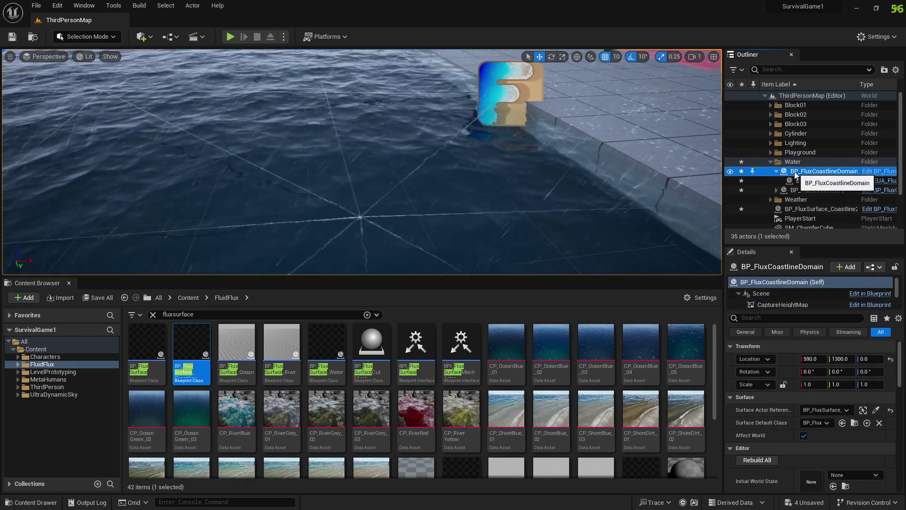
Widen the Outliner and move the BP_FluxSurface_Coastline2 actor into the Water folder.
scroll(798, 178, down, 2)
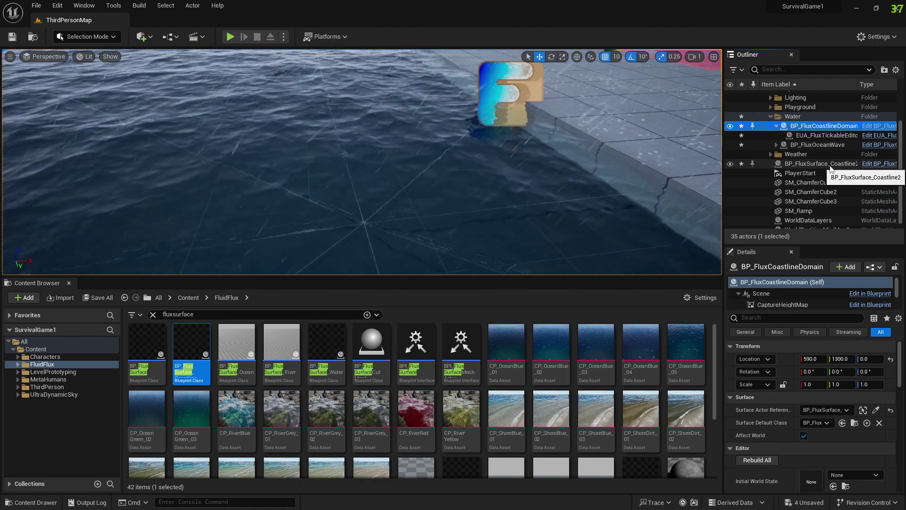
click(829, 166)
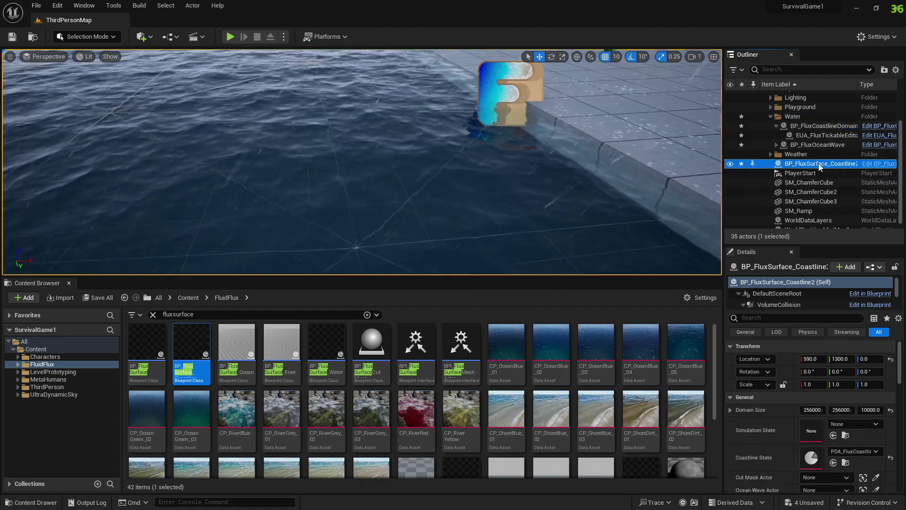
drag(723, 169, 683, 170)
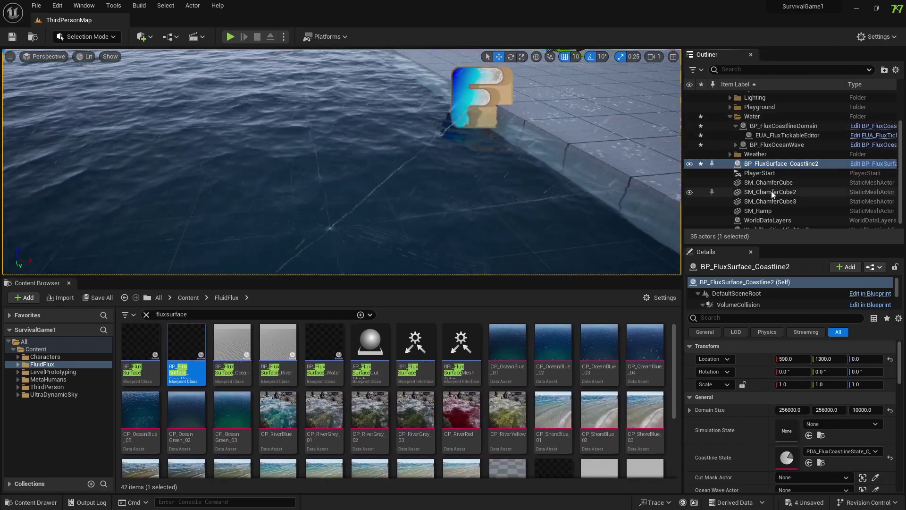
scroll(772, 191, down, 1)
scroll(729, 195, up, 4)
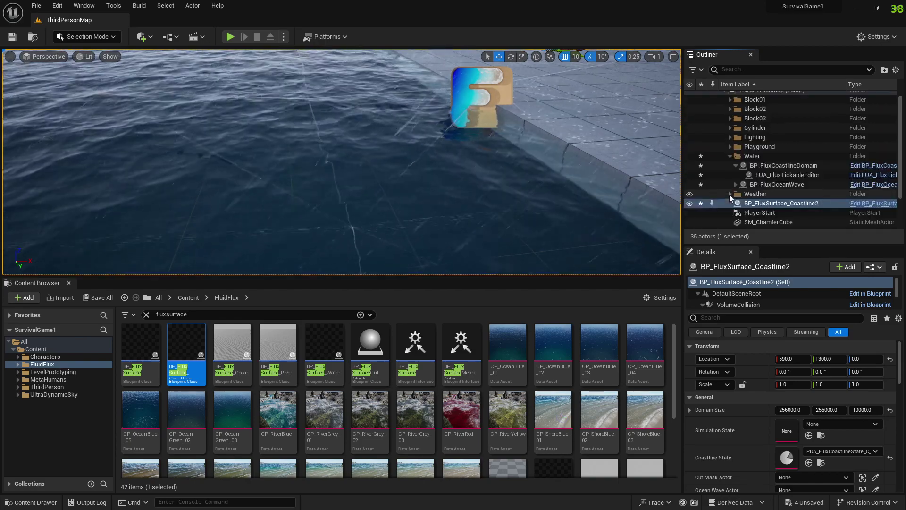
drag(760, 202, 751, 152)
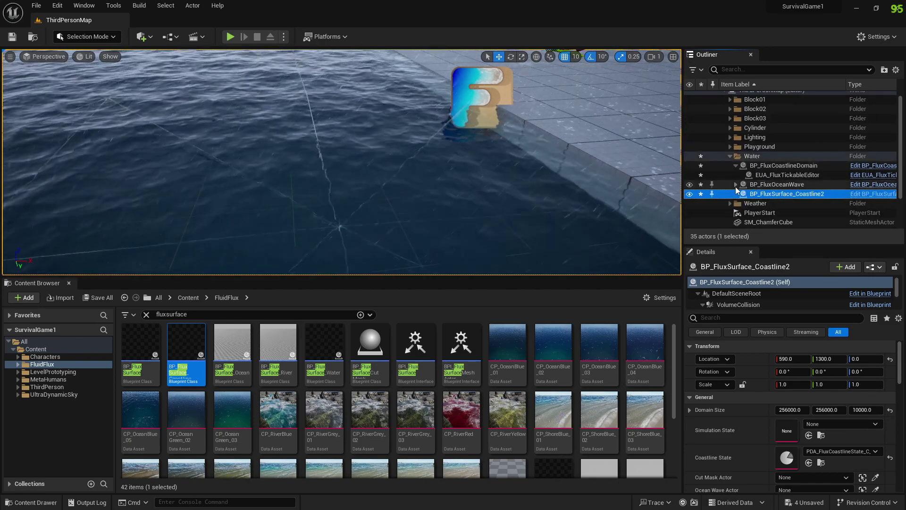
scroll(735, 185, up, 1)
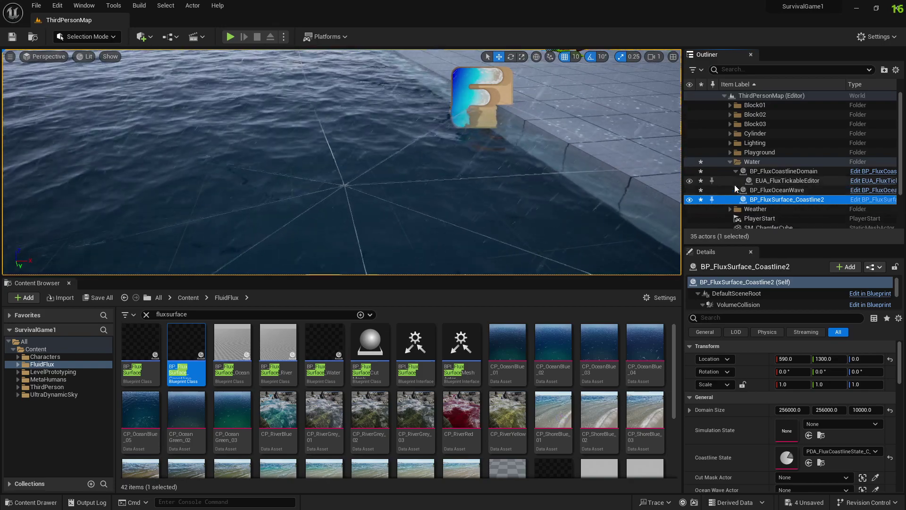
scroll(734, 183, down, 3)
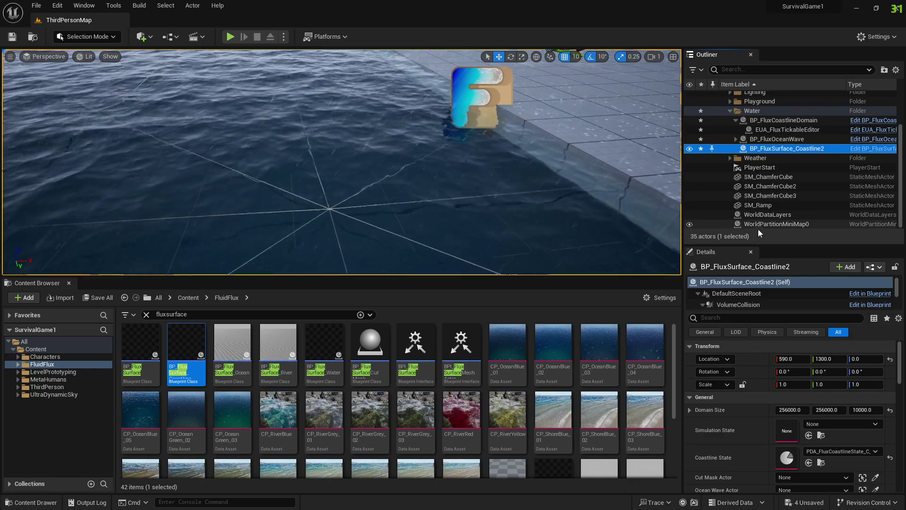
Make the Outliner taller and create a new level folder named "Other".
drag(759, 244, 765, 335)
right_click(763, 307)
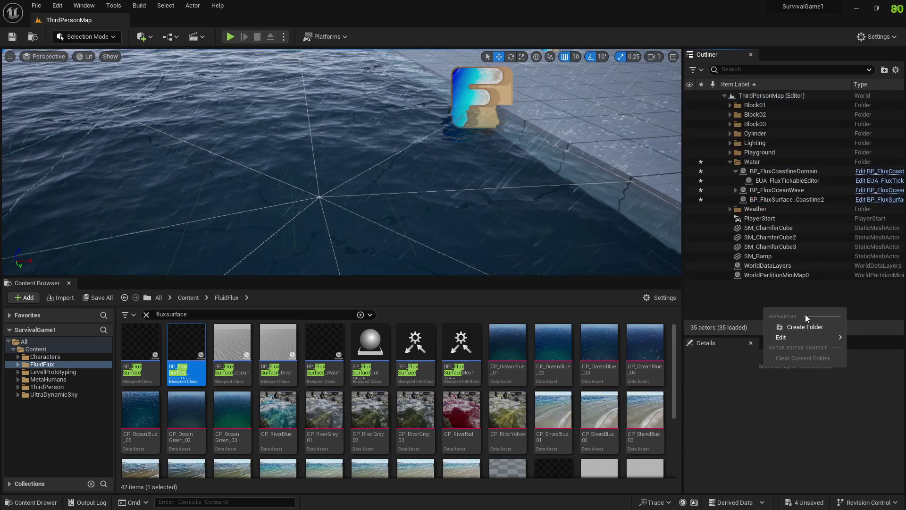
click(801, 327)
text(Other)
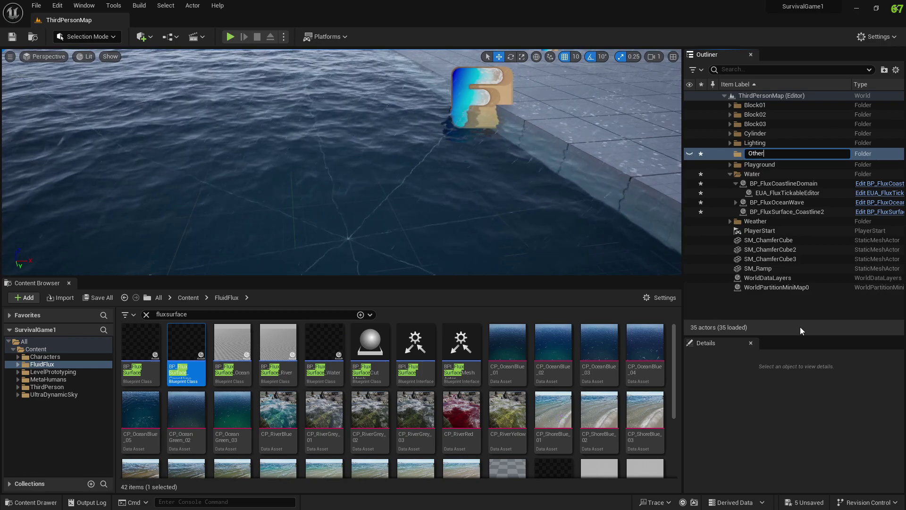
key(Return)
Move the loose actors from SM_ChamferCube through WorldPartitionMiniMap0 into the Other folder.
click(770, 237)
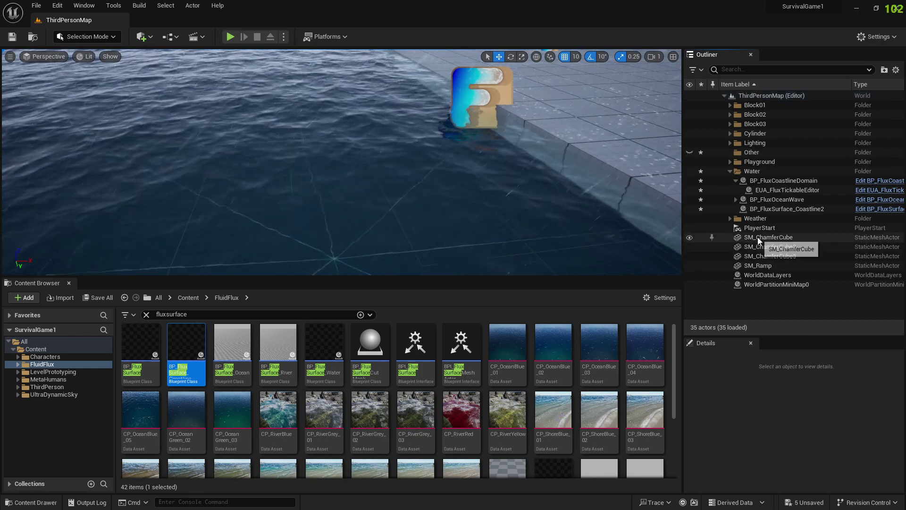
shift+click(764, 284)
drag(760, 248, 750, 152)
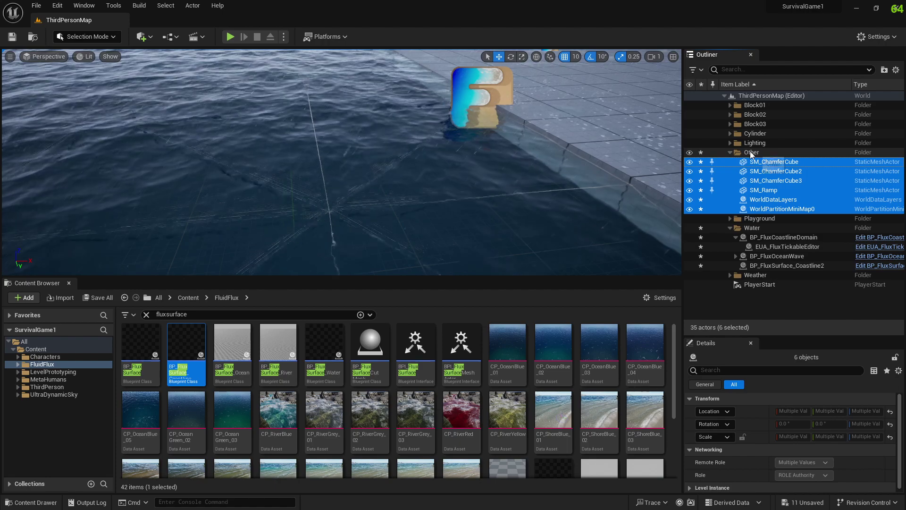
Create a level folder named "Player" in the Outliner and move the PlayerStart actor into it.
right_click(760, 303)
click(783, 320)
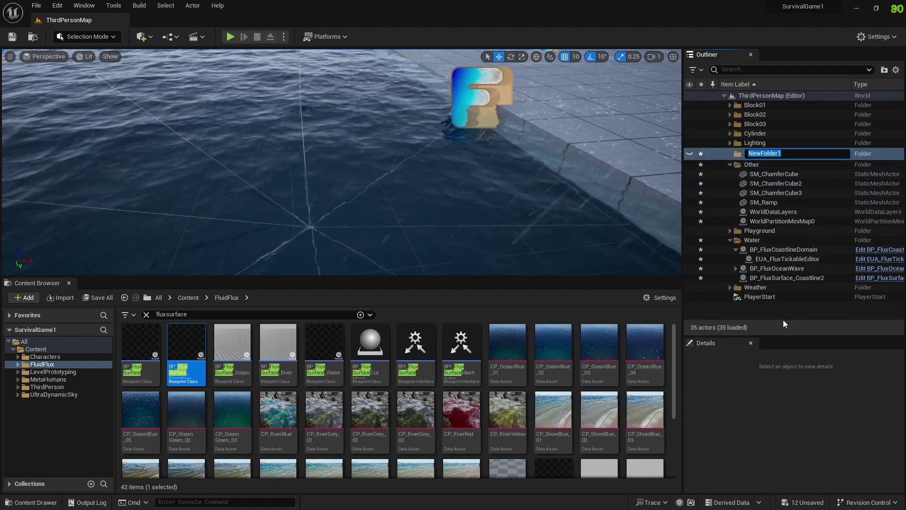
text(Player)
key(Return)
drag(754, 294, 753, 216)
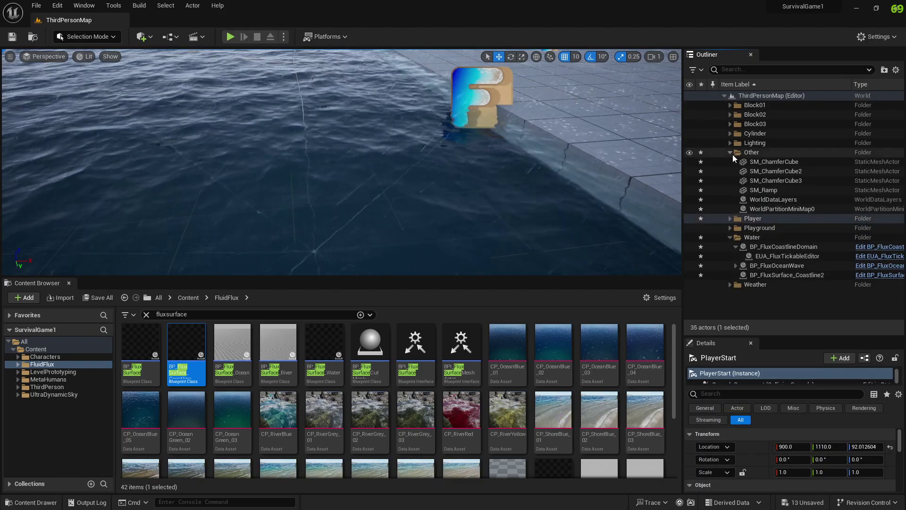
Collapse the Other folder in the Outliner, leaving the Water folder expanded.
click(731, 153)
click(729, 180)
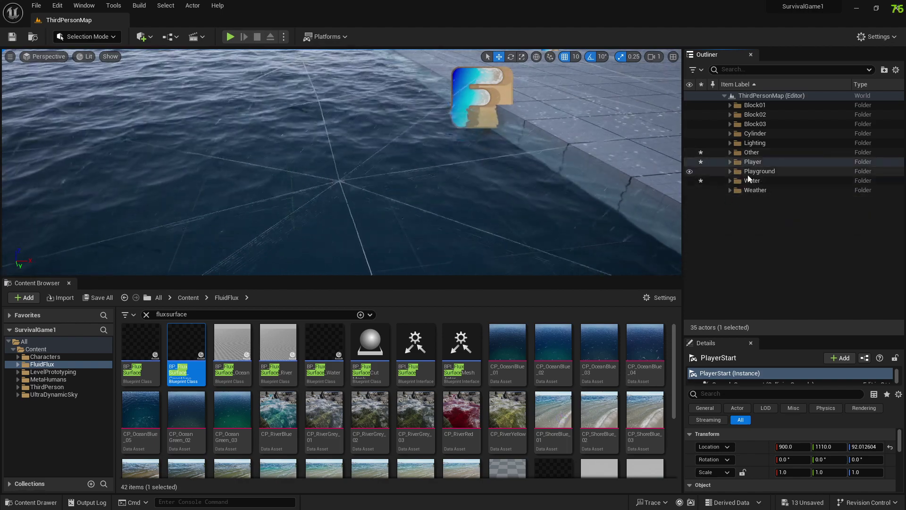
click(743, 183)
click(730, 180)
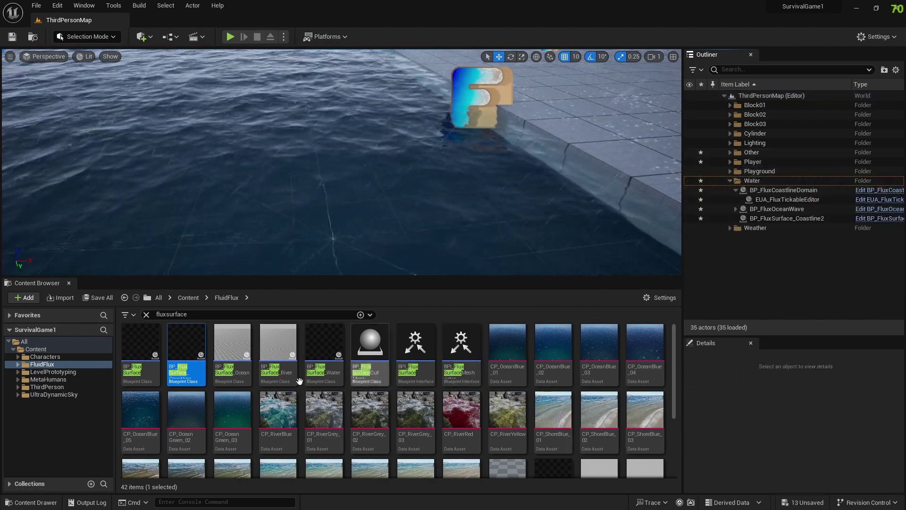
Select BP_FluxCoastlineDomain, narrow the Outliner and Details area, and give the Details more height.
click(784, 190)
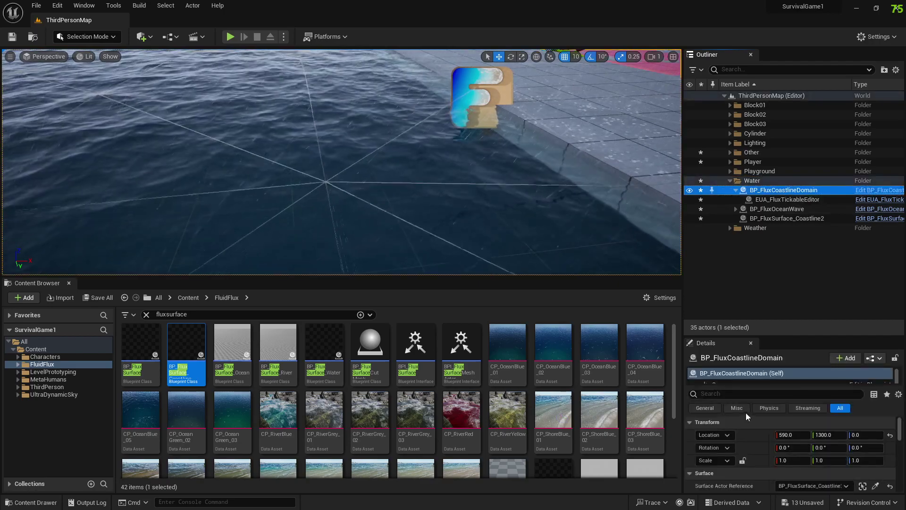
click(683, 360)
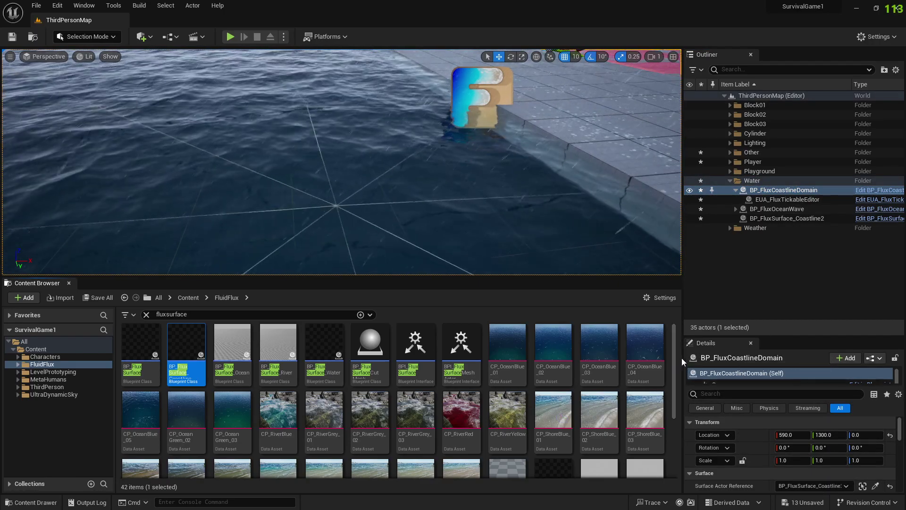
drag(682, 359, 720, 351)
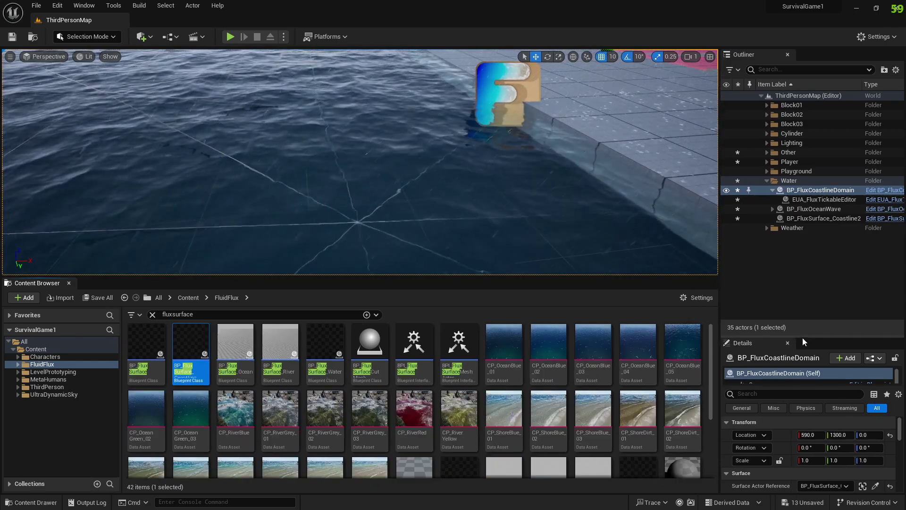
drag(803, 336, 805, 259)
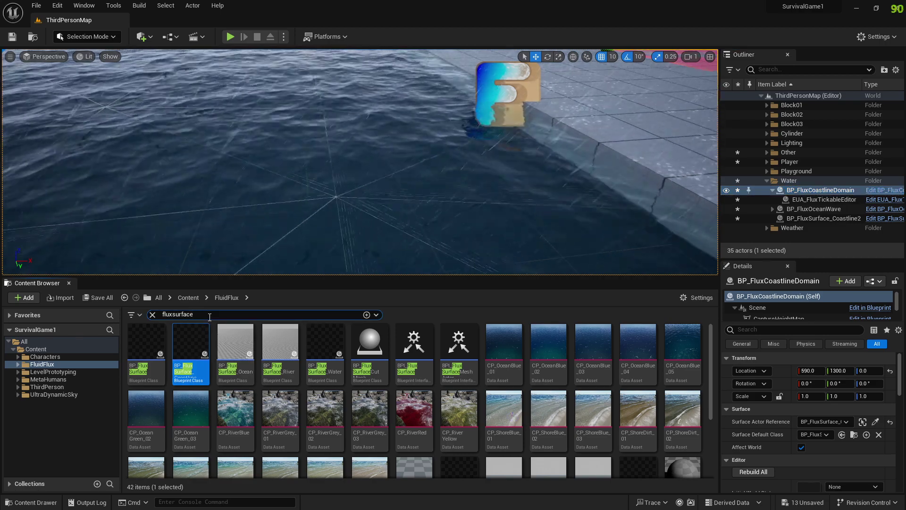
Search the FluidFlux content for "wave", place another BP_FluxOceanWave in the level and move it into the Water folder.
click(210, 315)
text(wave)
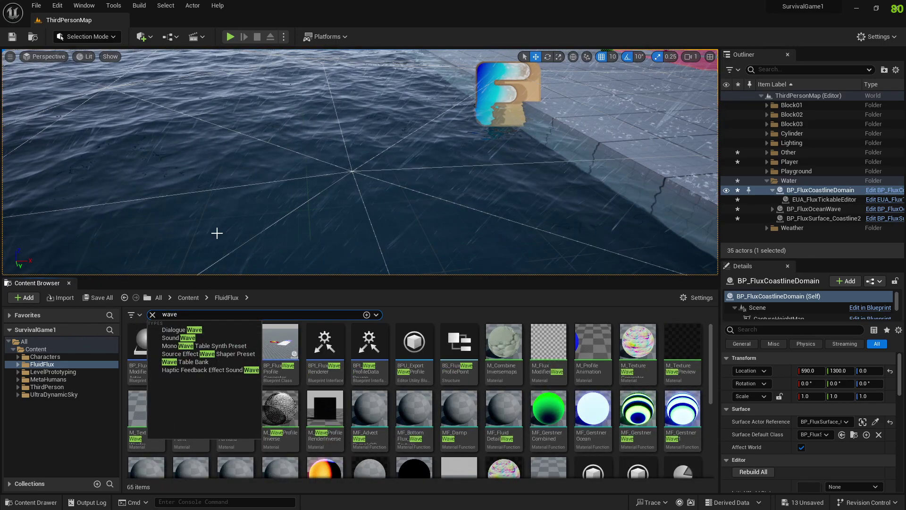
click(410, 315)
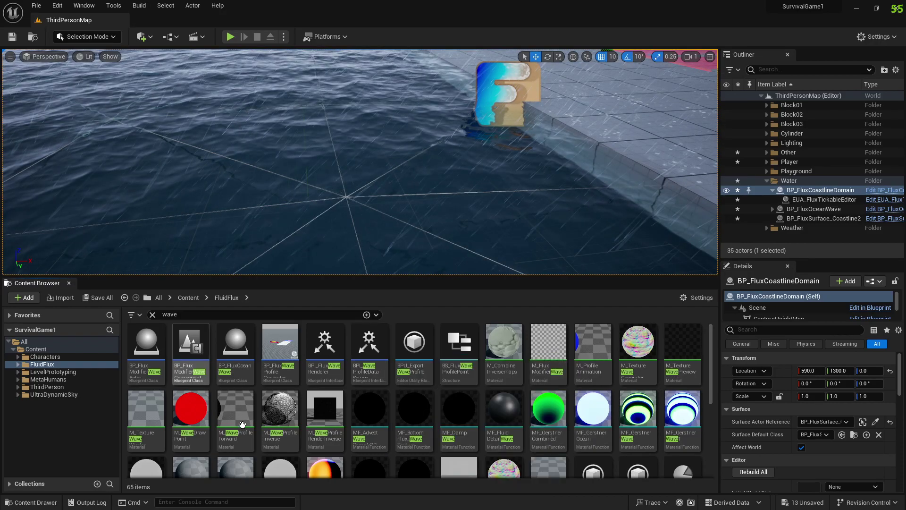
click(236, 368)
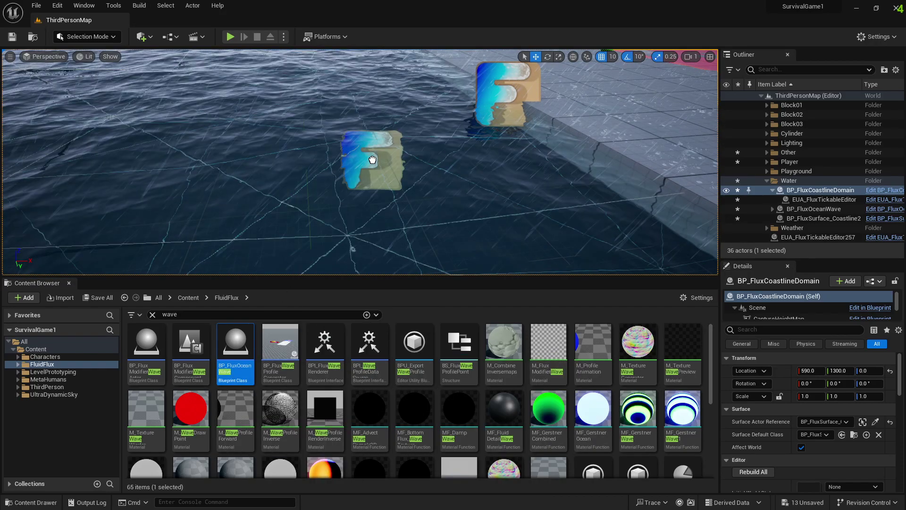
drag(372, 160, 370, 163)
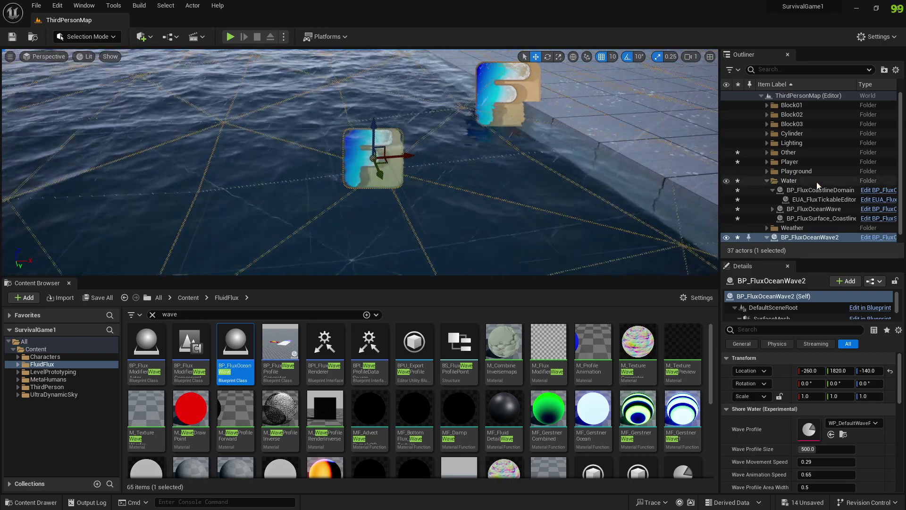
drag(801, 234, 791, 174)
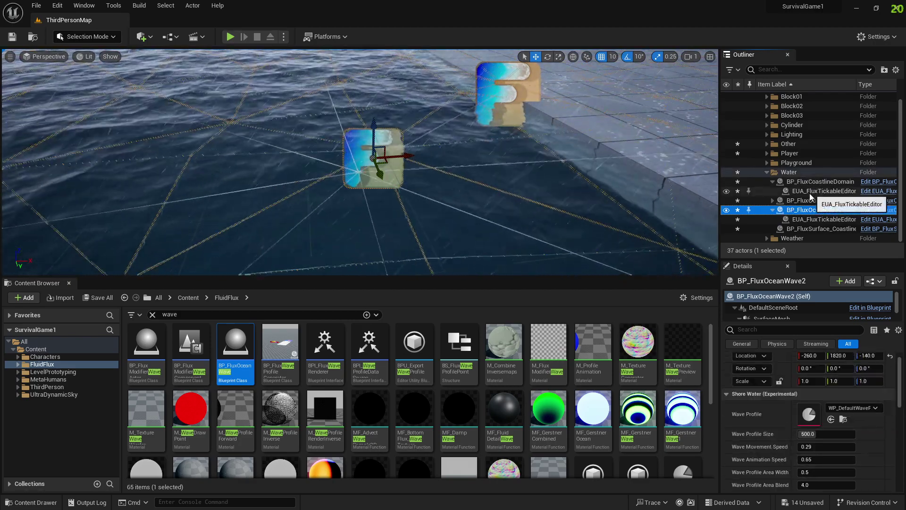
Delete the duplicate BP_FluxOceanWave2 actor from the Water folder.
click(825, 201)
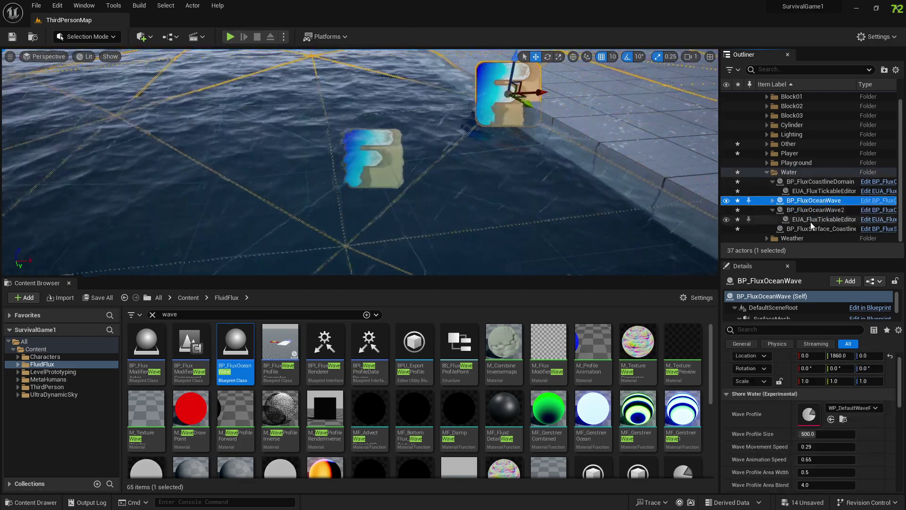
click(815, 212)
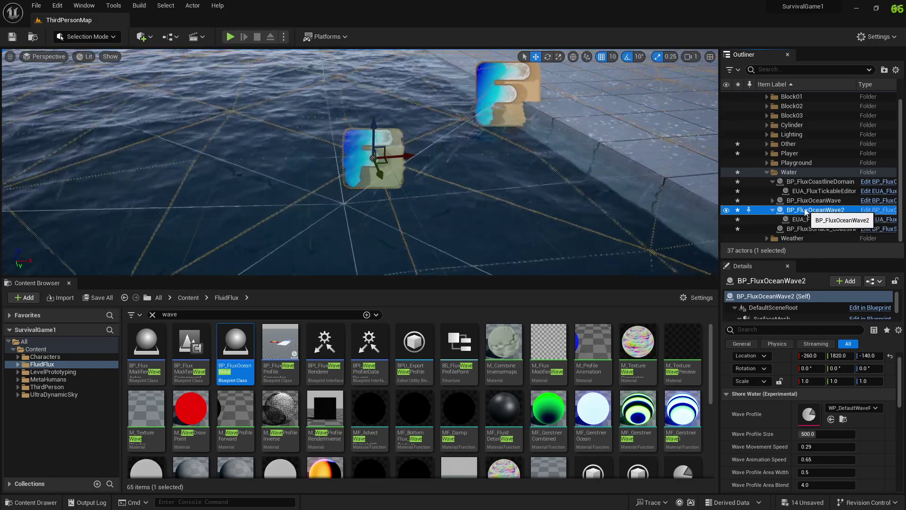
key(Delete)
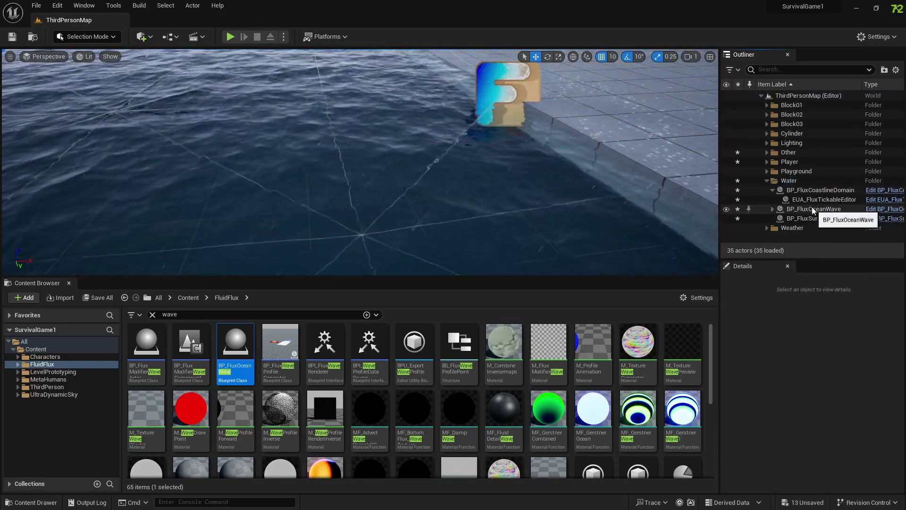
Assign BP_FluxOceanWave as the Ocean Wave Actor of BP_FluxSurface_Coastline2.
click(812, 211)
click(831, 218)
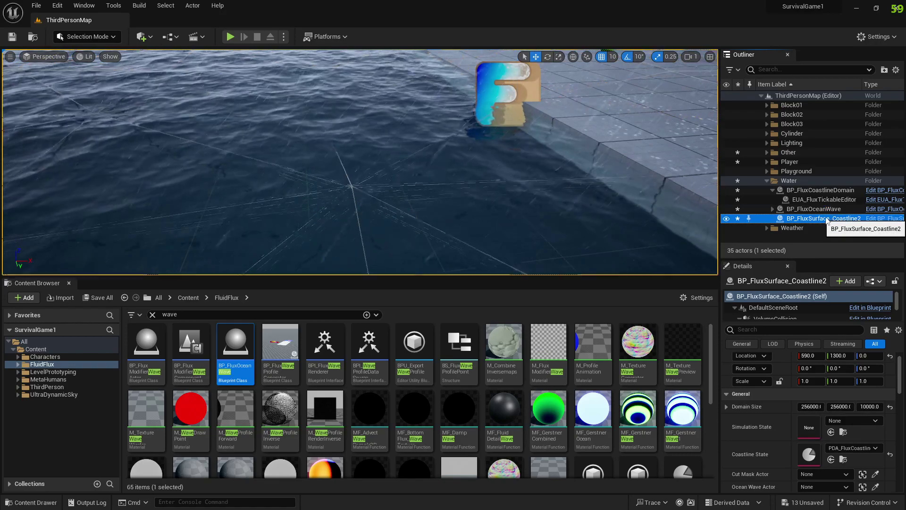
scroll(789, 426, down, 2)
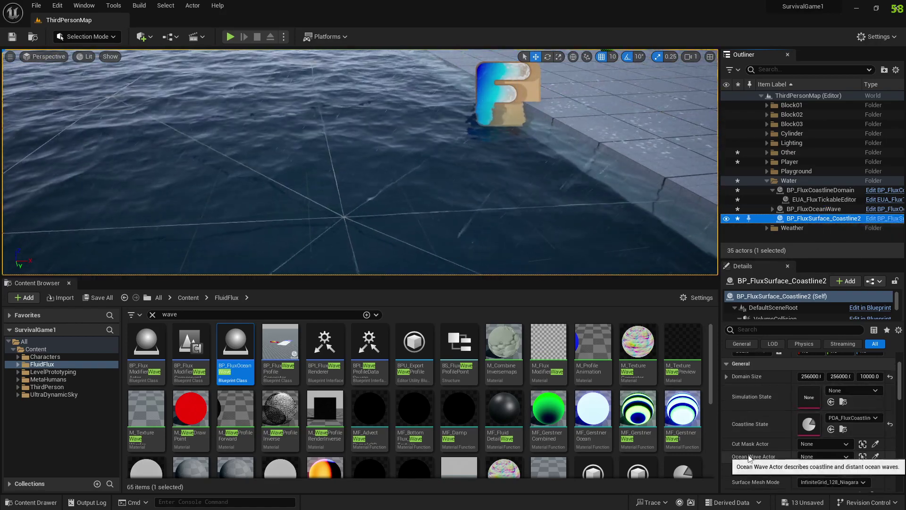
click(810, 456)
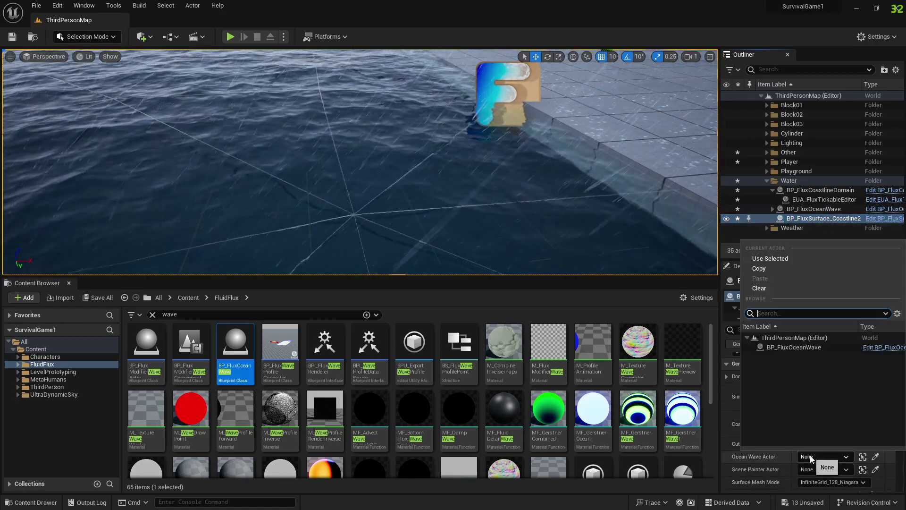
click(788, 347)
Set the Water Surface Height of the BP_FluxCoastlineDomain actor to -50.
scroll(626, 160, down, 3)
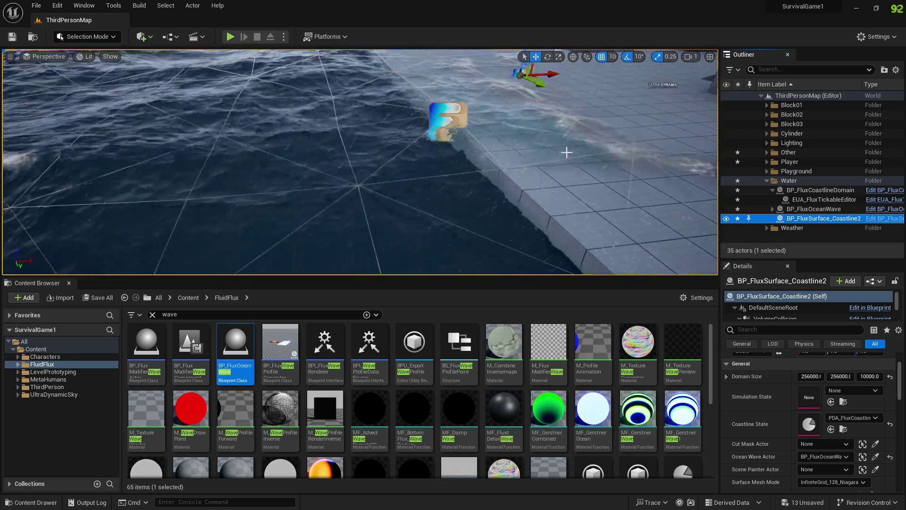
scroll(583, 117, down, 6)
right_drag(582, 117, 604, 118)
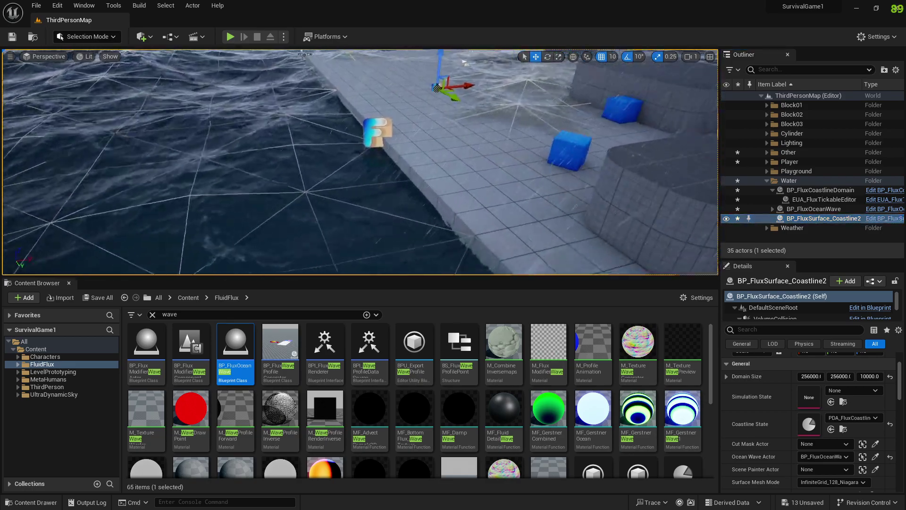
scroll(507, 156, down, 3)
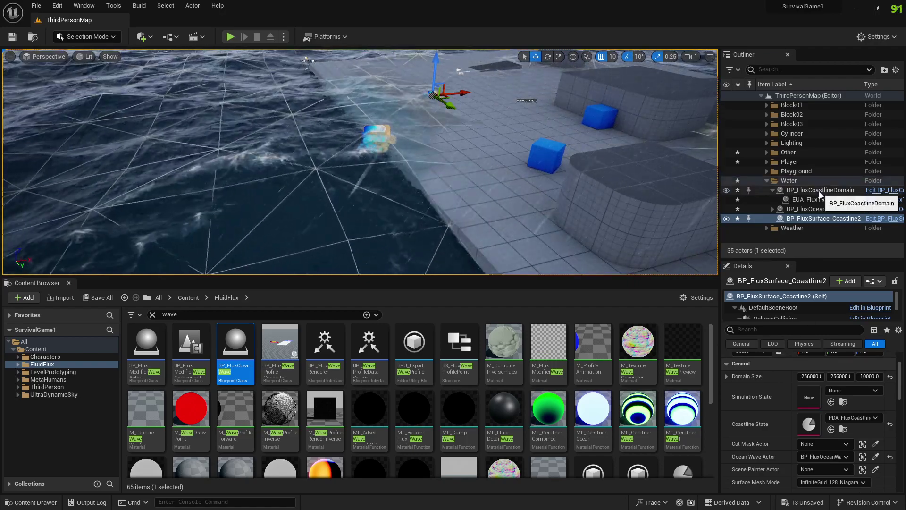
click(820, 192)
scroll(789, 445, down, 2)
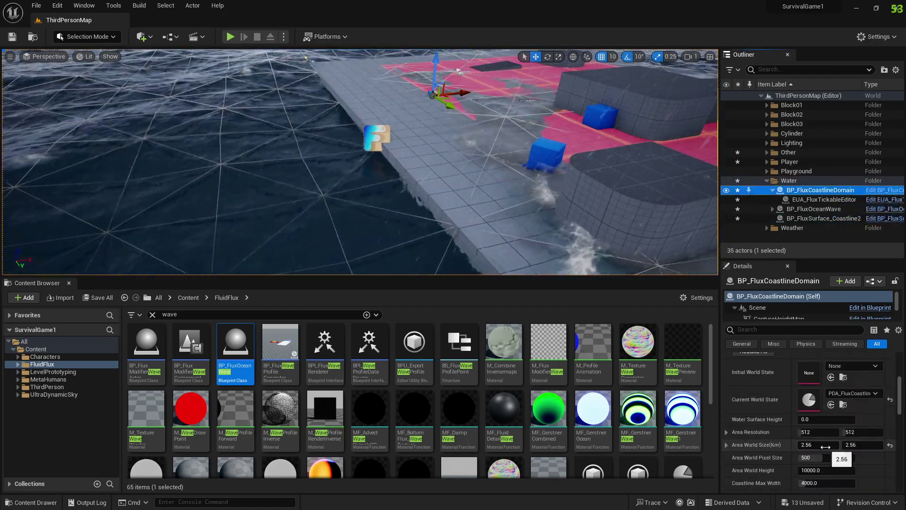
scroll(786, 474, down, 2)
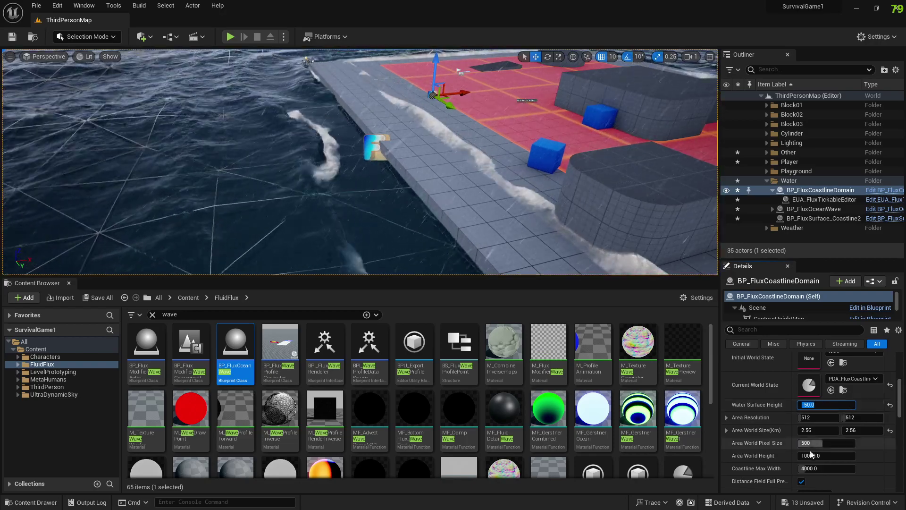
Reduce the coastline domain's Area World Height to about 5838.
drag(827, 456, 808, 456)
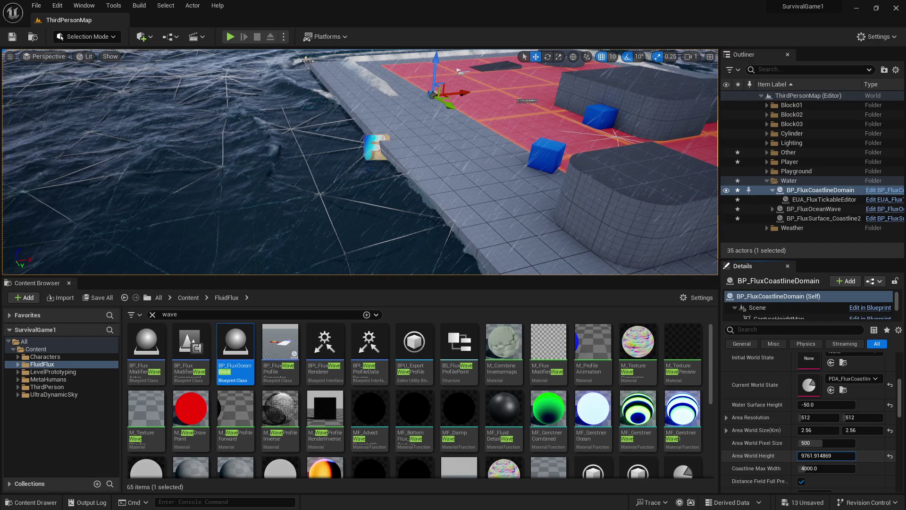
drag(808, 456, 798, 456)
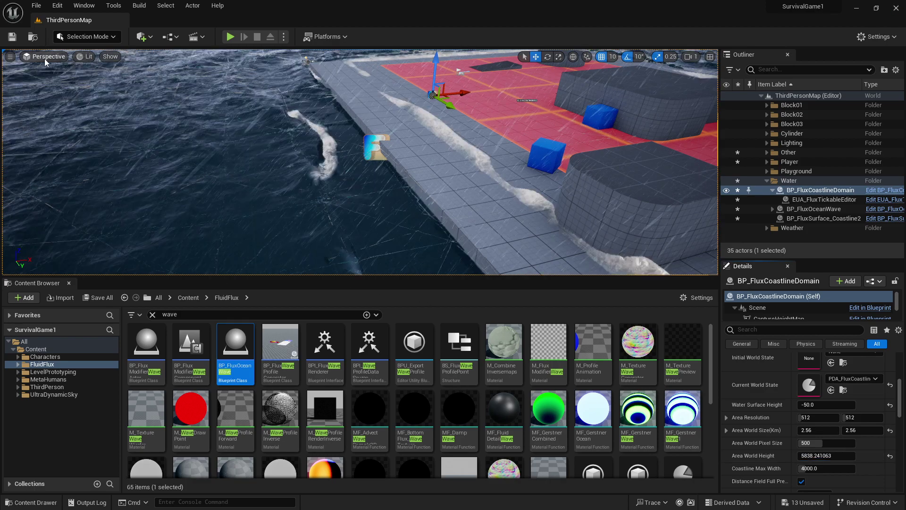
Lower the BP_FluxCoastlineDomain actor slightly along its vertical axis in the Left orthographic view and return to Perspective.
click(44, 58)
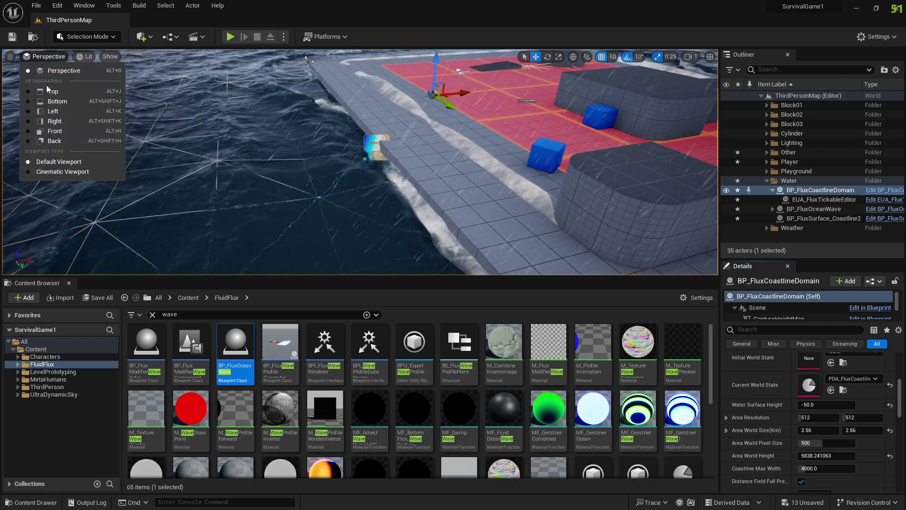
click(53, 111)
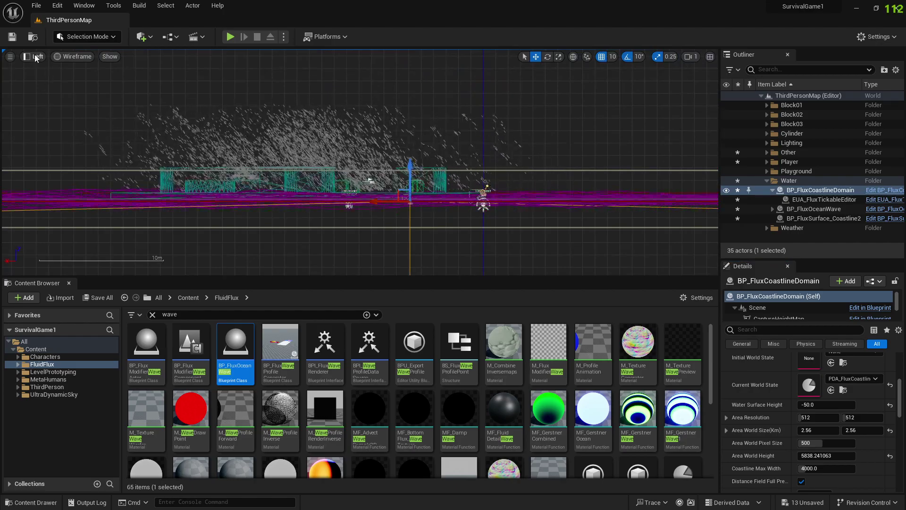
scroll(426, 204, up, 2)
scroll(426, 204, up, 5)
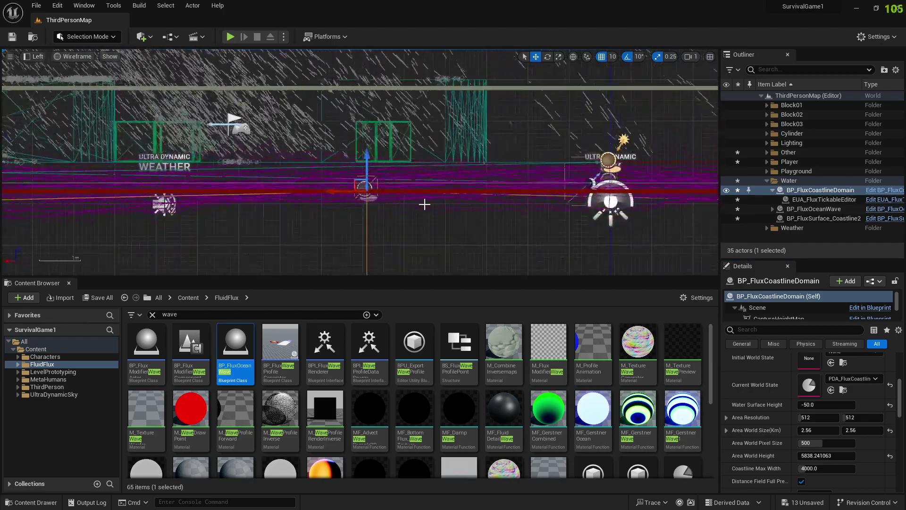
scroll(248, 211, down, 1)
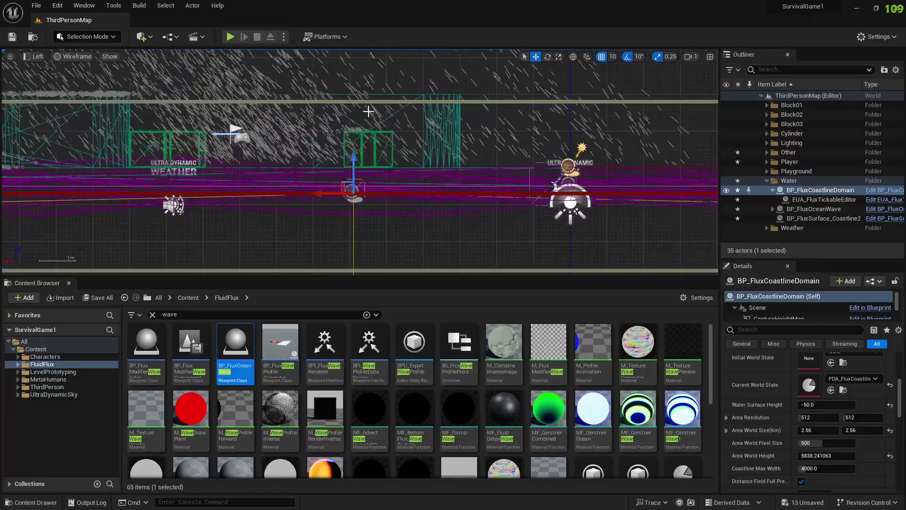
scroll(370, 172, down, 1)
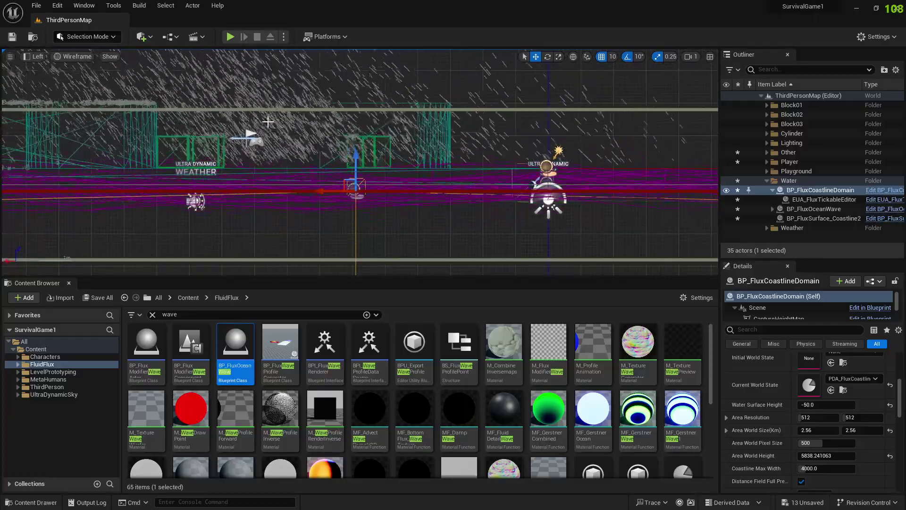
drag(355, 157, 355, 165)
click(35, 57)
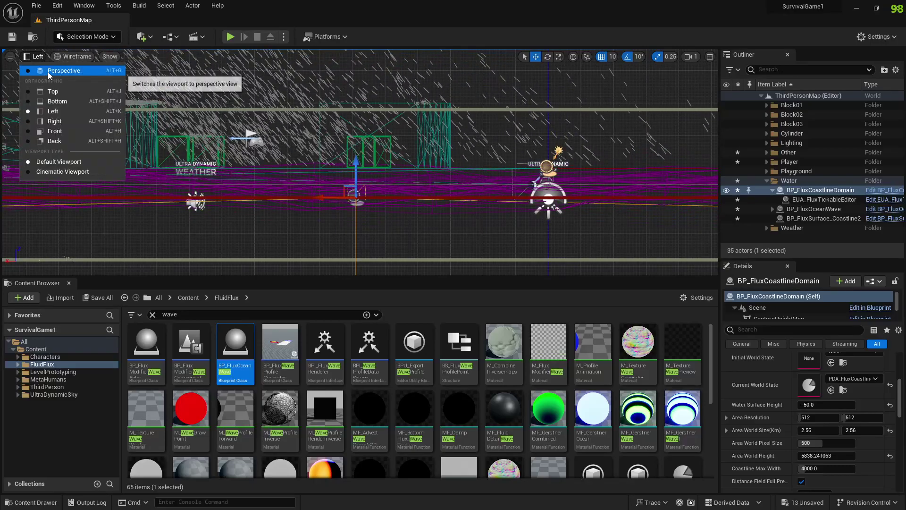
click(47, 72)
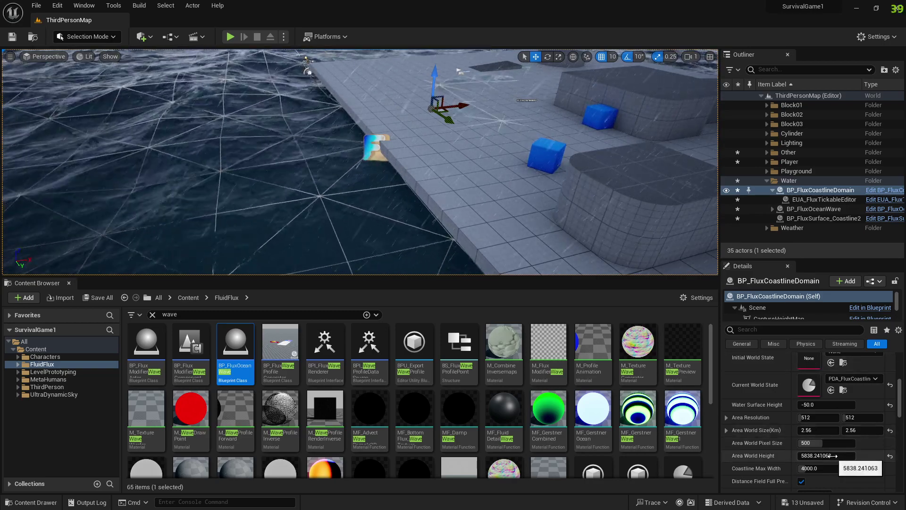
Set the coastline domain's Area World Height to 5000.
click(834, 455)
text(5000)
key(Return)
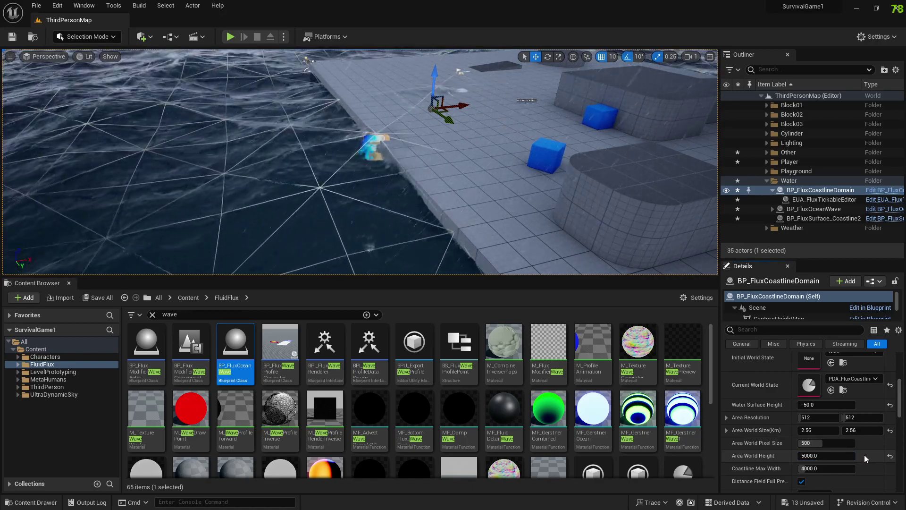
Set the Water Surface Height of the BP_FluxCoastlineDomain actor to -75.
click(826, 405)
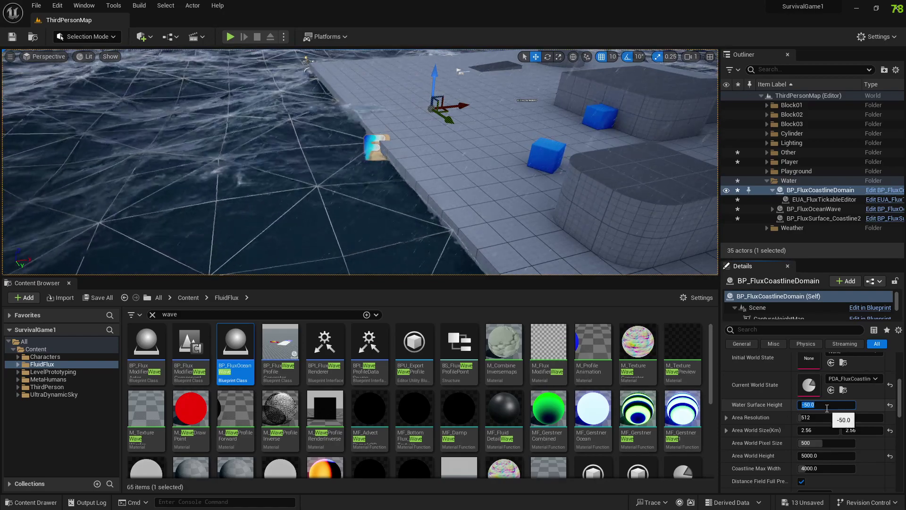
text(-75)
key(Return)
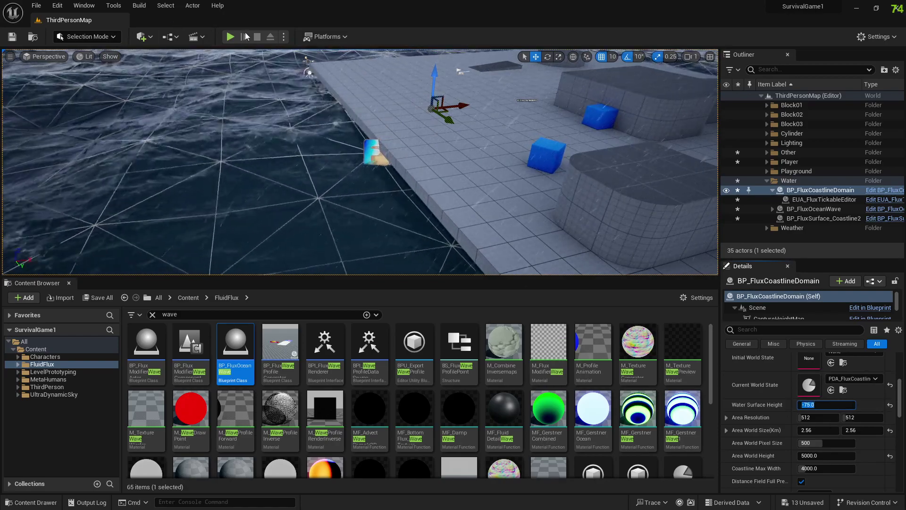
Play-test the level in full screen, running the character along the platform's edges to examine the water level, and end the session.
click(230, 37)
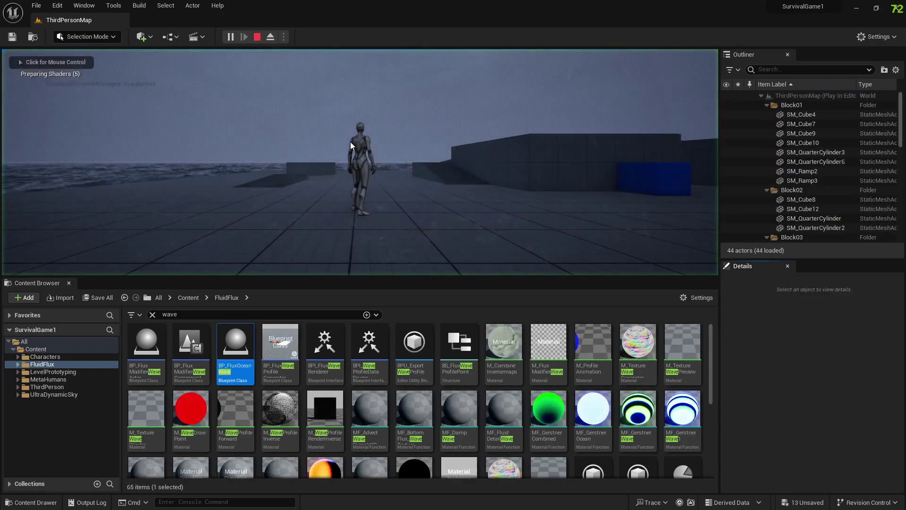
click(453, 213)
key(F11)
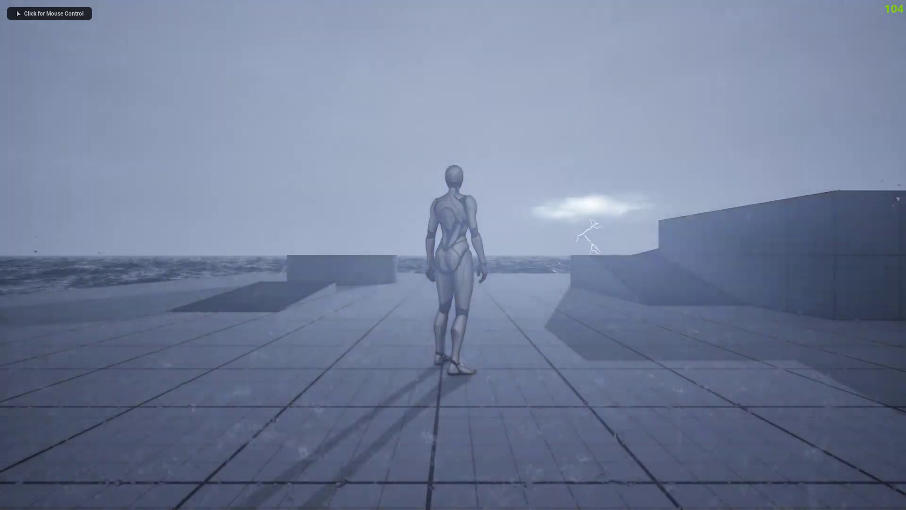
click(898, 198)
key(w)
key(w)
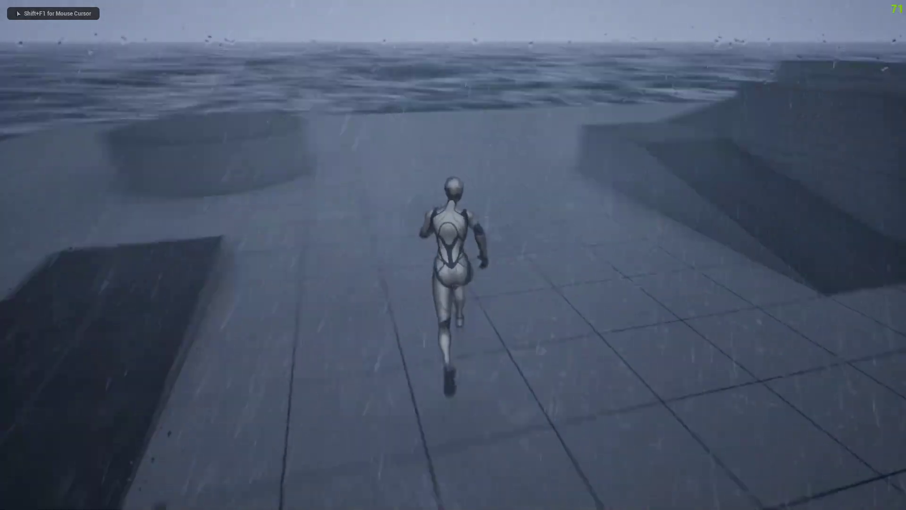
key(w)
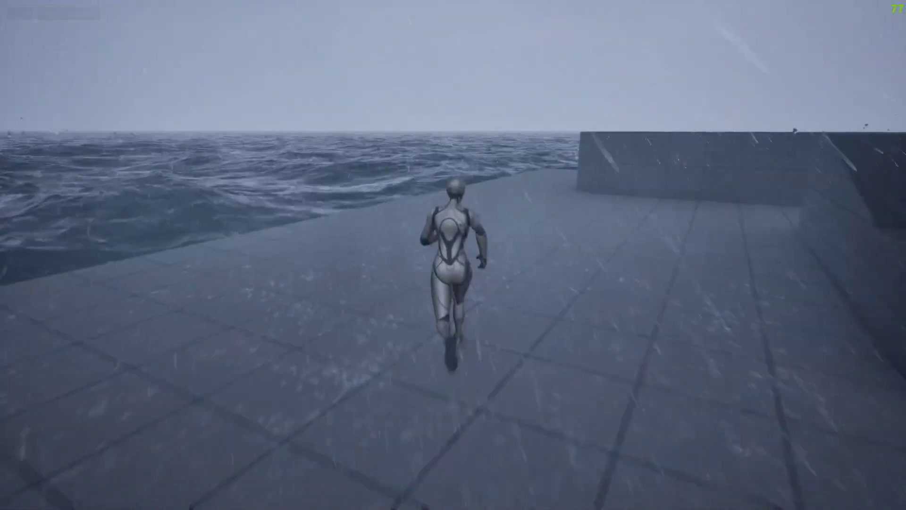
key(w)
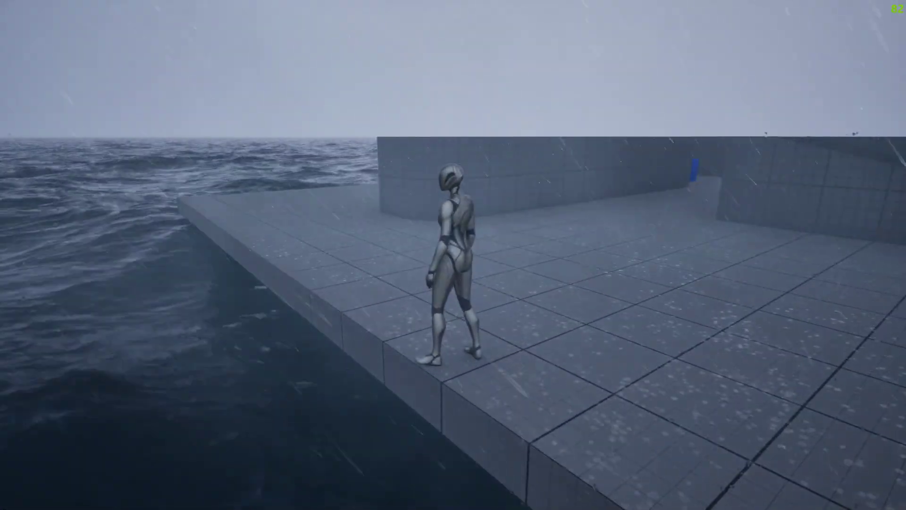
key(w)
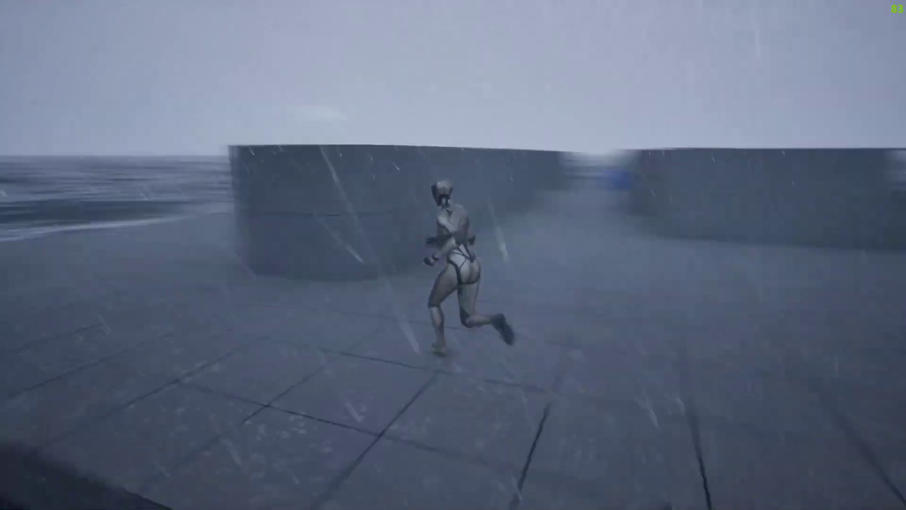
key(a)
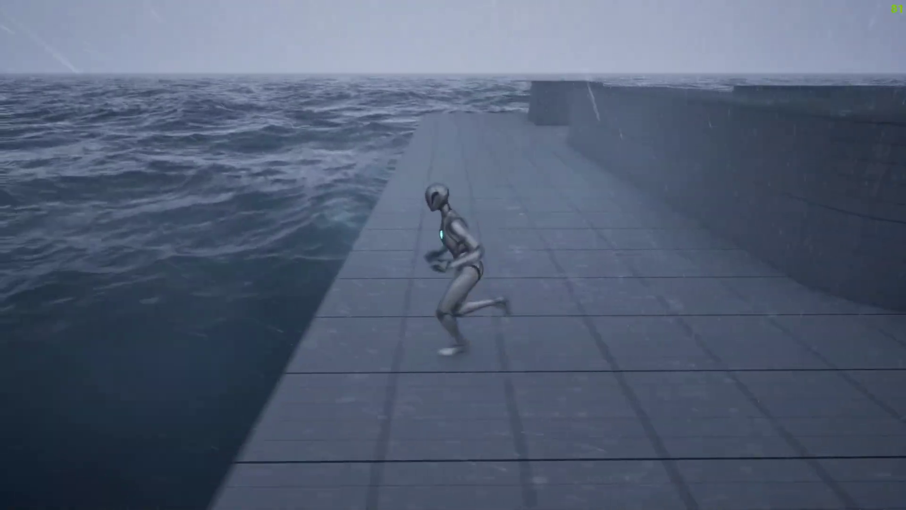
key(d)
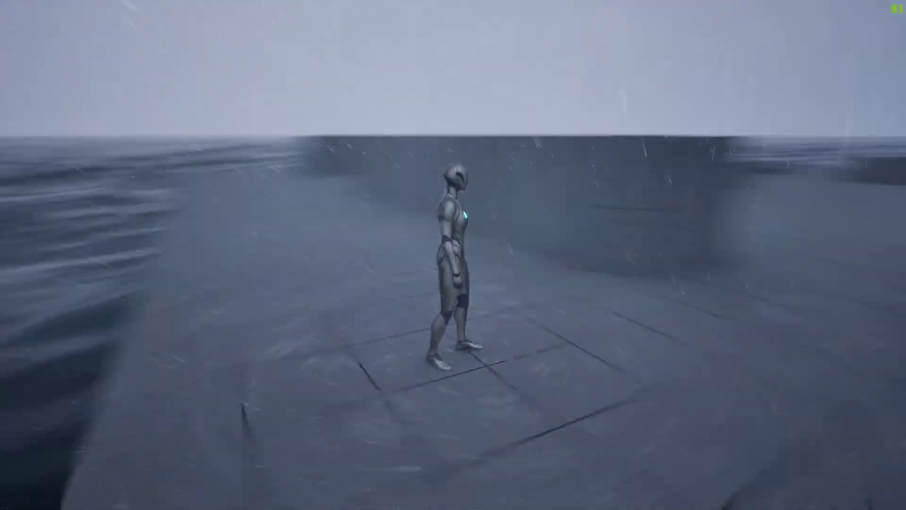
key(d)
key(d)
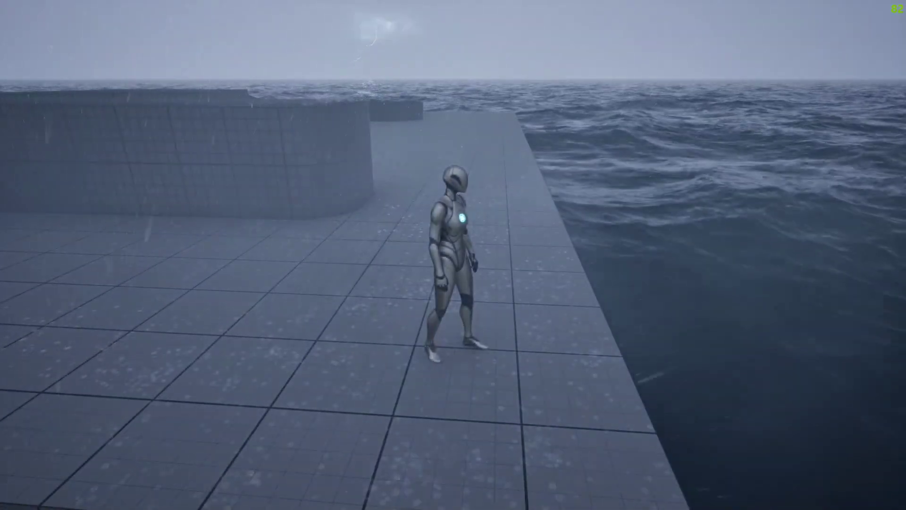
key(Escape)
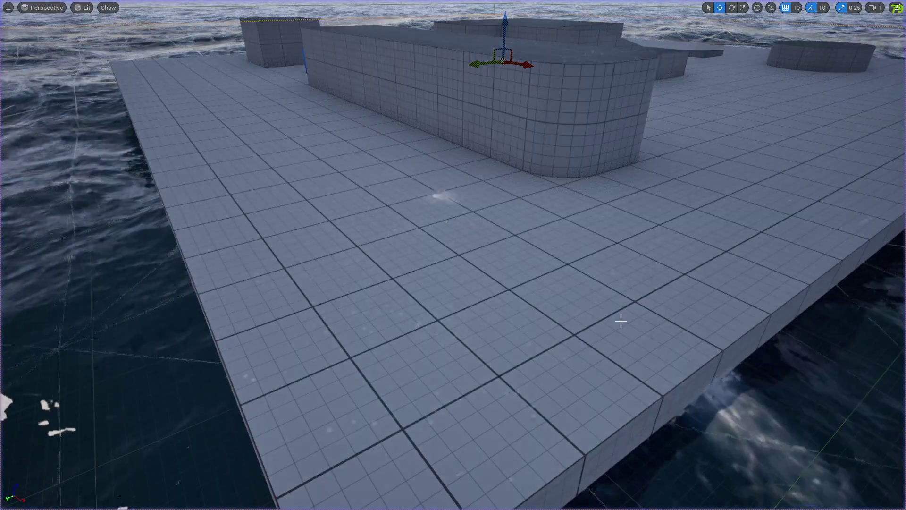
Select the SM_Cube floor, search the FluidFlux content for sand, and apply the M_Sand material to the floor.
click(547, 177)
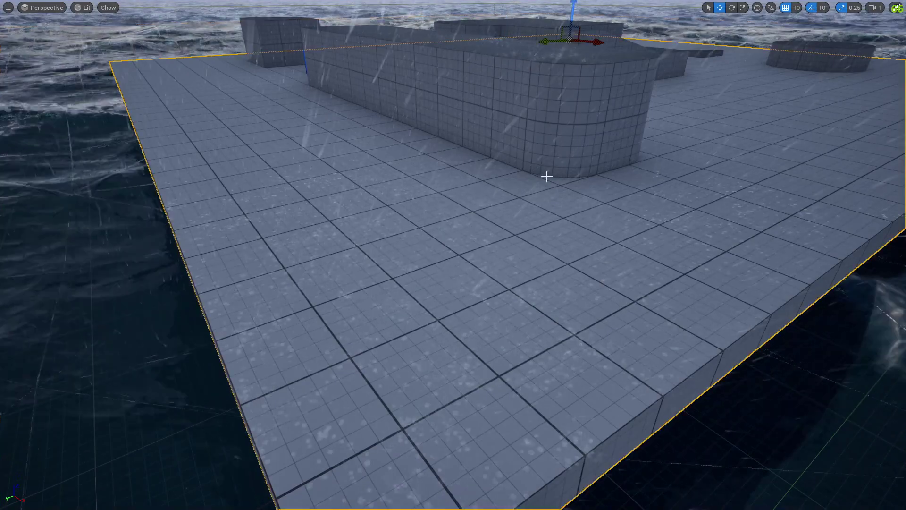
key(F11)
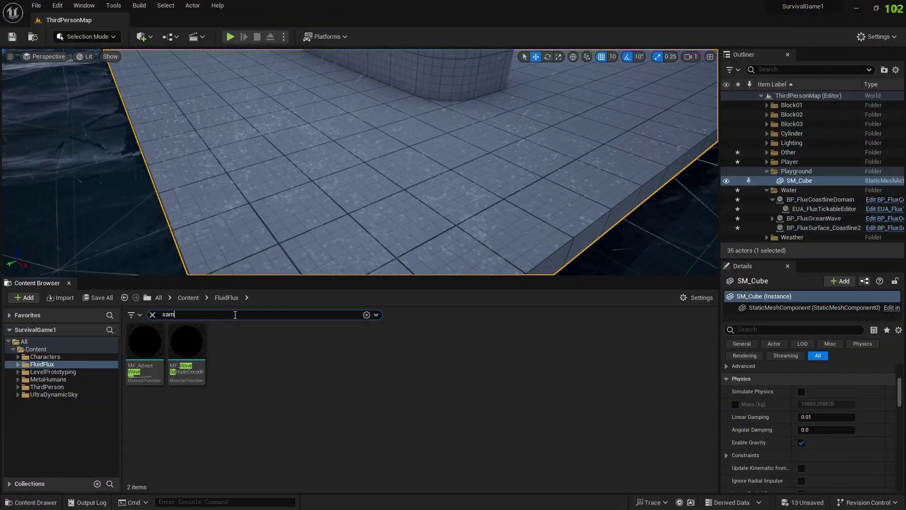
key(BackSpace)
text(nd)
mouse_move(174, 343)
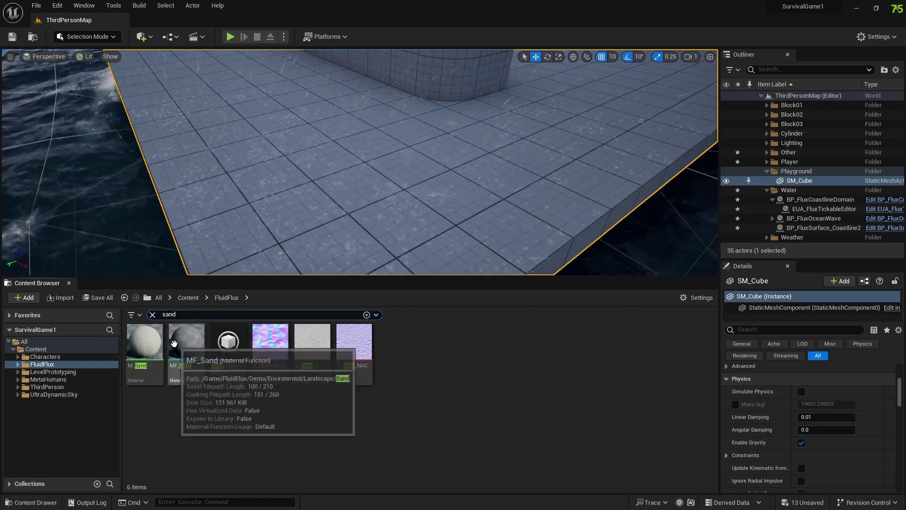
drag(144, 341, 314, 191)
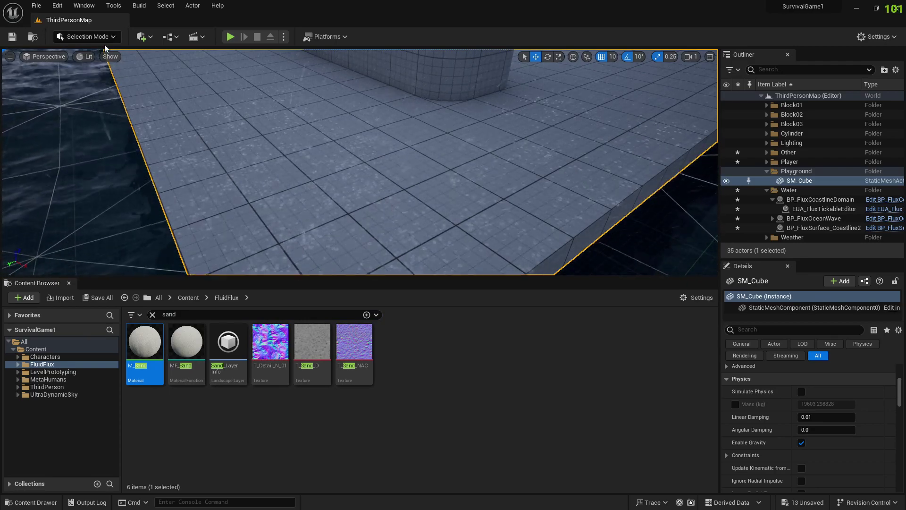
mouse_move(142, 343)
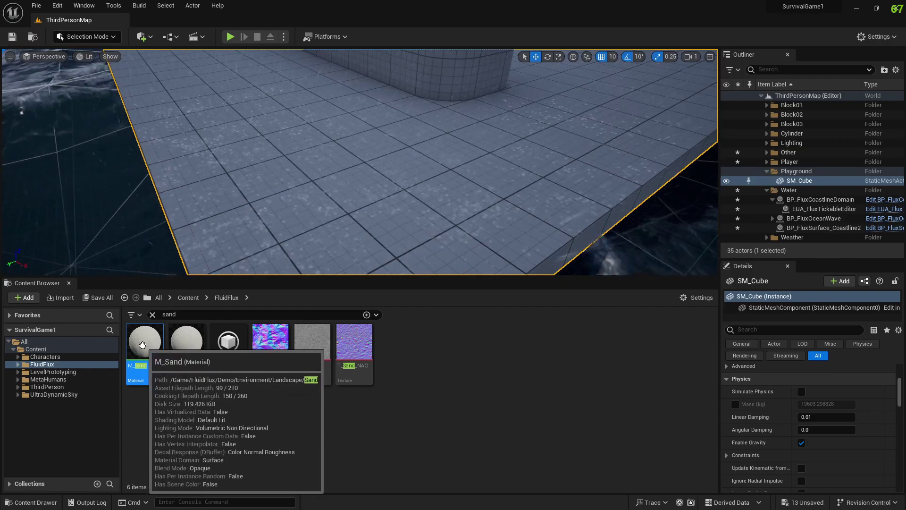
drag(142, 344, 379, 181)
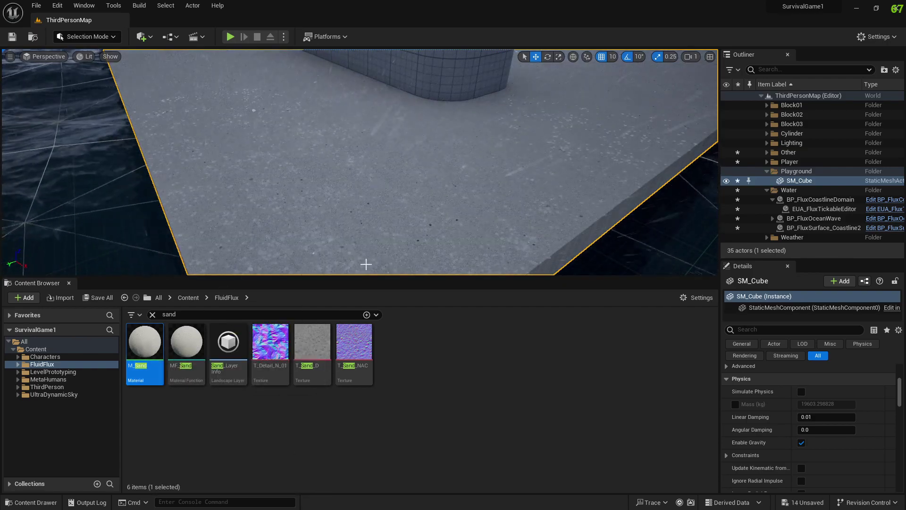
Try to apply the MF_Sand material function to the SM_Cube floor.
click(187, 342)
drag(187, 342, 395, 204)
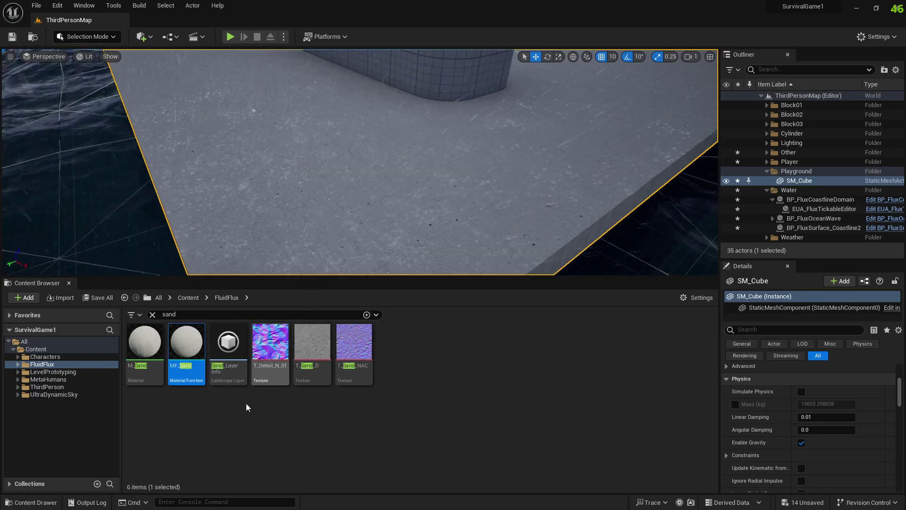
click(169, 348)
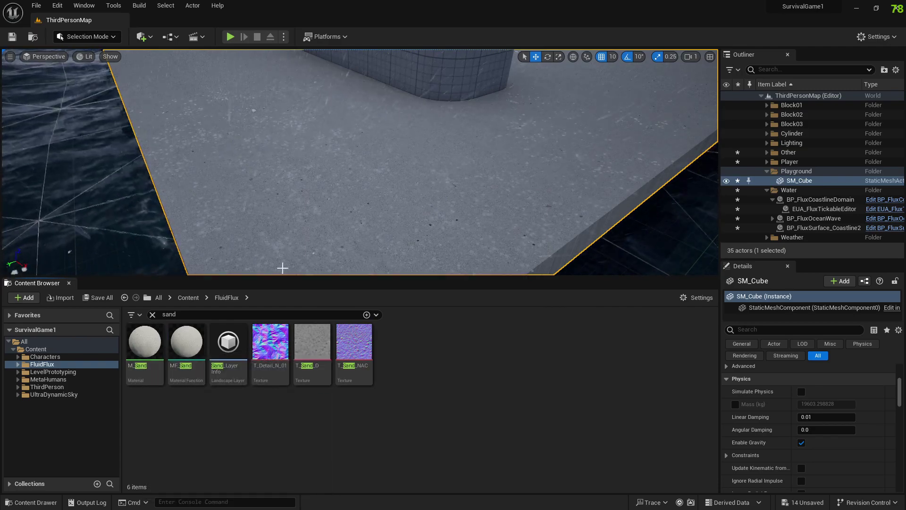
Set the Water Surface Height of the BP_FluxCoastlineDomain actor to 0.
right_drag(508, 148, 441, 166)
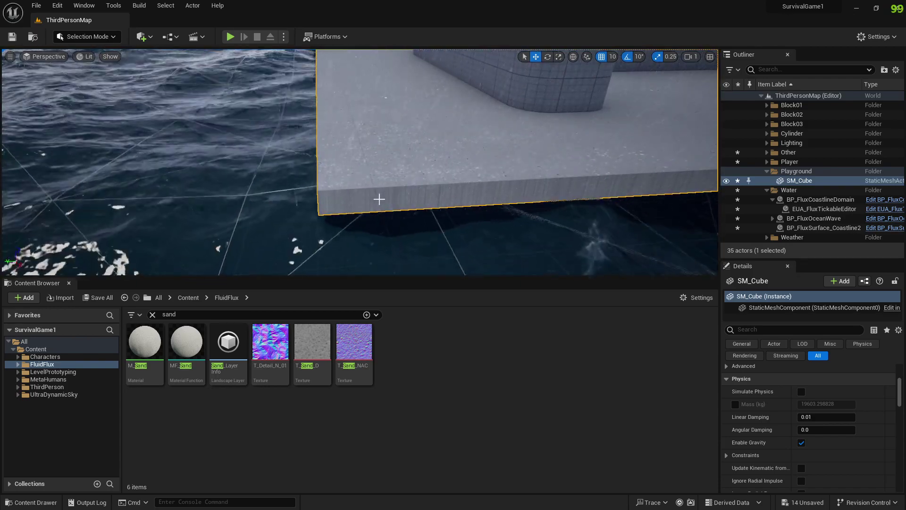
click(813, 199)
click(824, 405)
text(0)
key(Return)
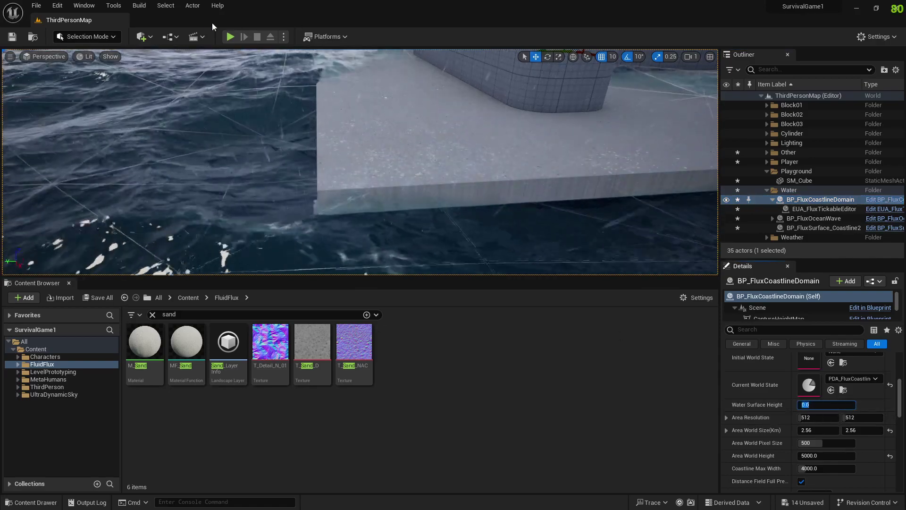
Play-test the level in full screen, running and jumping across the sandy floor to examine the waves, and return to the editor layout.
click(230, 36)
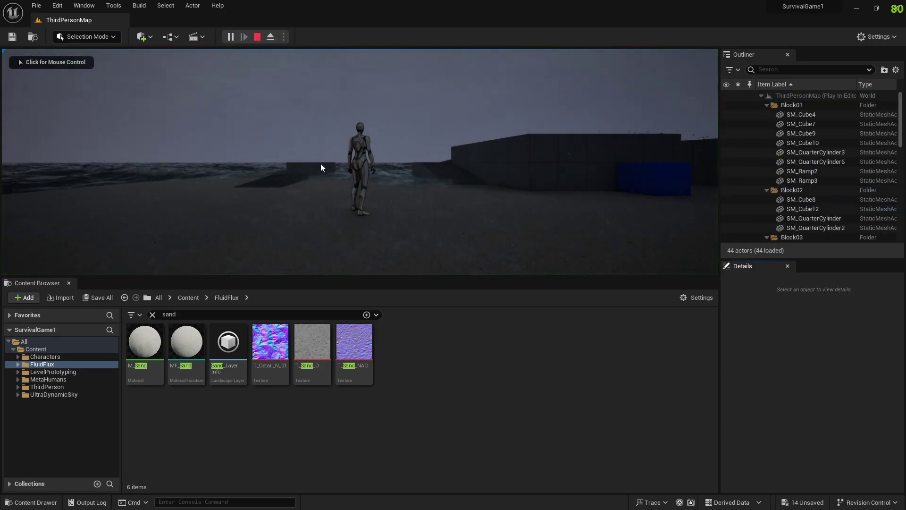
key(F11)
click(455, 208)
key(w)
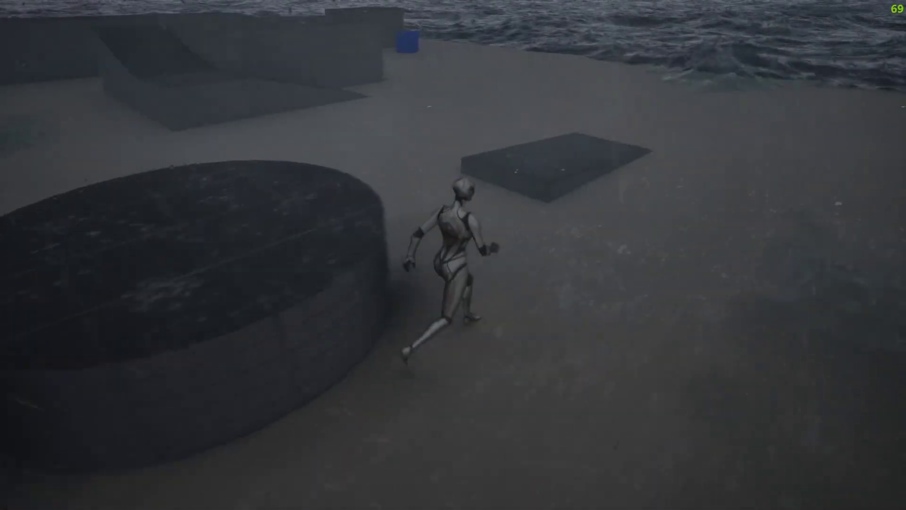
key(w)
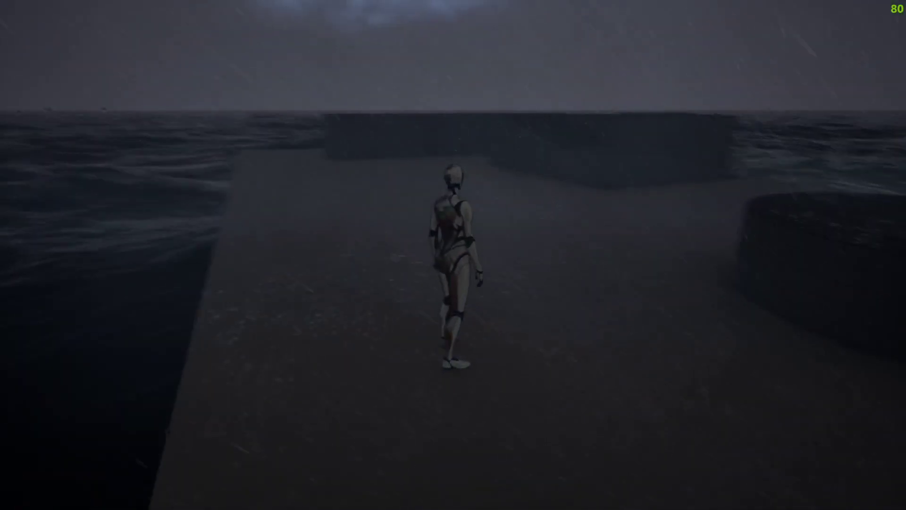
key(w)
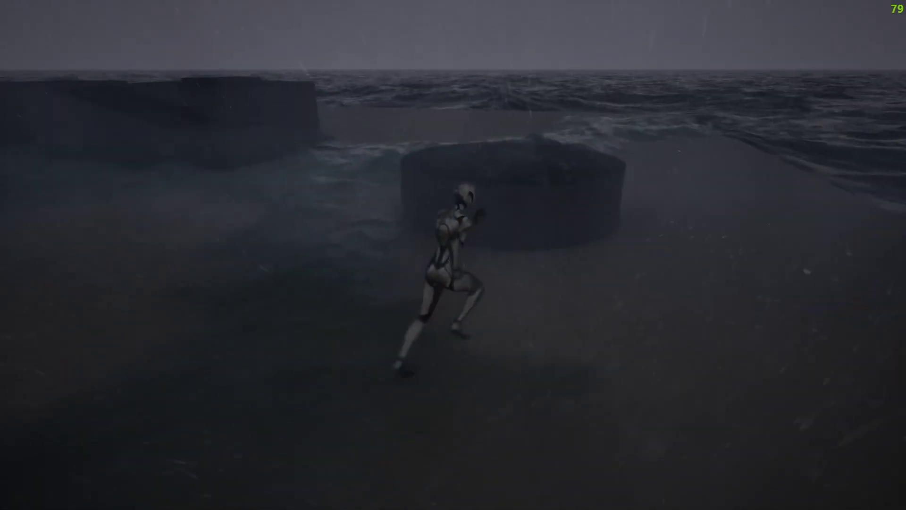
key(space)
key(w)
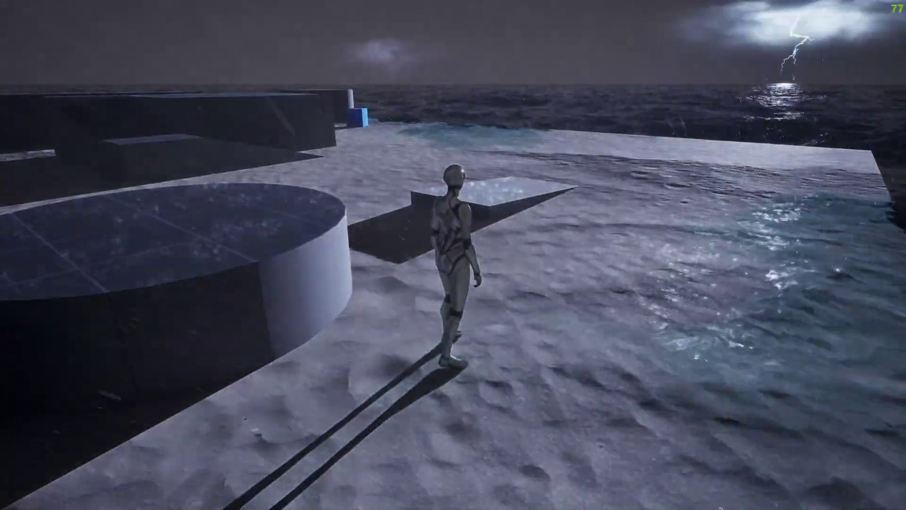
key(Escape)
key(F11)
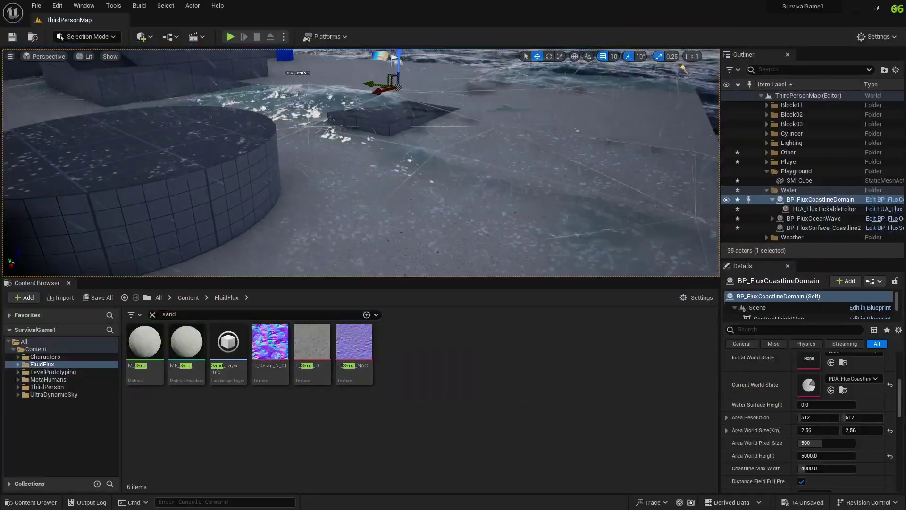
Delete the Cylinder, Block01, Block02, Block03 and Playground folders from the Outliner.
click(793, 106)
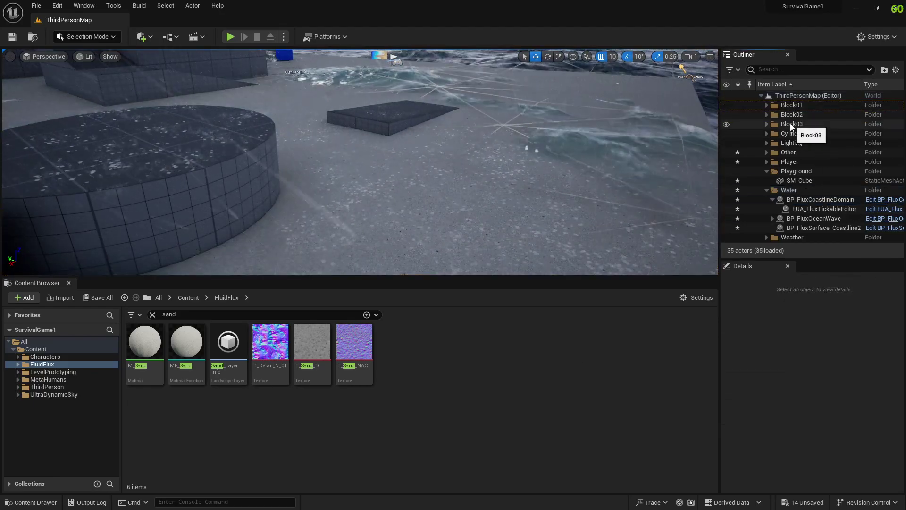
click(792, 134)
key(Delete)
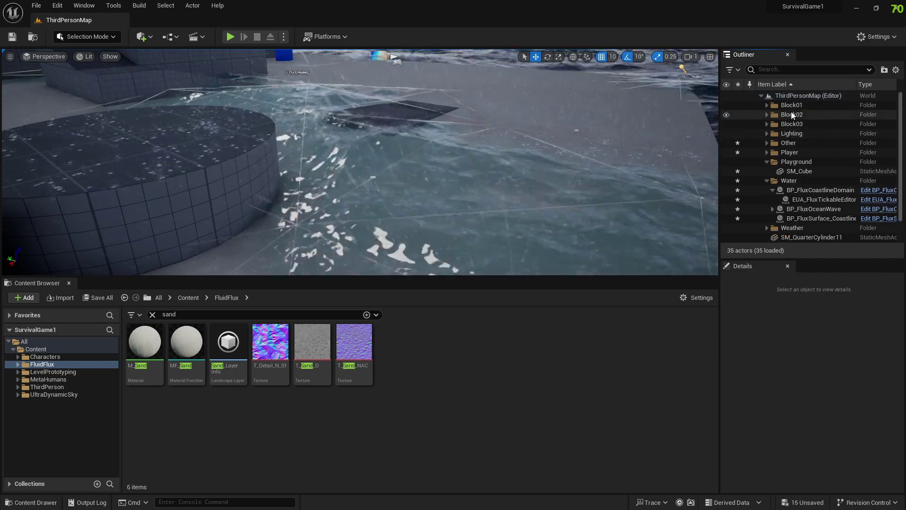
key(Delete)
key(Delete)
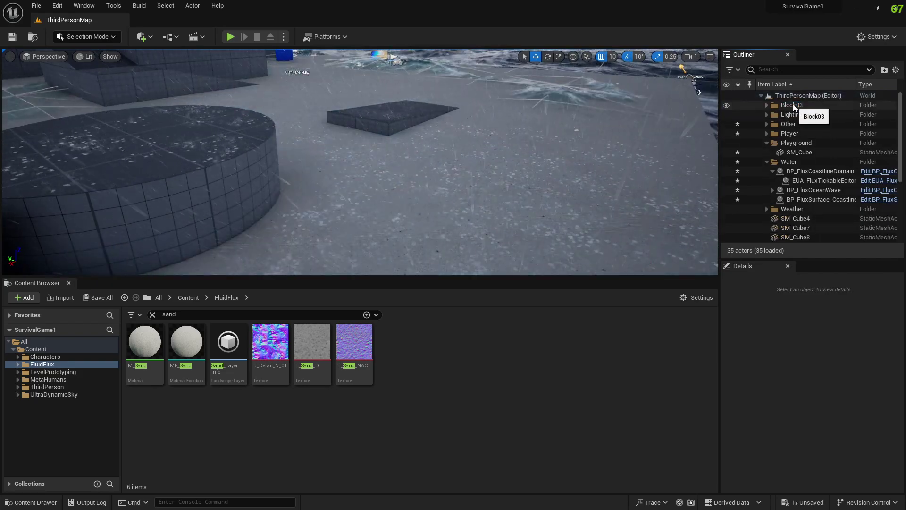
click(793, 106)
key(Delete)
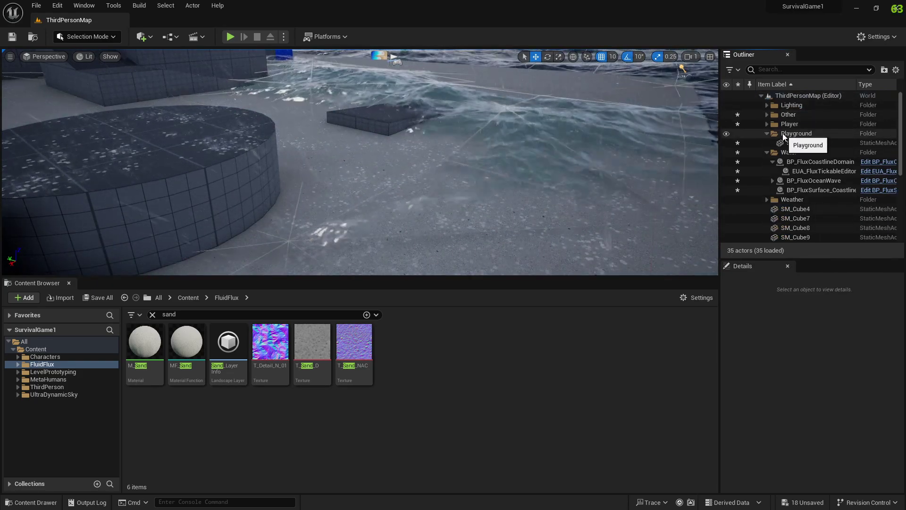
click(796, 135)
key(Delete)
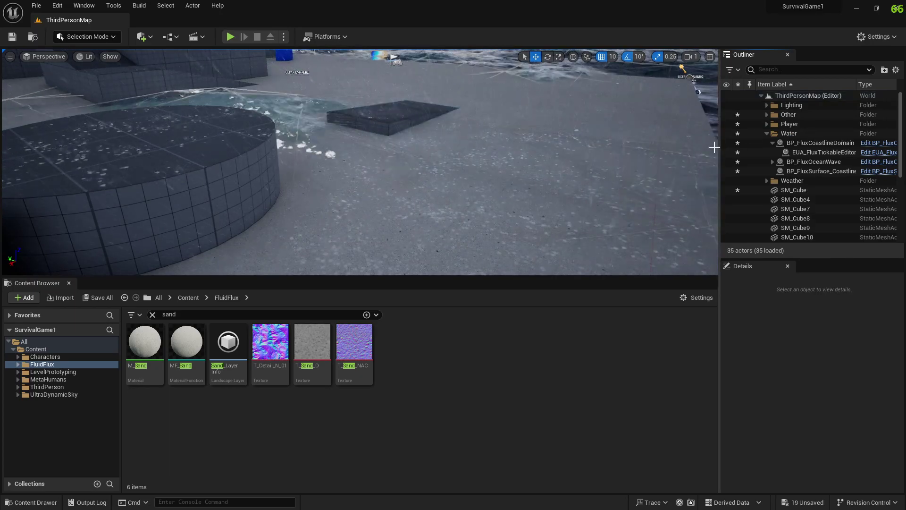
Delete the SM_Cube floor and all the numbered cube actors from SM_Cube4 through SM_Cube13.
key(Delete)
click(789, 190)
key(Delete)
click(789, 191)
key(Delete)
click(789, 191)
key(Delete)
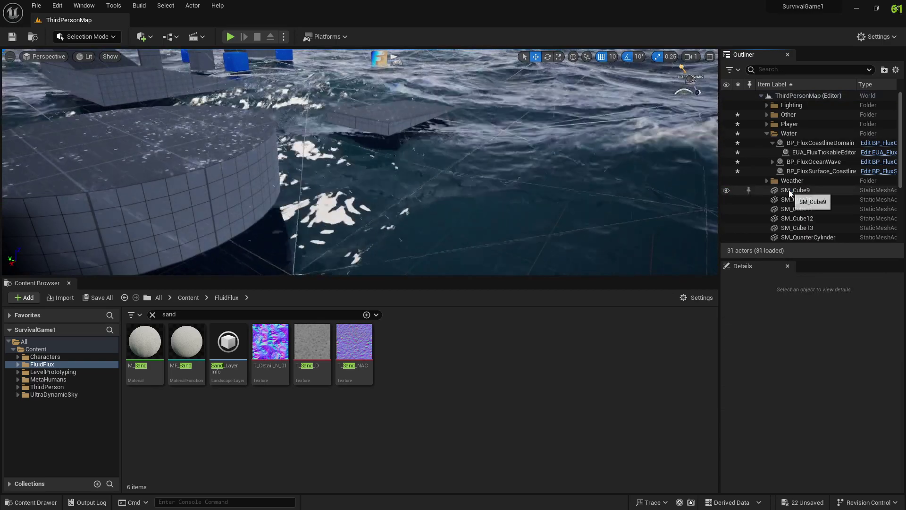
click(788, 227)
shift+click(793, 190)
key(Delete)
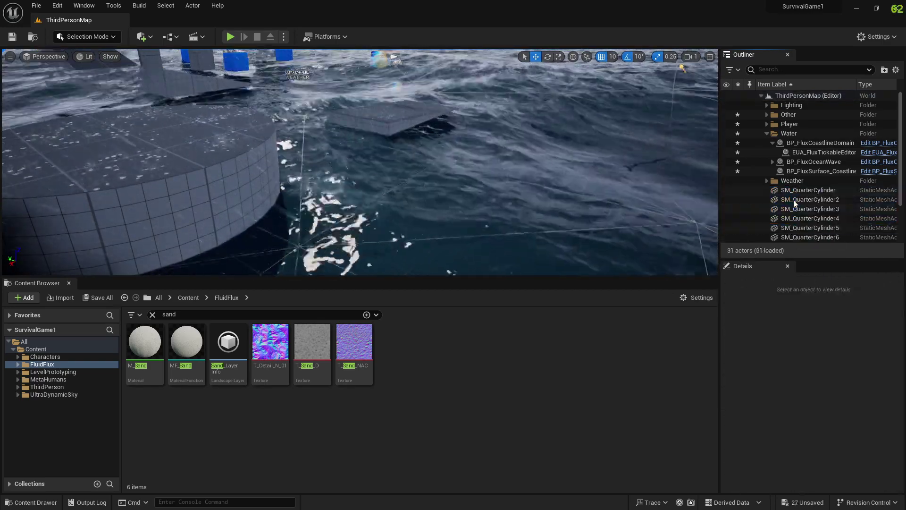
Delete all the SM_QuarterCylinder actors together with SM_Ramp2 and SM_Ramp3 from the level.
click(800, 193)
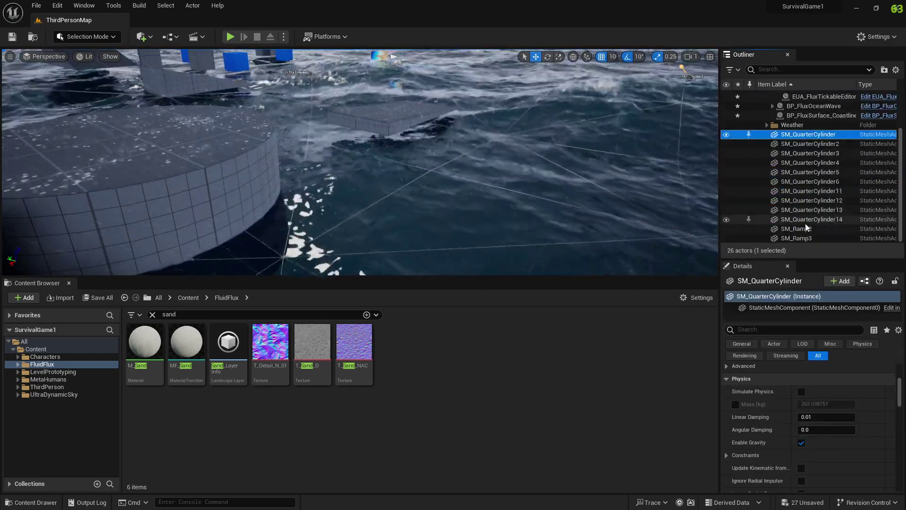
shift+click(802, 239)
key(Delete)
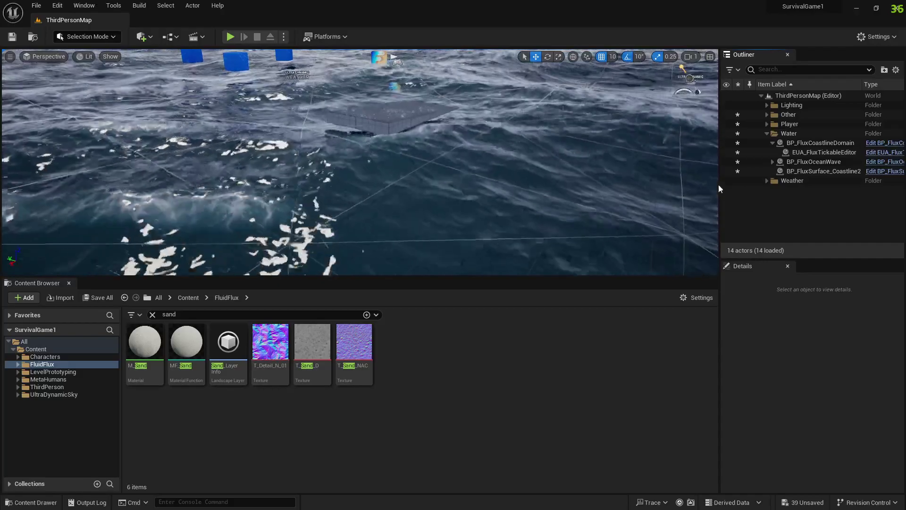
Switch to Landscape Mode and create a new landscape in the level.
click(80, 37)
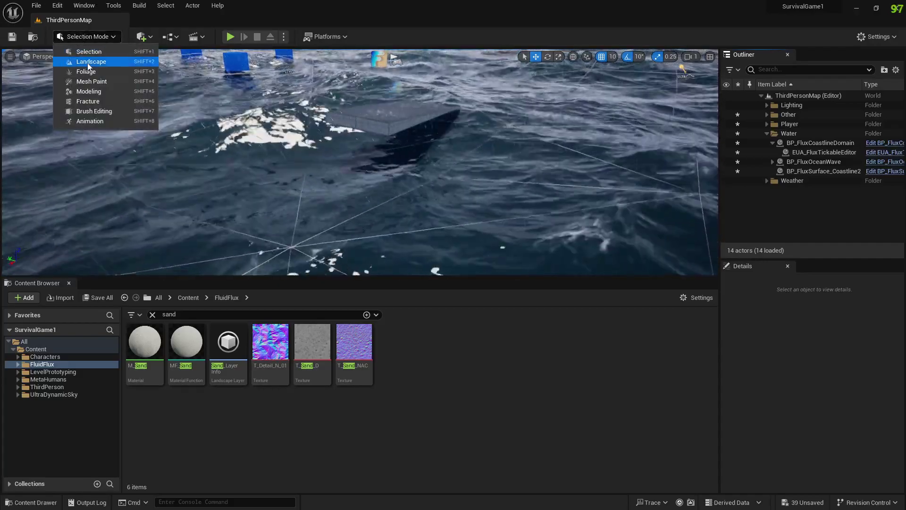
click(87, 62)
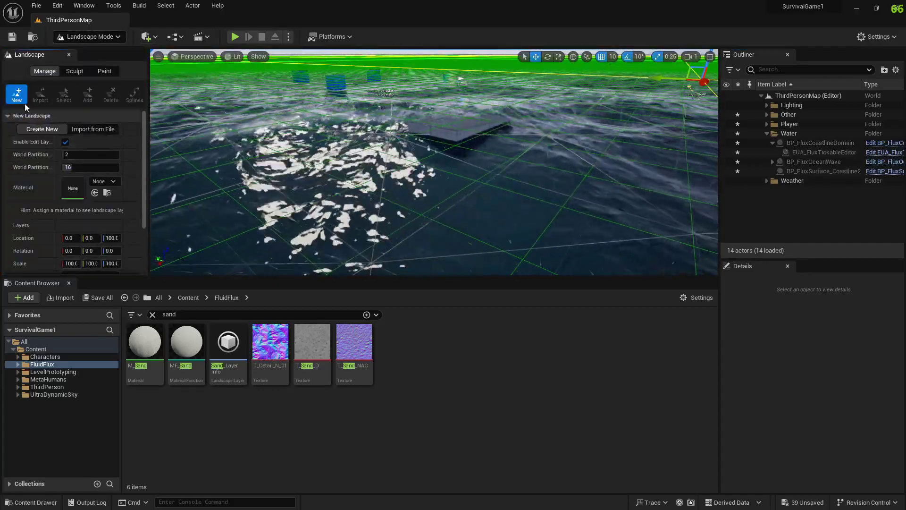
scroll(97, 229, down, 3)
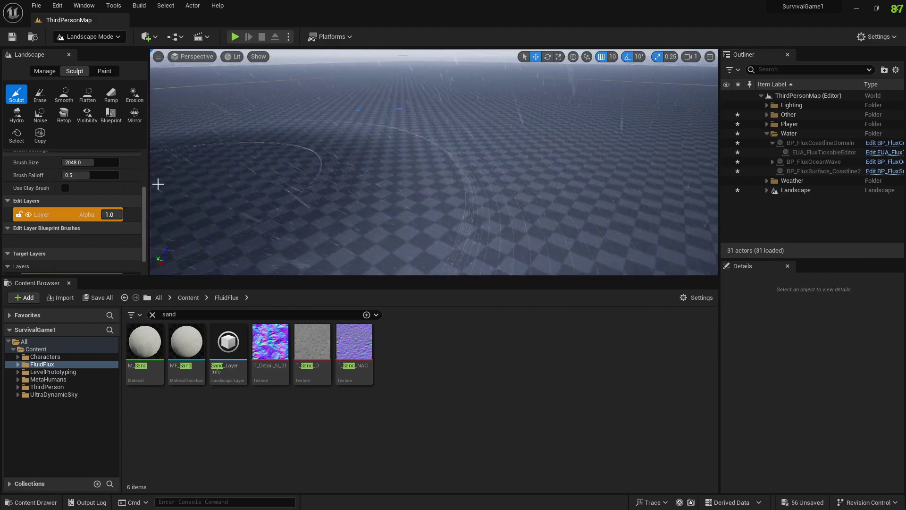
Sculpt the landscape's edge into an uneven shoreline at the water, using brush size 2048 and tool strength 0.3.
scroll(318, 168, down, 3)
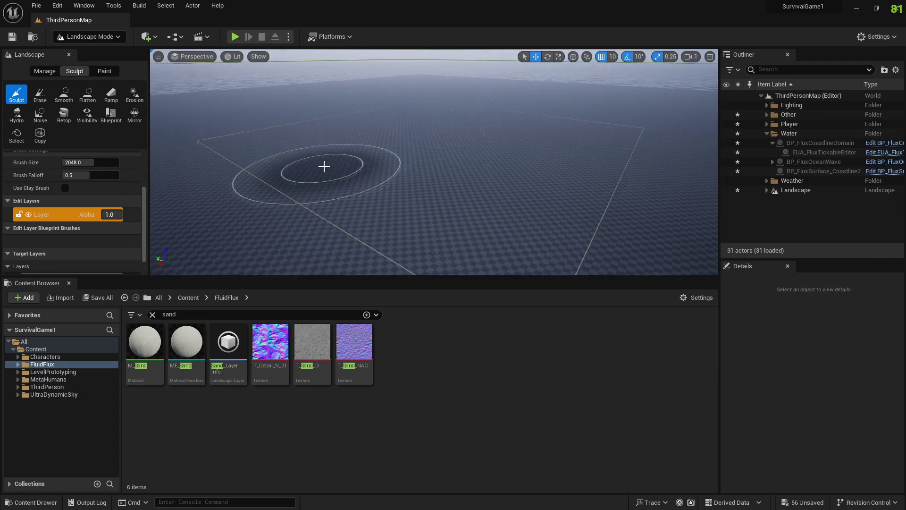
scroll(323, 168, down, 3)
scroll(349, 159, down, 1)
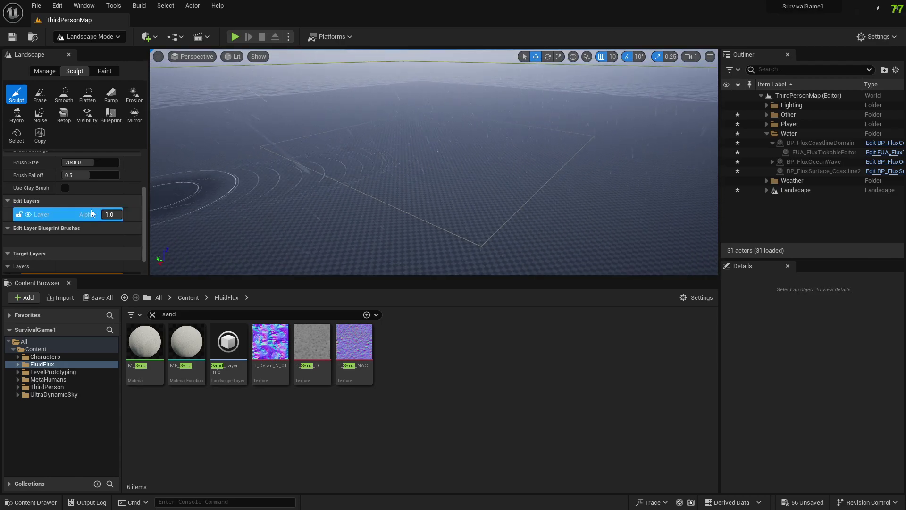
scroll(91, 216, down, 2)
scroll(91, 220, up, 5)
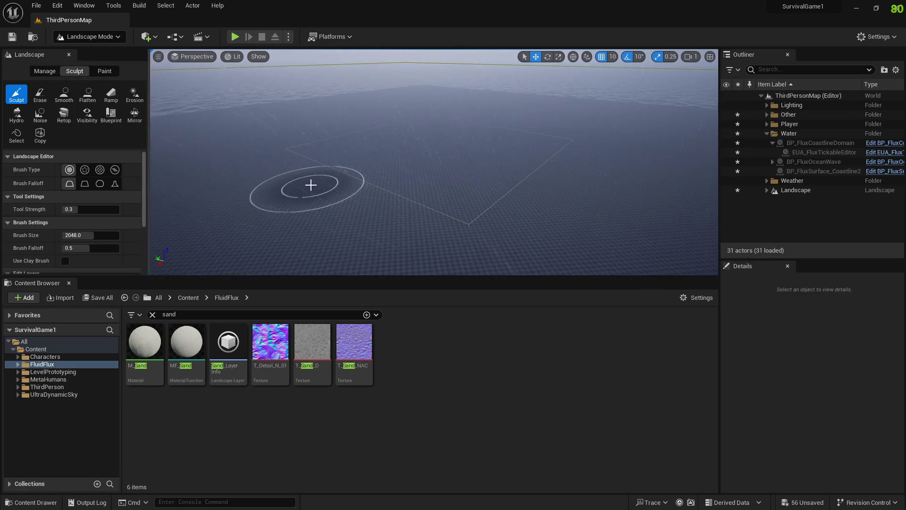
right_drag(302, 166, 226, 165)
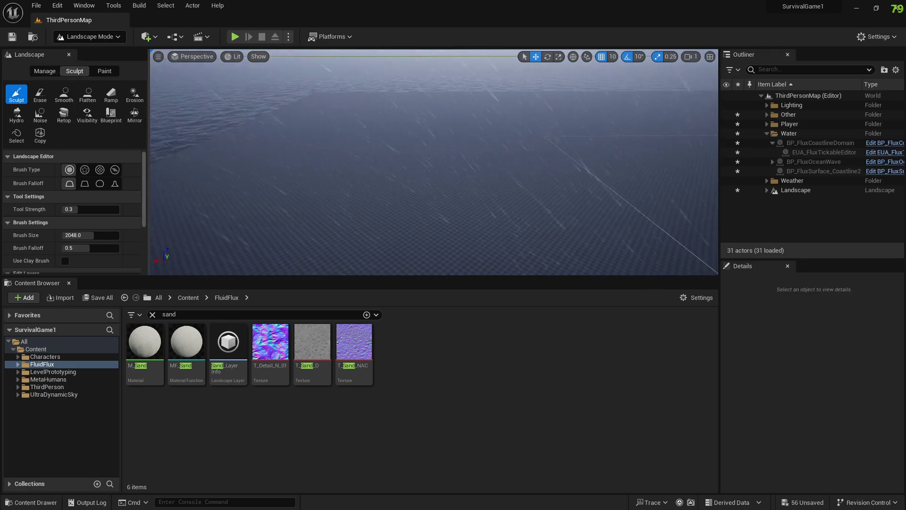
mouse_move(328, 166)
right_down()
mouse_move(322, 197)
mouse_move(146, 186)
mouse_move(34, 200)
right_up()
scroll(134, 187, up, 2)
key(s)
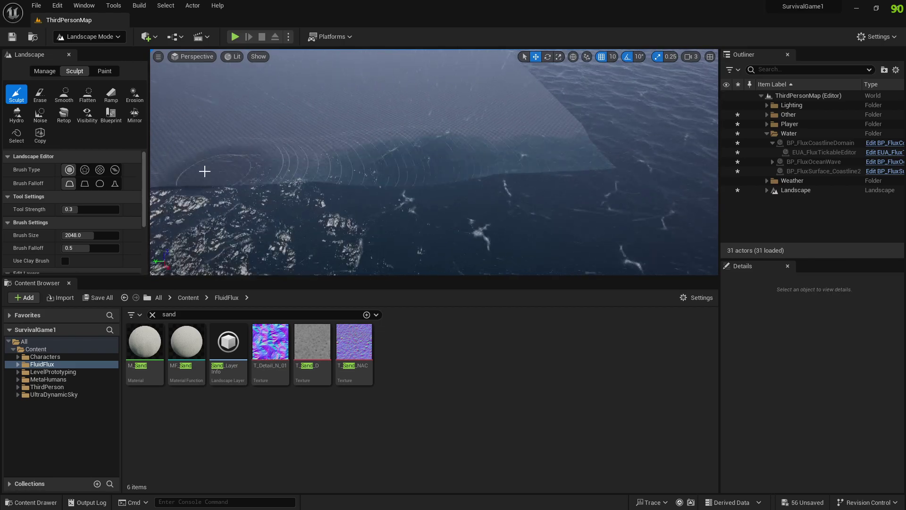
right_drag(353, 205, 340, 205)
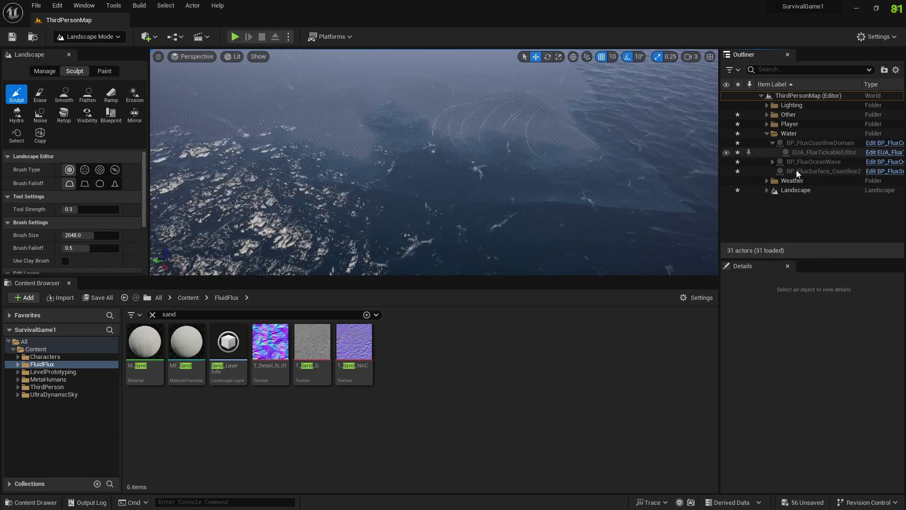
Return to Selection Mode and move the PlayerStart actor across the landscape away from the blue blocks.
click(767, 123)
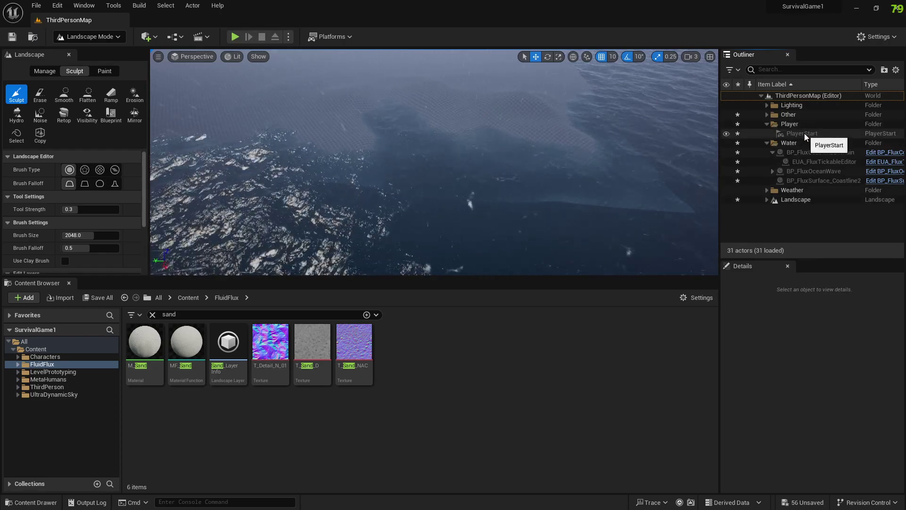
click(88, 36)
click(76, 48)
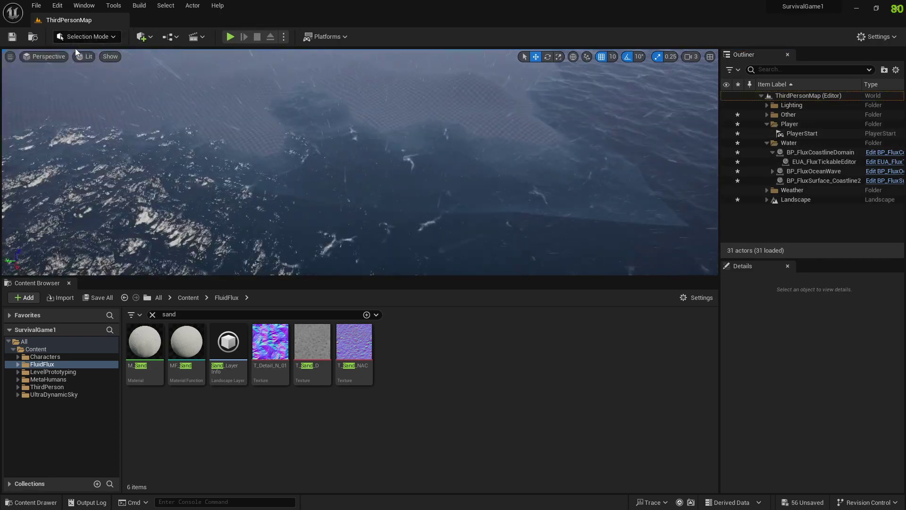
click(809, 134)
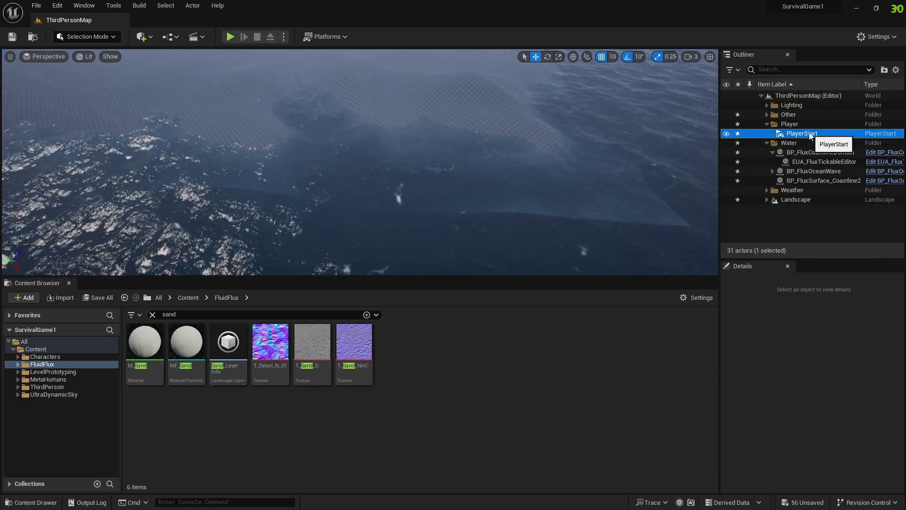
key(f)
scroll(364, 143, down, 8)
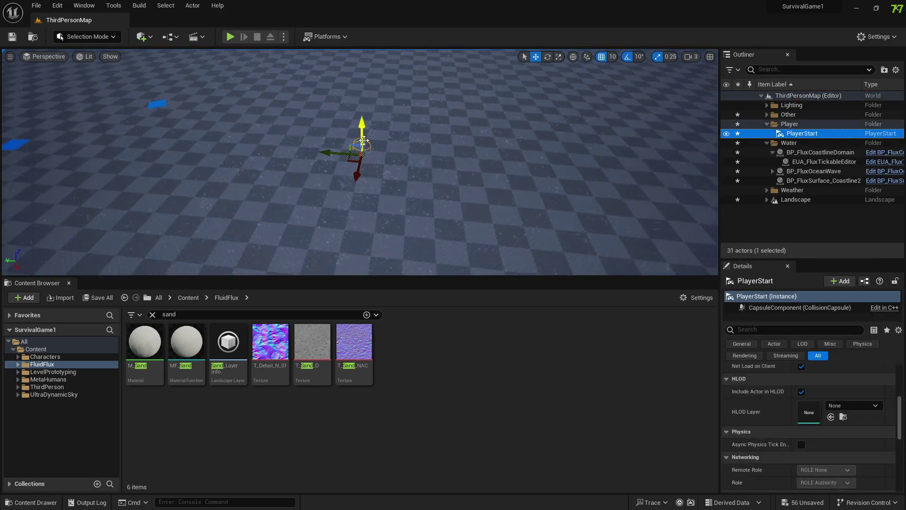
drag(362, 154, 383, 186)
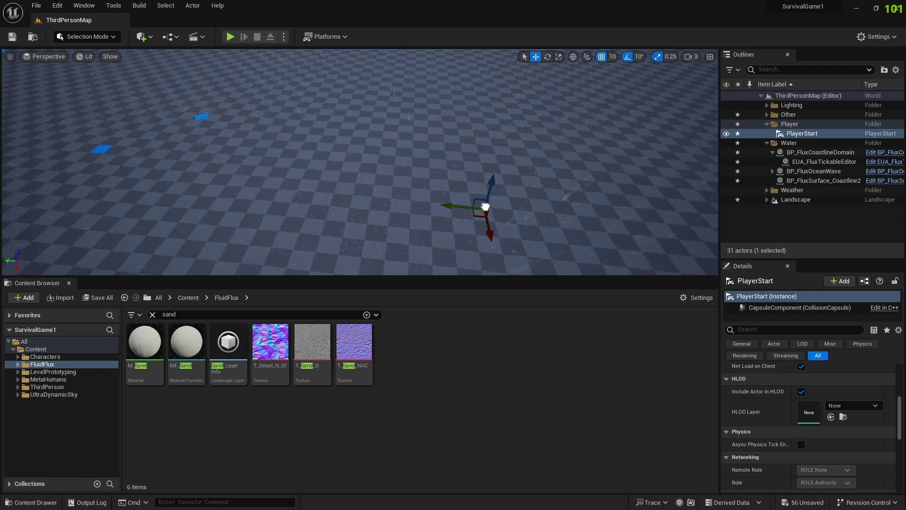
scroll(486, 207, down, 5)
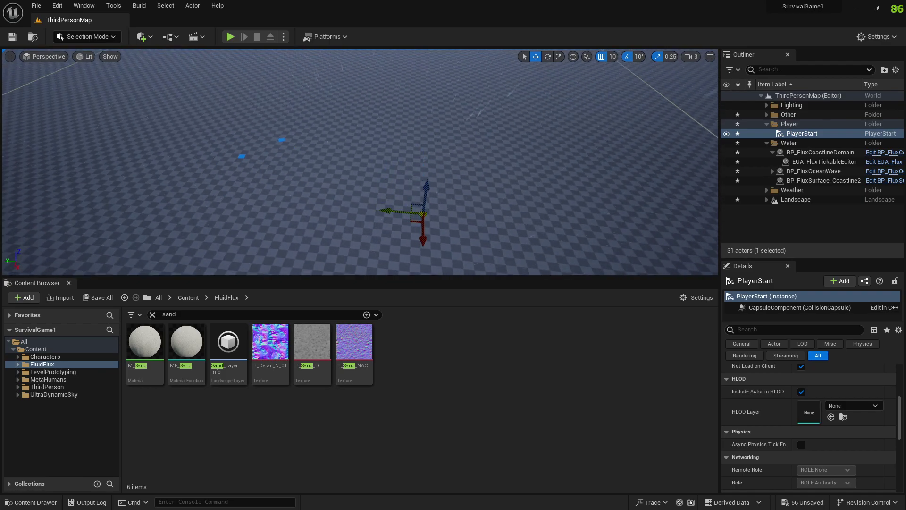
Move PlayerStart to the sculpted shoreline at the landscape's edge and raise it above the ground.
right_drag(500, 244, 523, 251)
scroll(500, 244, down, 2)
right_drag(508, 189, 486, 200)
scroll(511, 191, down, 3)
scroll(512, 191, up, 8)
key(s)
scroll(511, 191, up, 3)
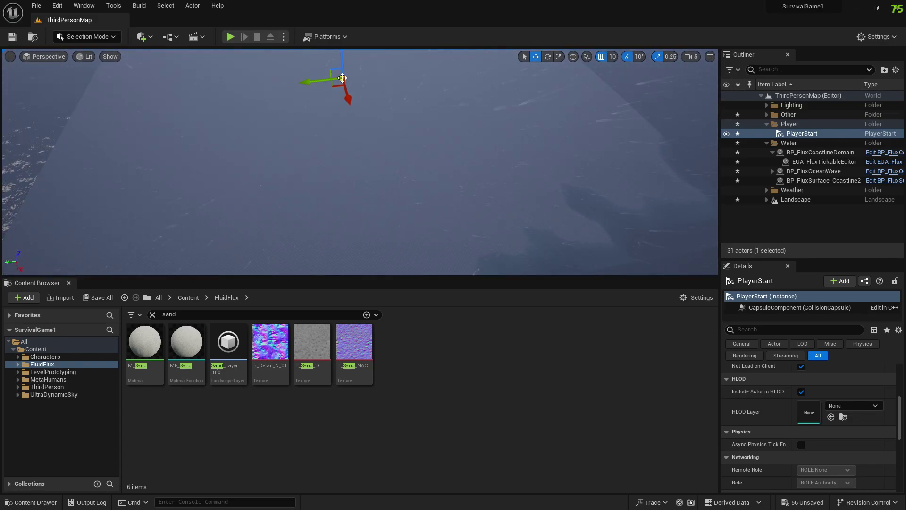
drag(409, 87, 613, 171)
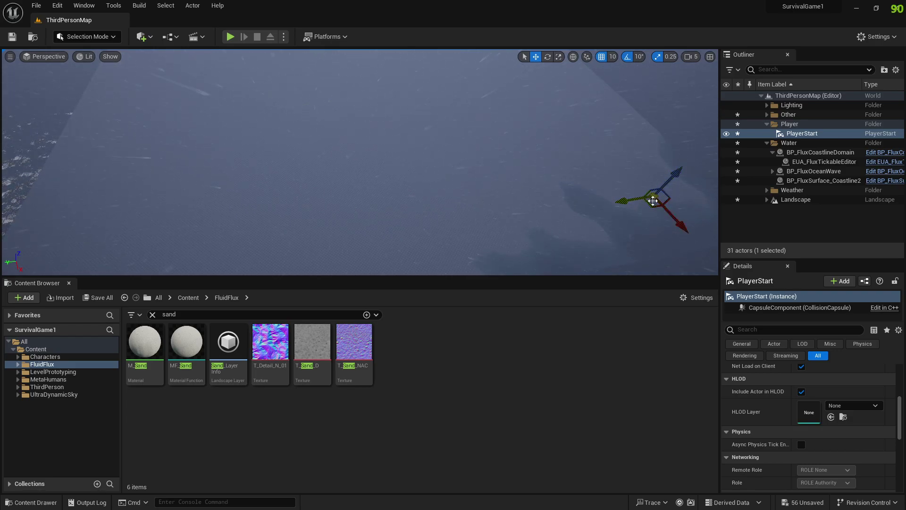
drag(670, 177, 696, 135)
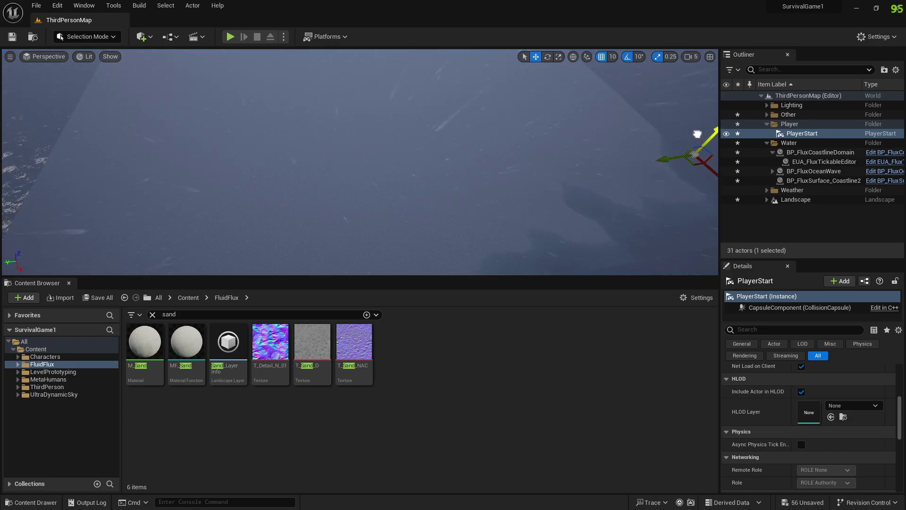
Fine-tune PlayerStart's height and position over the corner of the landscape beside the water.
right_drag(631, 146, 675, 136)
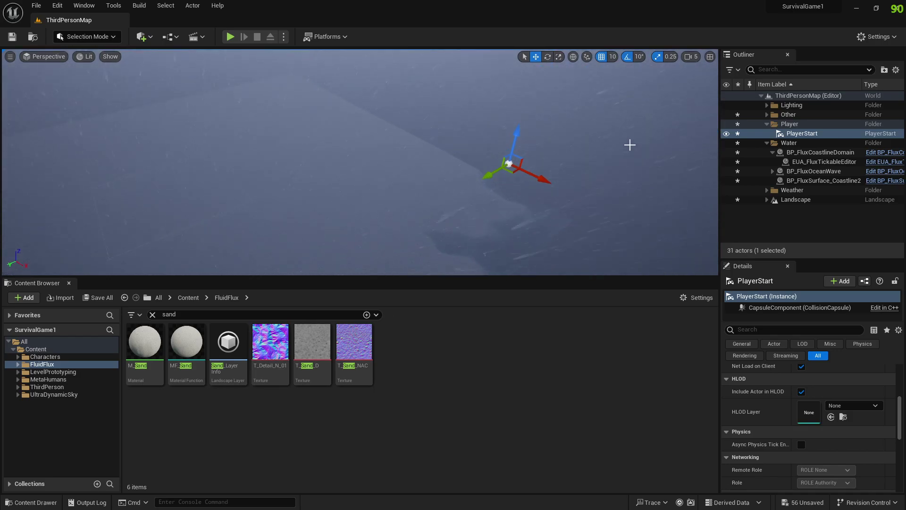
mouse_move(519, 133)
mouse_down()
mouse_move(526, 93)
mouse_move(508, 164)
mouse_move(509, 147)
mouse_up()
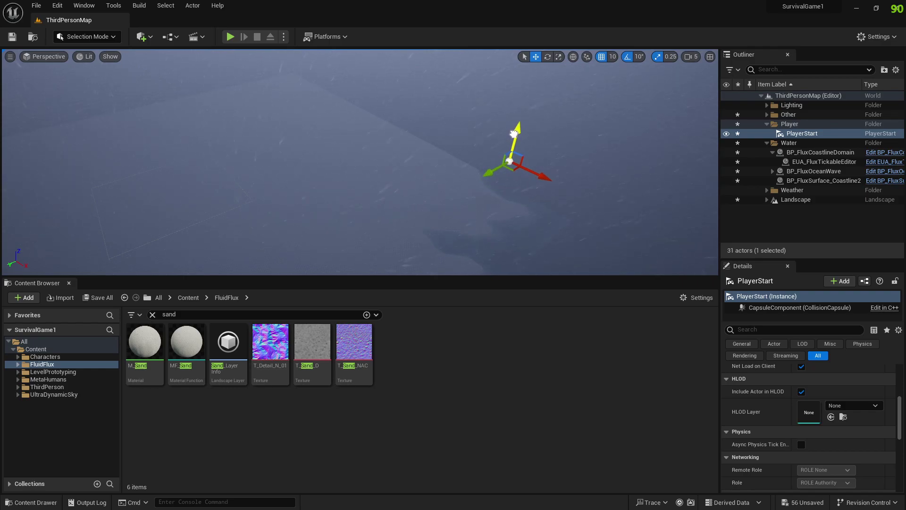
right_drag(513, 138, 517, 174)
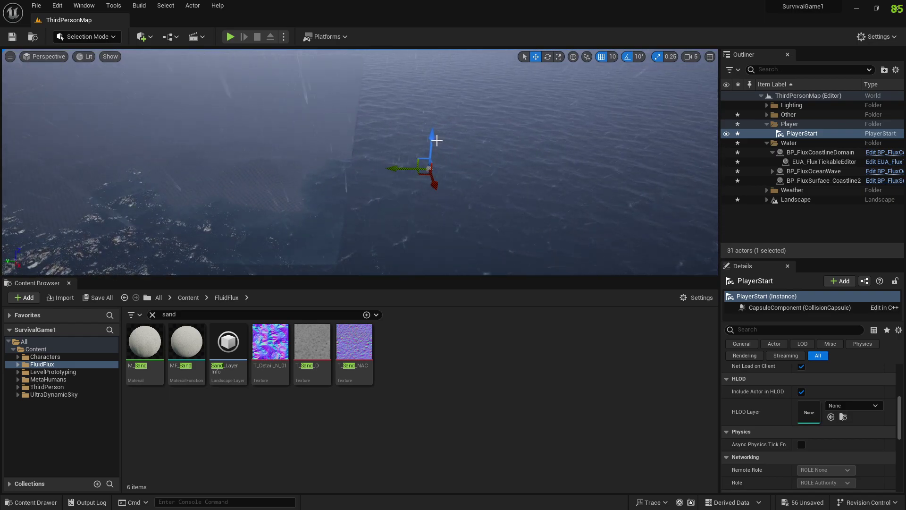
drag(435, 139, 439, 91)
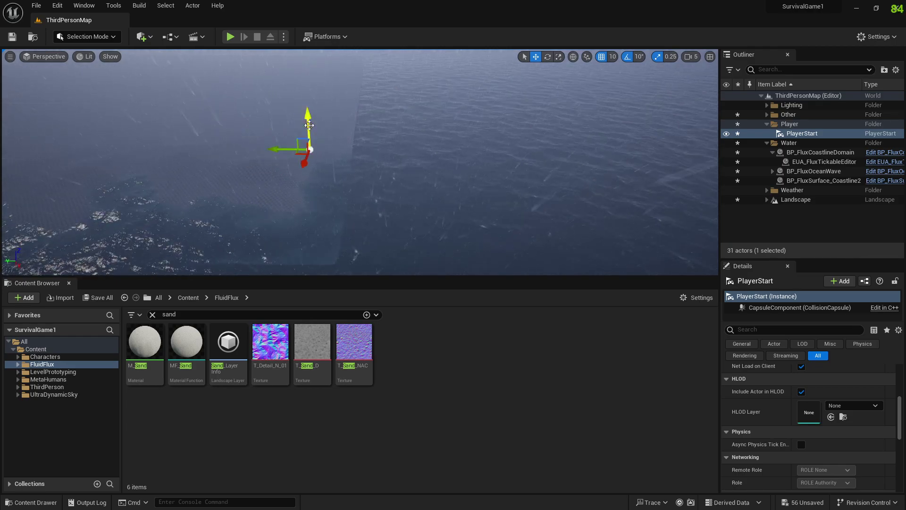
mouse_move(307, 173)
mouse_down()
mouse_move(307, 158)
mouse_move(307, 178)
mouse_up()
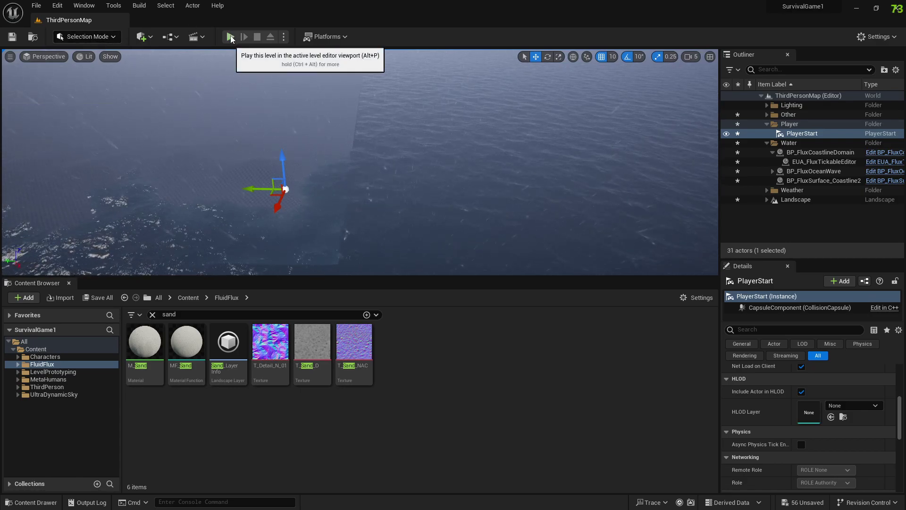
Play-test the level in full screen, walking along the sculpted shore to examine the waves, and return to the editor layout.
click(231, 36)
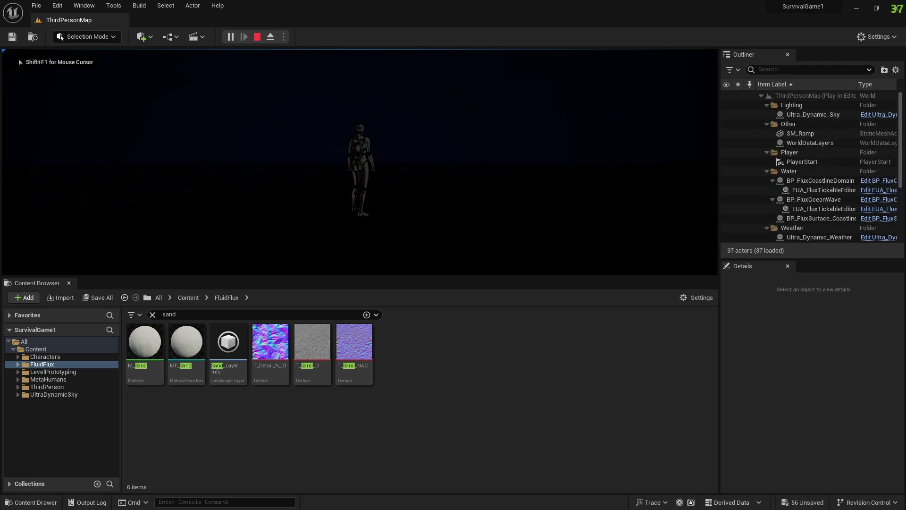
key(F11)
click(454, 254)
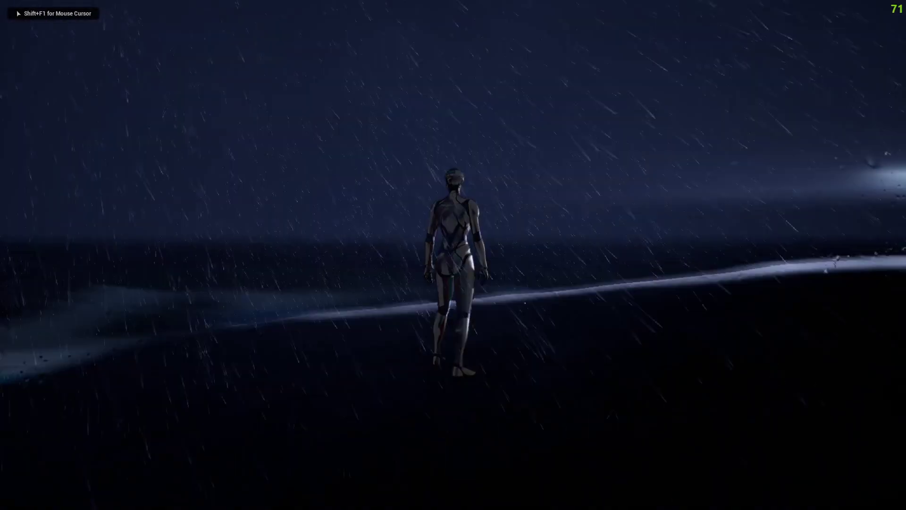
key(w)
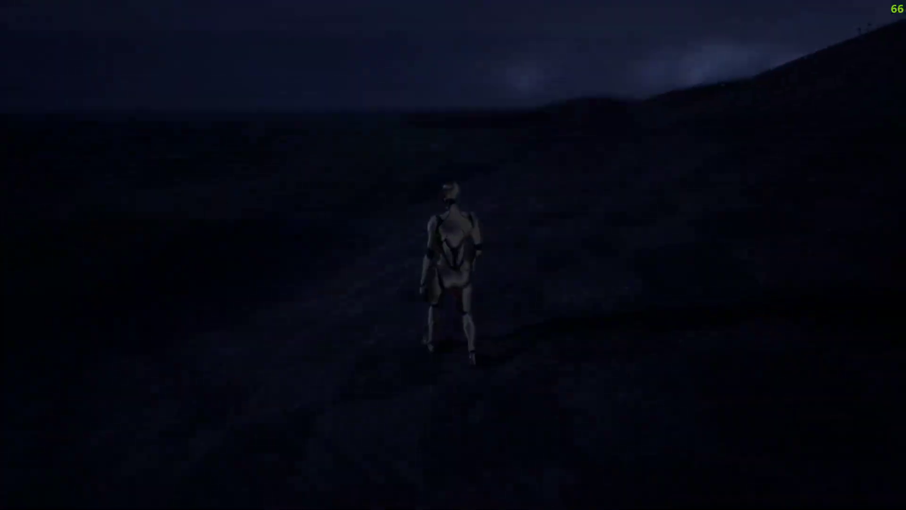
key(d)
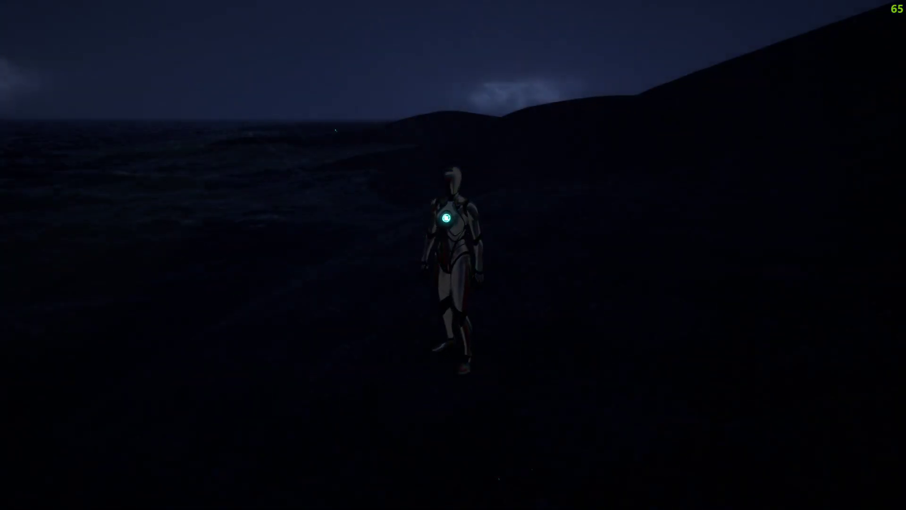
key(Escape)
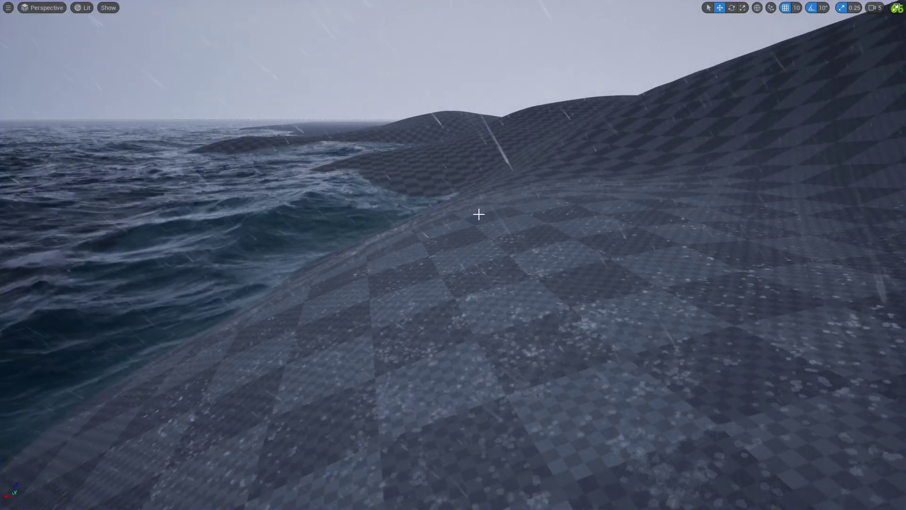
key(F11)
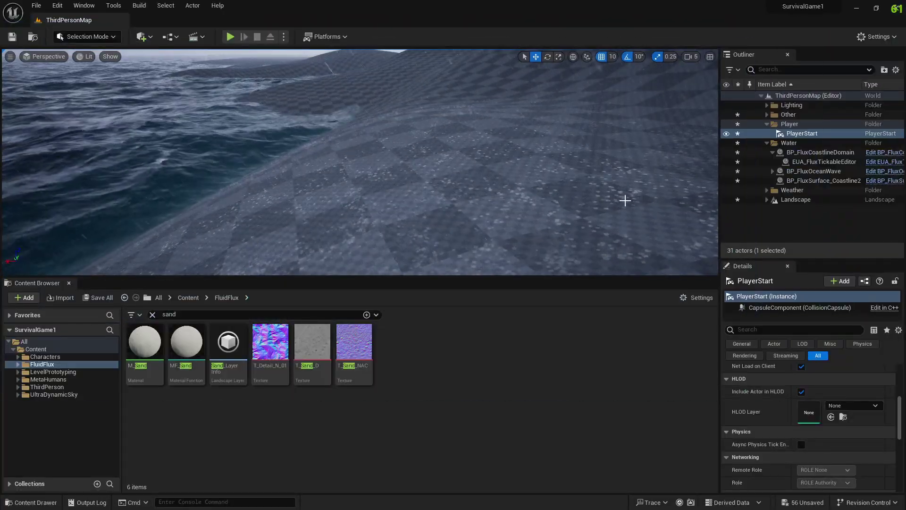
Try to apply the MF_Sand material function to the landscape.
click(190, 334)
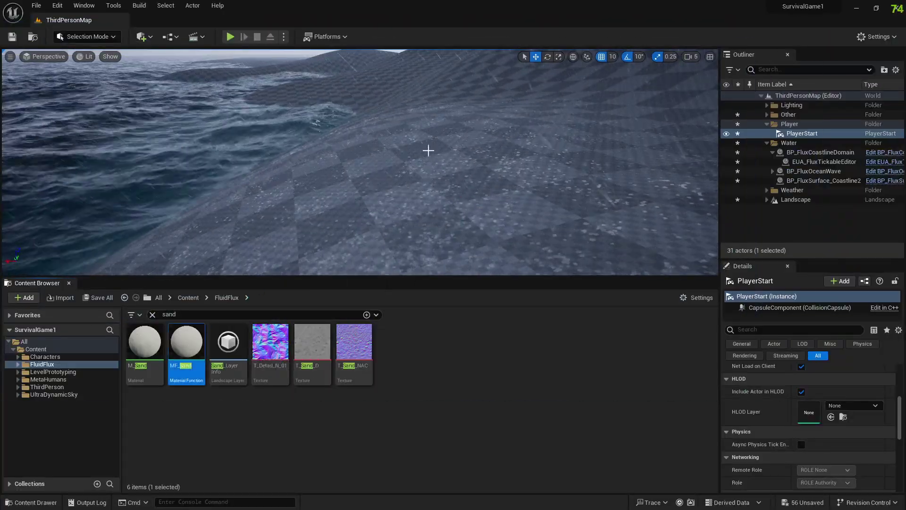
click(311, 231)
drag(194, 346, 325, 222)
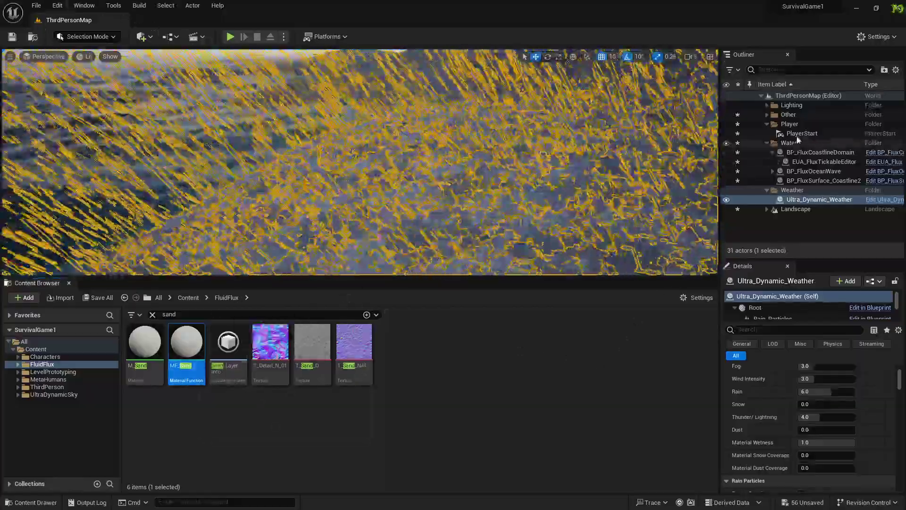
Review the settings of BP_FluxCoastlineDomain and the general and mesh rendering settings of BP_FluxSurface_Coastline2.
click(802, 152)
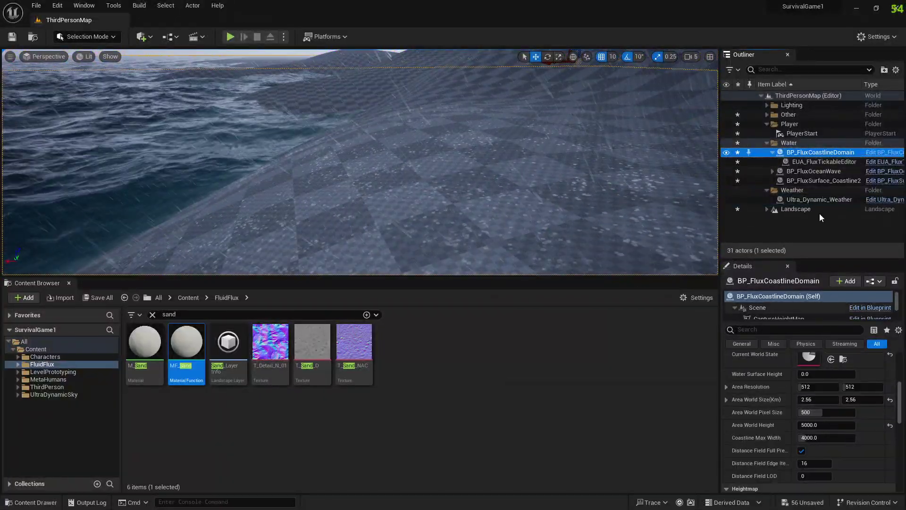
click(816, 179)
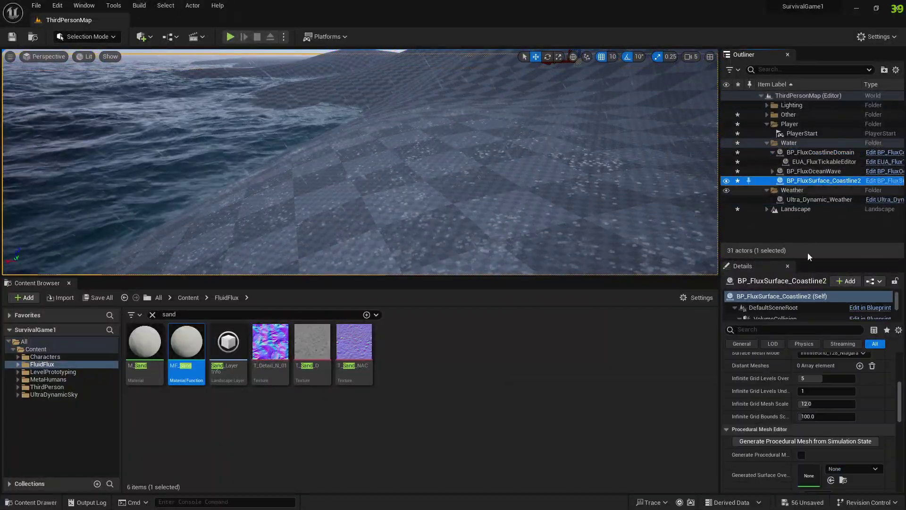
scroll(839, 431, down, 6)
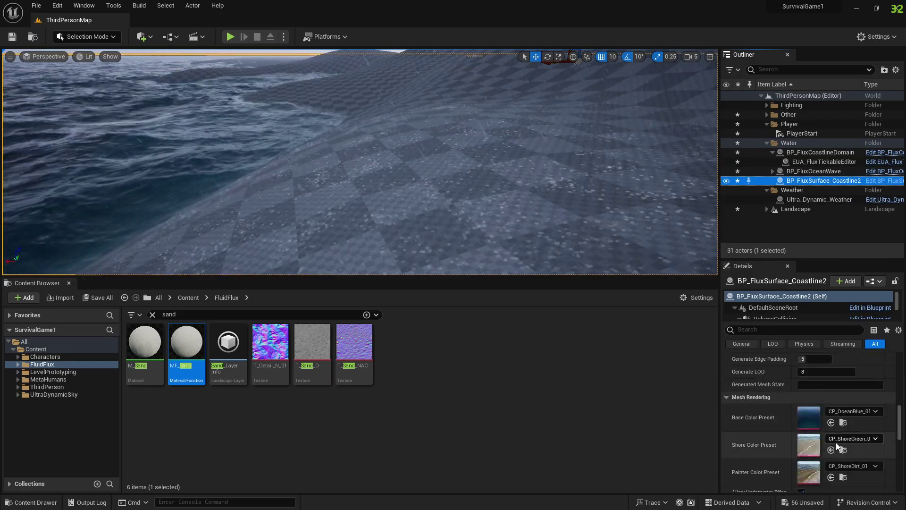
scroll(837, 442, up, 8)
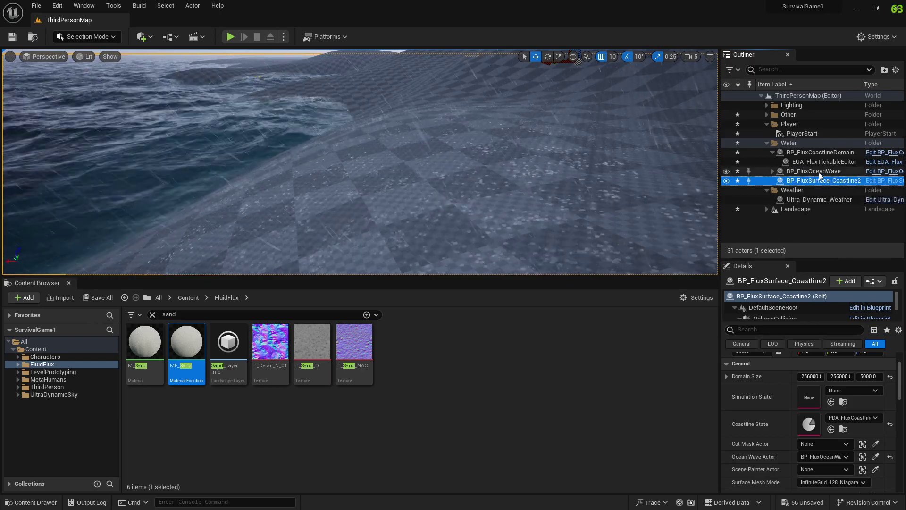
Examine the Shore Water and Distant Water settings of BP_FluxOceanWave.
click(807, 170)
scroll(836, 437, down, 5)
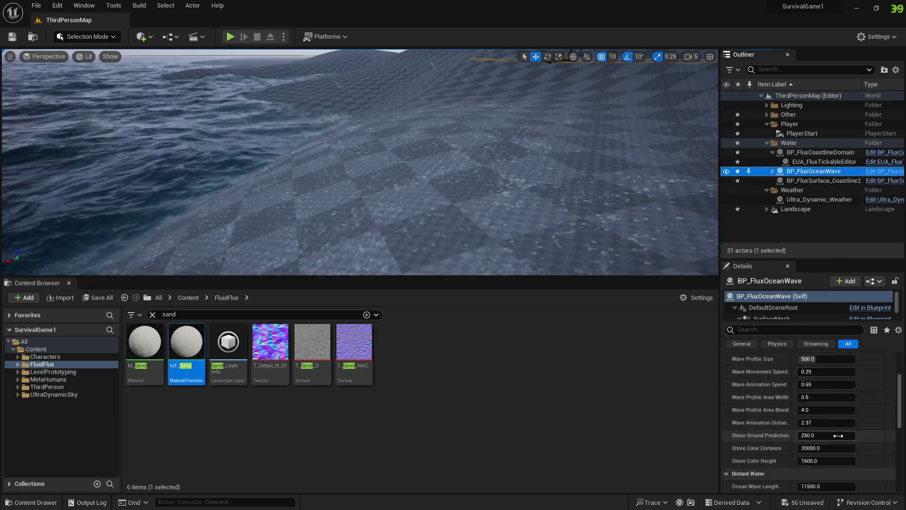
scroll(866, 430, down, 4)
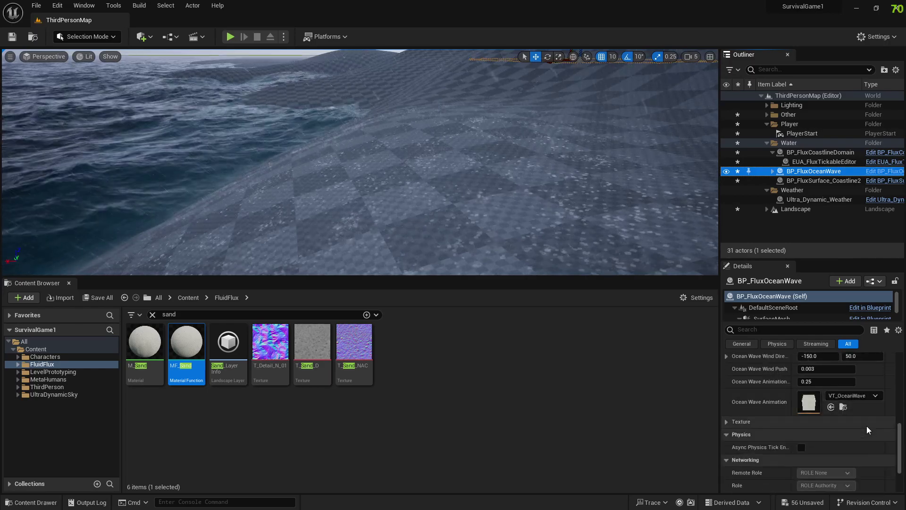
scroll(866, 426, down, 3)
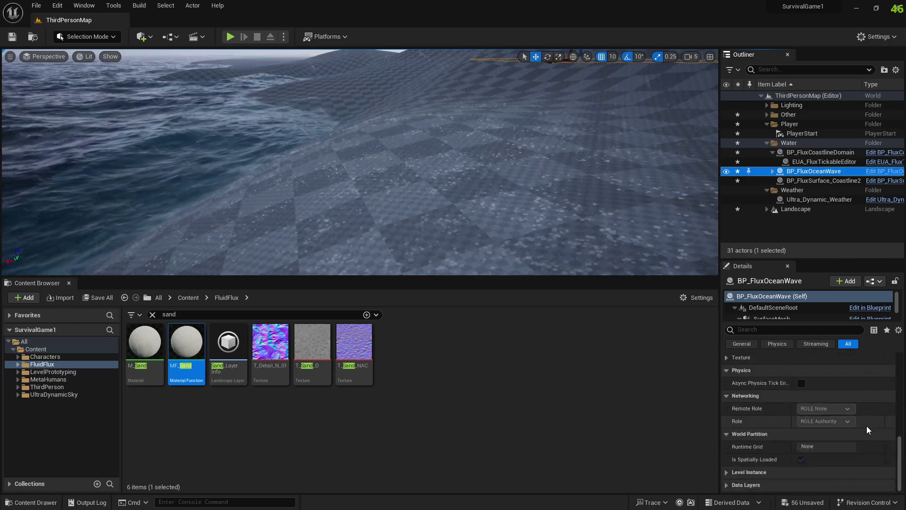
scroll(860, 393, up, 4)
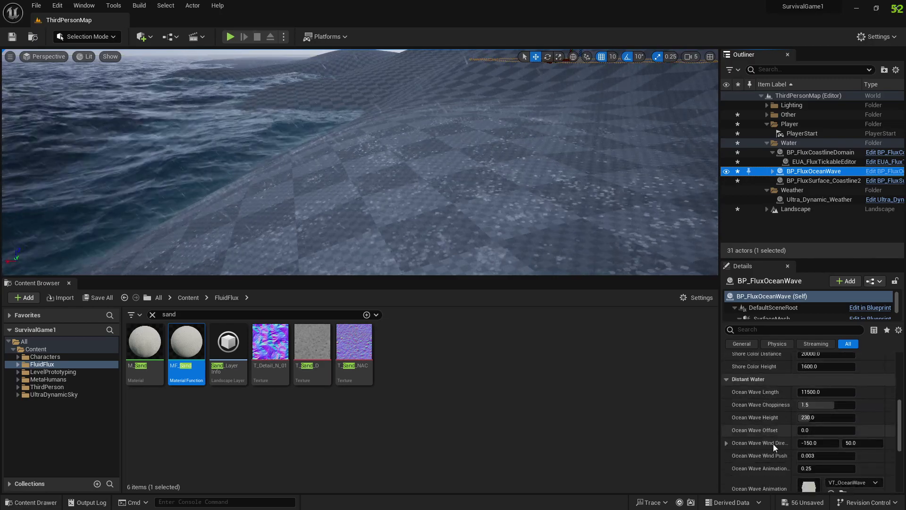
scroll(856, 437, up, 3)
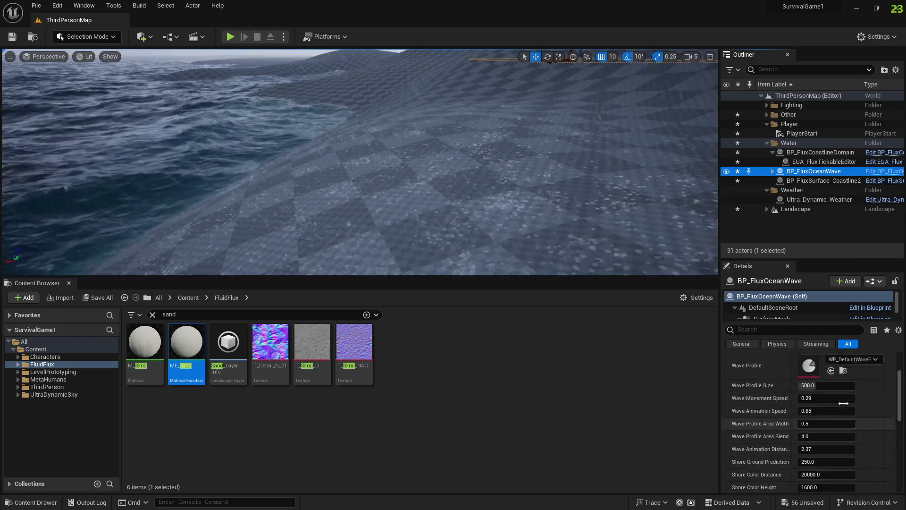
scroll(862, 412, up, 1)
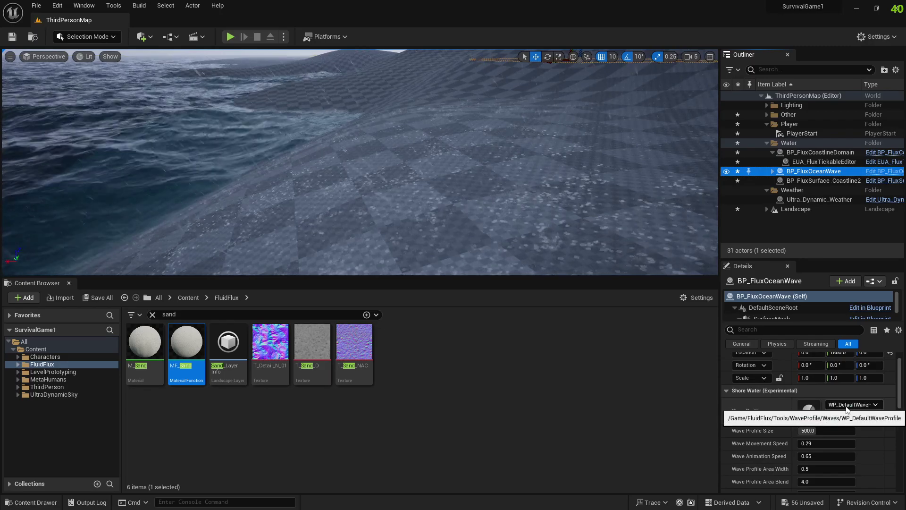
scroll(795, 429, up, 1)
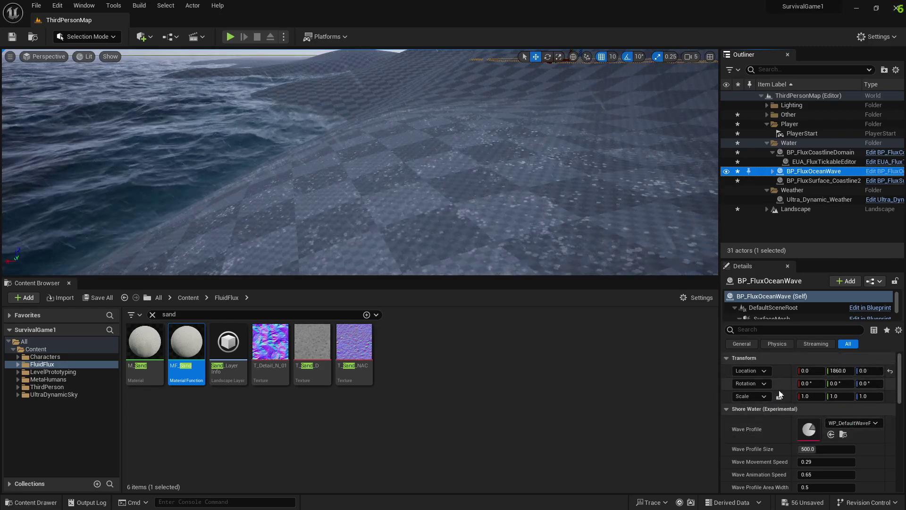
Check BP_FluxOceanWave's attached actor and wave profile settings again, and inspect the waves along the shore.
click(772, 172)
click(804, 181)
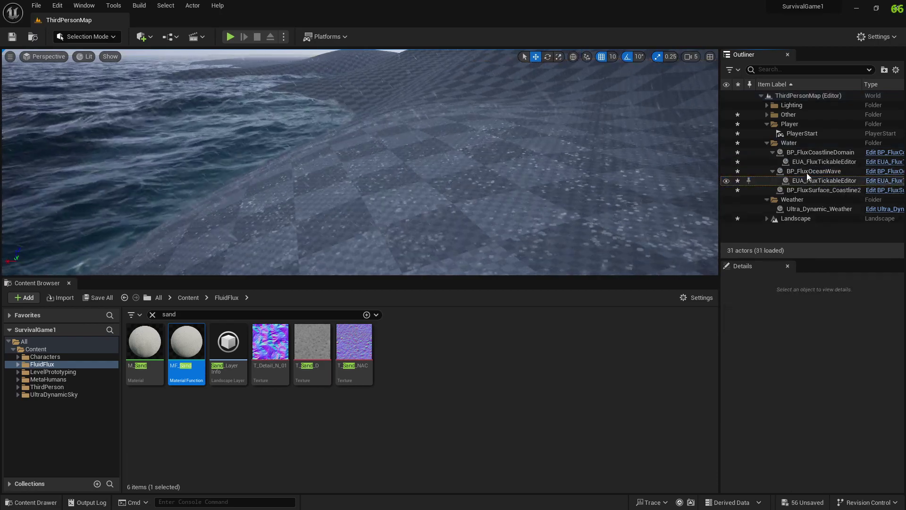
click(809, 173)
scroll(761, 441, down, 3)
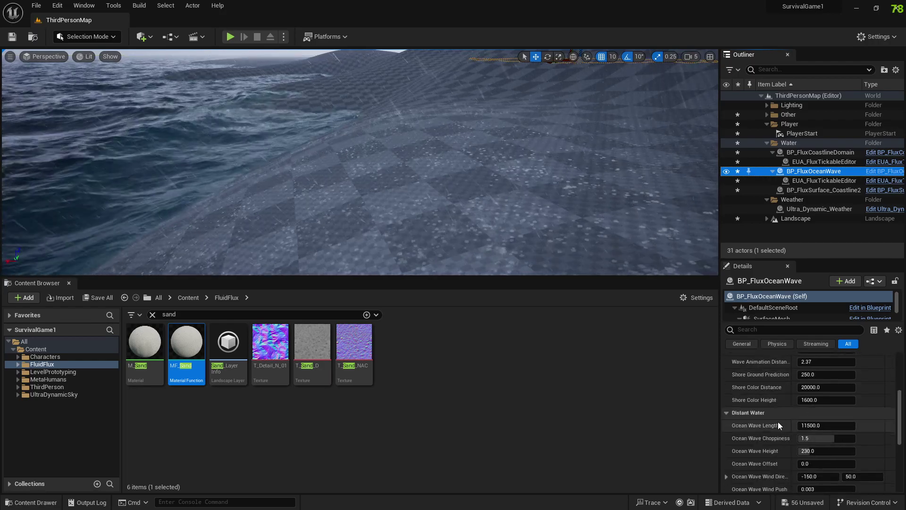
scroll(778, 421, down, 5)
scroll(736, 384, up, 1)
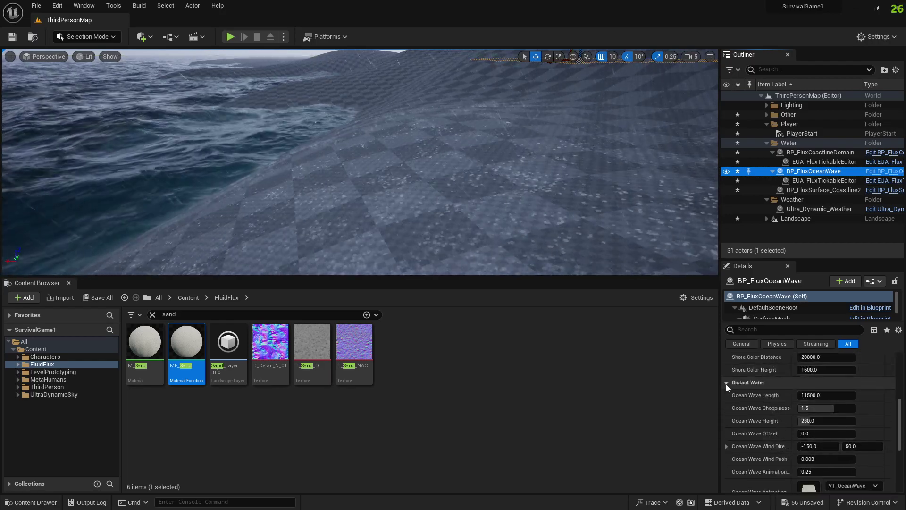
scroll(726, 383, up, 6)
scroll(727, 380, up, 2)
scroll(759, 408, down, 2)
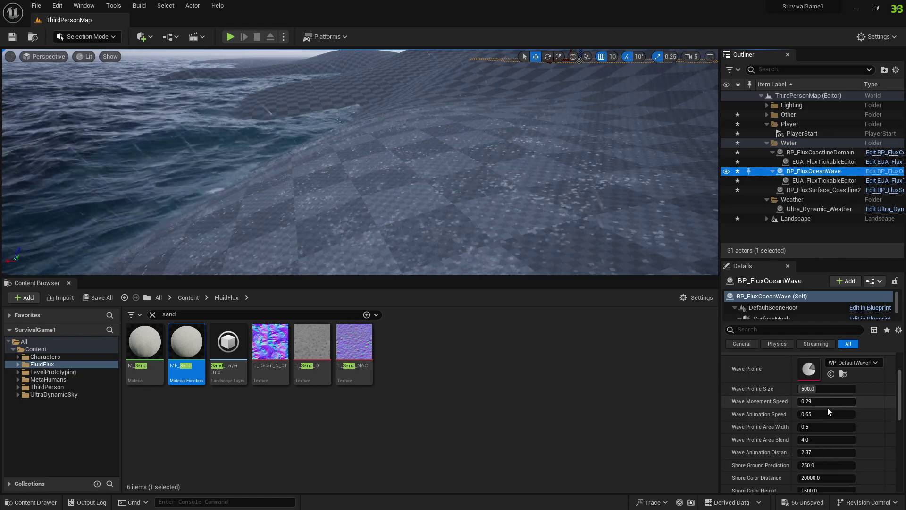
right_drag(319, 181, 472, 179)
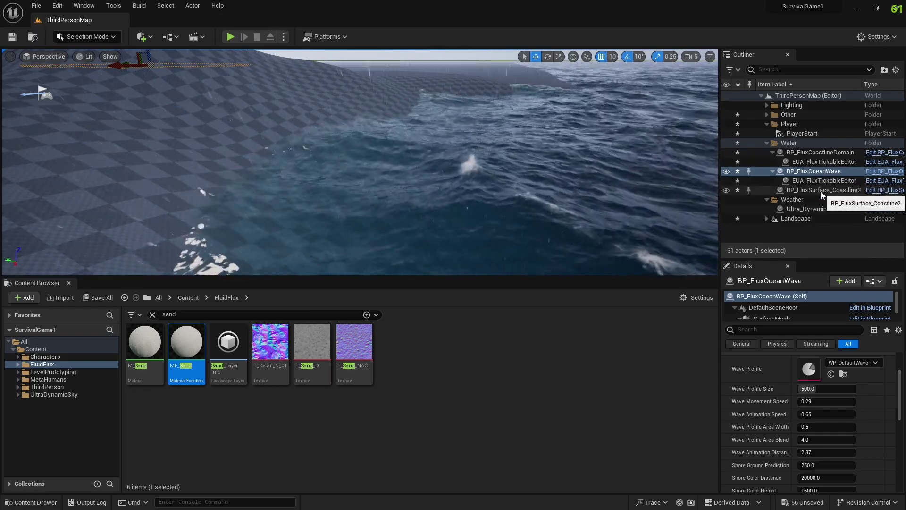
Delete the BP_FluxSurface_Coastline2 actor from the level despite its reference in BP_FluxCoastlineDomain.
click(821, 191)
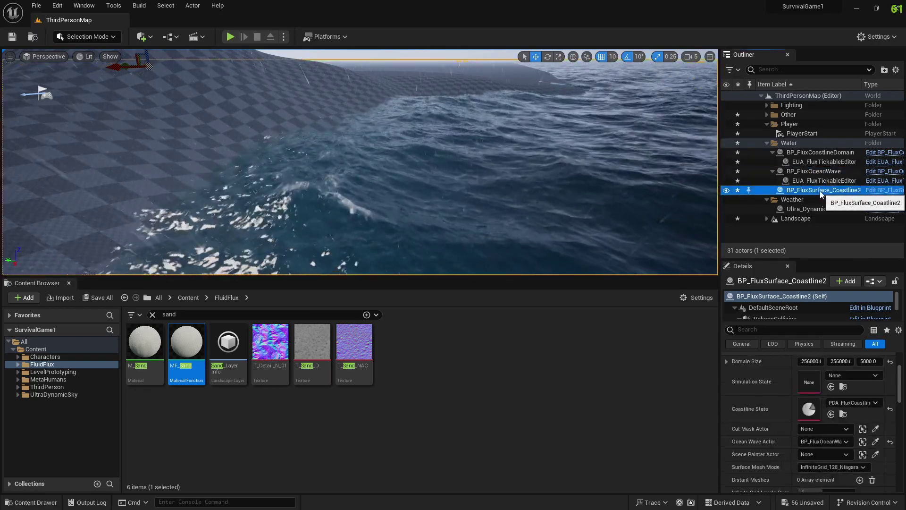
key(Delete)
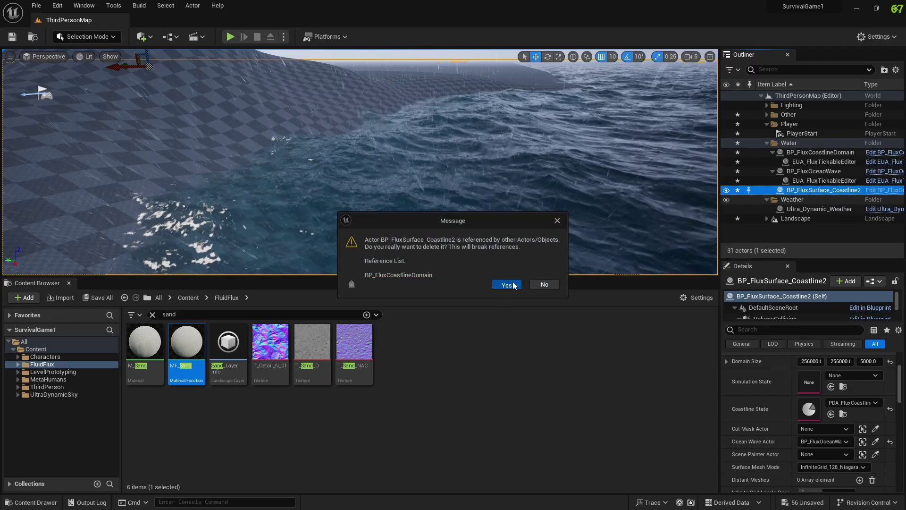
click(506, 285)
Search the FluidFlux content for "coastline" and place a new BP_FluxSurface_Coastline actor on the sculpted shore.
click(815, 153)
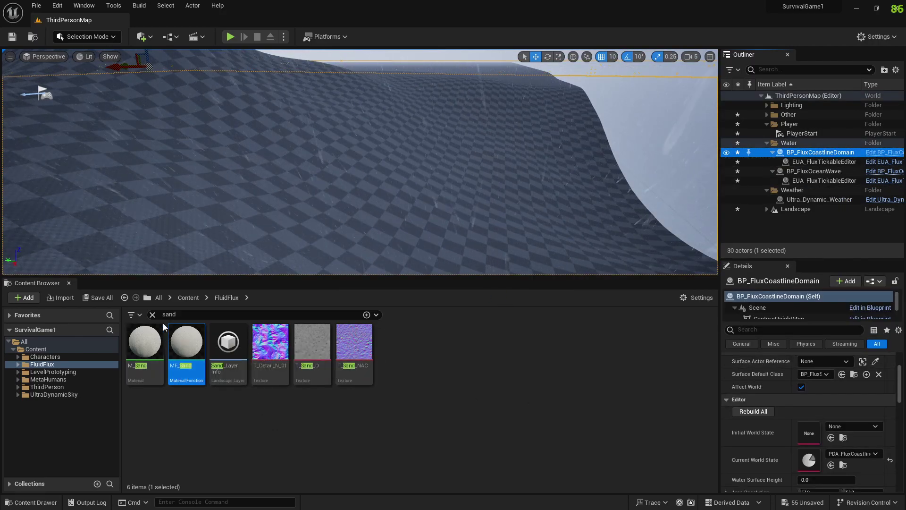
click(52, 364)
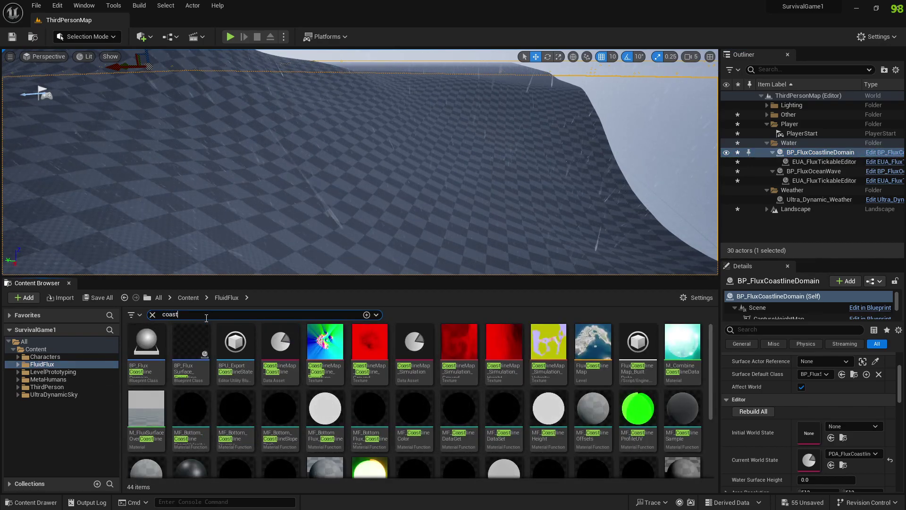
text(ne)
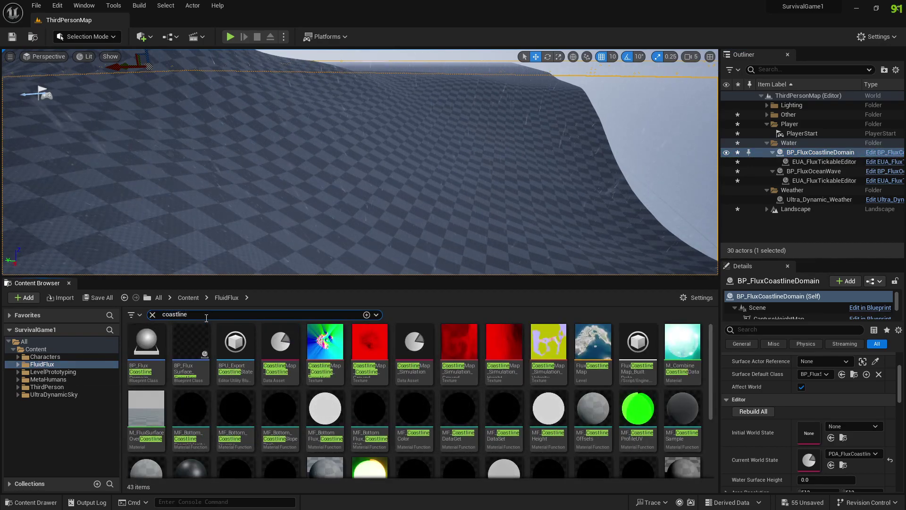
click(186, 344)
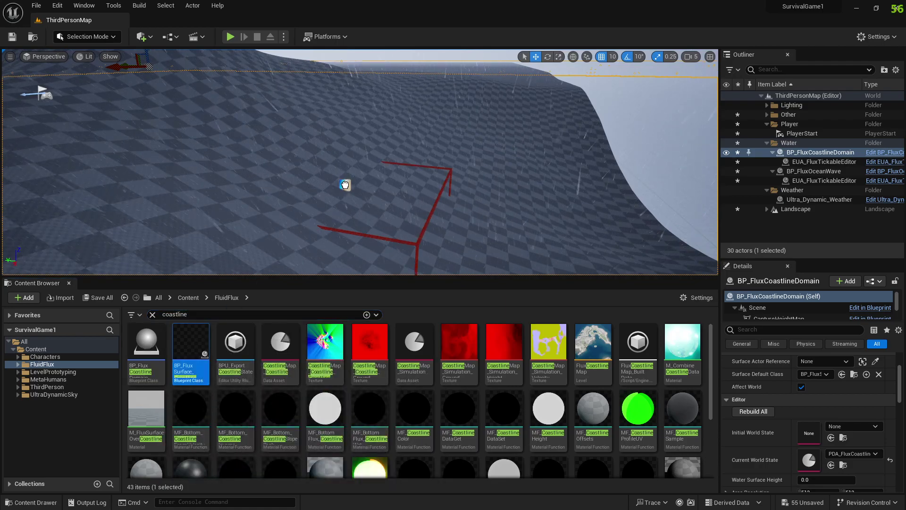
drag(345, 185, 345, 184)
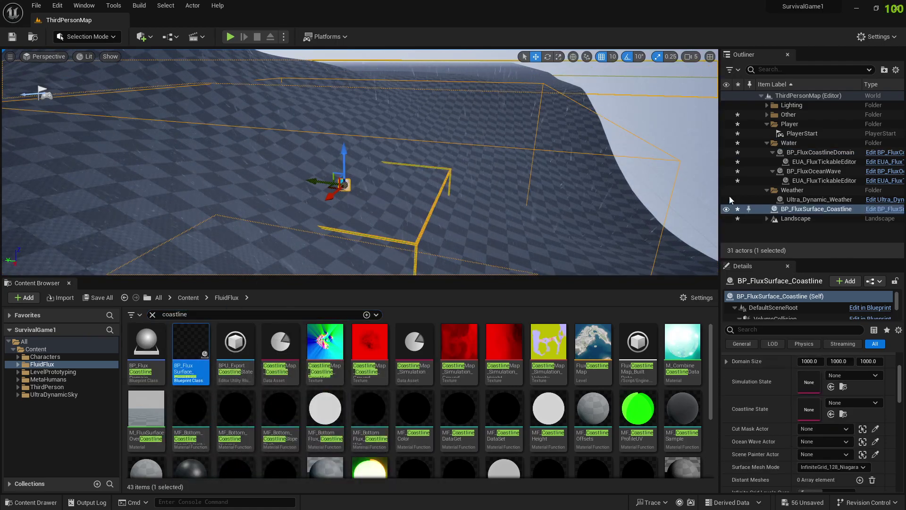
Set the Ocean Wave Actor of the new BP_FluxSurface_Coastline to BP_FluxOceanWave.
click(801, 210)
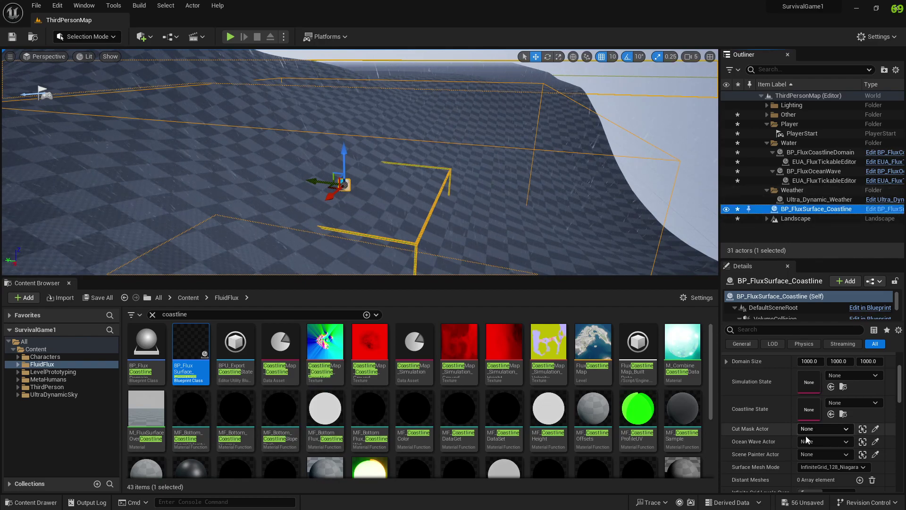
click(821, 442)
click(795, 333)
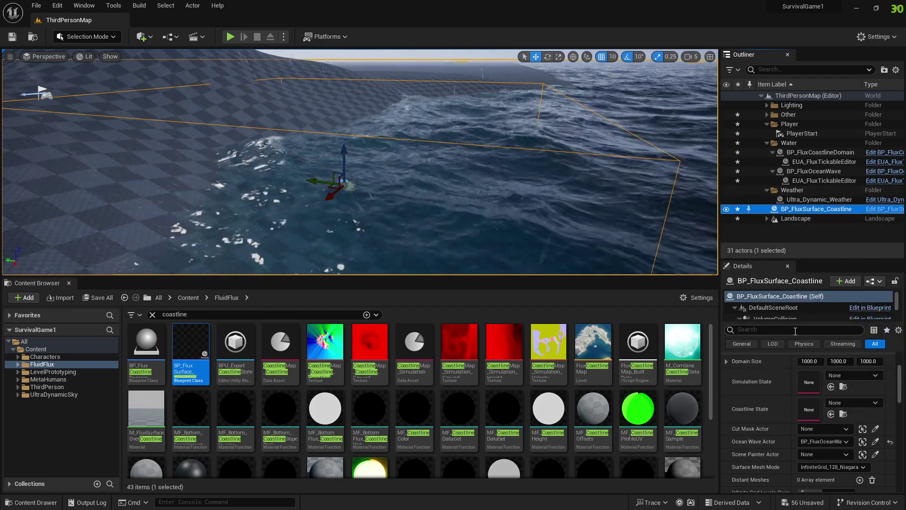
Set BP_FluxCoastlineDomain's Surface Actor Reference to BP_FluxSurface_Coastline and briefly play-test the level.
click(814, 151)
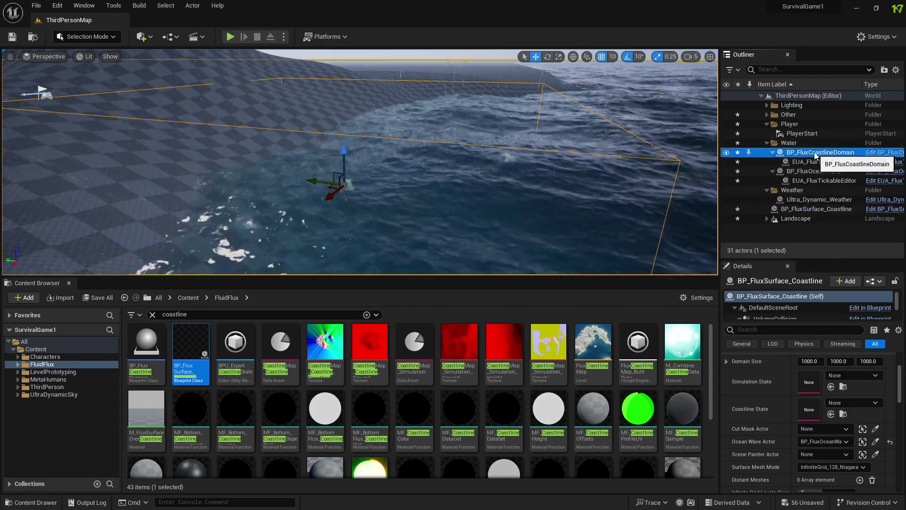
click(818, 361)
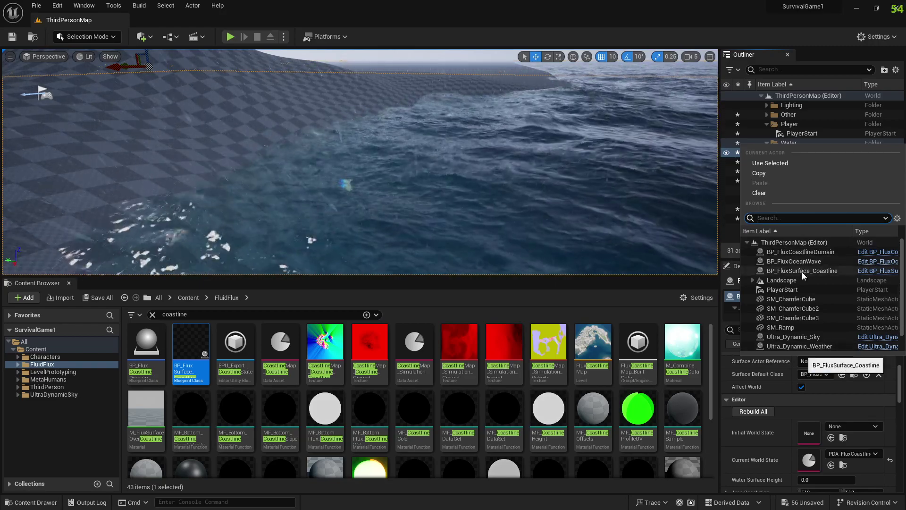
click(802, 271)
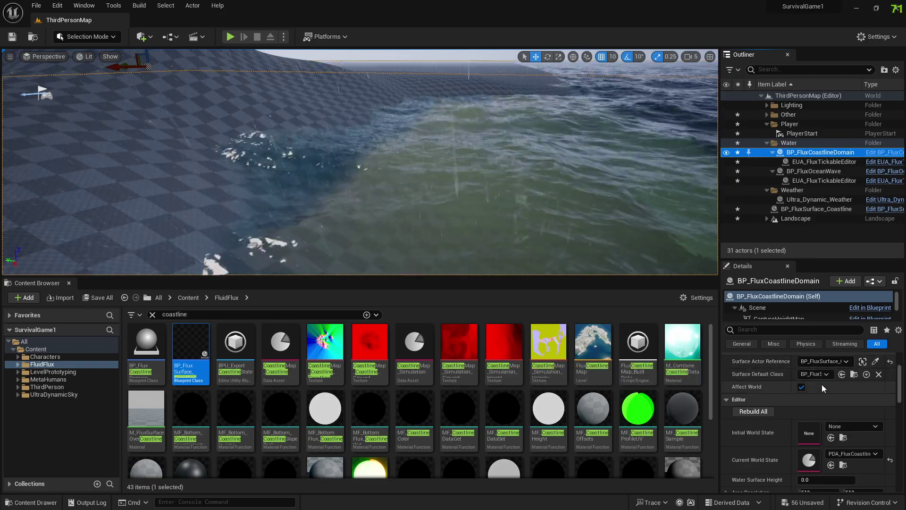
click(820, 376)
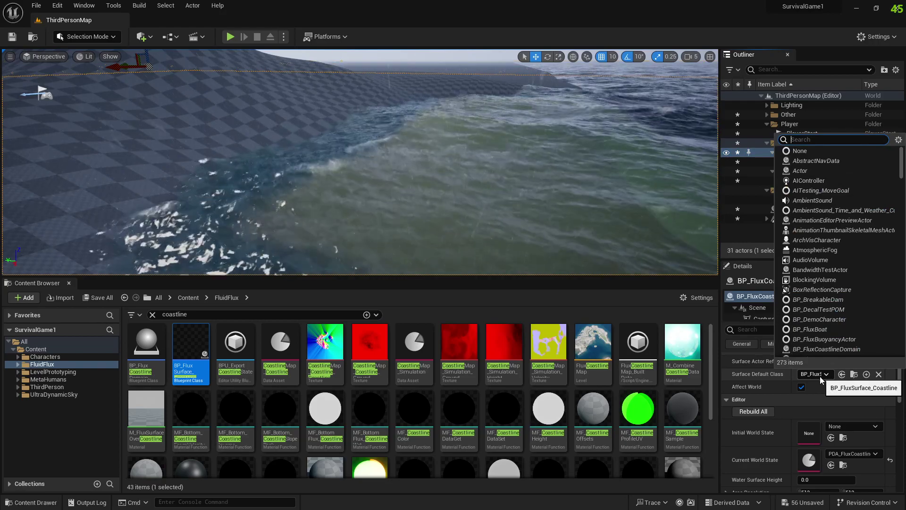
click(825, 397)
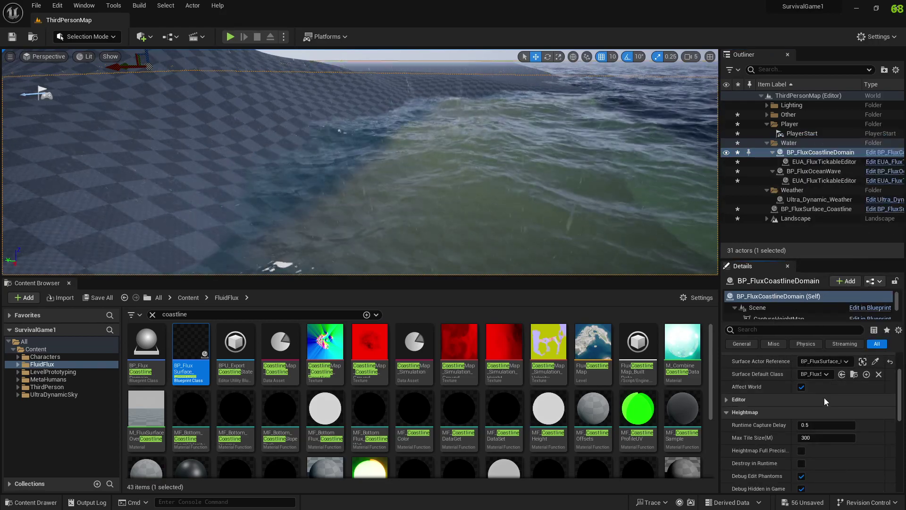
click(230, 37)
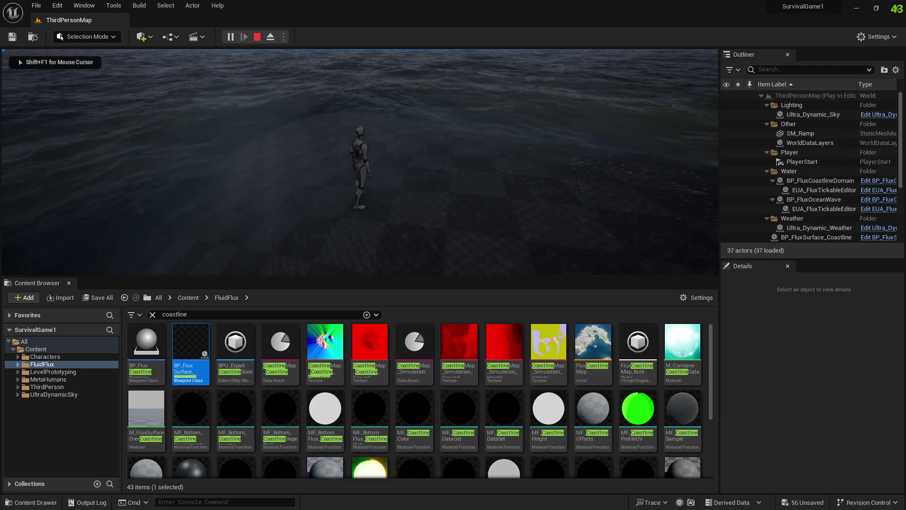
key(Escape)
Search the FluidFlux content for "sand".
click(190, 314)
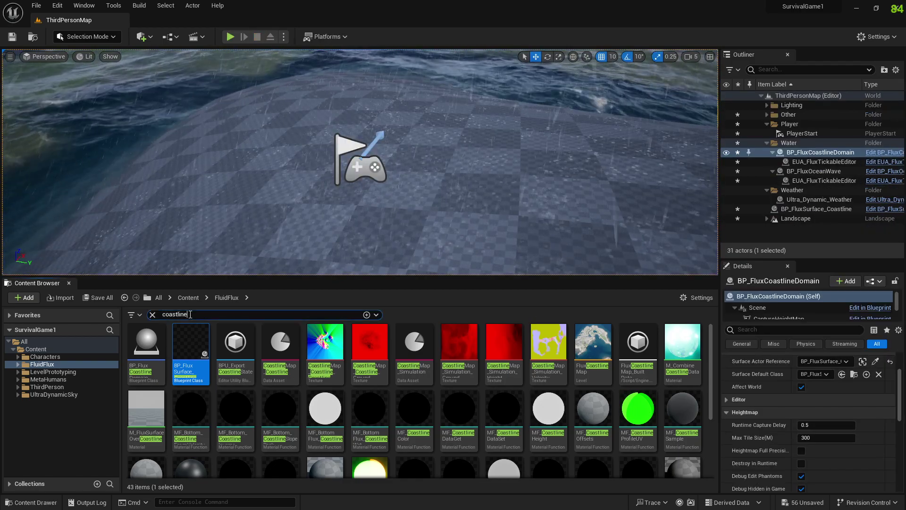
text(sand)
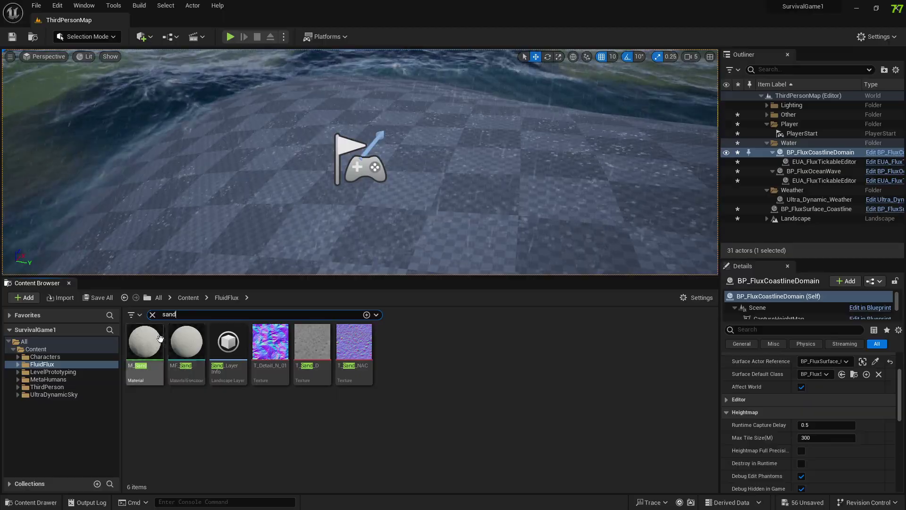
Try to apply M_Sand and the MF_Sand material function directly onto the landscape in the viewport.
click(257, 209)
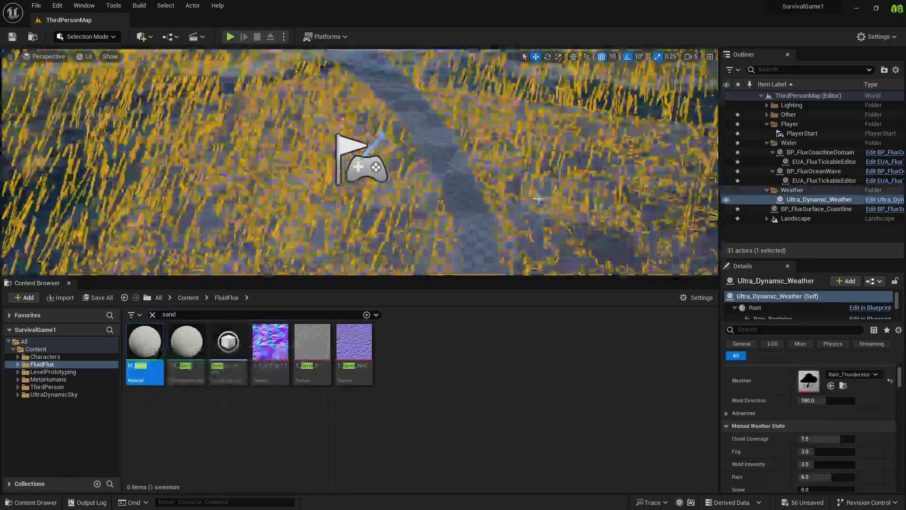
click(538, 198)
scroll(802, 203, up, 5)
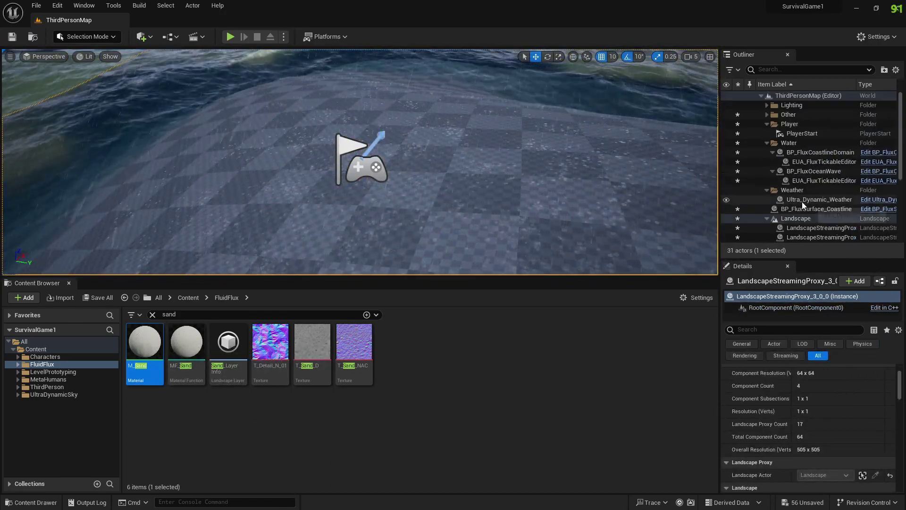
click(792, 218)
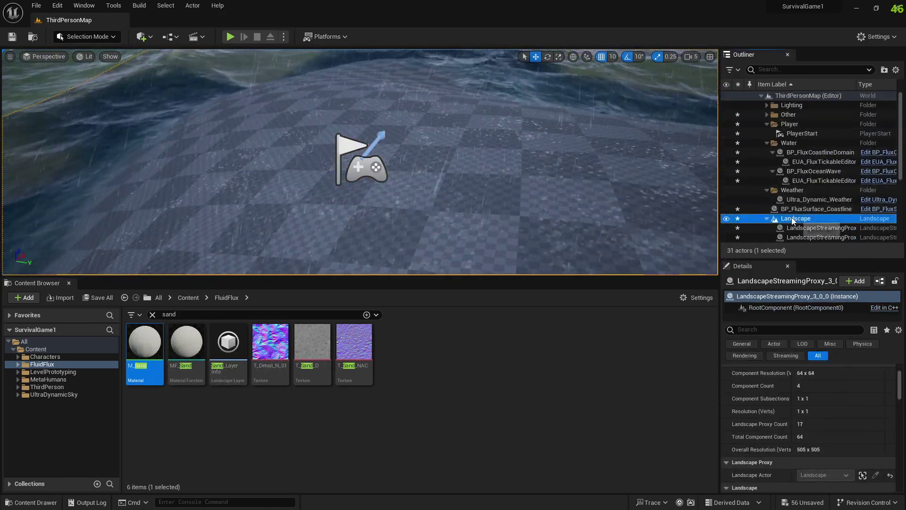
drag(143, 347, 468, 194)
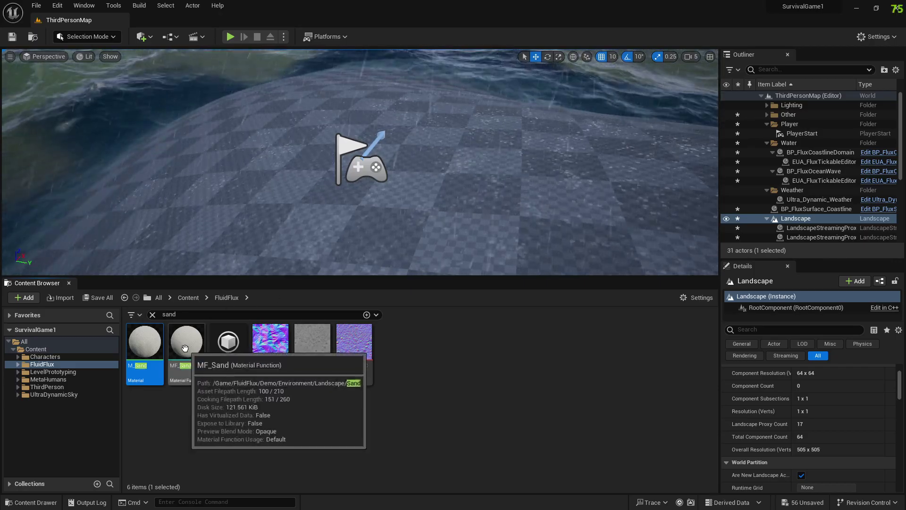
drag(186, 342, 545, 189)
click(445, 244)
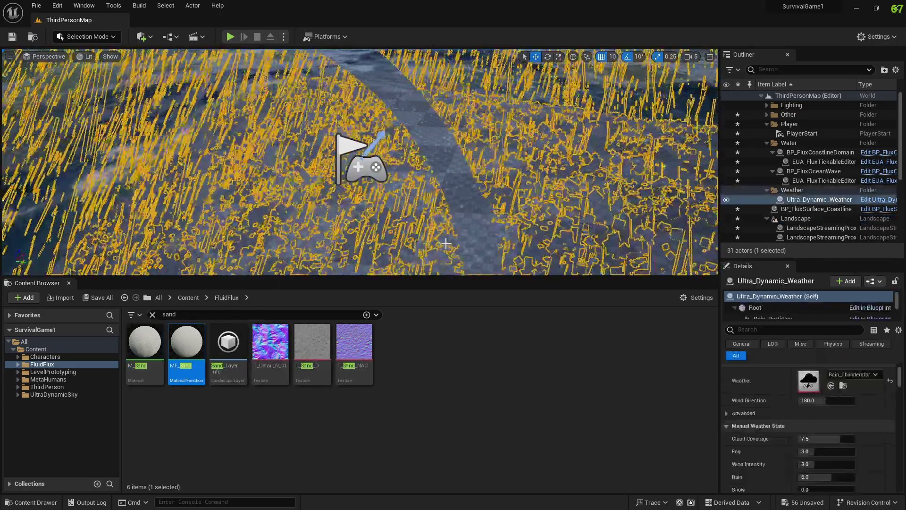
Examine the Landscape actor and its streaming proxies in the level to see how the terrain is divided into sections.
click(796, 218)
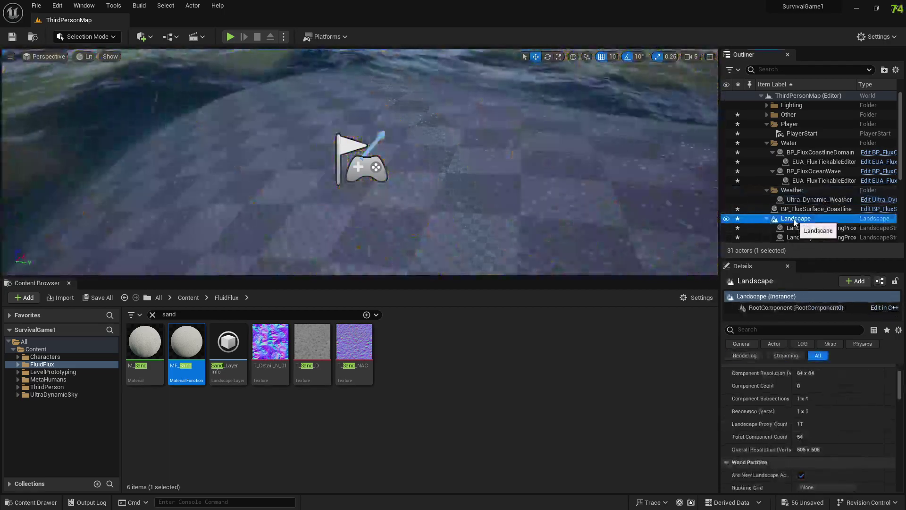
scroll(780, 394, up, 3)
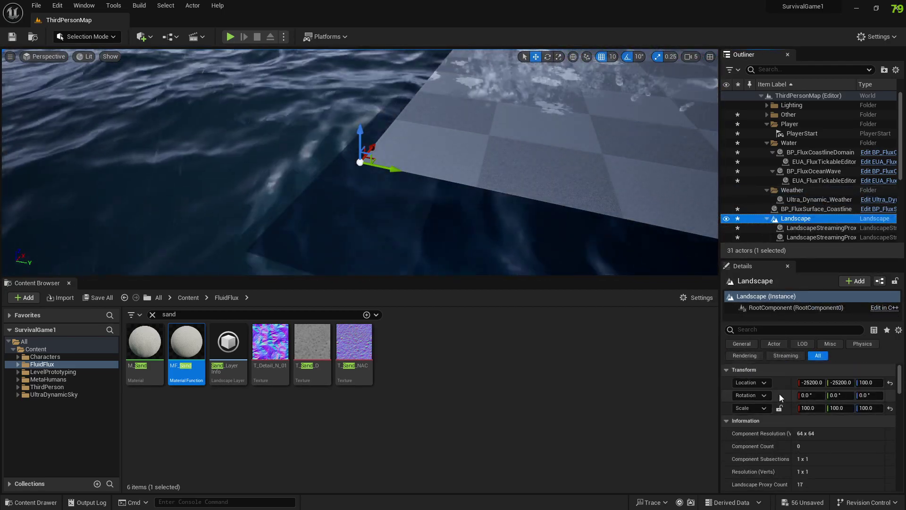
right_drag(566, 188, 845, 151)
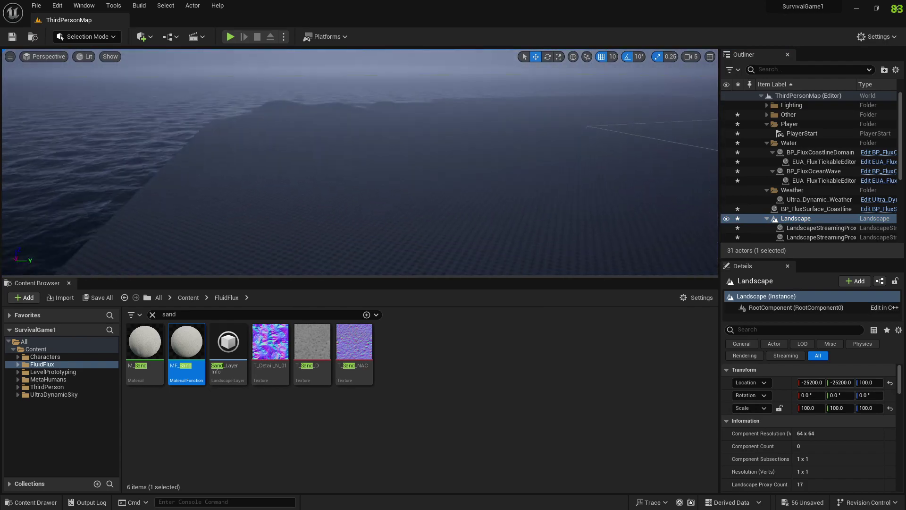
click(386, 189)
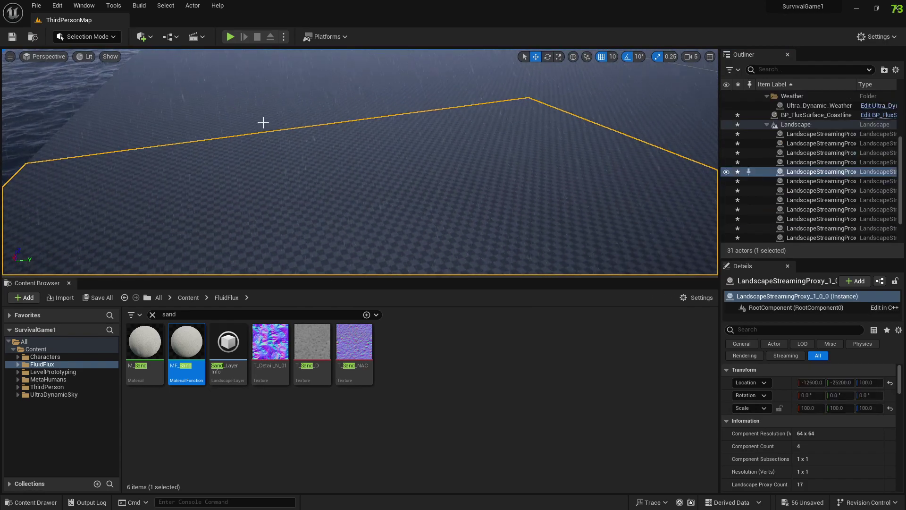
scroll(378, 184, up, 7)
mouse_move(385, 189)
right_down()
mouse_move(377, 184)
mouse_move(396, 186)
right_up()
click(311, 168)
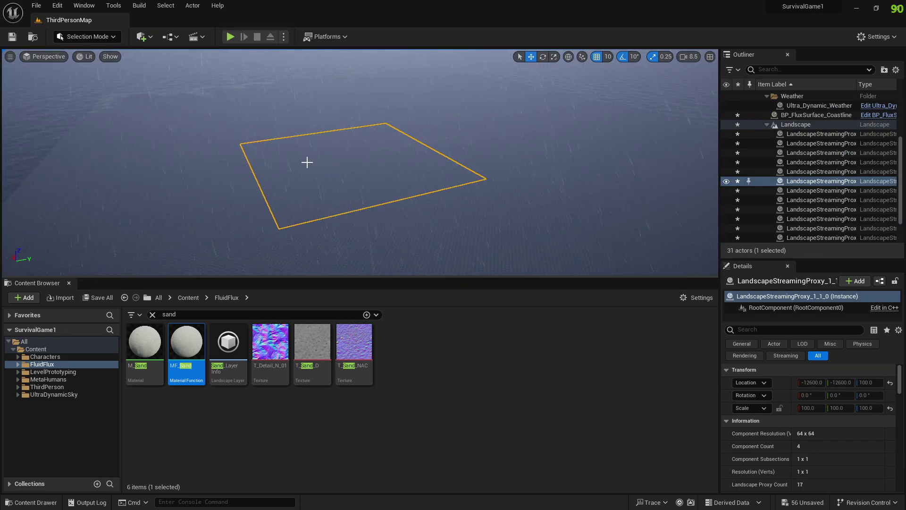
click(256, 121)
click(798, 125)
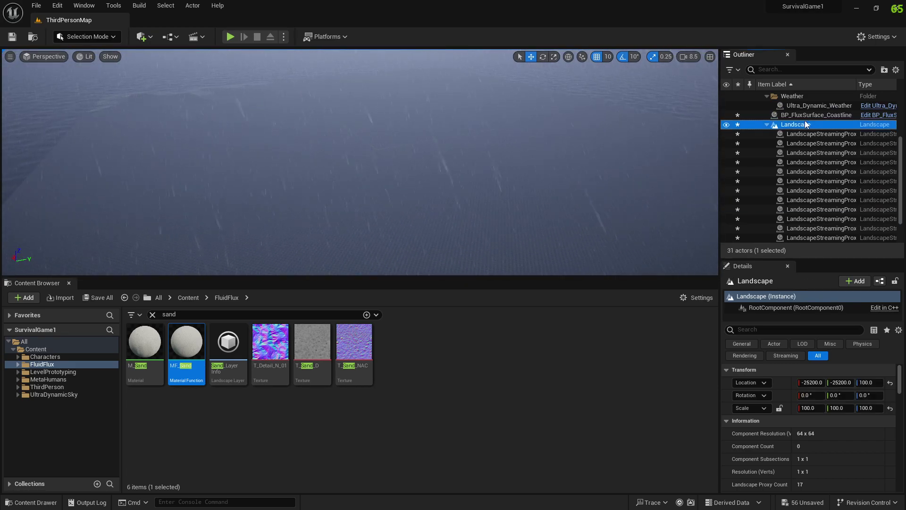
click(768, 124)
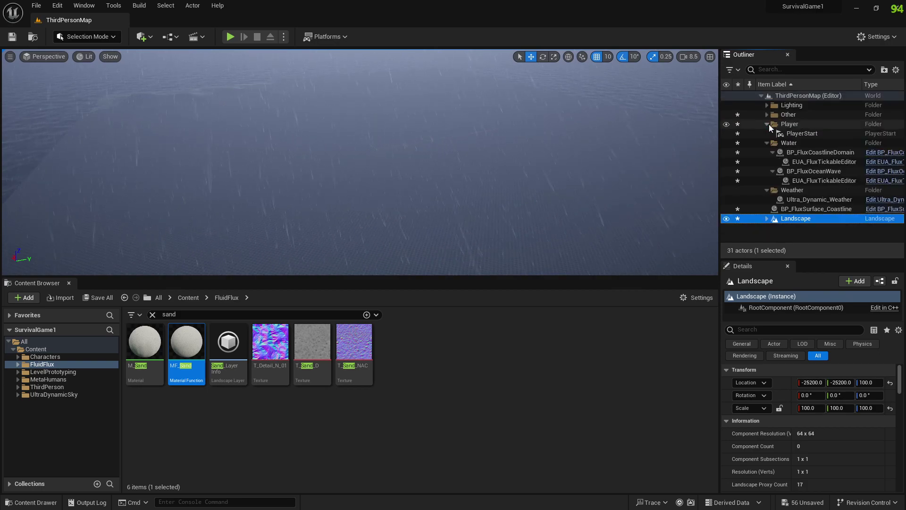
click(787, 220)
click(831, 227)
click(794, 218)
key(f)
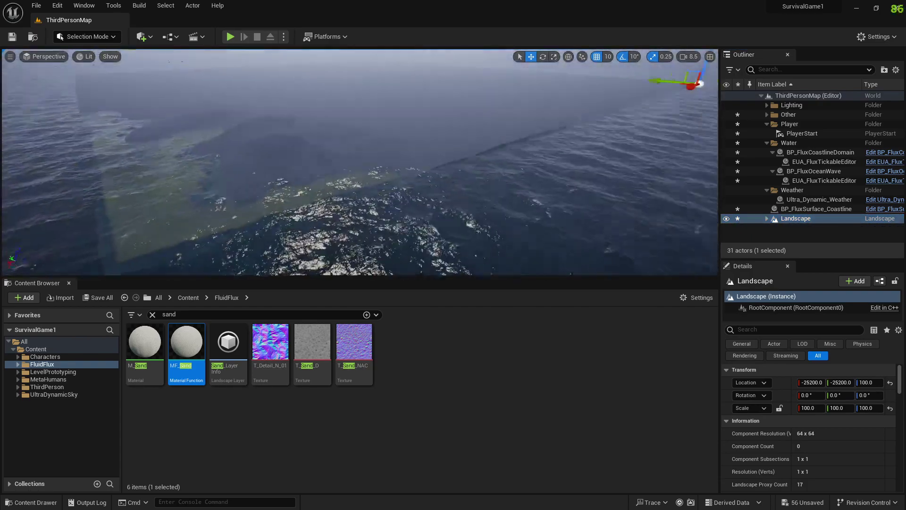
Override the Landscape Material of the shore section LandscapeStreamingProxy_3_0_0 with M_Sand.
click(217, 188)
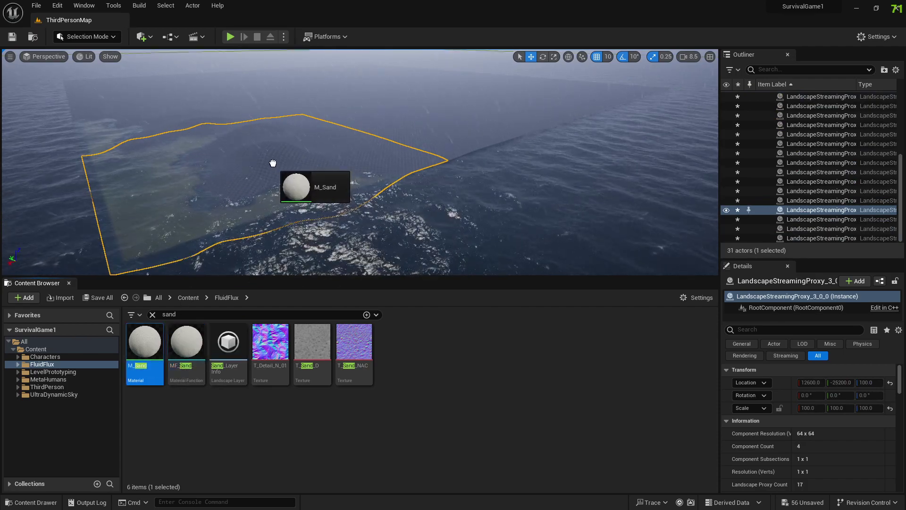
right_drag(360, 162, 340, 177)
key(w)
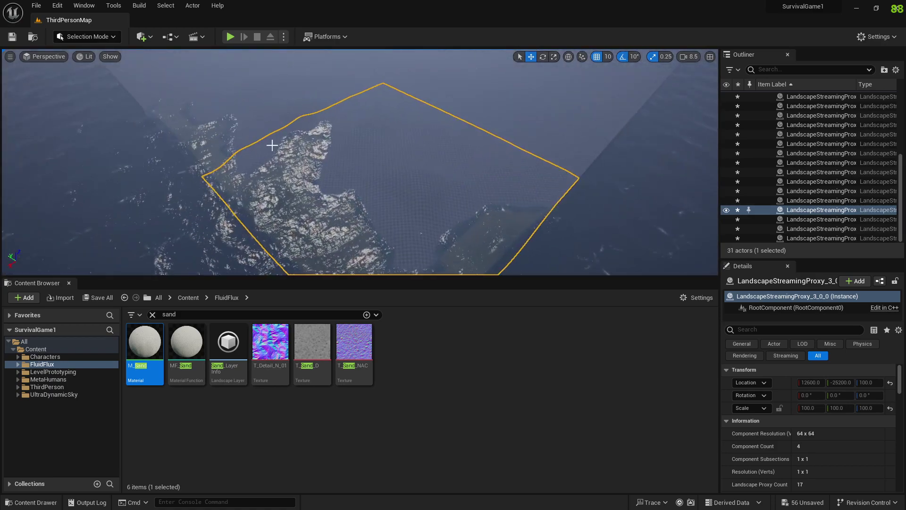
scroll(778, 415, down, 12)
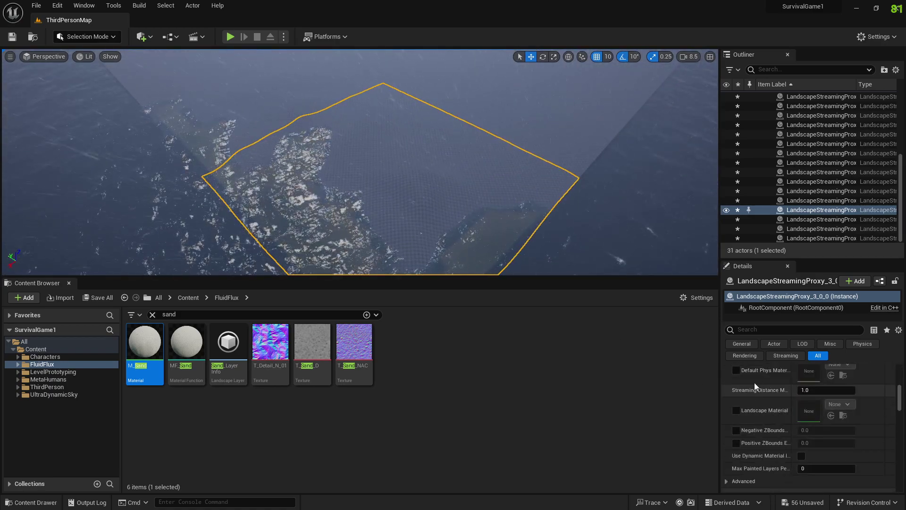
click(736, 410)
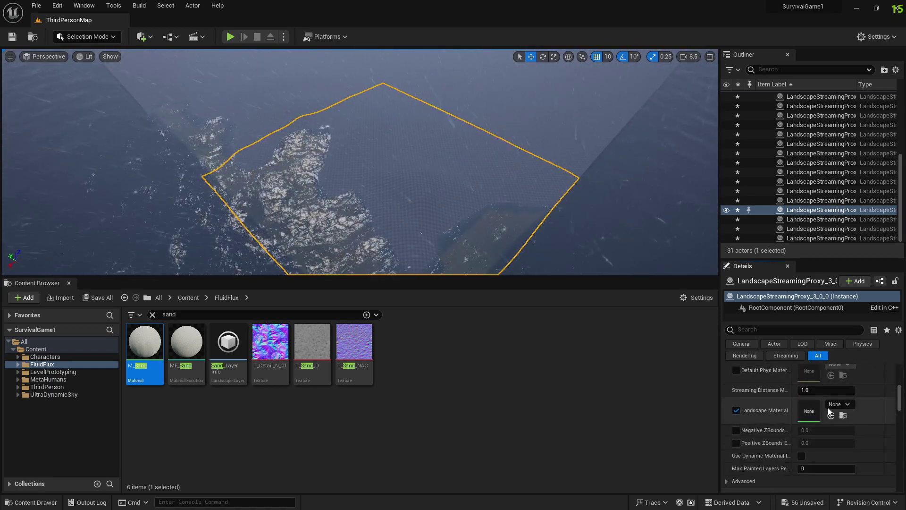
drag(144, 347, 808, 409)
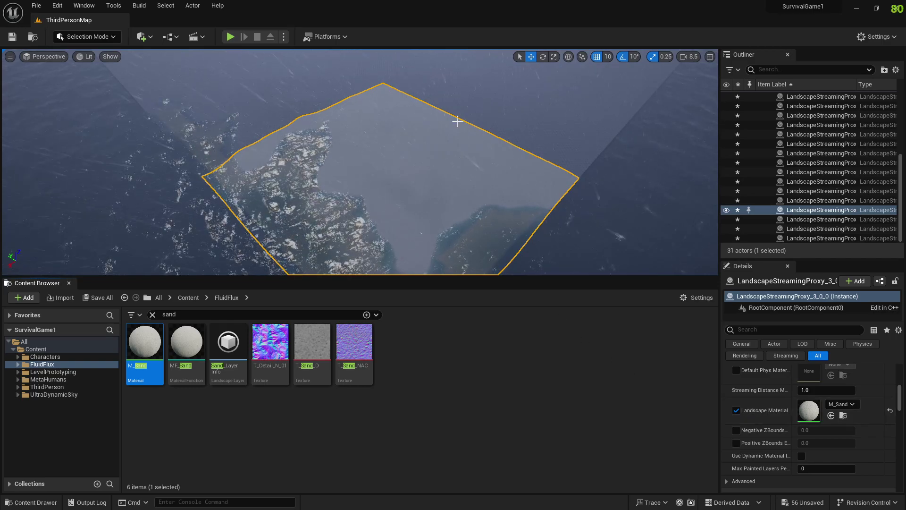
Play-test the level full screen, running the character along the sandy shore to check the waves and terrain, and end the session.
click(230, 37)
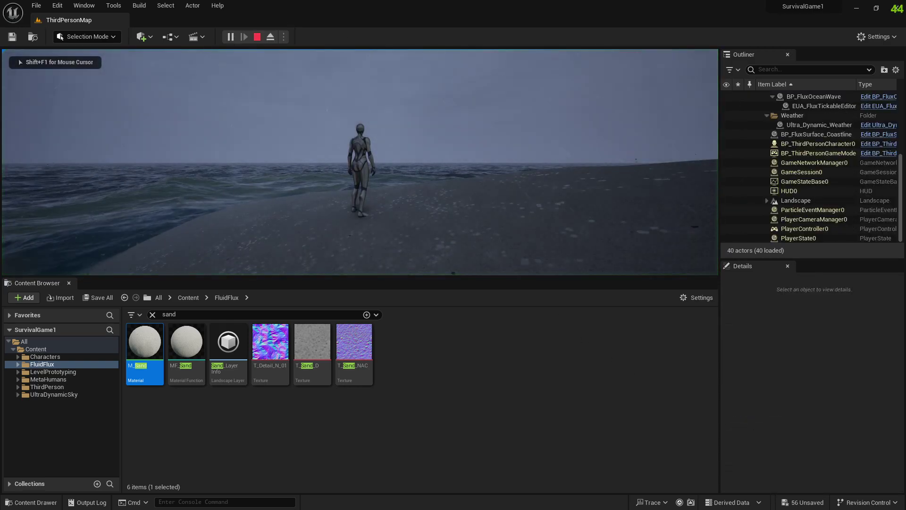
key(d)
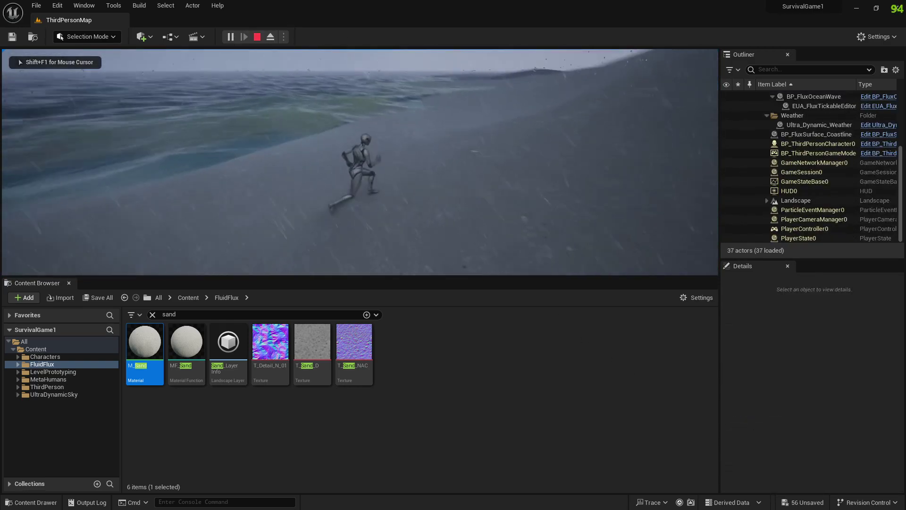
key(F11)
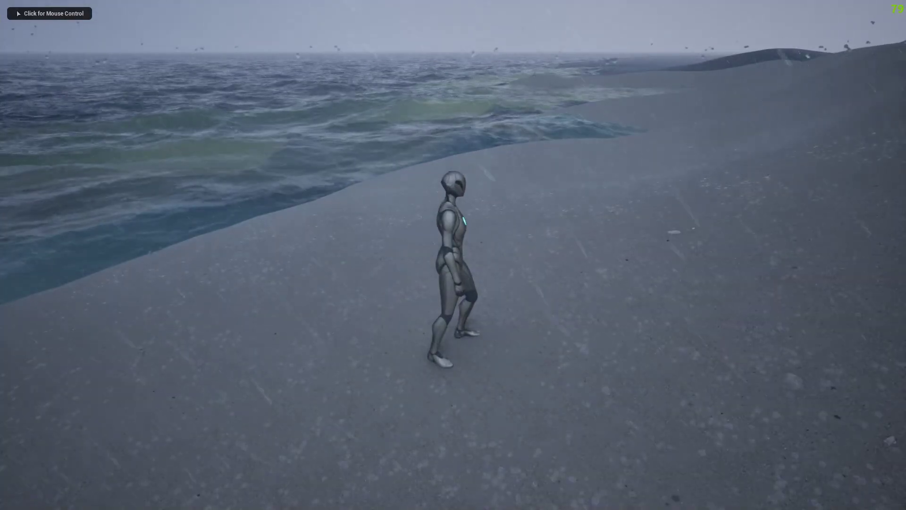
key(w)
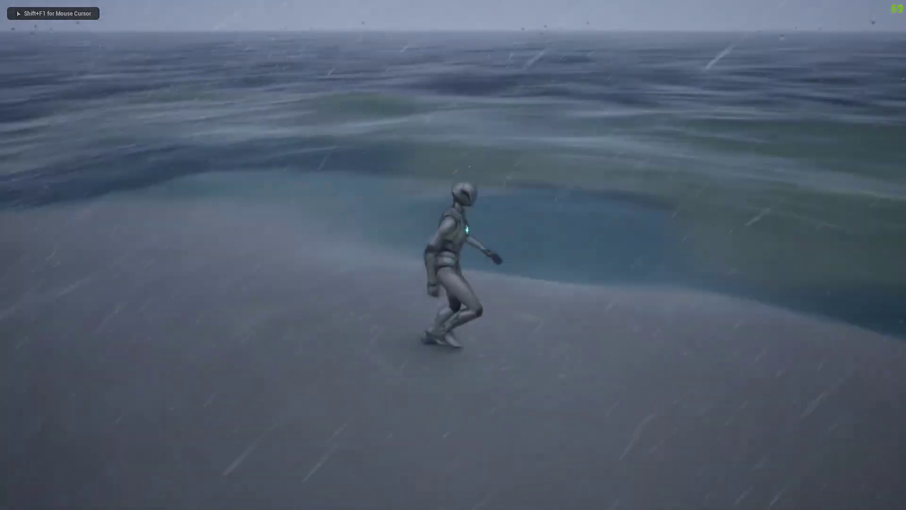
key(w)
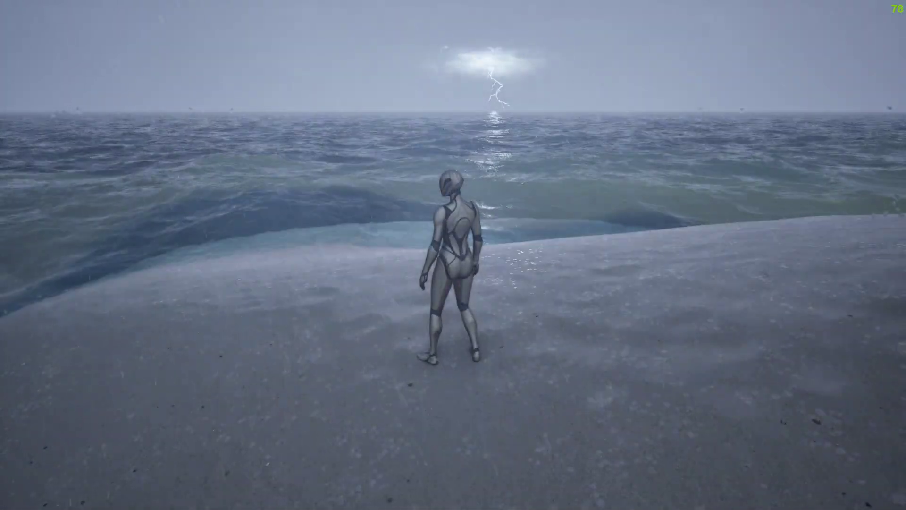
key(a)
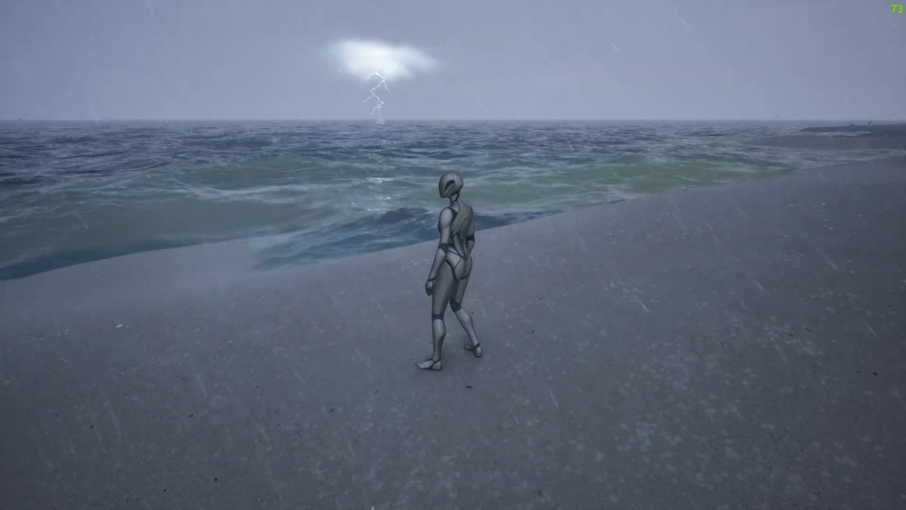
key(w)
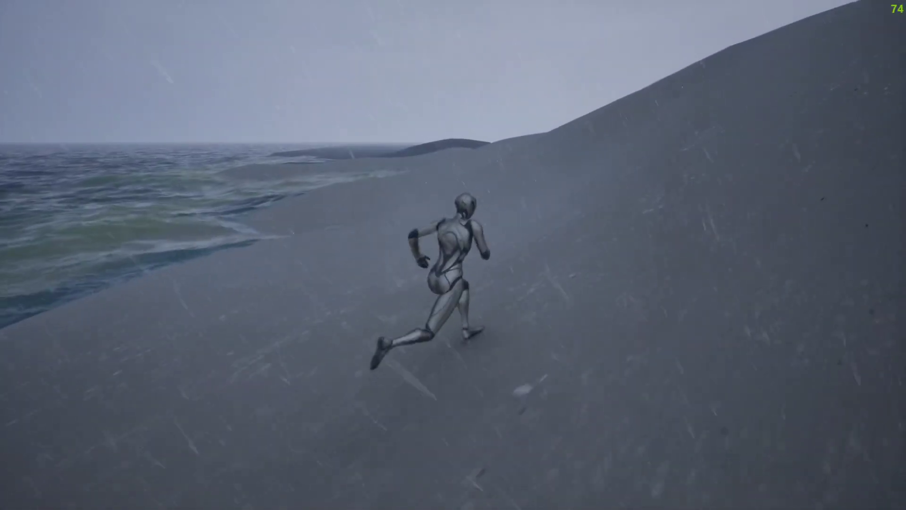
key(d)
key(w)
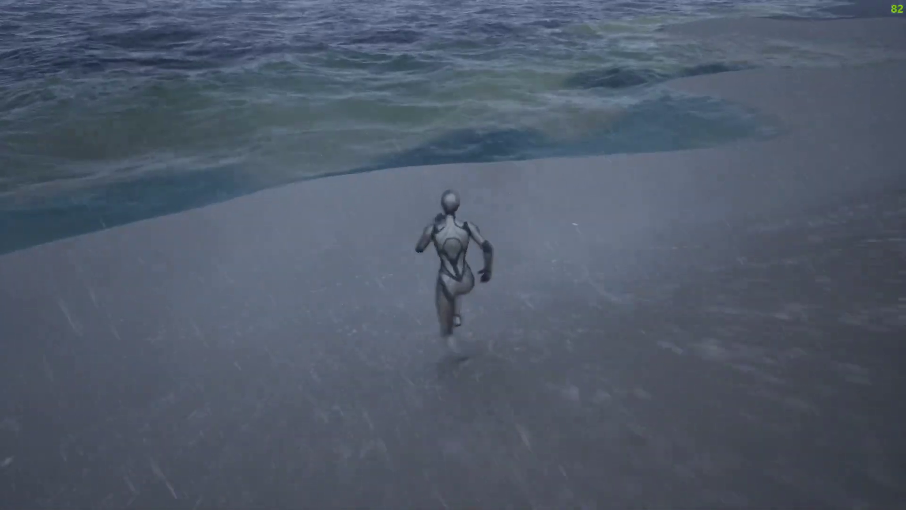
key(a)
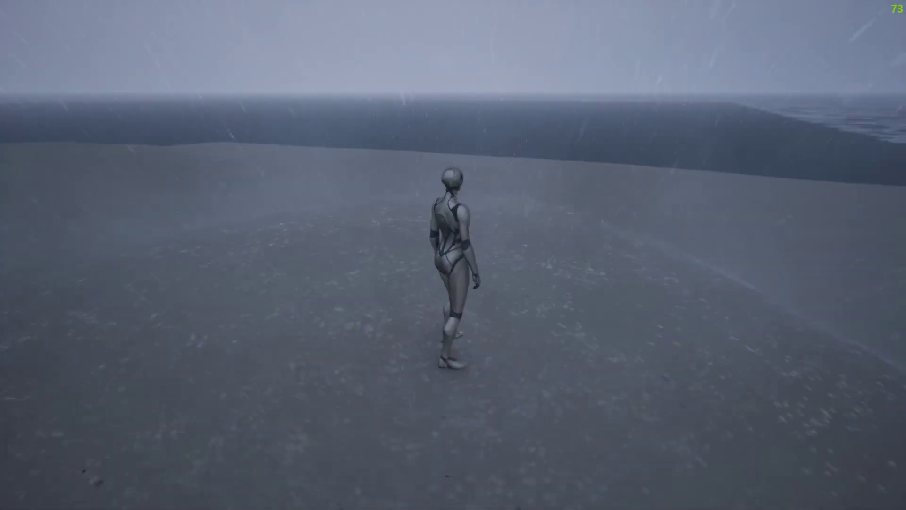
key(w)
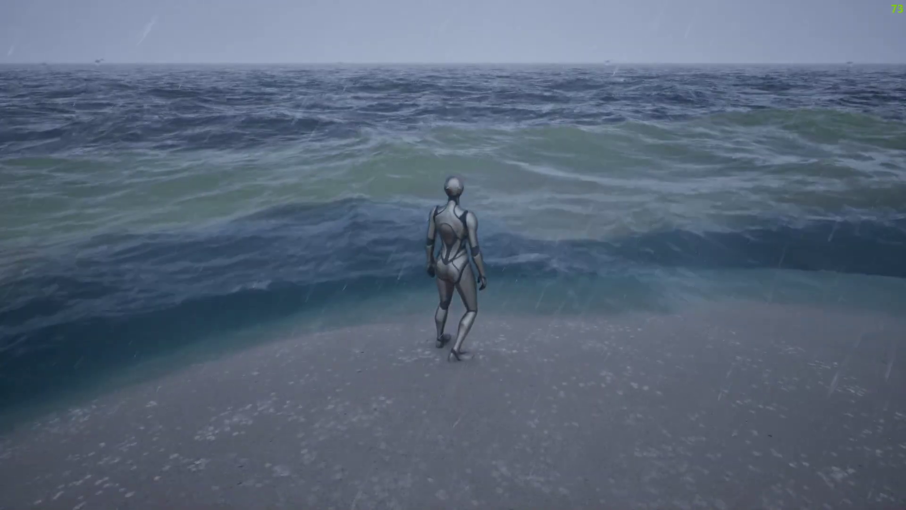
key(w)
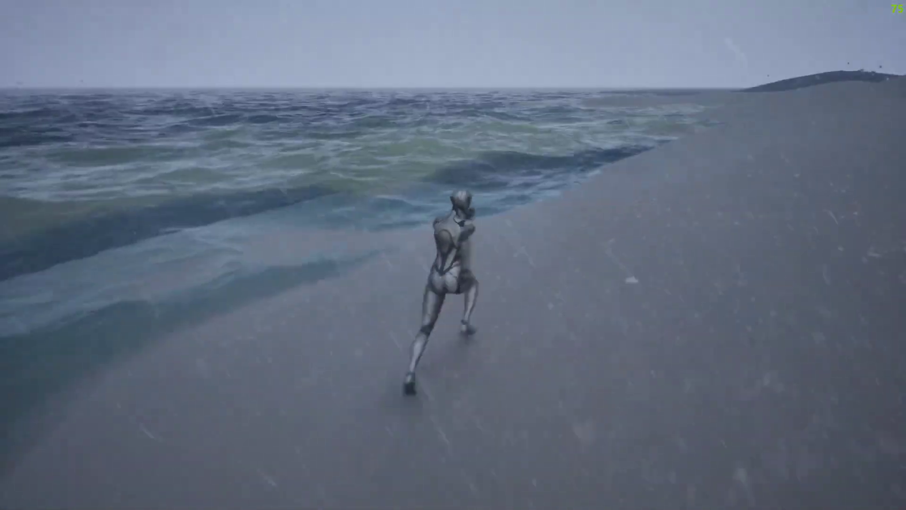
key(w)
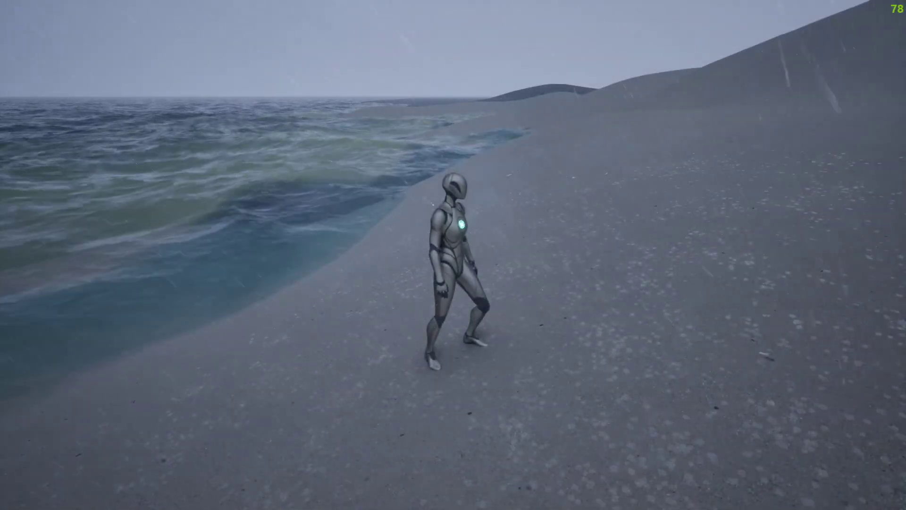
key(s)
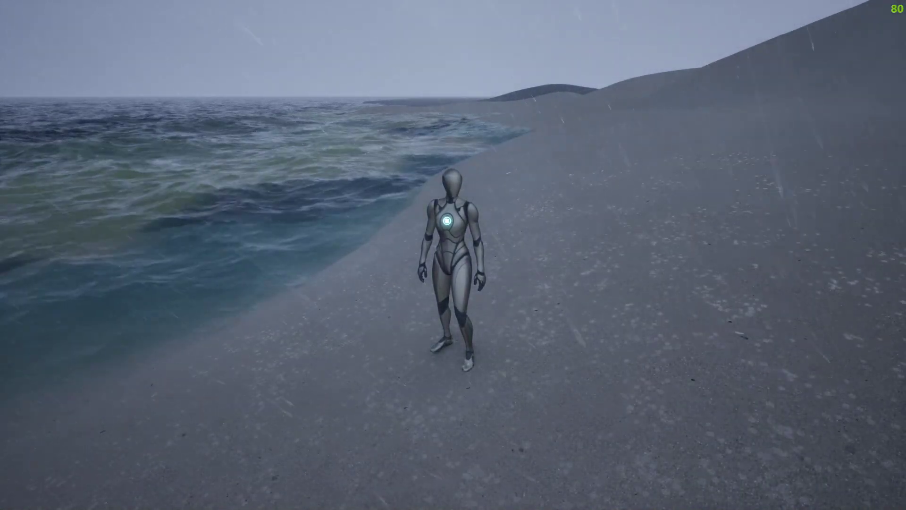
key(w)
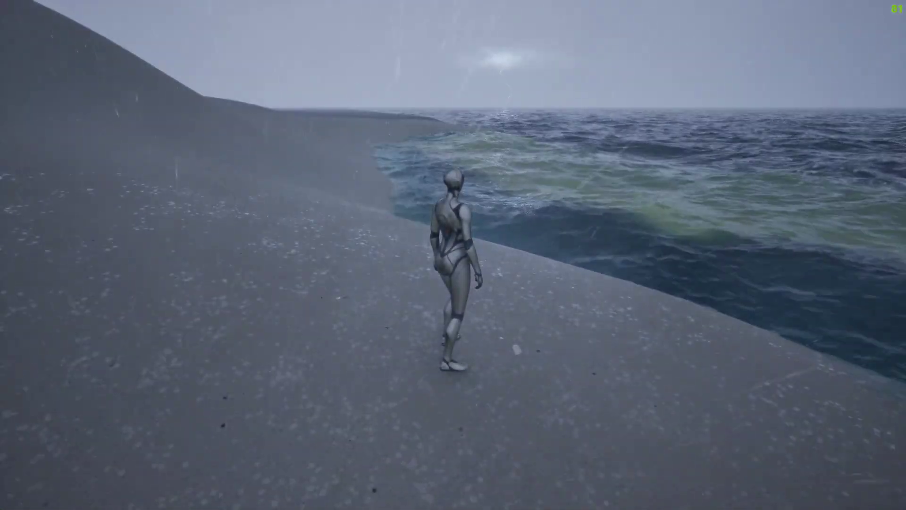
key(d)
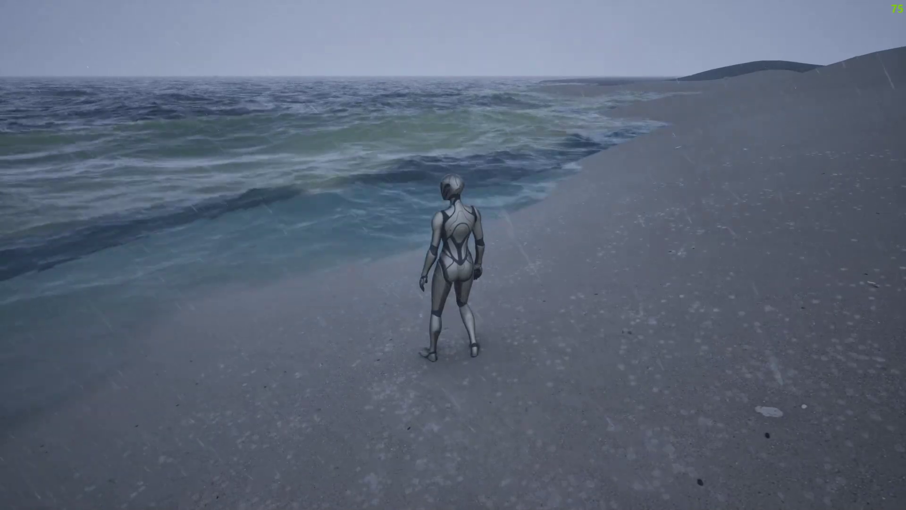
key(Escape)
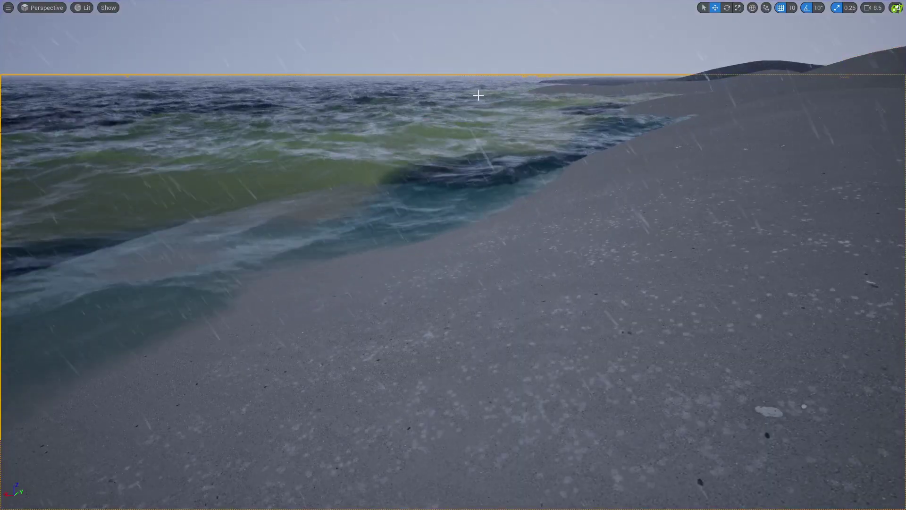